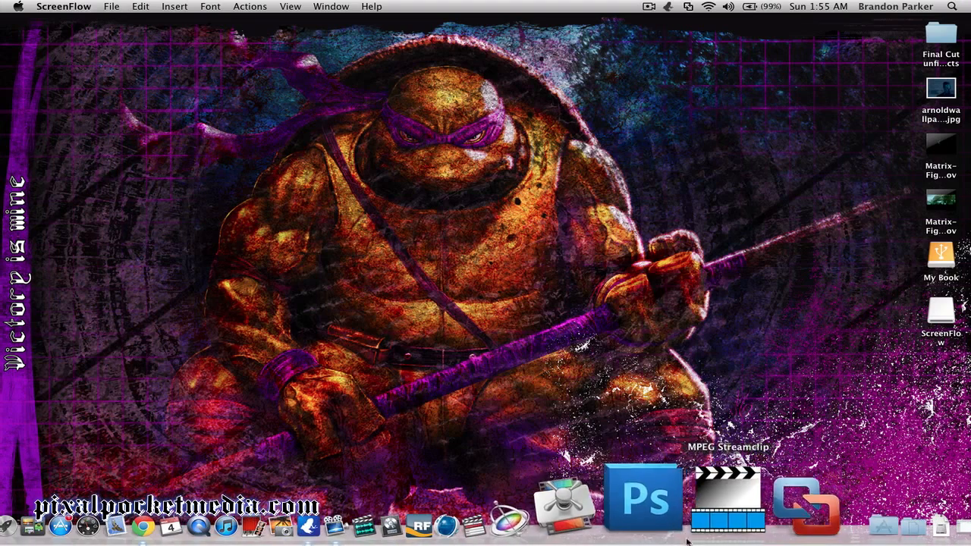
Launch Photoshop and create a new 1920 by 1200 pixel RGB document at 72 pixels/inch with a white background
left_click(656, 504)
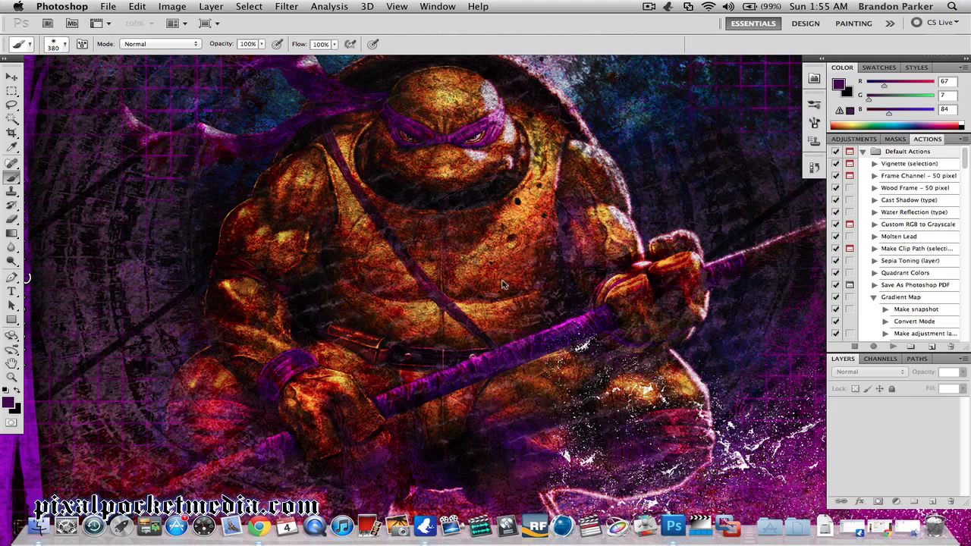
left_click(110, 7)
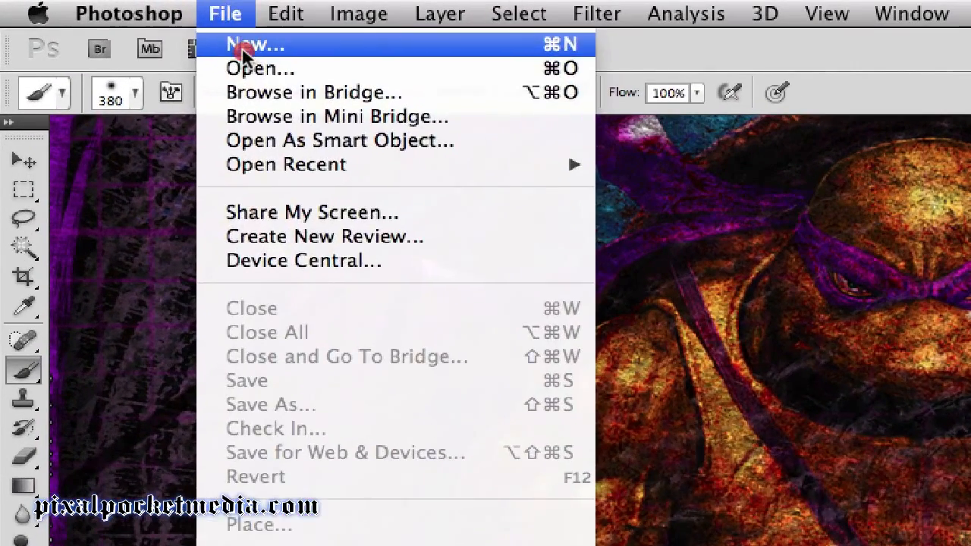
left_click(120, 22)
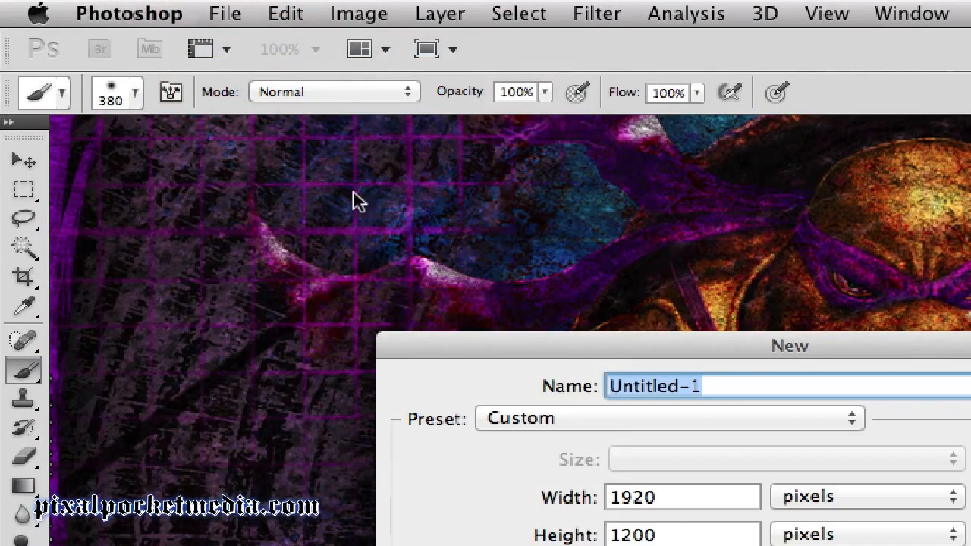
left_click_drag(502, 343, 218, 185)
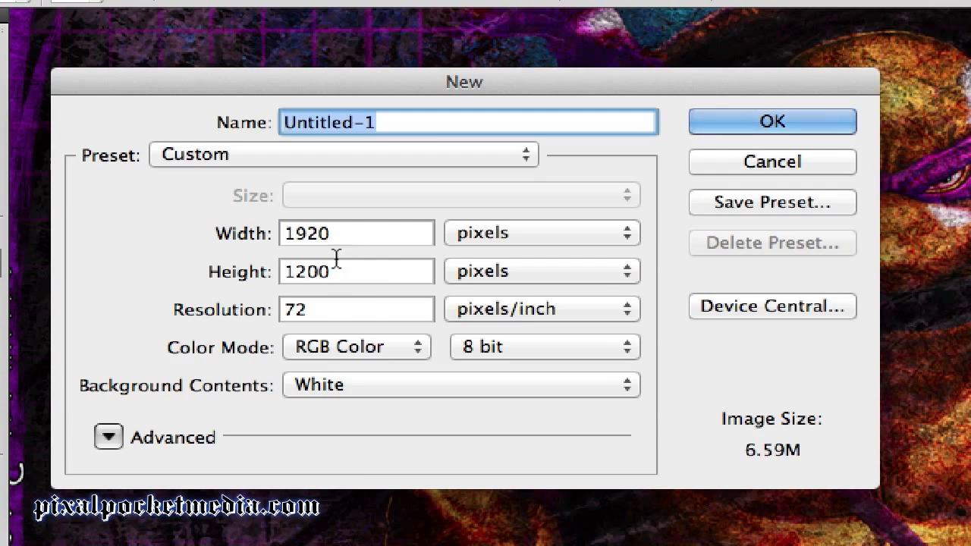
left_click(391, 87)
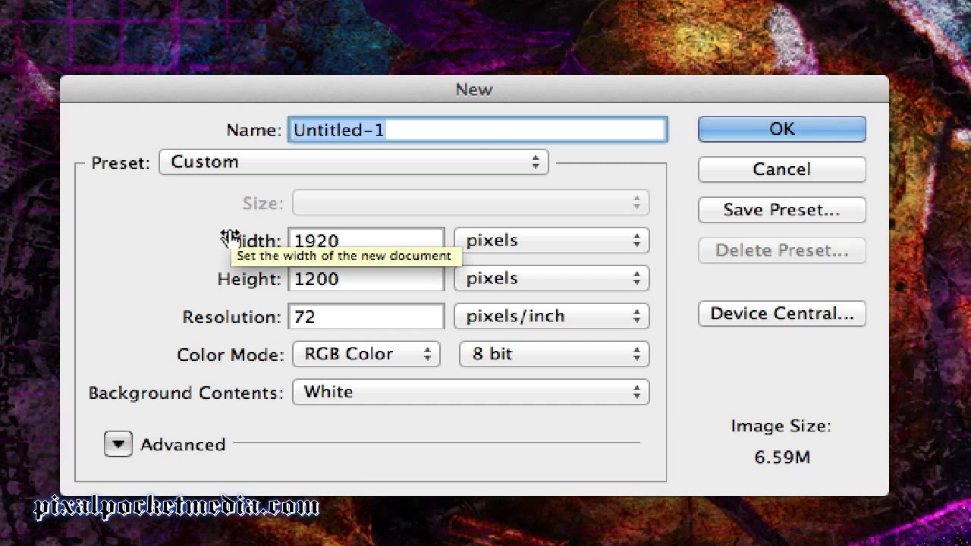
left_click(710, 122)
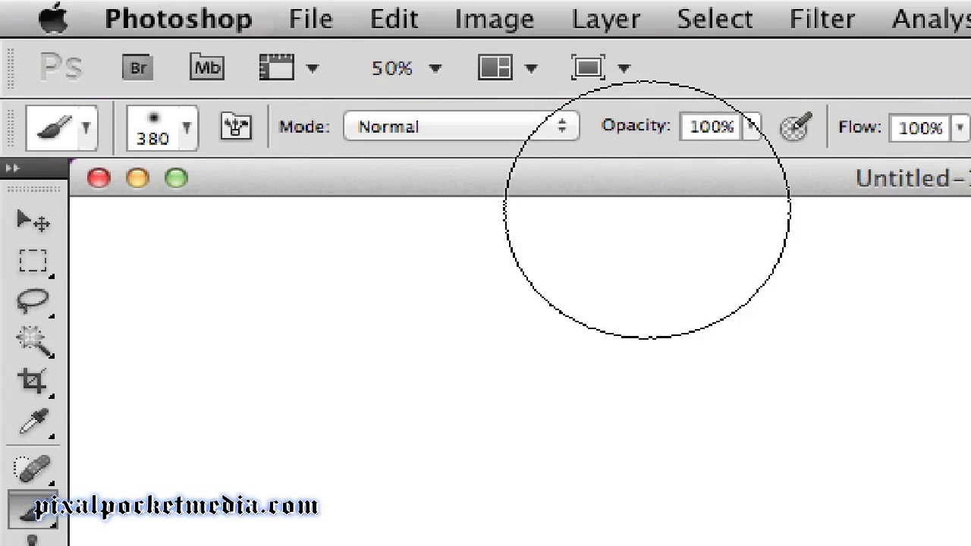
Activate the Move tool, enlarge the blank document's window and reposition it slightly lower in the workspace
left_click(33, 222)
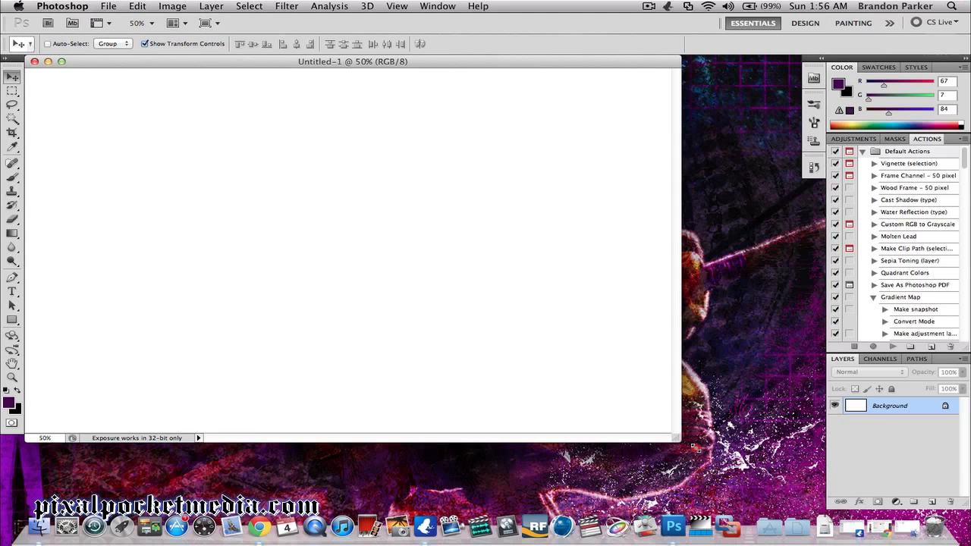
left_click_drag(696, 448, 748, 456)
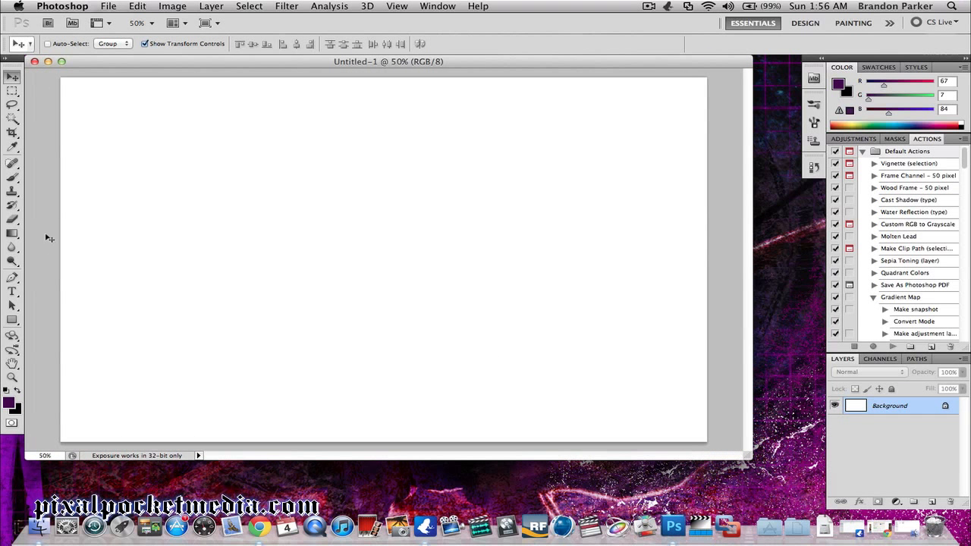
left_click_drag(239, 60, 254, 84)
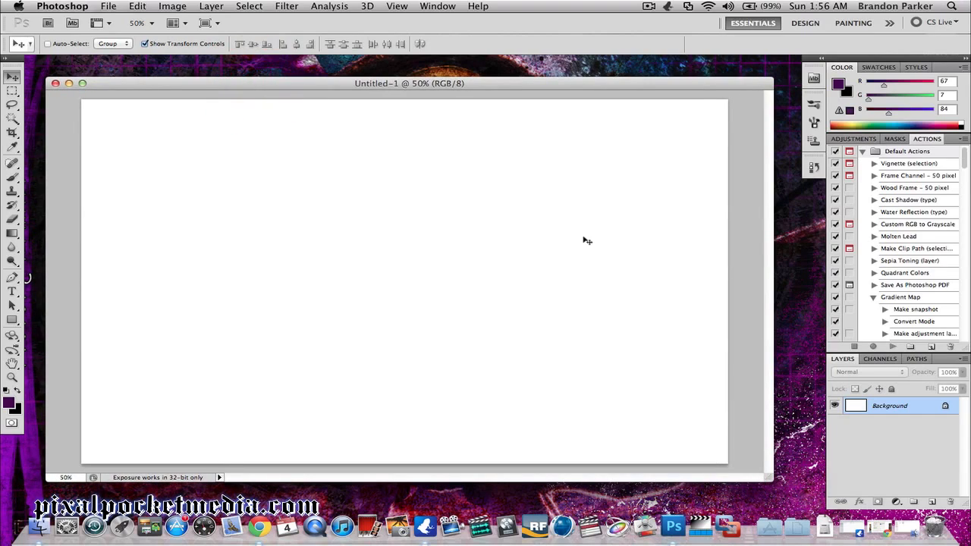
left_click(107, 7)
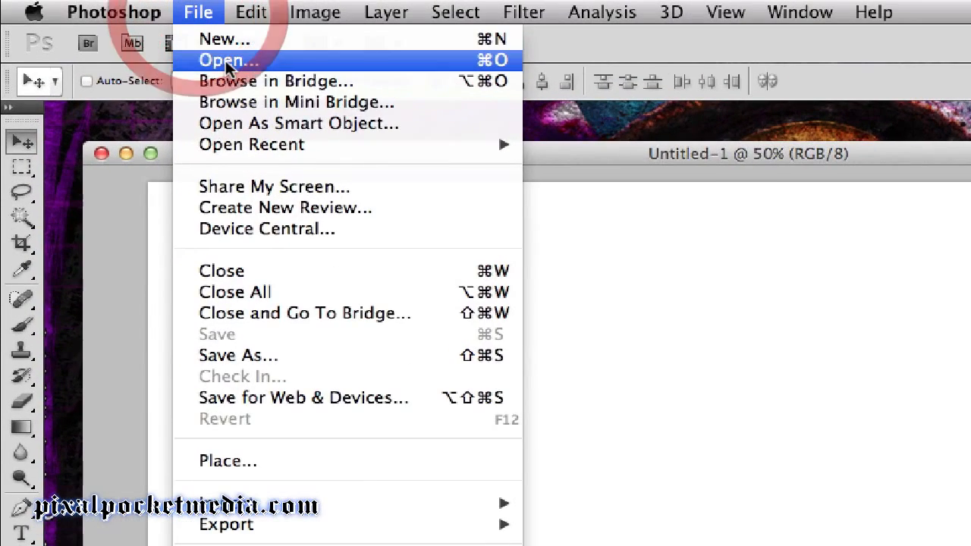
left_click(121, 37)
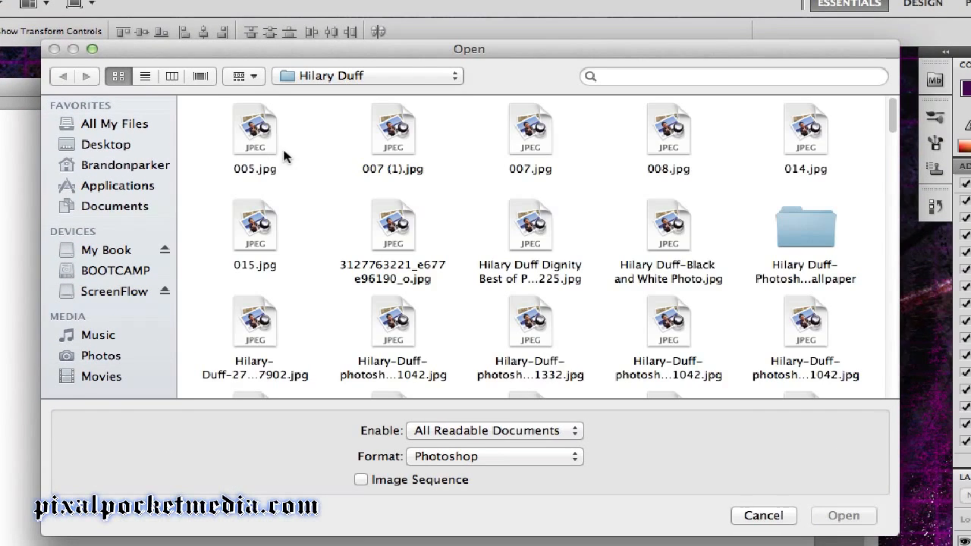
scroll(494, 230, "down", 5)
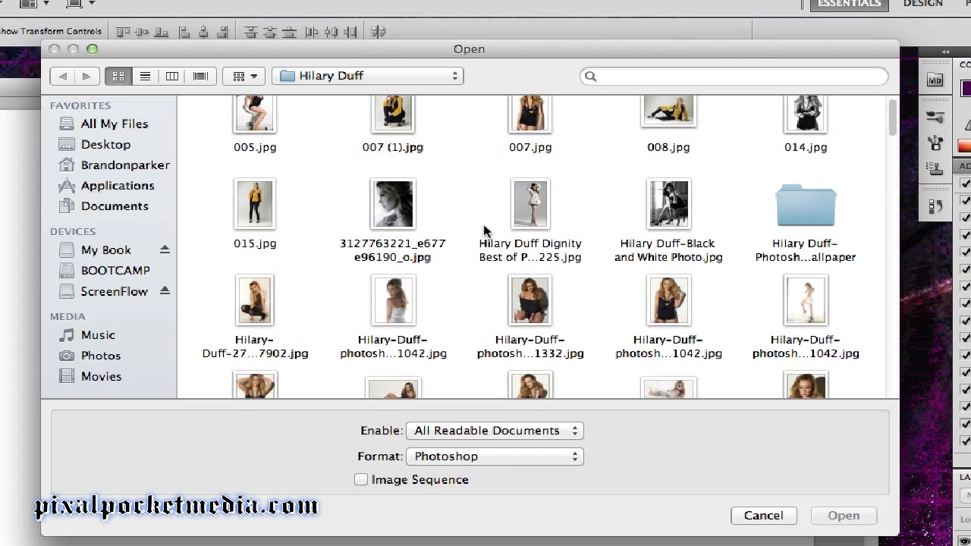
scroll(486, 230, "up", 4)
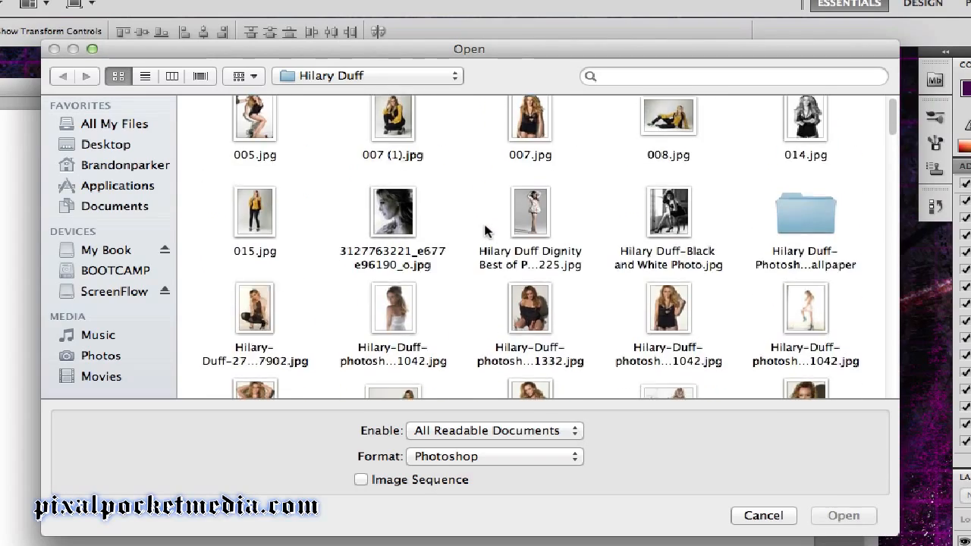
scroll(486, 234, "down", 8)
scroll(485, 232, "down", 6)
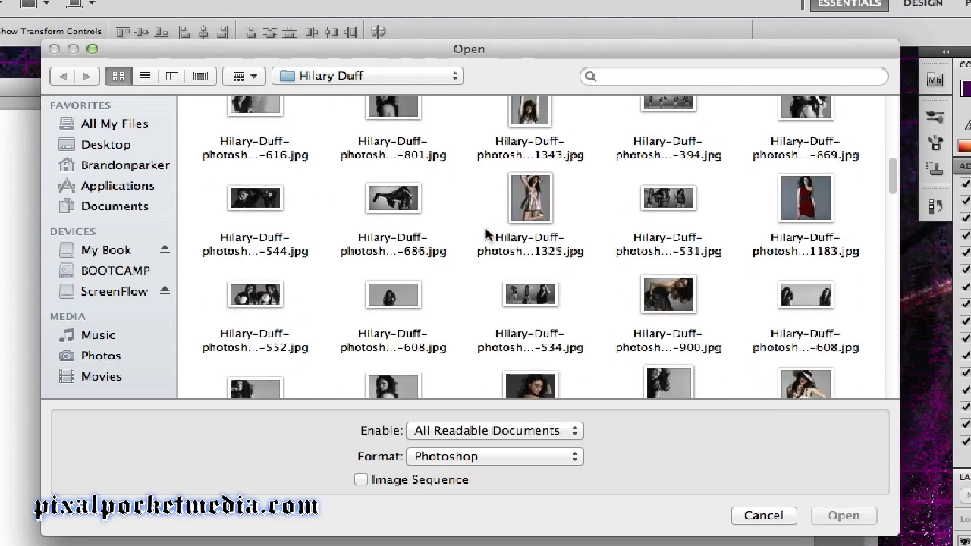
scroll(486, 235, "down", 8)
scroll(486, 235, "down", 15)
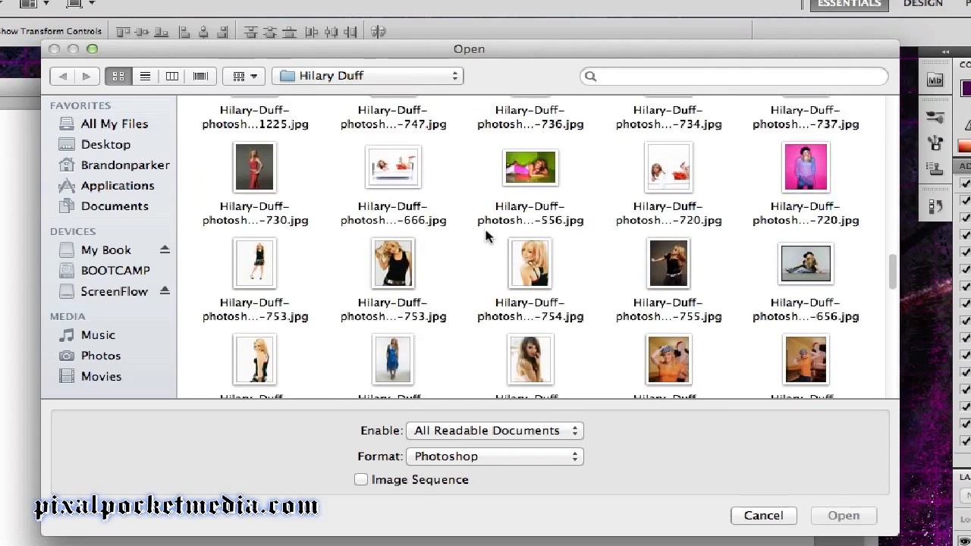
scroll(486, 238, "up", 3)
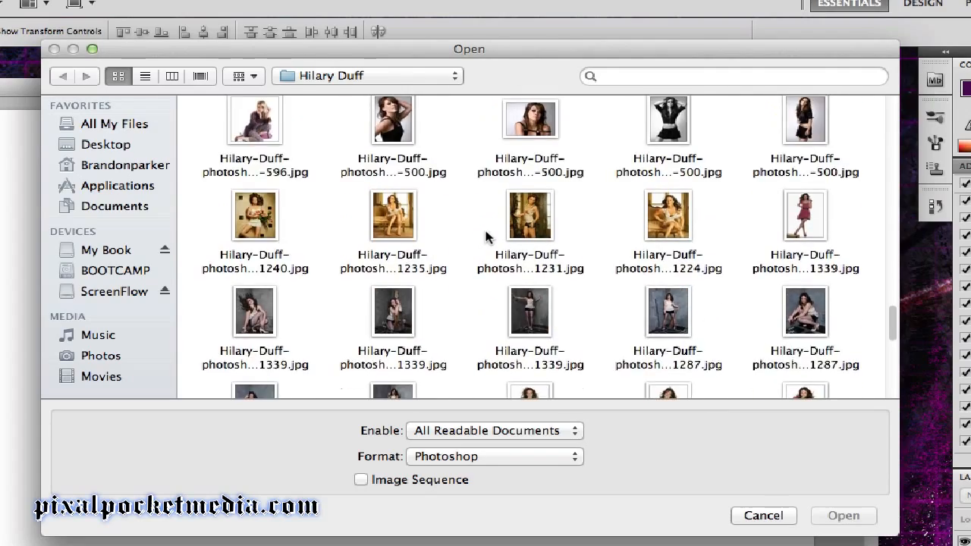
scroll(487, 244, "down", 10)
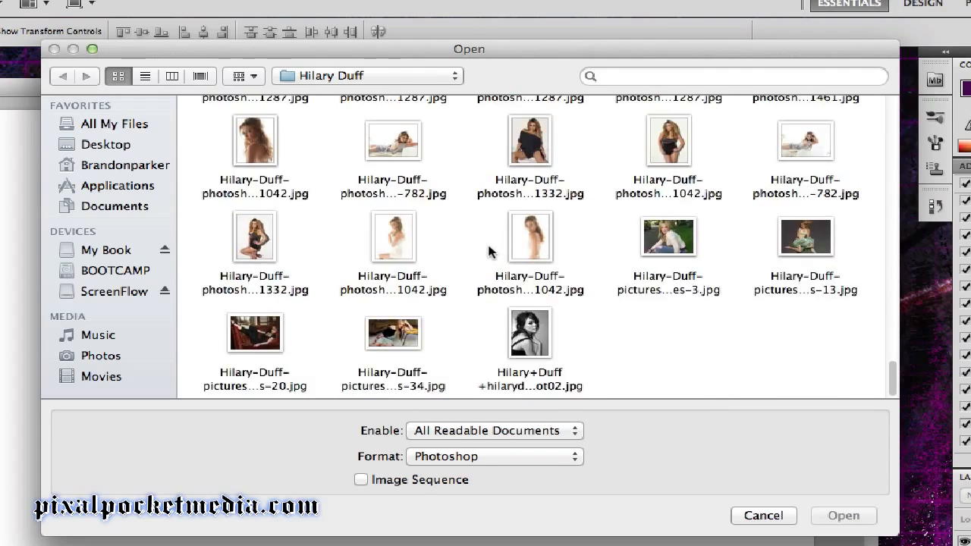
scroll(488, 252, "up", 10)
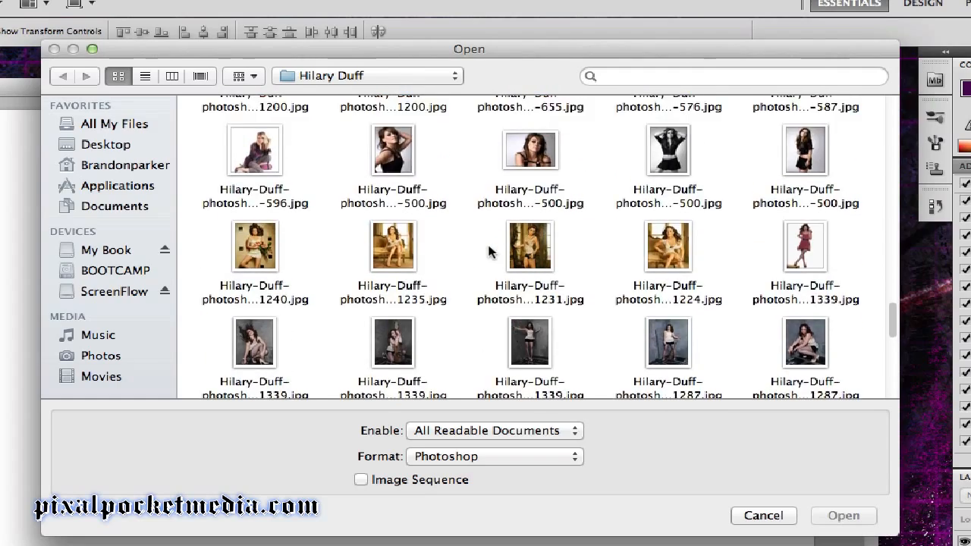
scroll(489, 252, "up", 8)
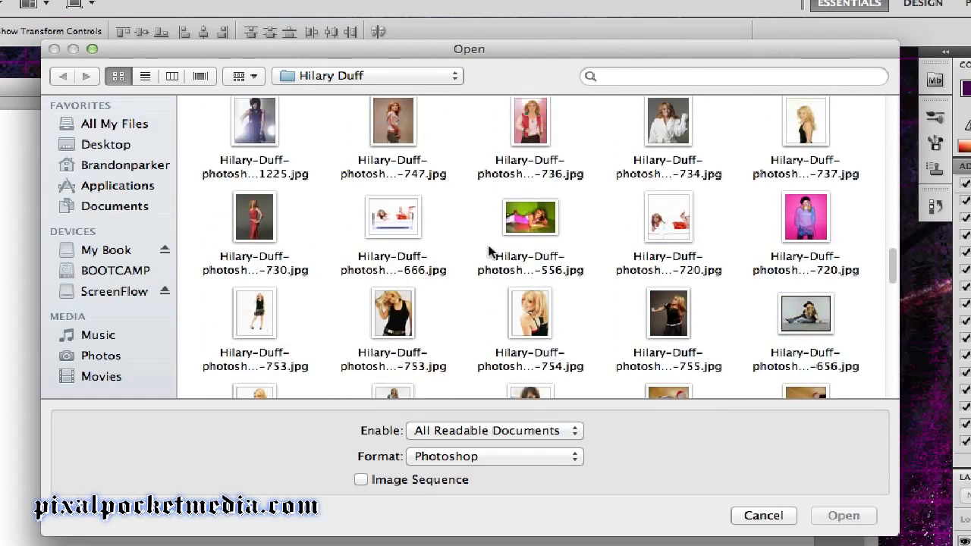
scroll(490, 251, "up", 5)
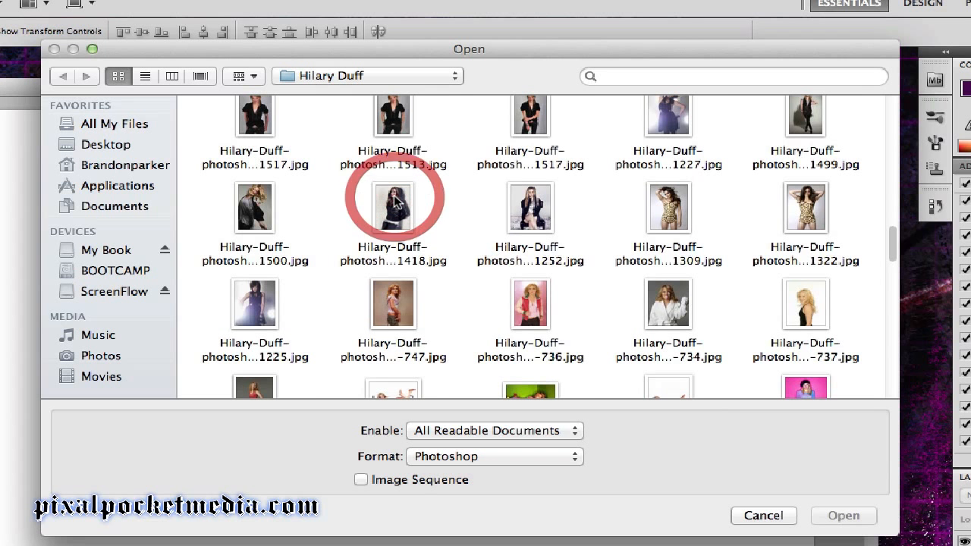
left_click(423, 222)
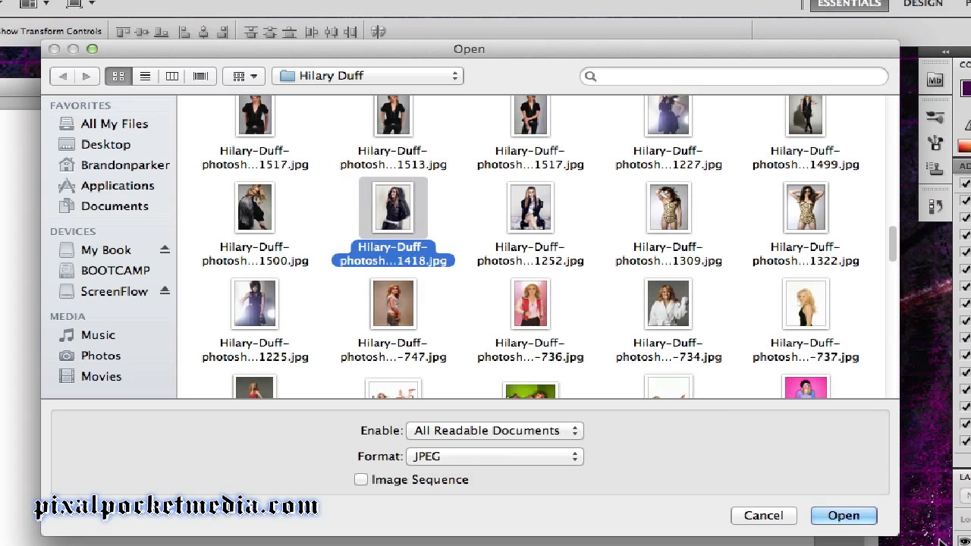
left_click(831, 515)
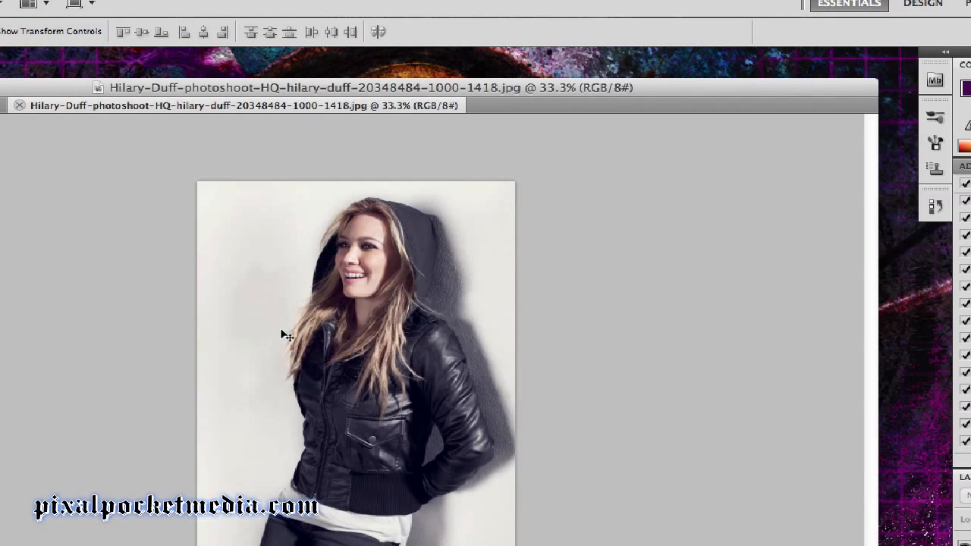
Float the photo in its own window, copy it into Untitled-1 and align it with the canvas's upper edge
left_click_drag(70, 104, 117, 147)
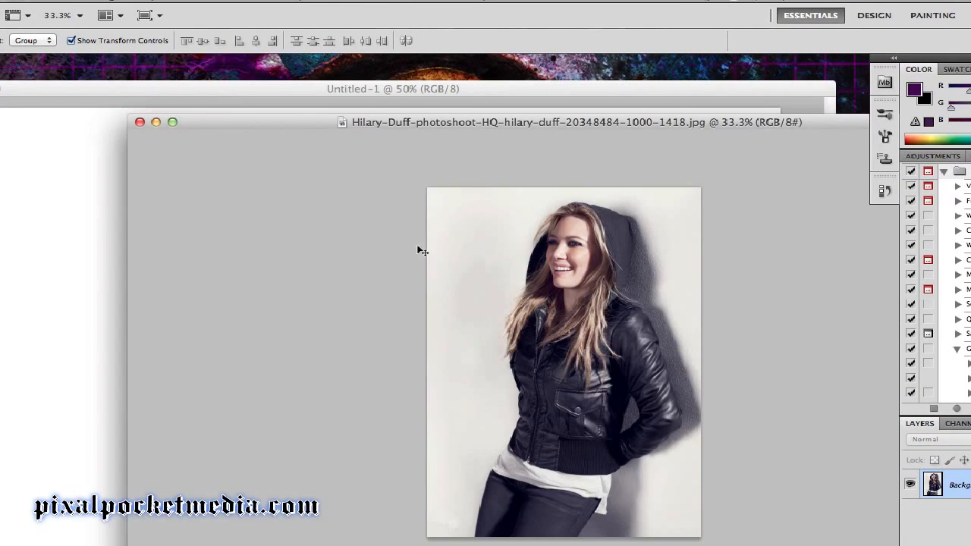
left_click_drag(319, 259, 76, 253)
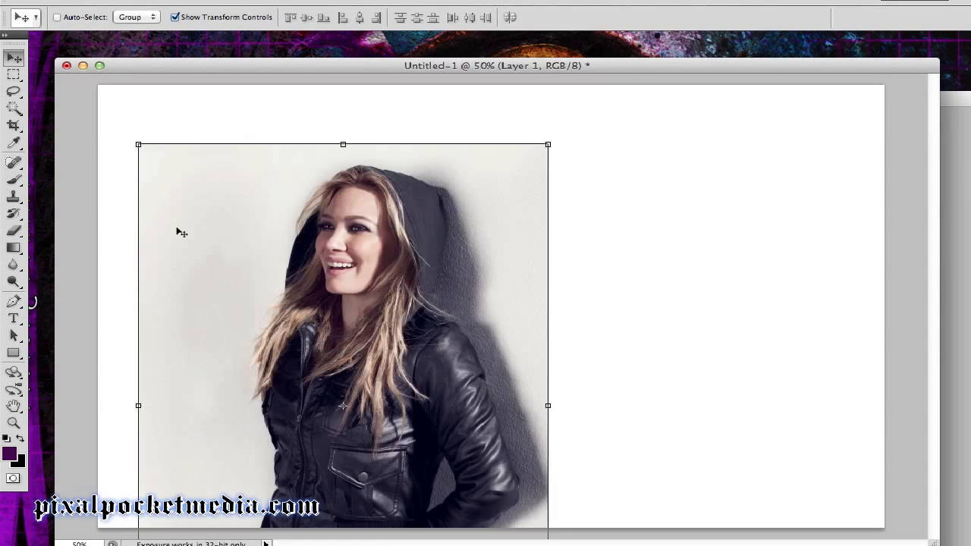
left_click(180, 254)
left_click_drag(285, 230, 273, 173)
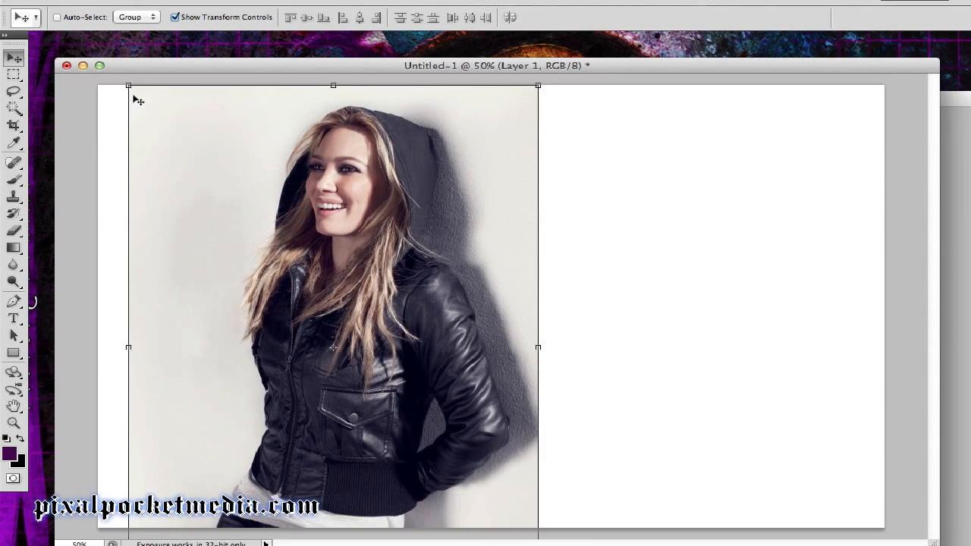
Scale the photo layer to about 80.4% width and 83.5% height, set against the canvas's upper-left corner
left_click_drag(134, 97, 240, 211)
left_click_drag(343, 286, 212, 173)
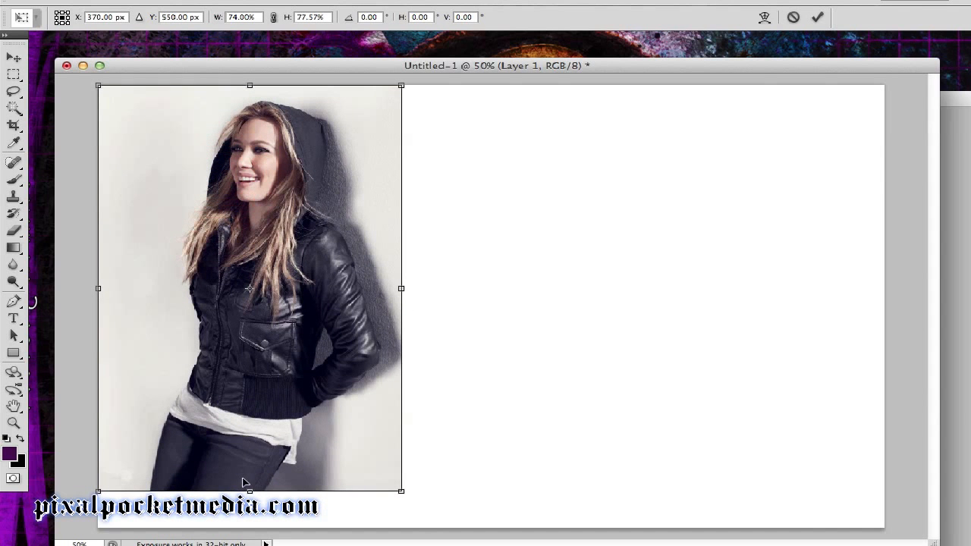
left_click_drag(249, 491, 250, 521)
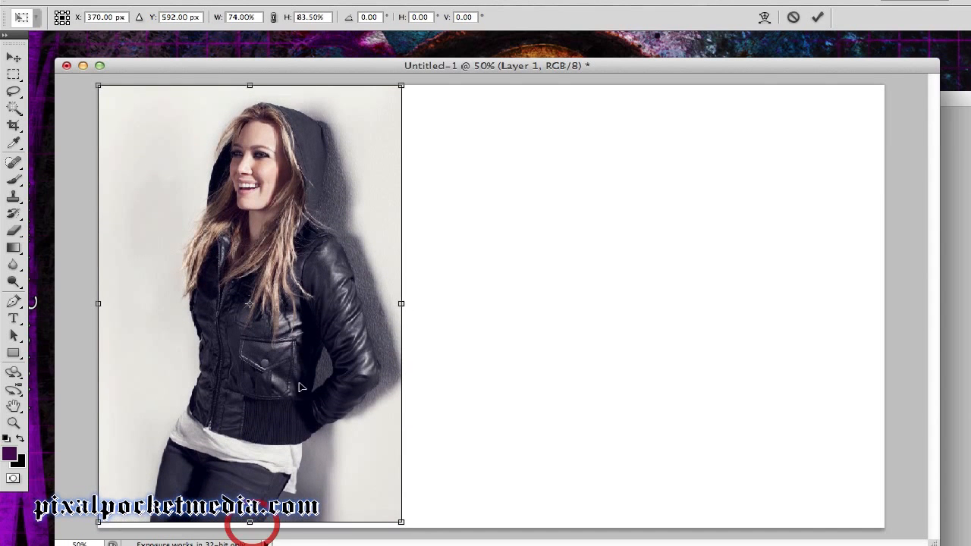
left_click_drag(408, 296, 427, 303)
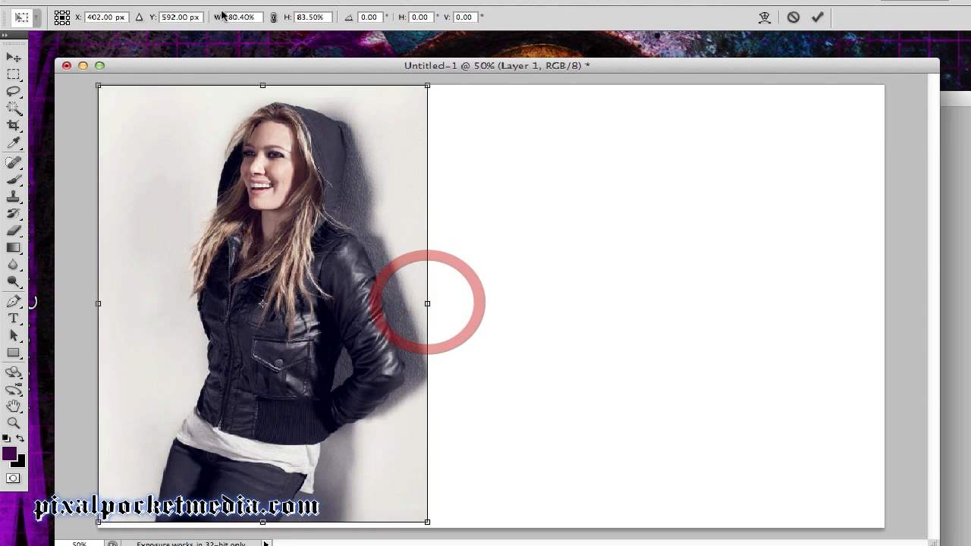
left_click(817, 16)
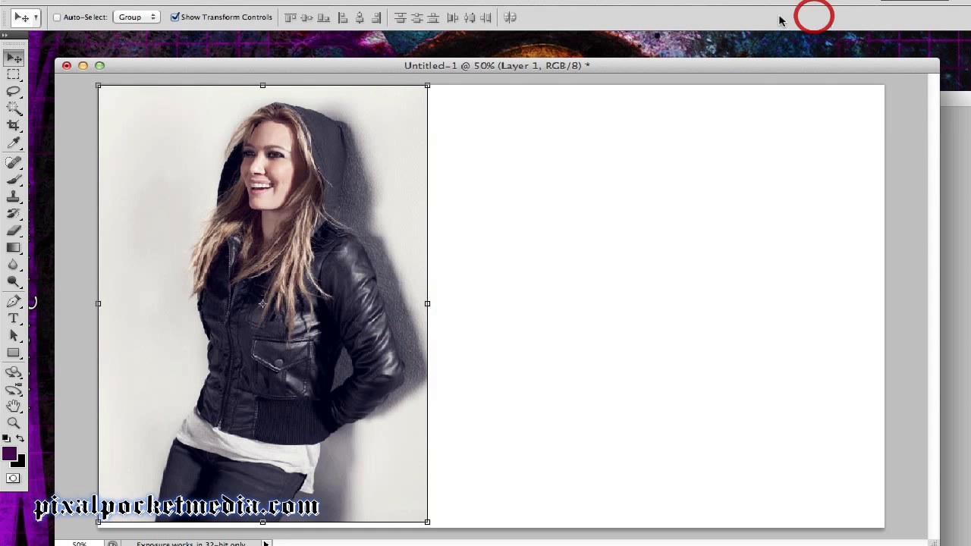
Flip the photo layer horizontally and stretch its width to about 101.5%, keeping its outer edge on the canvas border
left_click(198, 1)
mouse_move(163, 1)
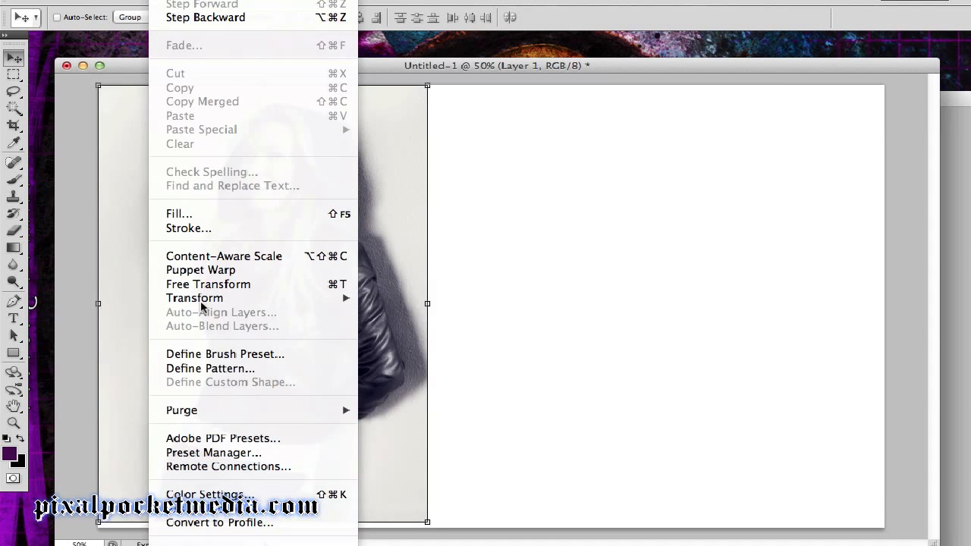
mouse_move(329, 301)
left_click(388, 480)
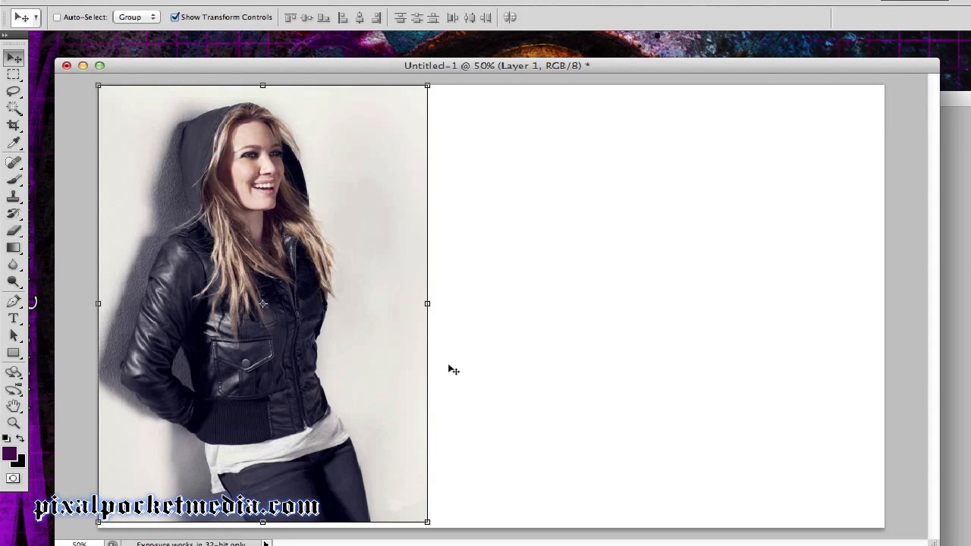
left_click_drag(427, 303, 431, 304)
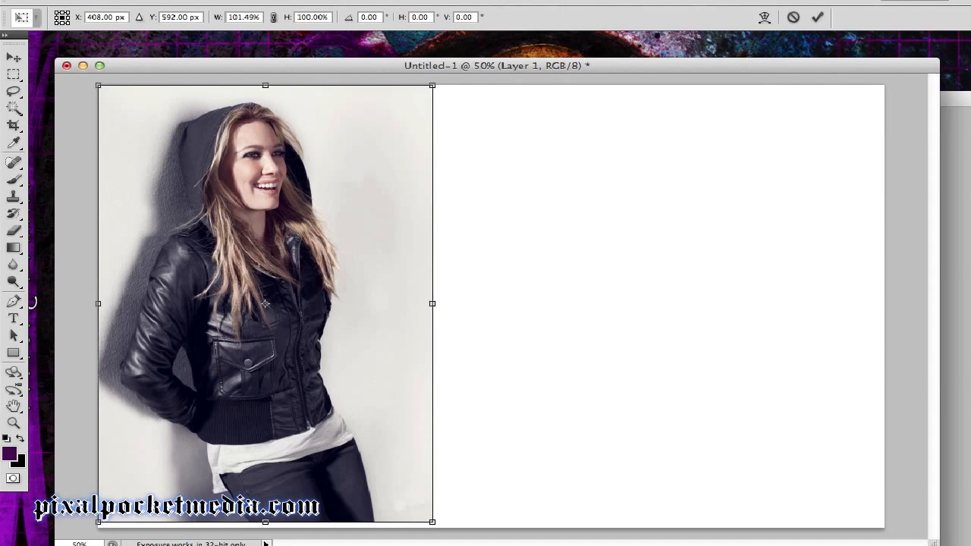
left_click(815, 16)
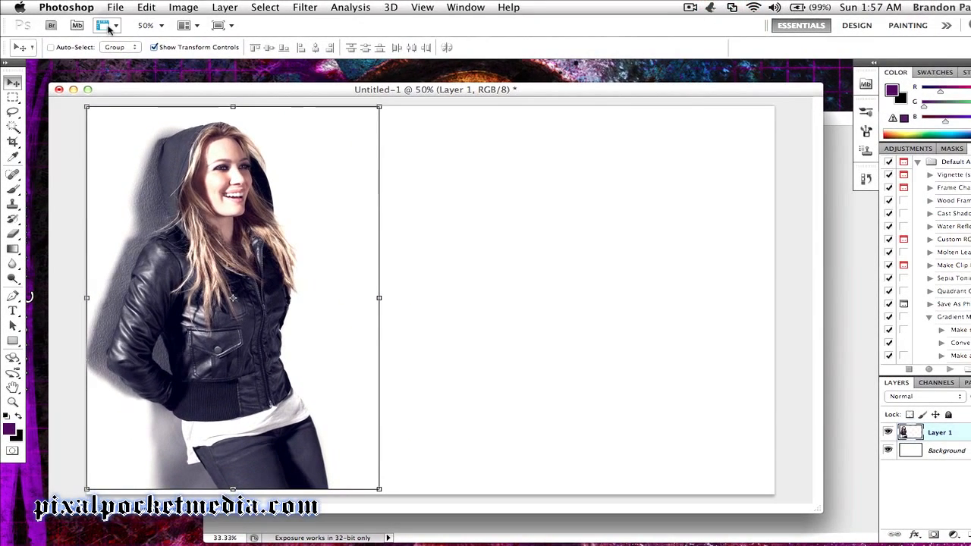
left_click(115, 7)
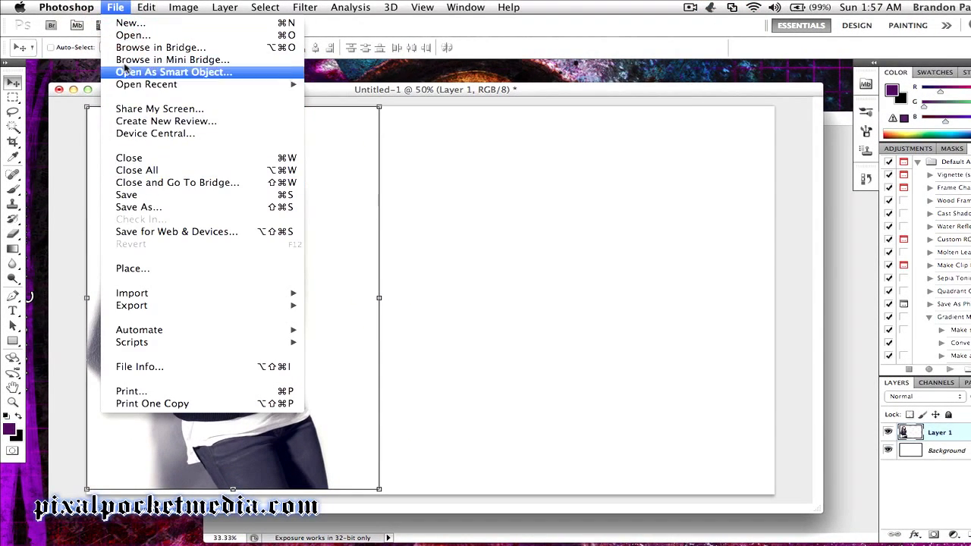
left_click(142, 37)
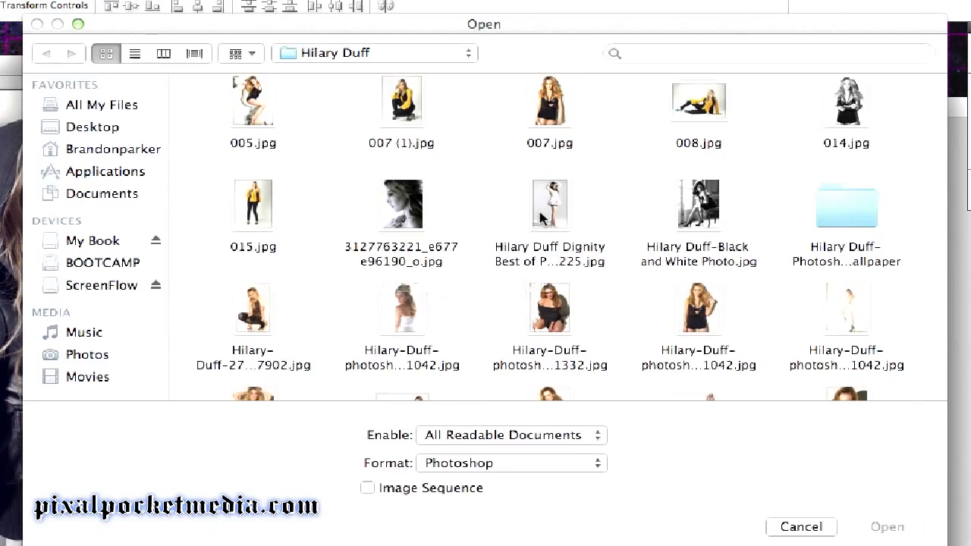
scroll(543, 219, "down", 3)
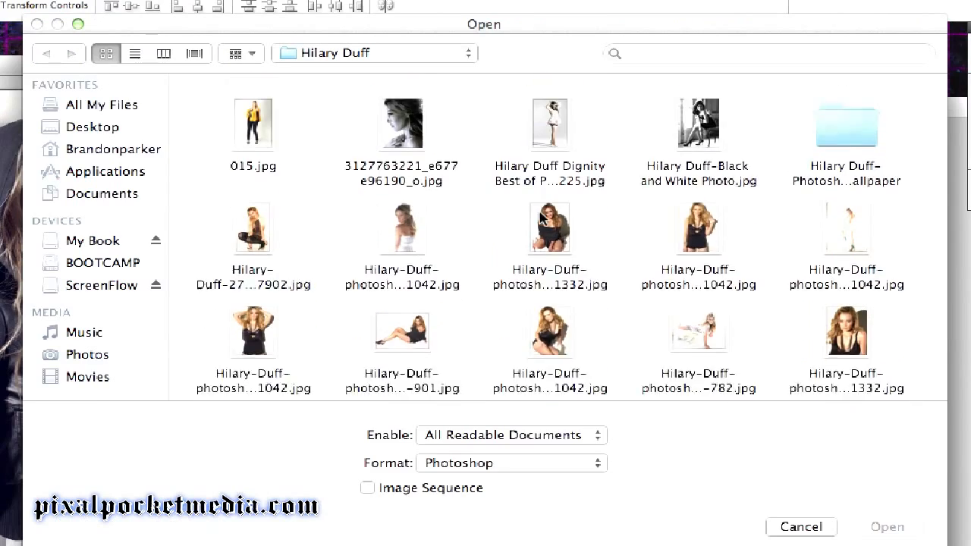
scroll(543, 218, "up", 4)
scroll(543, 219, "down", 2)
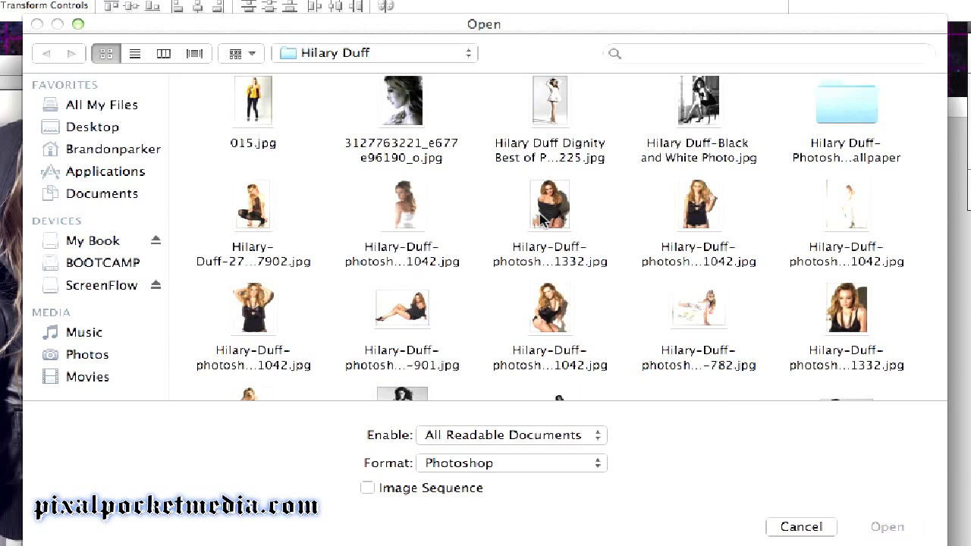
scroll(543, 219, "down", 1)
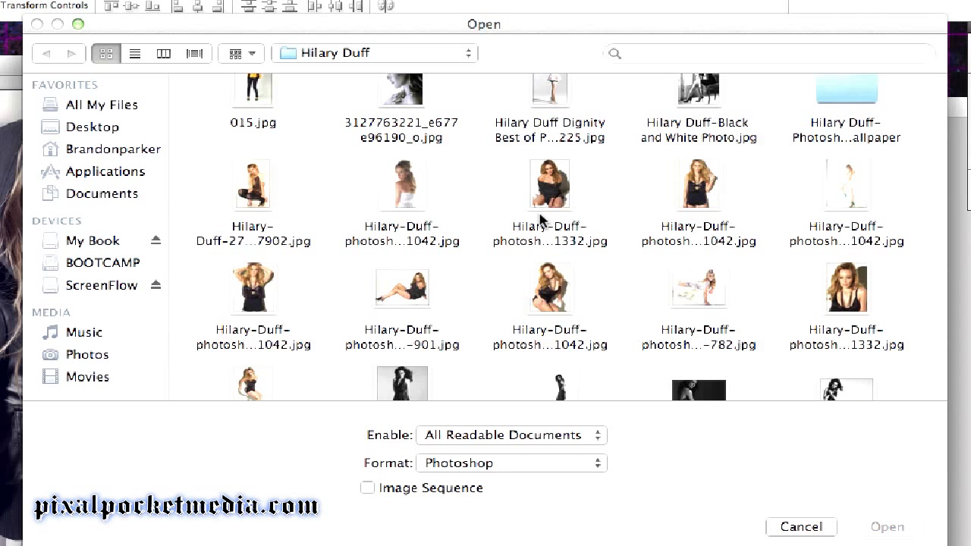
left_click(260, 288)
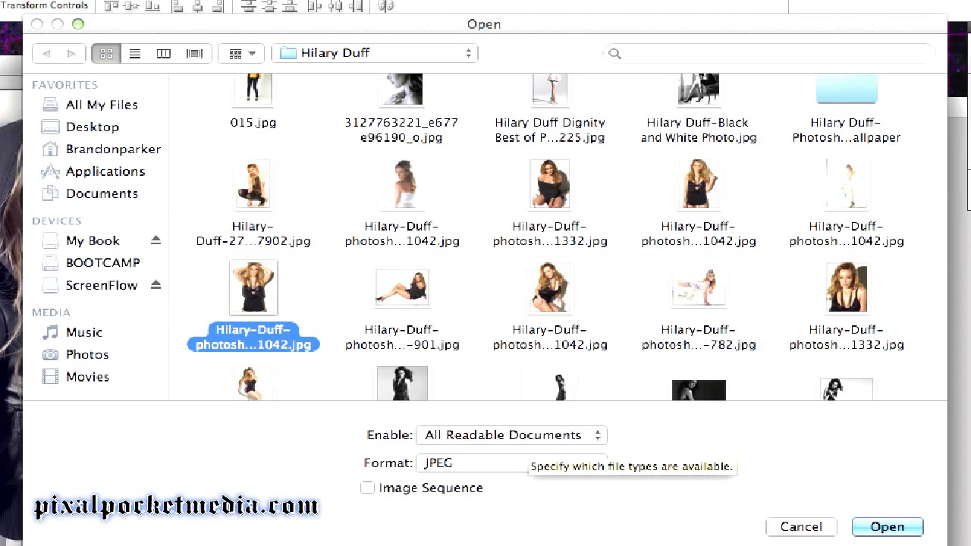
left_click(879, 526)
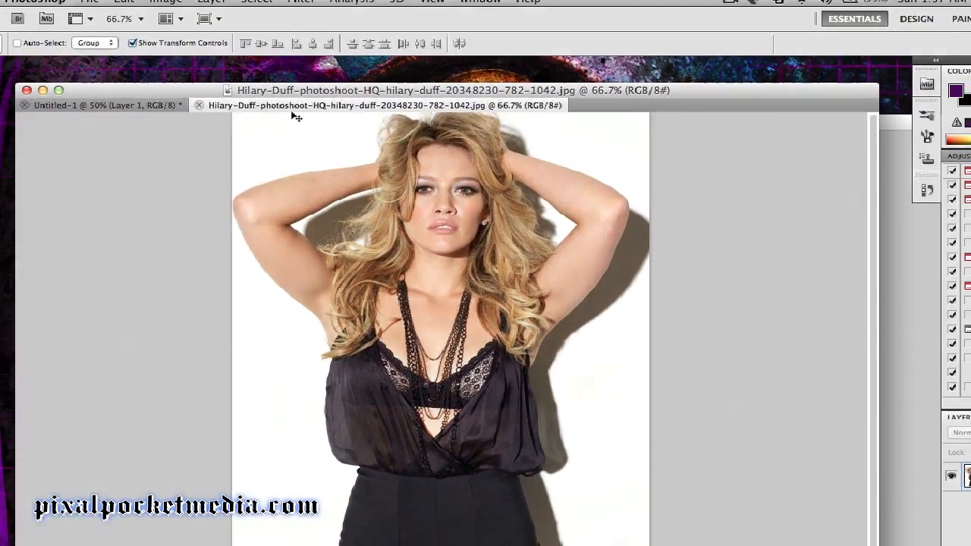
Float the 782-1042 photo in its own window and copy it into Untitled-1 as a new layer
left_click_drag(172, 86, 324, 140)
left_click(495, 152)
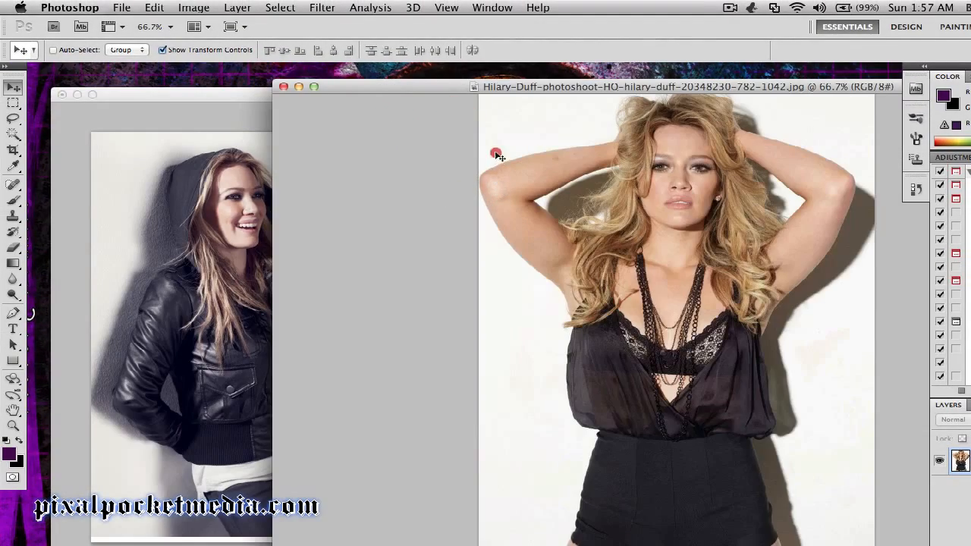
left_click_drag(250, 224, 240, 225)
left_click_drag(303, 259, 470, 231)
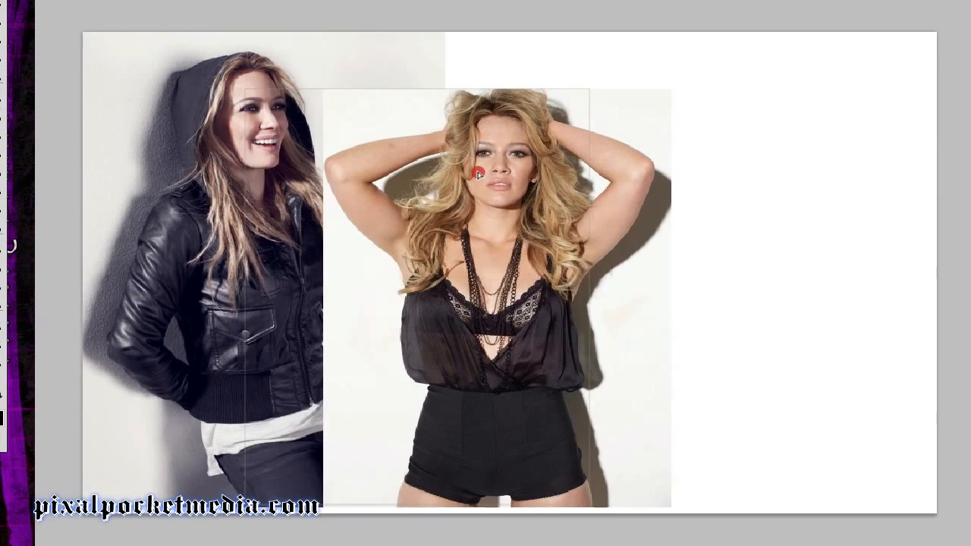
Align the new photo layer with the canvas's upper edge, stretch it down to the first photo's lower edge, and set it against the canvas's right edge
left_click_drag(530, 149, 663, 158)
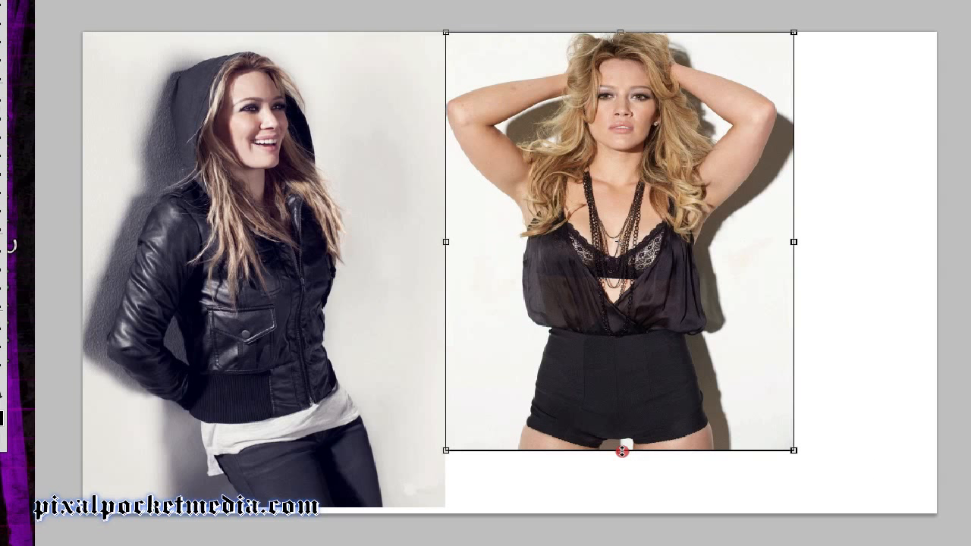
left_click_drag(621, 451, 624, 507)
left_click_drag(650, 358, 765, 358)
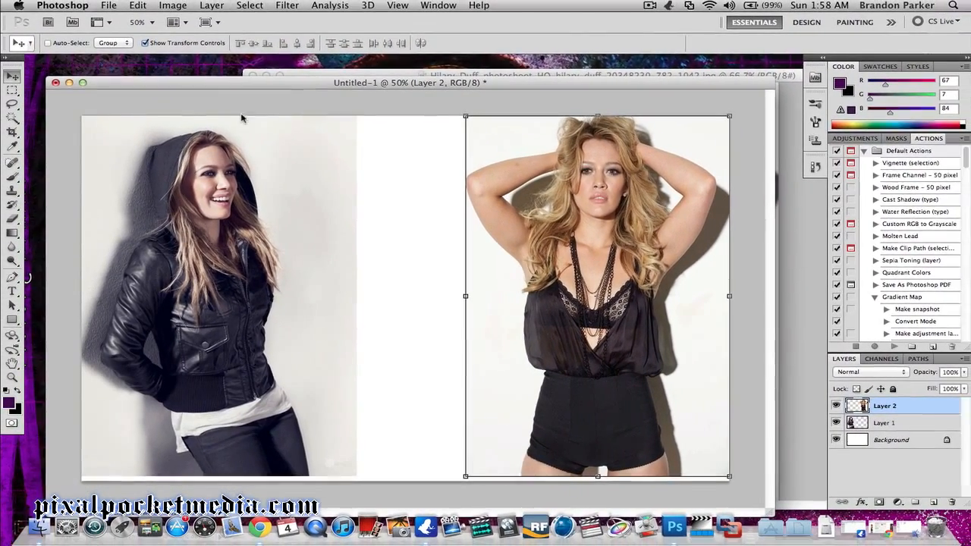
left_click(108, 6)
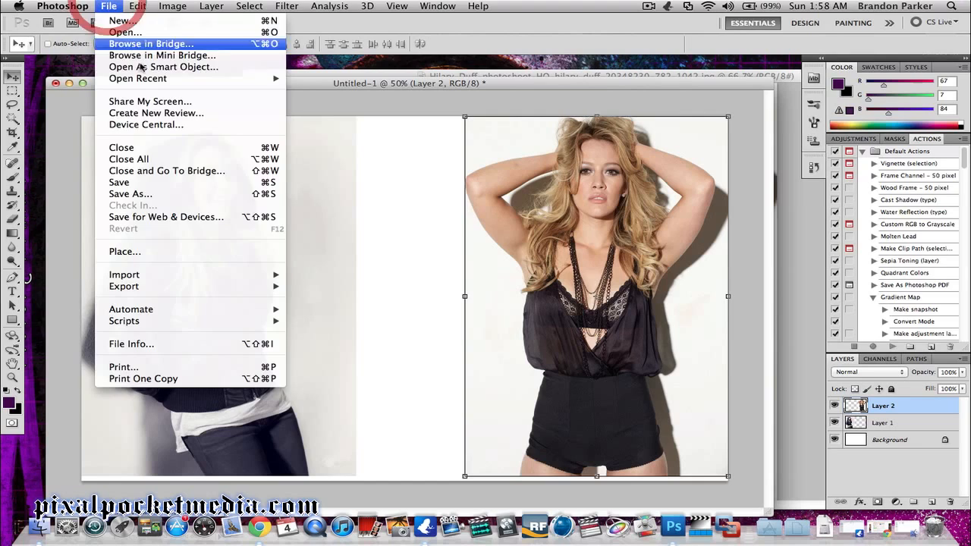
left_click(128, 31)
scroll(459, 194, "down", 10)
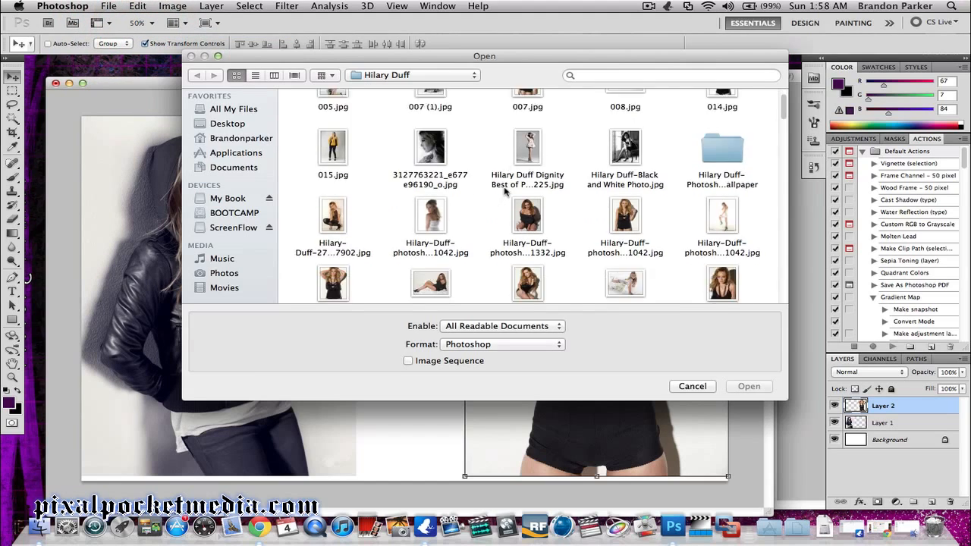
scroll(508, 186, "down", 10)
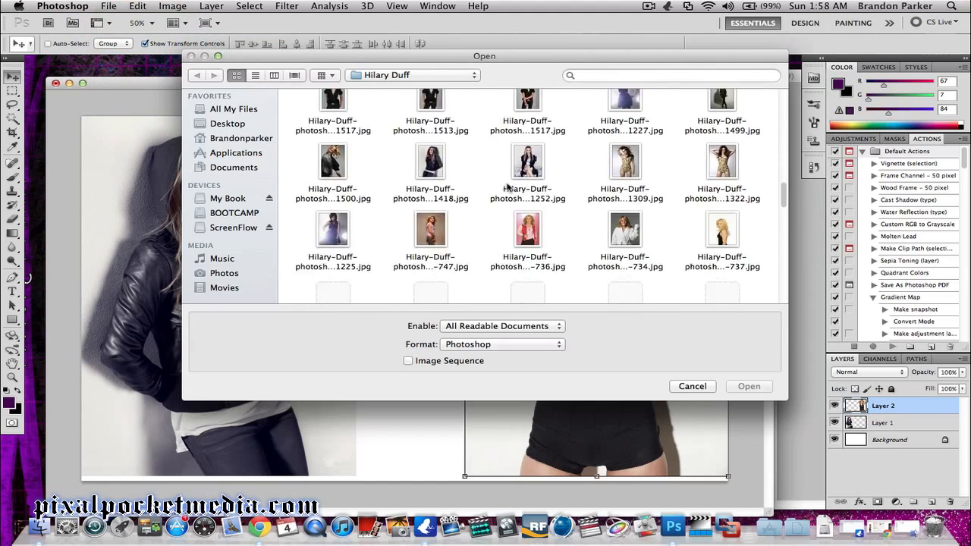
scroll(508, 185, "down", 10)
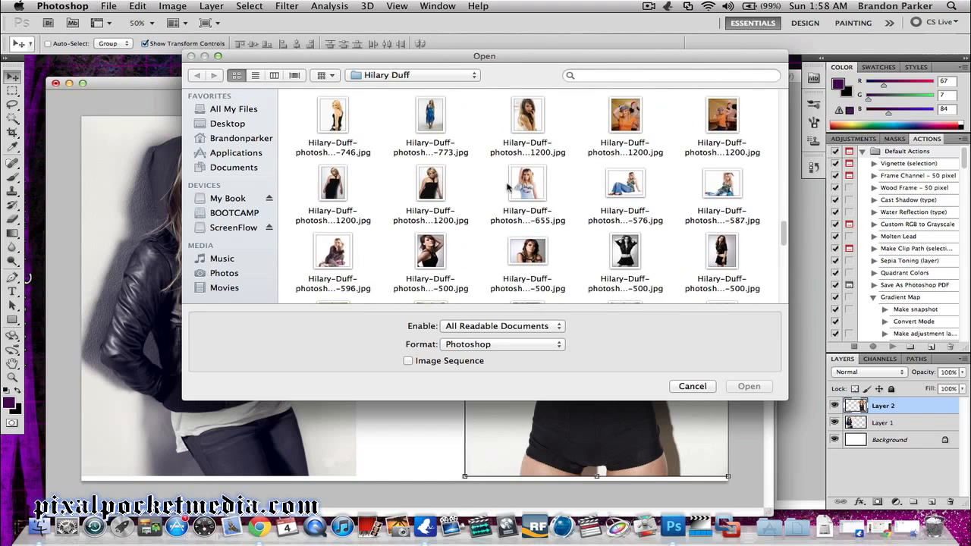
scroll(508, 186, "up", 10)
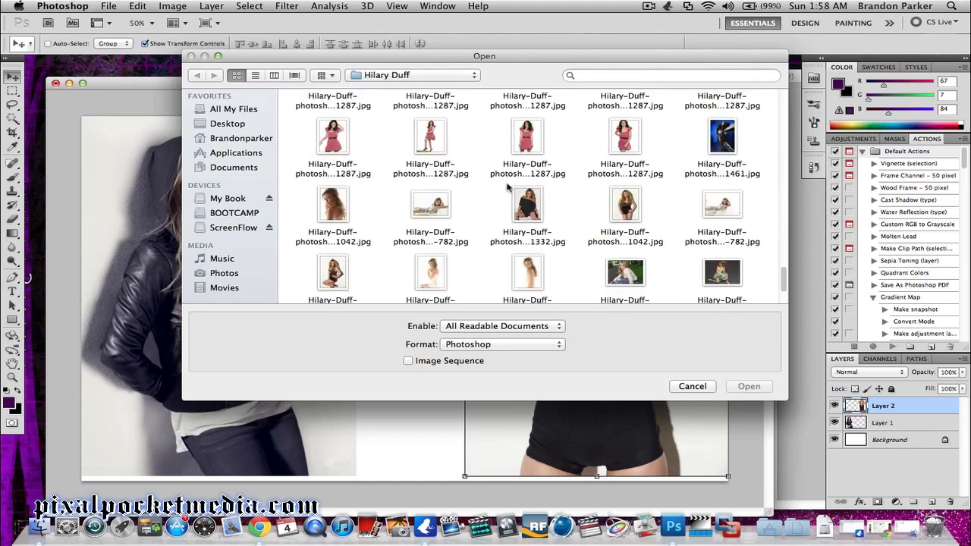
scroll(508, 185, "up", 5)
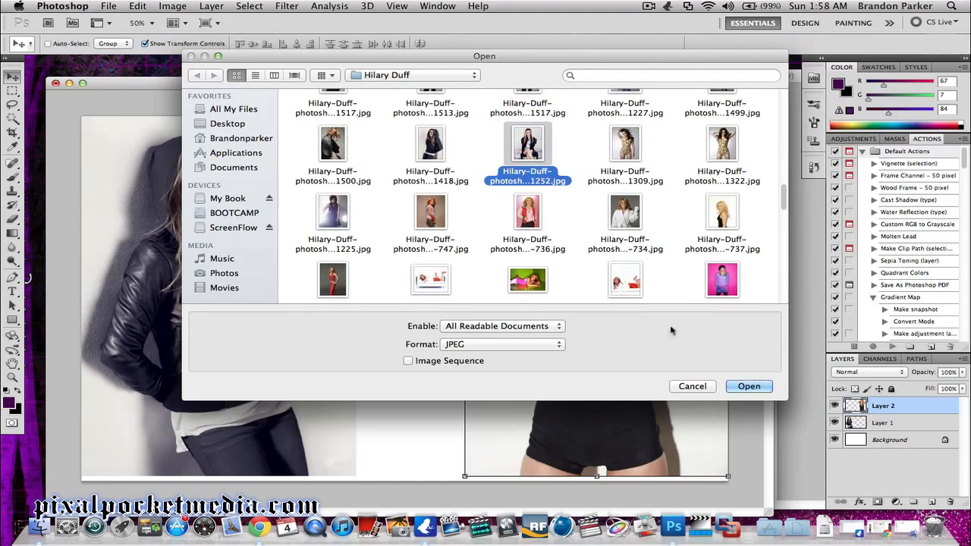
left_click(739, 384)
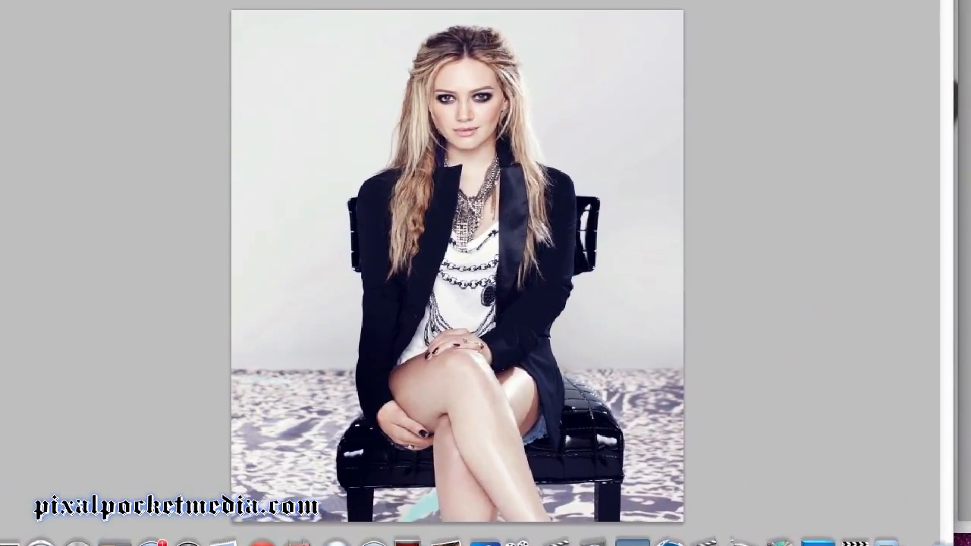
Float the seated 1000-1252 photo in its own window and copy it into Untitled-1 between the two existing photos
left_click_drag(290, 32, 356, 70)
left_click_drag(371, 14, 373, 16)
left_click_drag(537, 102, 187, 146)
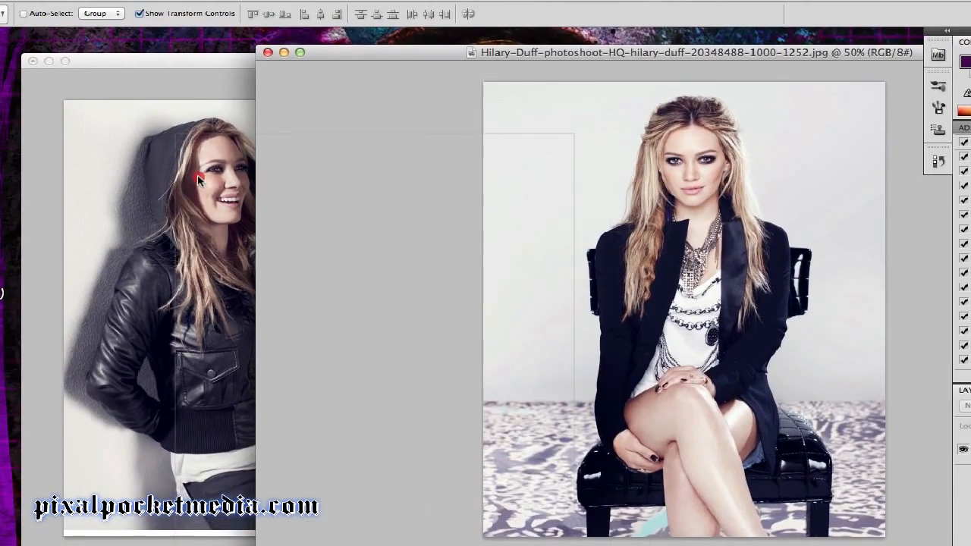
left_click_drag(306, 197, 381, 179)
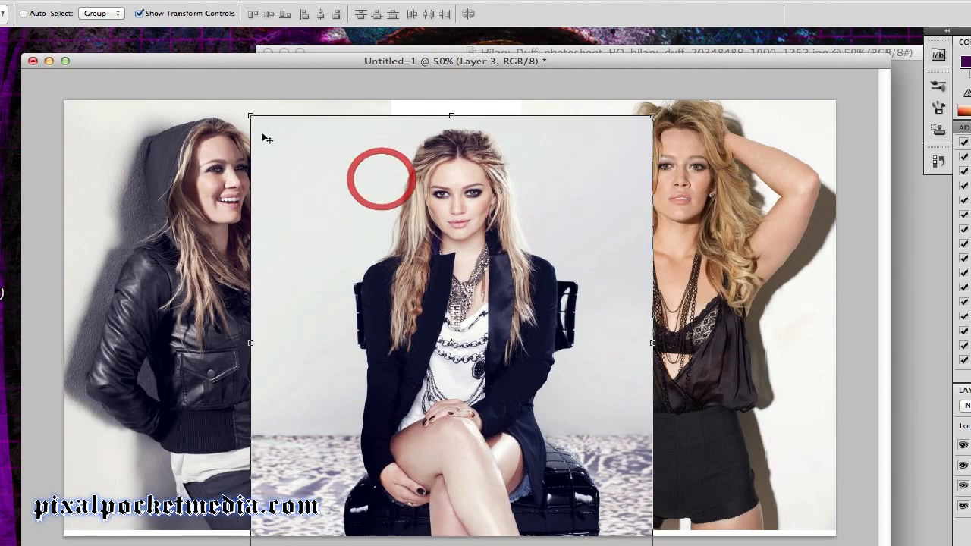
Scale the seated photo layer to about 83.6% width and 95.85% height, positioned between the other two photos across the canvas's full height
left_click_drag(251, 116, 316, 186)
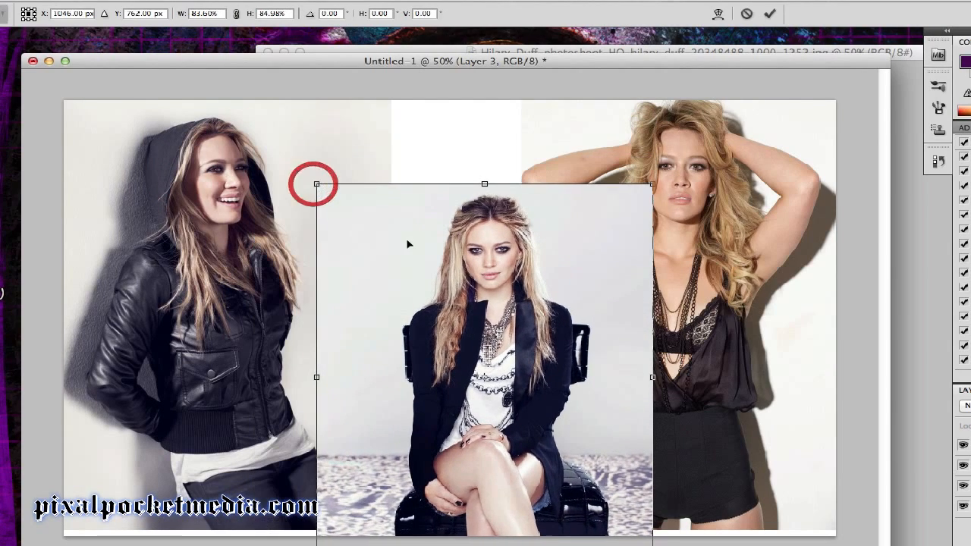
left_click_drag(407, 242, 385, 207)
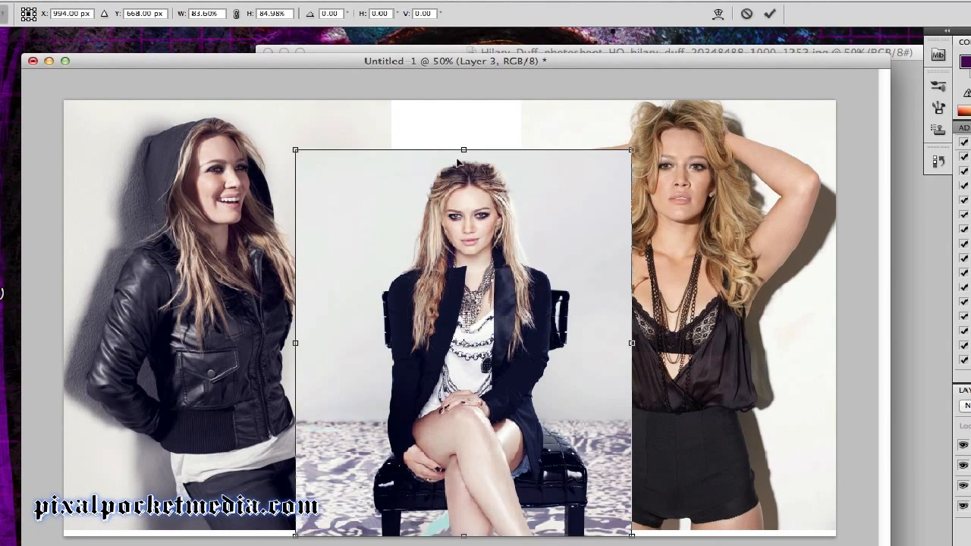
left_click_drag(459, 149, 460, 102)
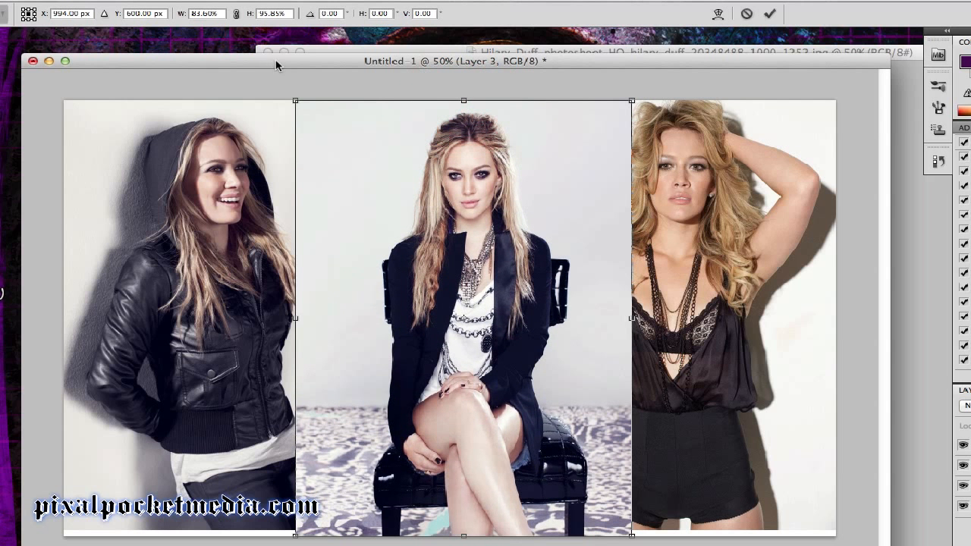
Bring the 1000-1252 source photo's window in front of the canvas and check that Actions is enabled among the displayed panels
left_click(903, 53)
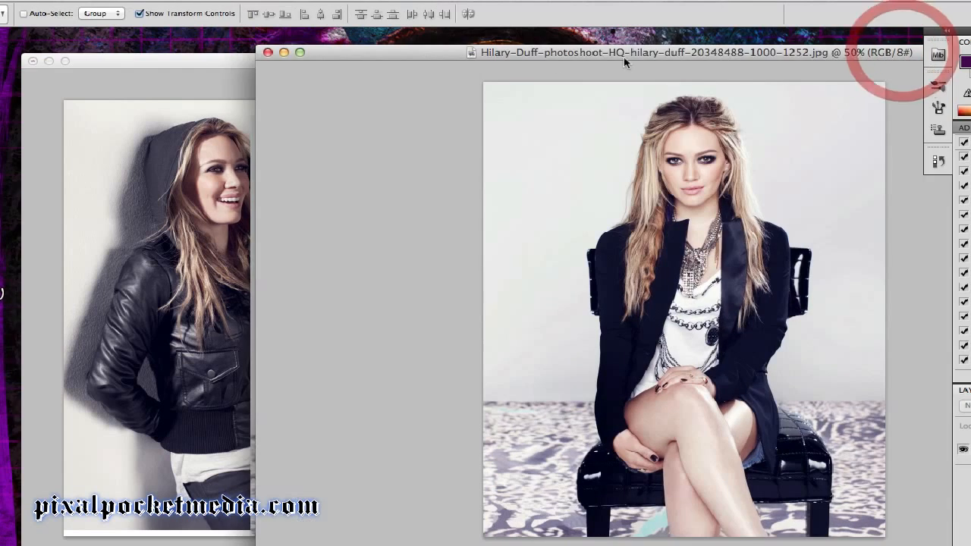
left_click_drag(495, 50, 305, 63)
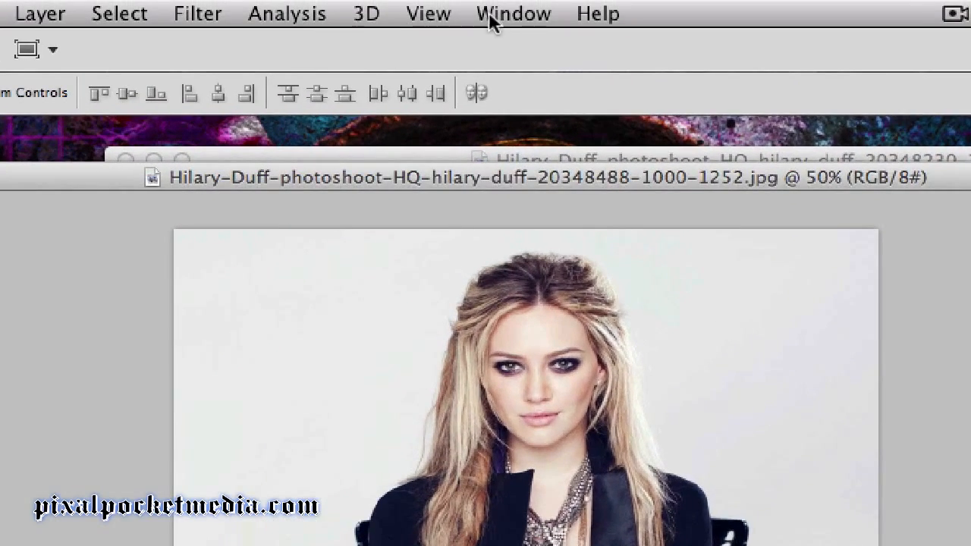
left_click(491, 15)
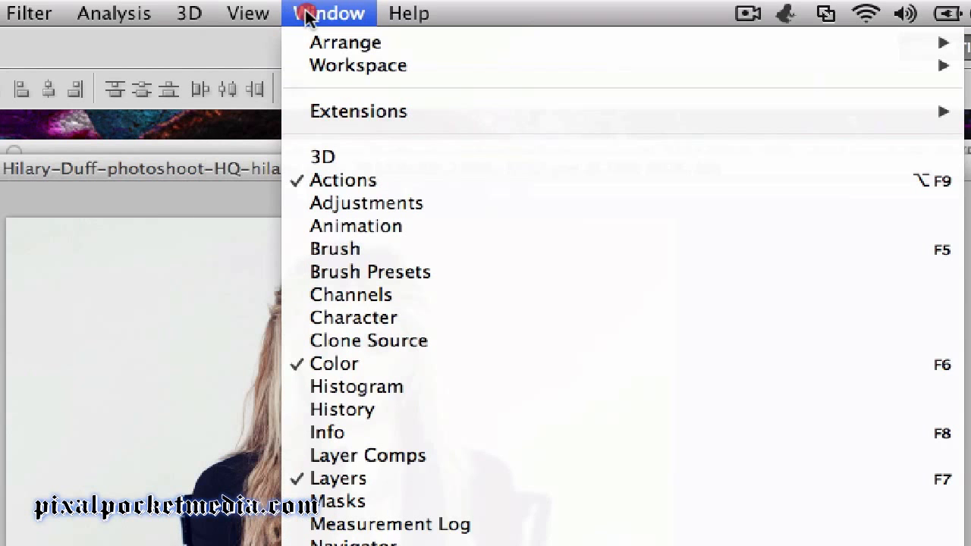
left_click(308, 15)
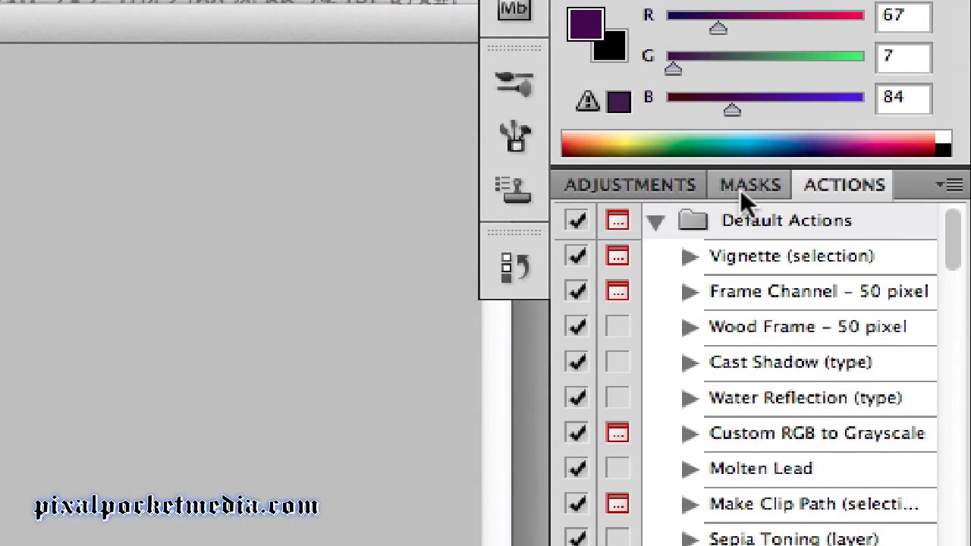
Browse the action sets available for loading, from Action_Set_1_by_ImaginaryRosse to Video Actions, without loading one
left_click(952, 187)
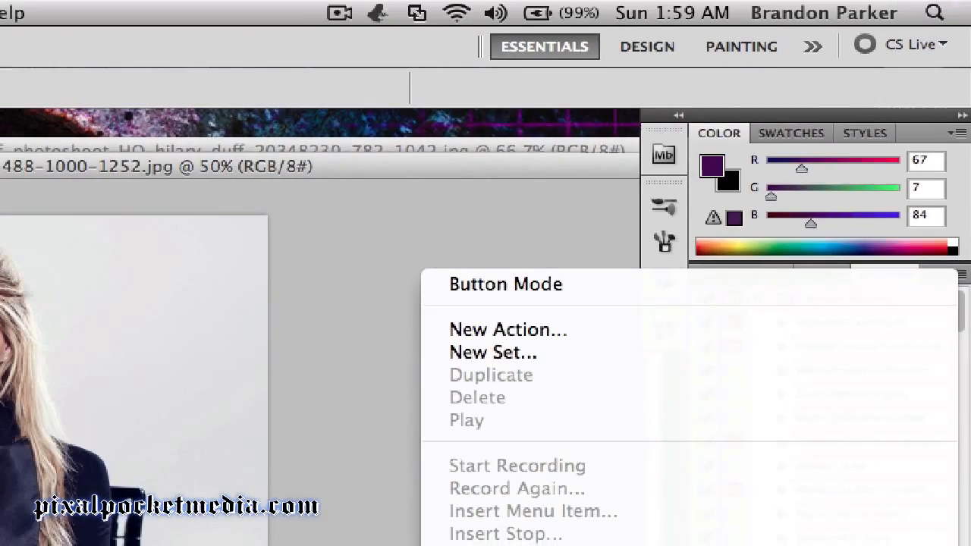
scroll(688, 407, "down", 10)
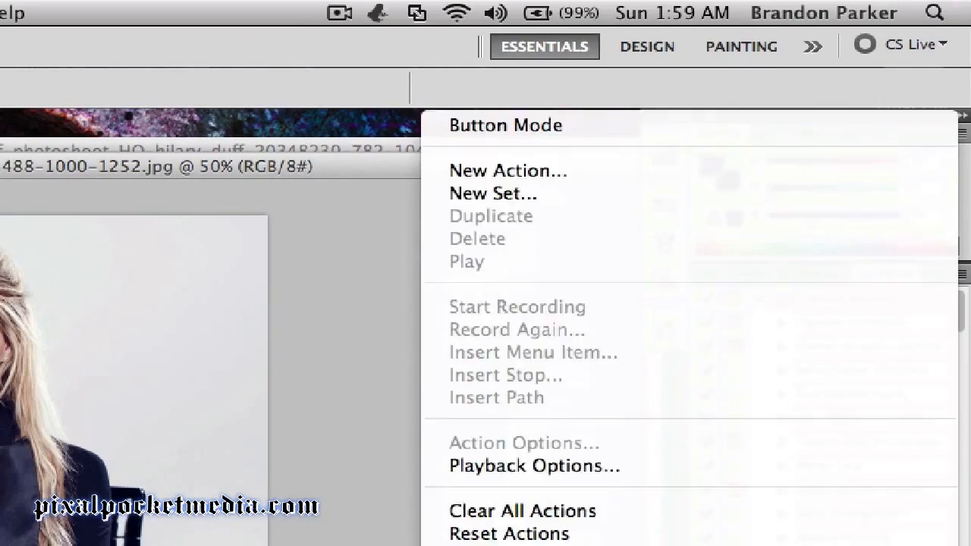
scroll(689, 318, "down", 5)
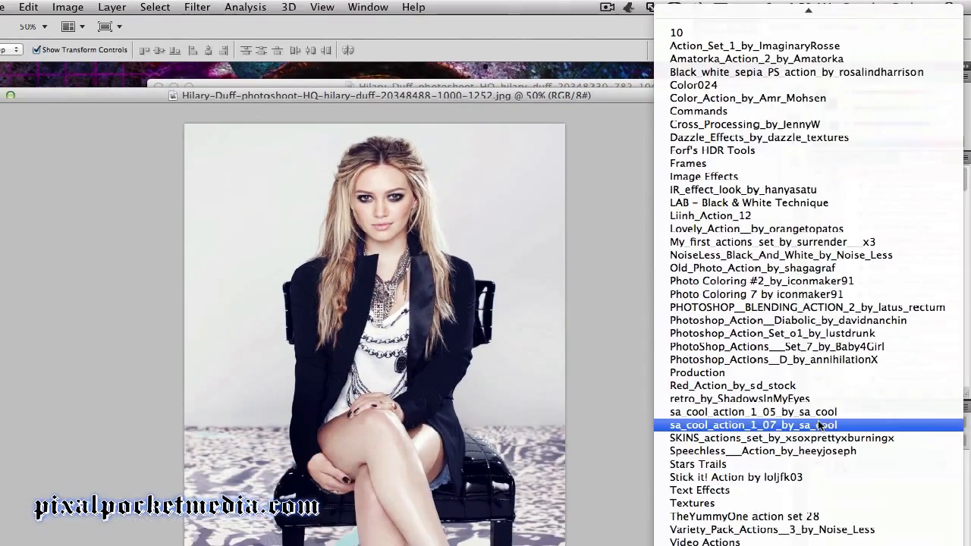
scroll(818, 425, "up", 3)
scroll(818, 425, "up", 5)
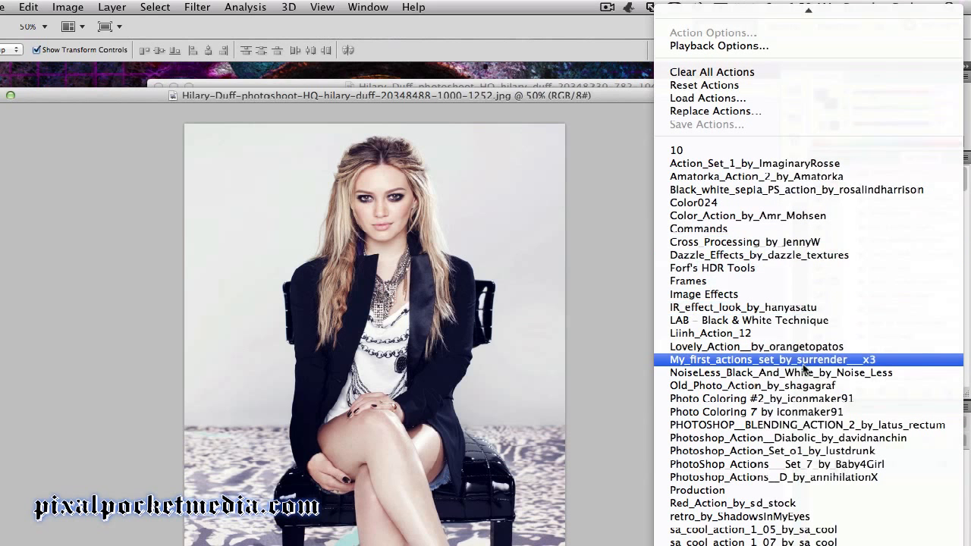
scroll(807, 255, "down", 2)
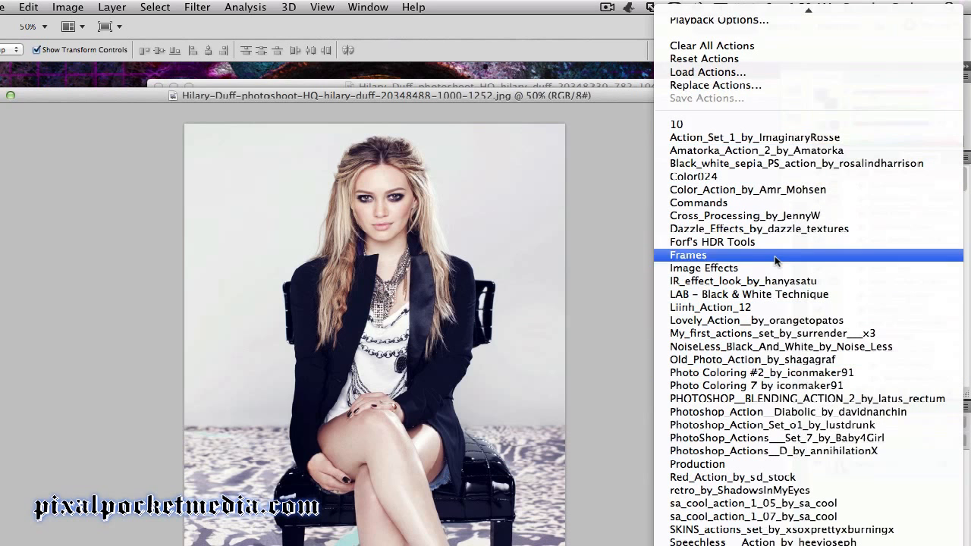
left_click(628, 93)
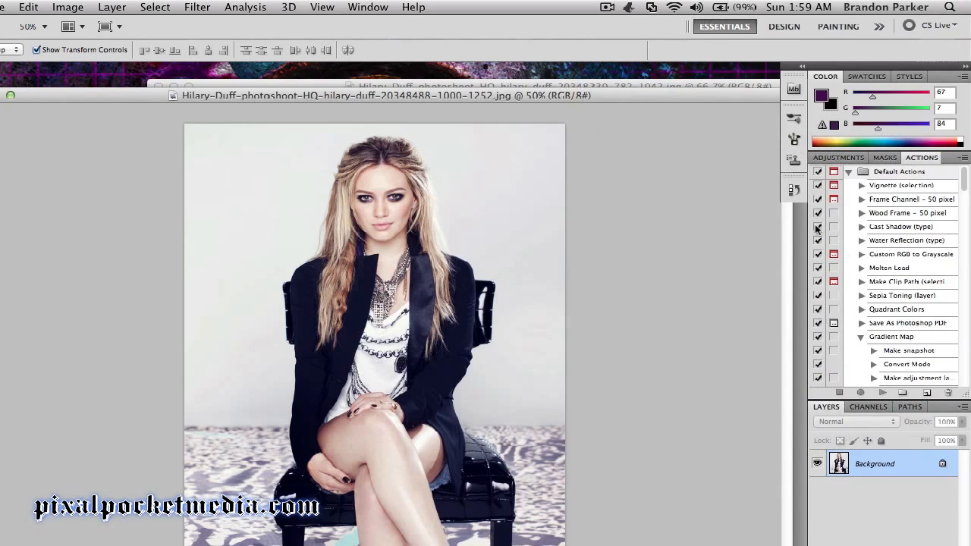
Examine the actions listed in the Default Actions set, including the steps under Gradient Map
scroll(867, 250, "down", 2)
scroll(867, 250, "down", 2)
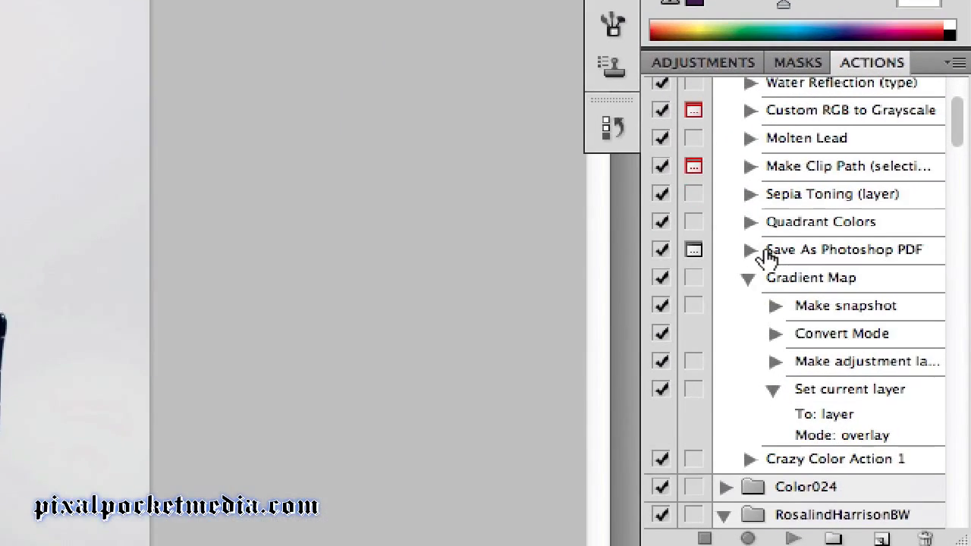
scroll(762, 258, "up", 1)
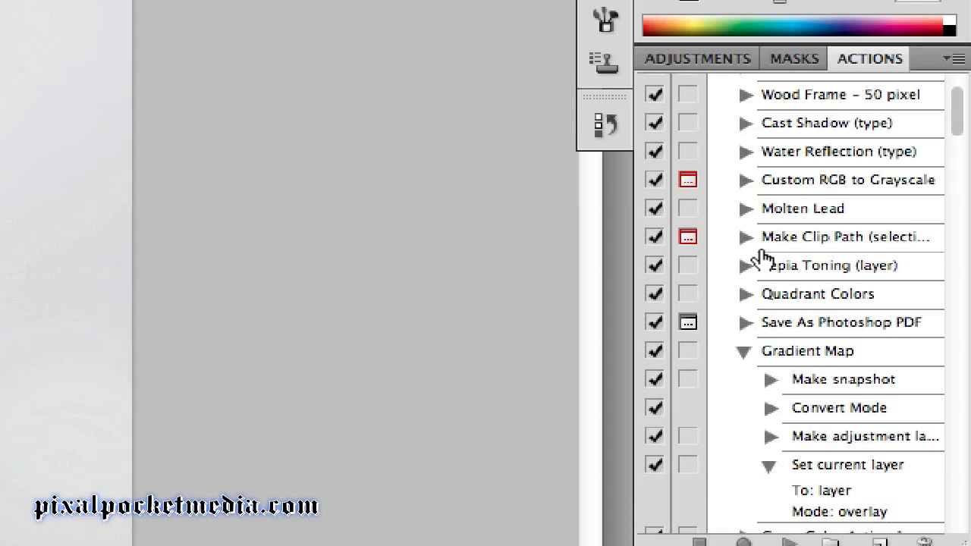
scroll(762, 265, "down", 5)
scroll(764, 278, "up", 4)
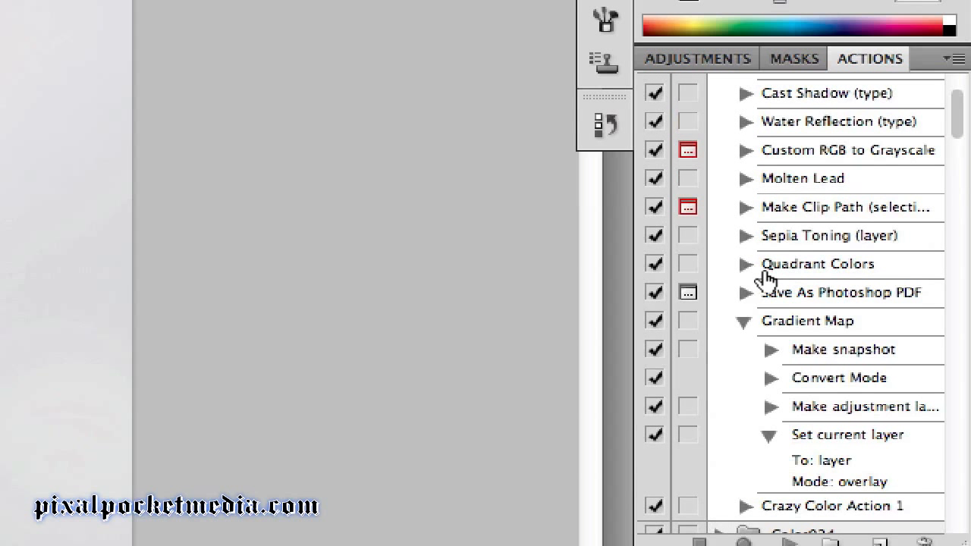
scroll(766, 279, "up", 1)
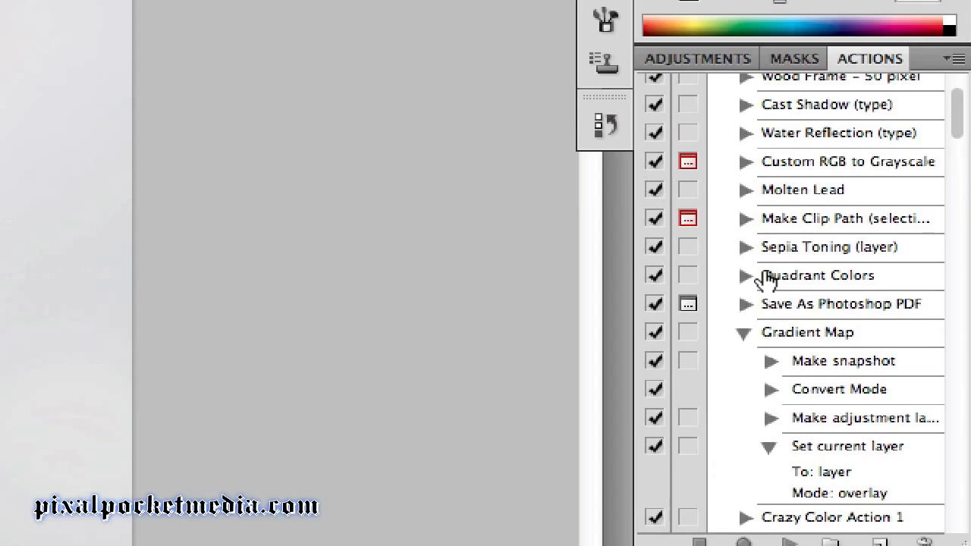
scroll(766, 280, "up", 3)
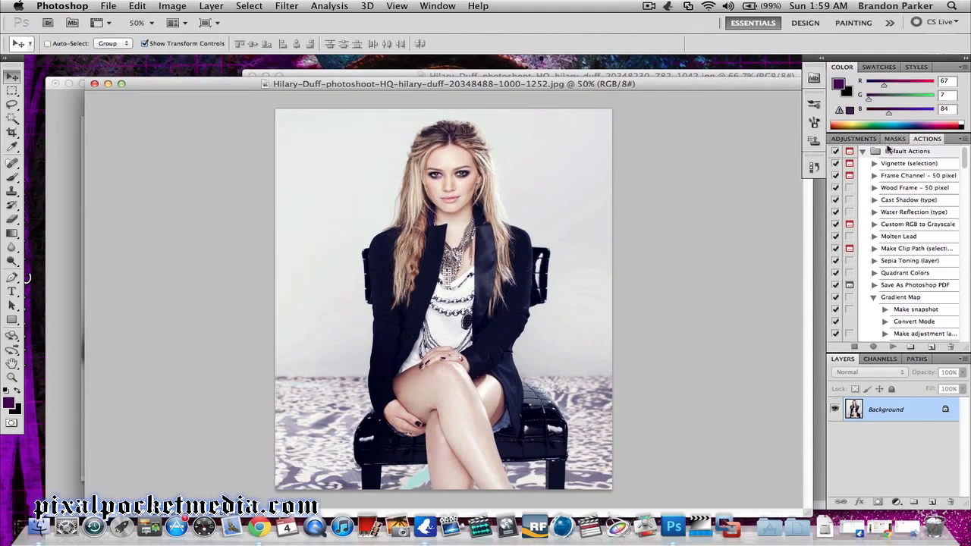
Create a new layer named Light above the Background of the seated 1000-1252 photo
left_click(107, 6)
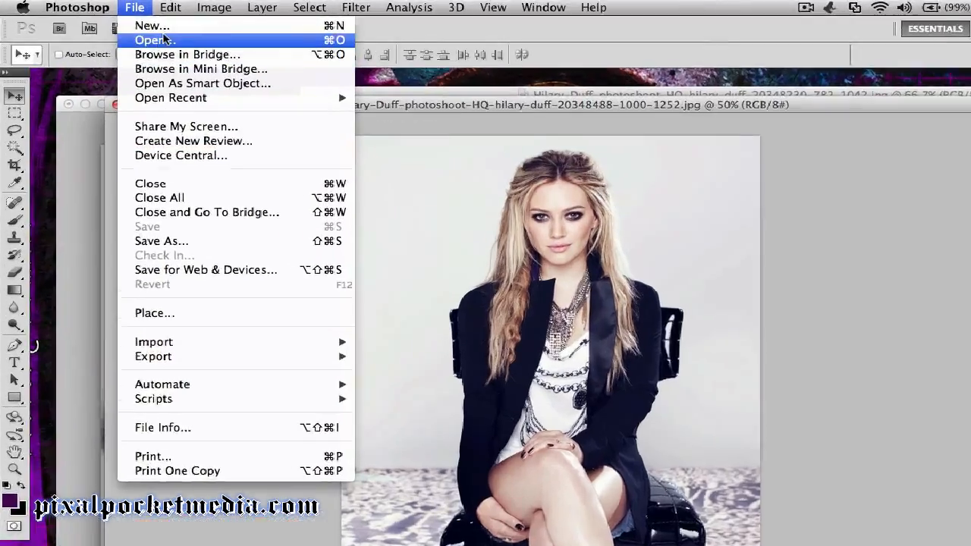
mouse_move(217, 8)
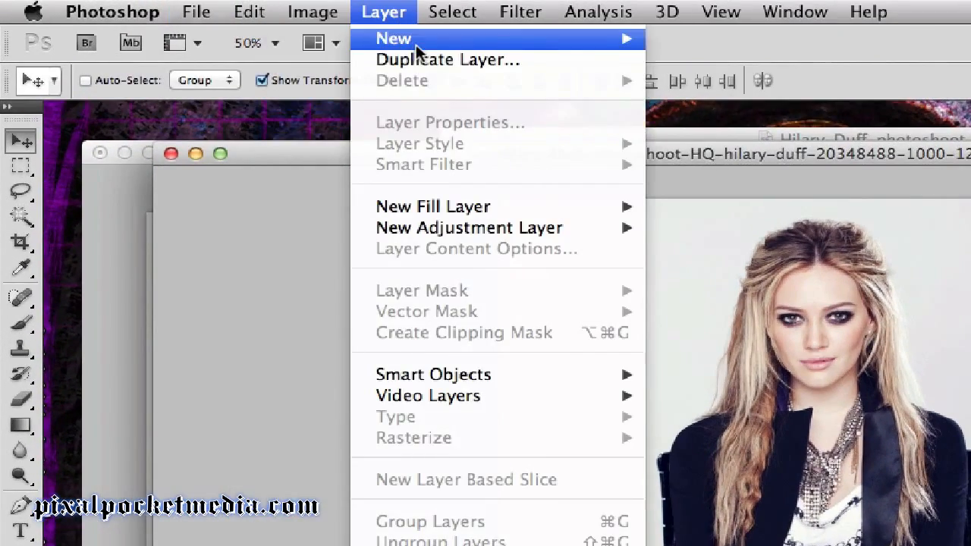
mouse_move(417, 47)
left_click(694, 43)
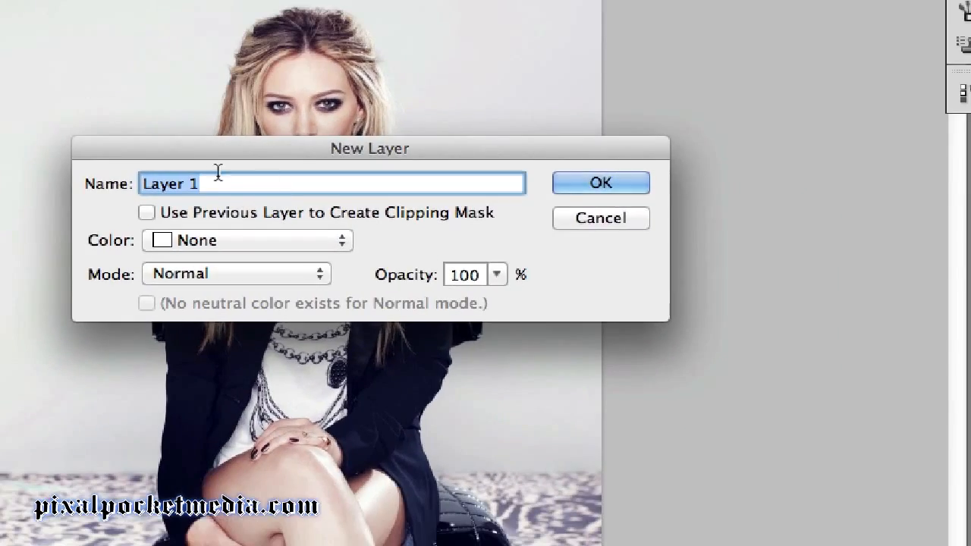
left_click(311, 230)
key("BackSpace")
key("BackSpace")
key("BackSpace")
key("BackSpace")
key("BackSpace")
key("BackSpace")
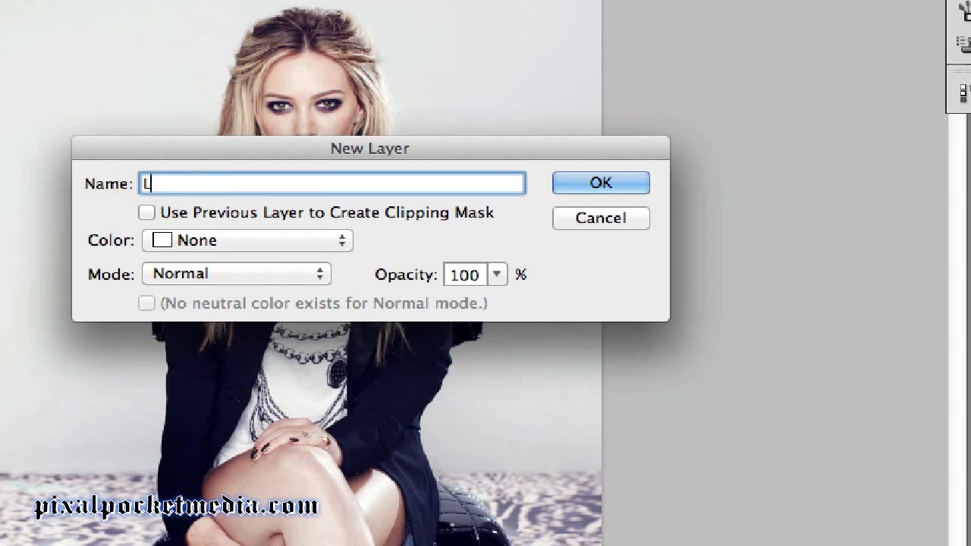
type("ight")
left_click(617, 180)
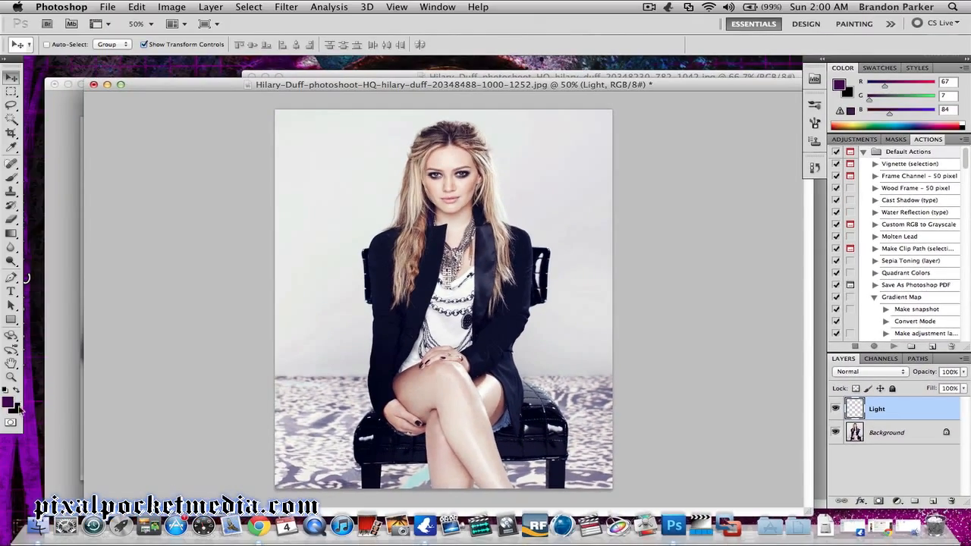
Set the foreground color to bright blue, hex 0064f9
left_click(12, 404)
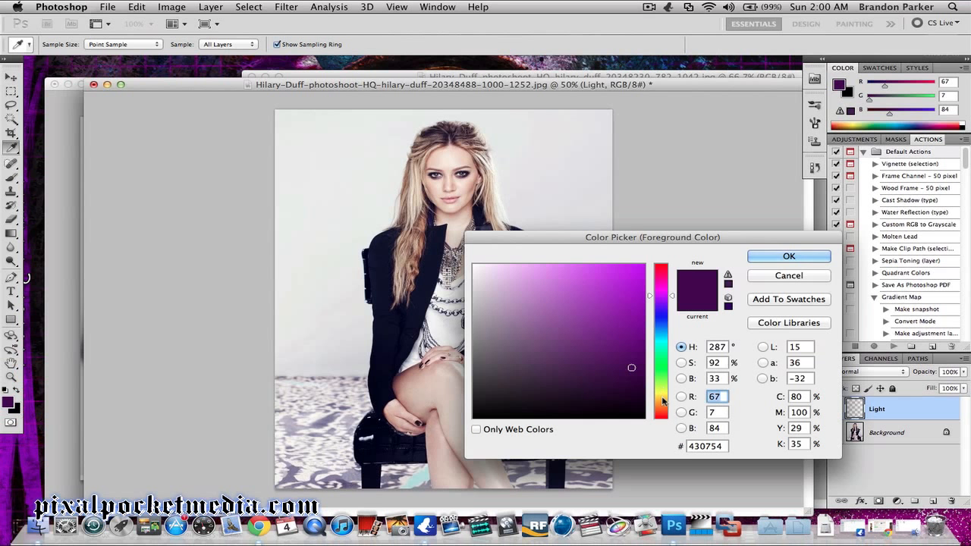
mouse_move(662, 401)
left_mouse_down()
mouse_move(660, 314)
mouse_move(657, 334)
mouse_move(637, 327)
mouse_move(643, 268)
left_mouse_up()
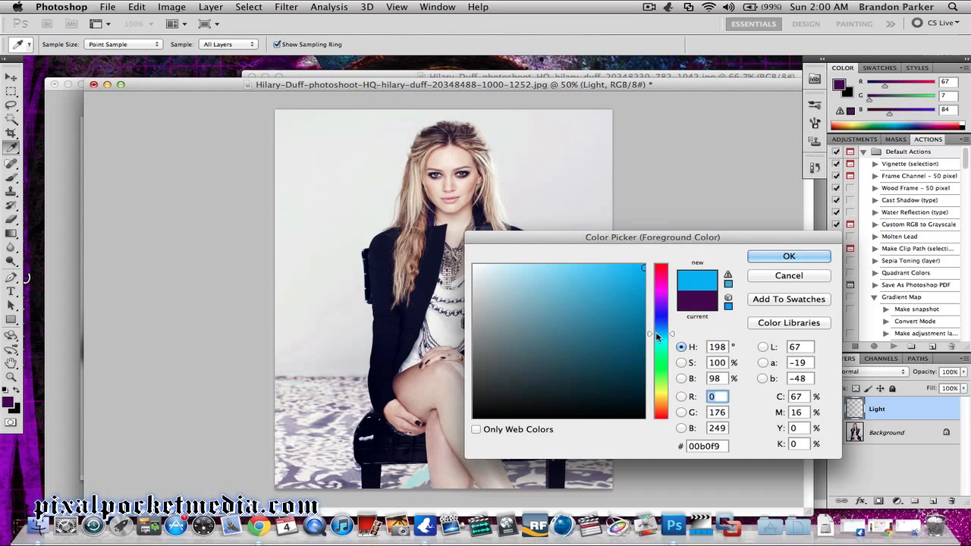
left_click_drag(677, 335, 674, 326)
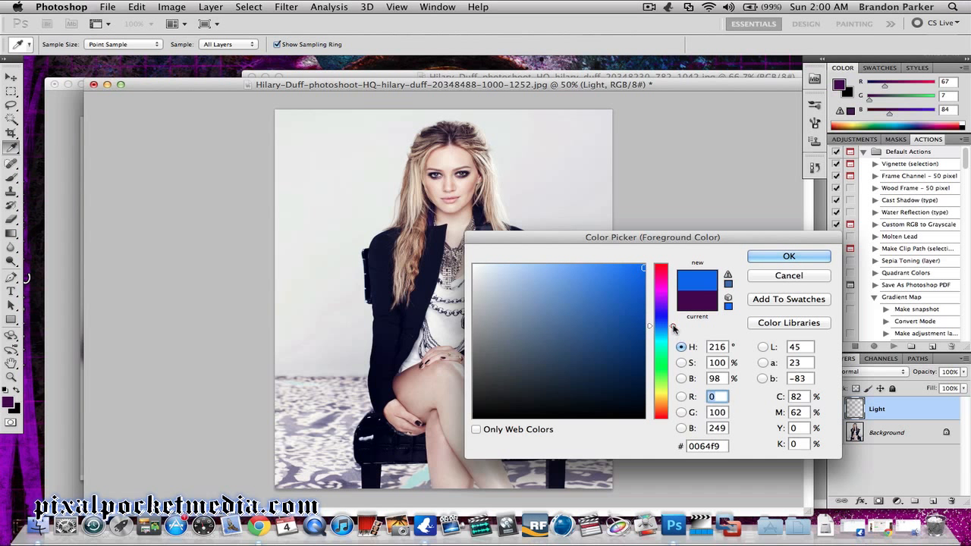
left_click(777, 256)
key("v")
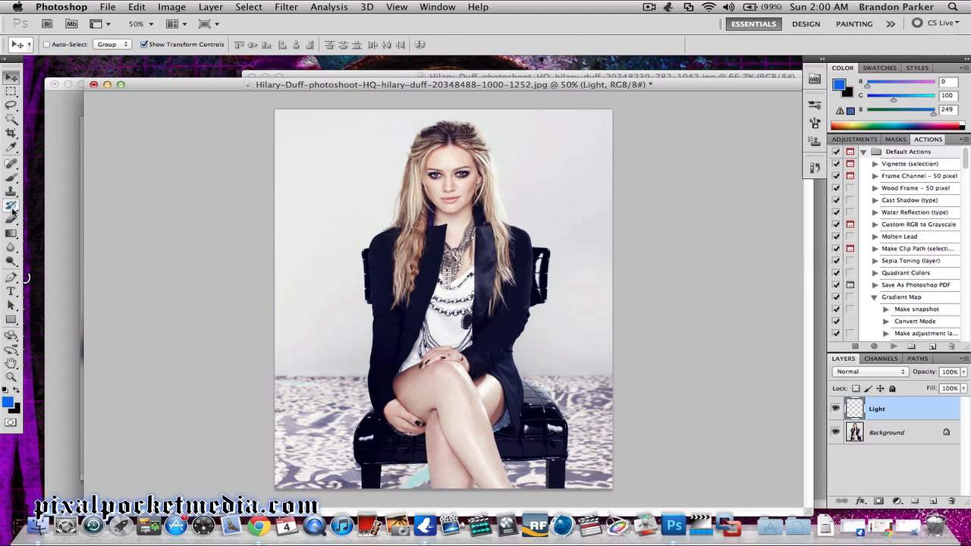
Cover the whole Light layer in blue with the 380-pixel Brush and set its blend mode to Multiply
left_click(12, 179)
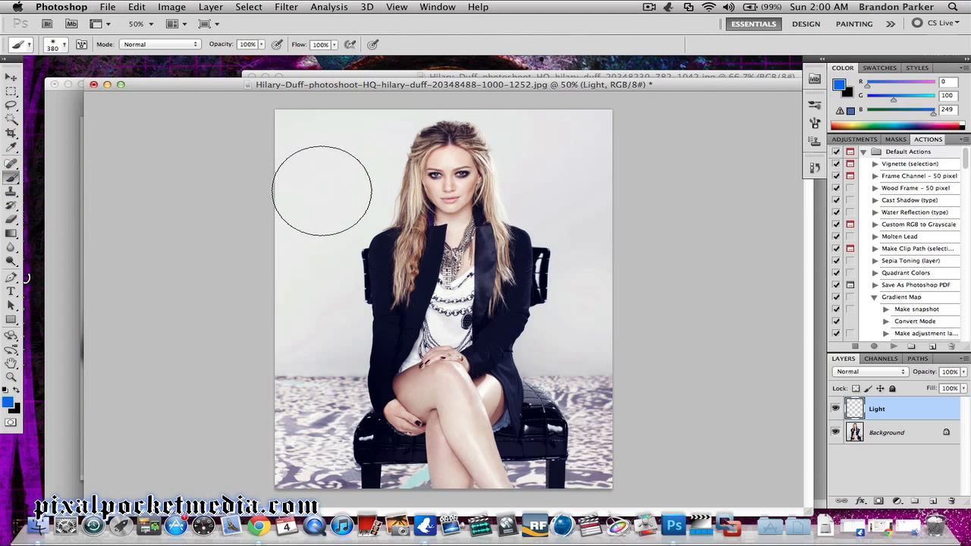
mouse_move(322, 136)
left_mouse_down()
mouse_move(282, 433)
mouse_move(447, 464)
left_mouse_up()
mouse_move(533, 477)
left_mouse_down()
mouse_move(322, 440)
mouse_move(308, 396)
mouse_move(364, 342)
mouse_move(309, 348)
mouse_move(452, 330)
mouse_move(266, 266)
mouse_move(452, 255)
mouse_move(525, 226)
mouse_move(414, 216)
mouse_move(553, 143)
mouse_move(441, 140)
mouse_move(586, 139)
mouse_move(418, 132)
left_mouse_up()
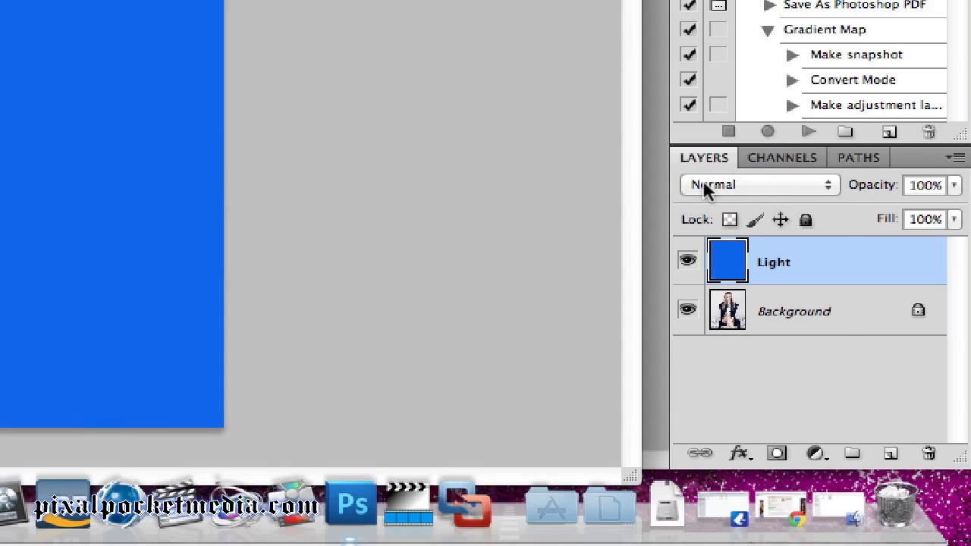
left_click(758, 183)
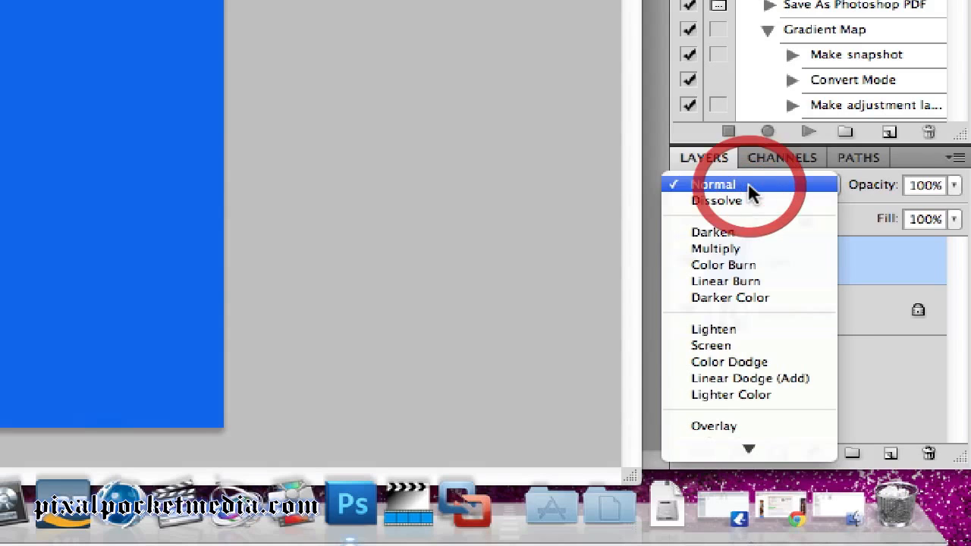
left_click(741, 243)
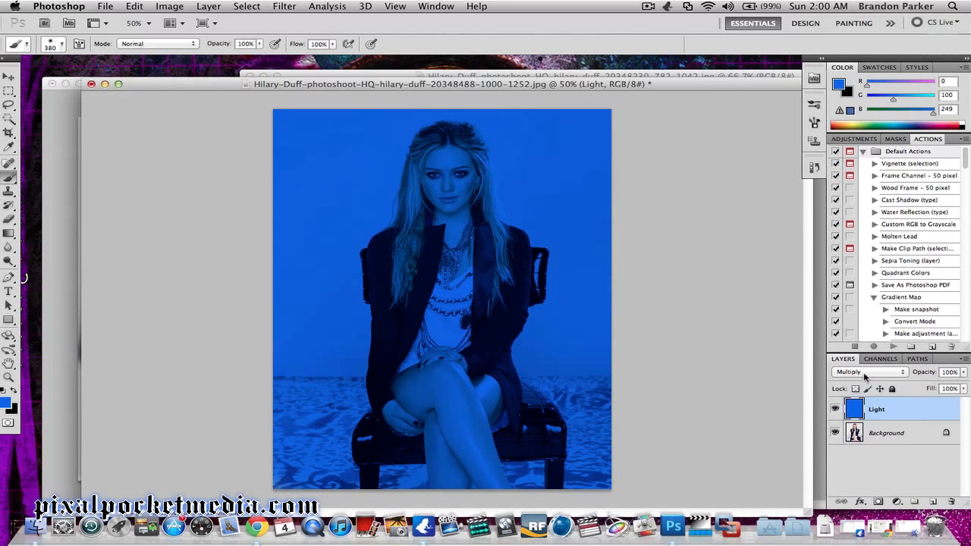
Try the Lighten blend mode on the Light layer and return it to Multiply
left_click(895, 376)
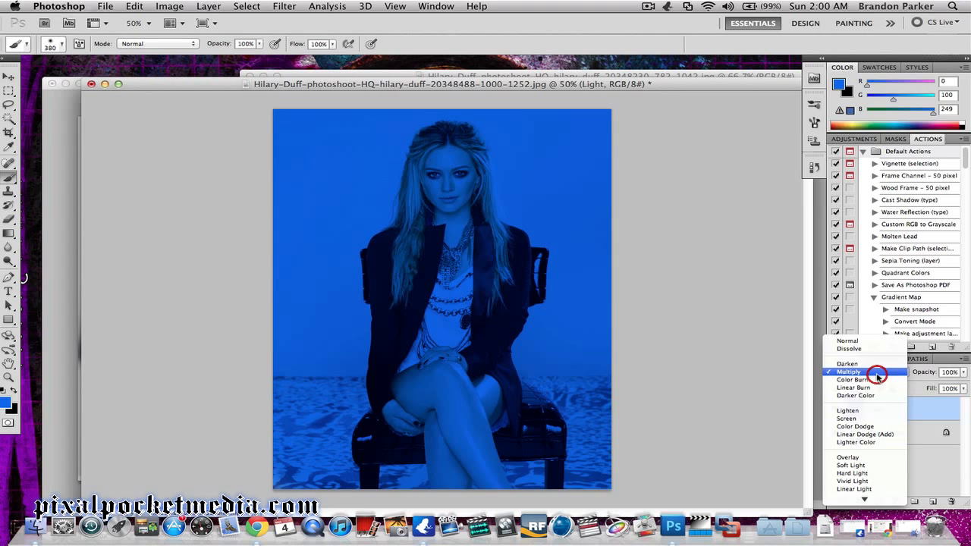
left_click(864, 412)
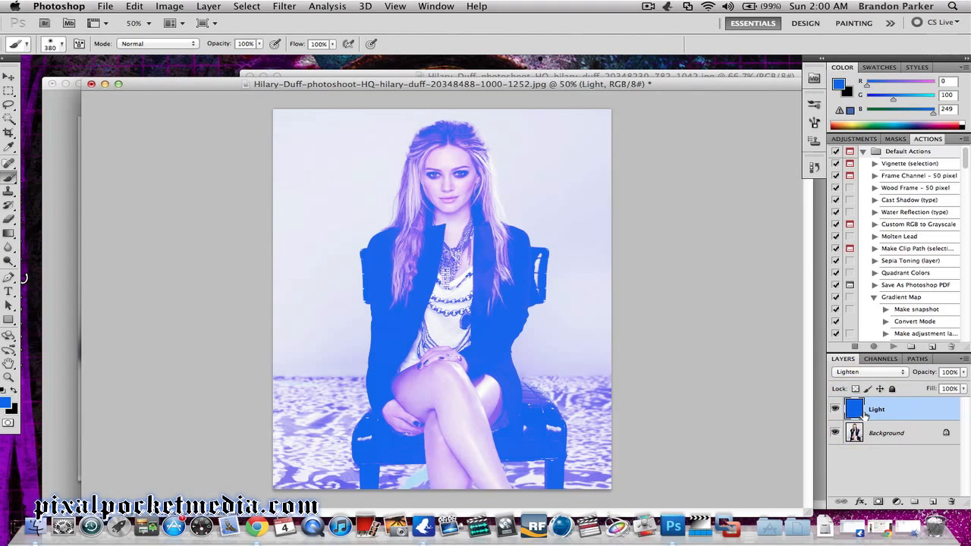
left_click(857, 373)
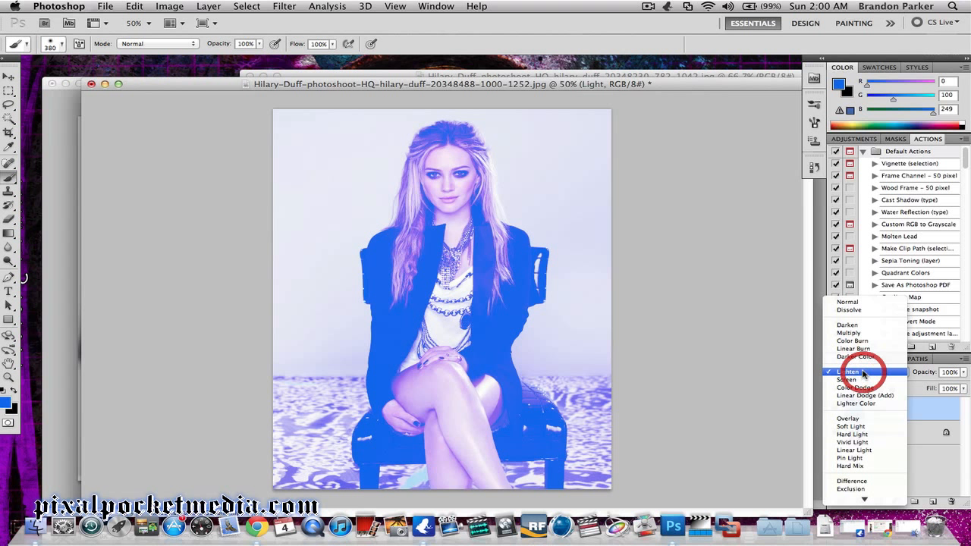
left_click(860, 329)
Try the Light layer at 61% opacity and return it to 100%
left_click(962, 372)
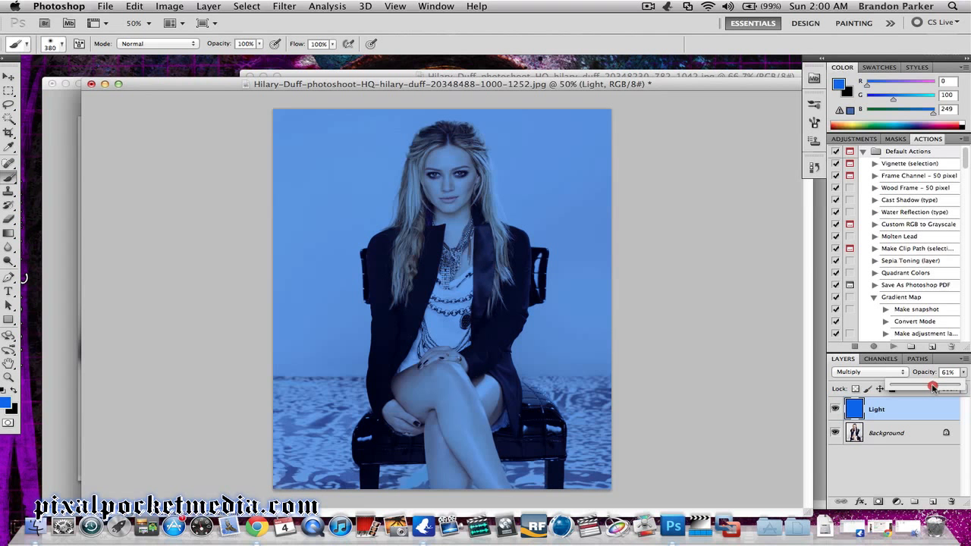
left_click_drag(932, 388, 967, 386)
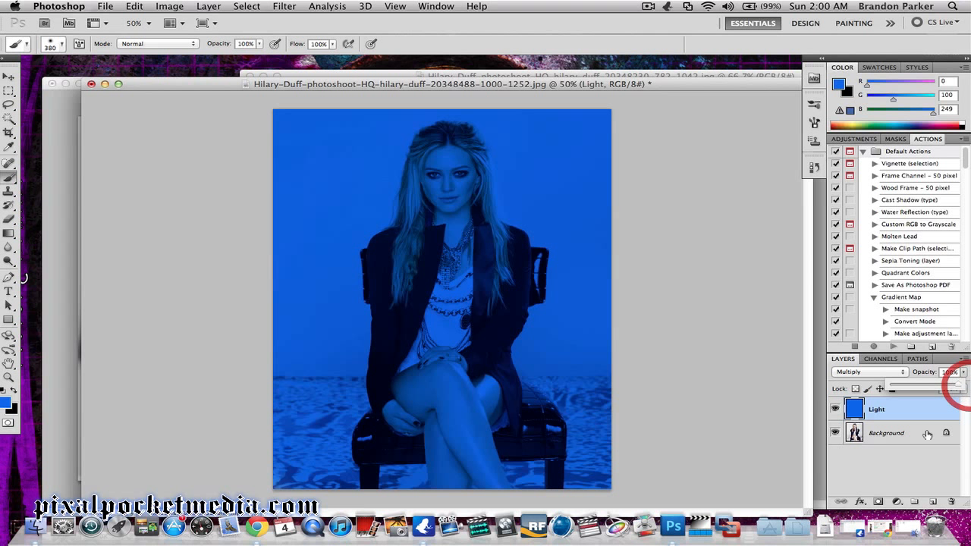
left_click(881, 470)
Set the foreground color to bright yellow, hex f0ff00
left_click(6, 403)
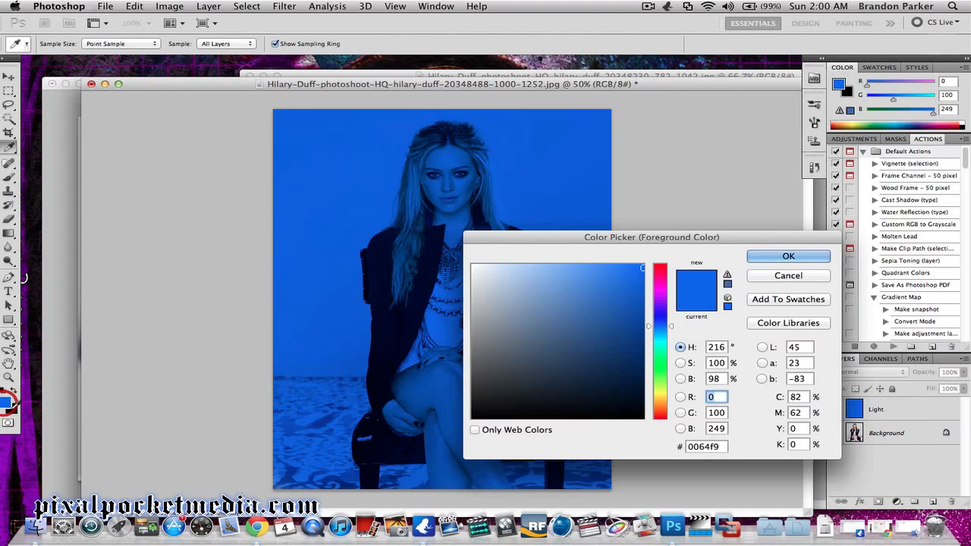
left_click(658, 388)
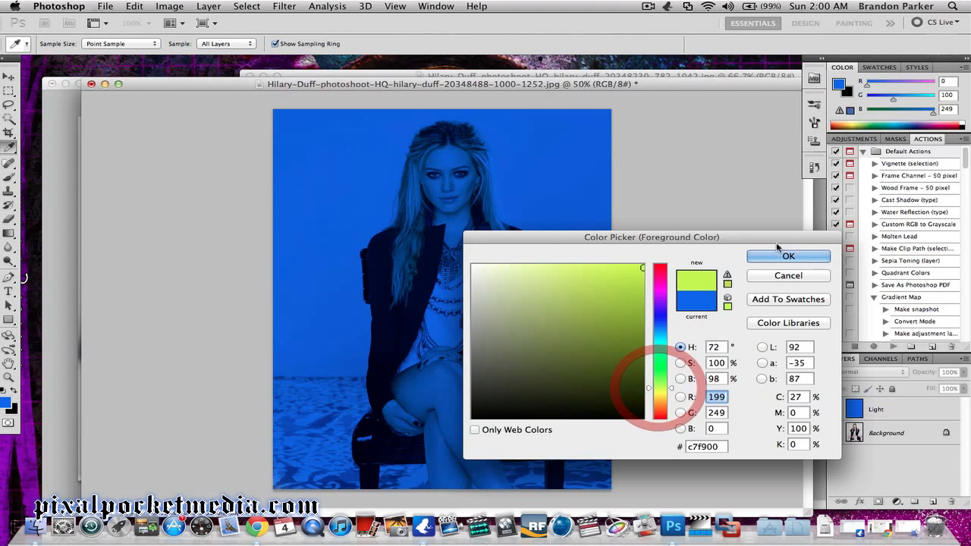
left_click_drag(634, 307, 686, 227)
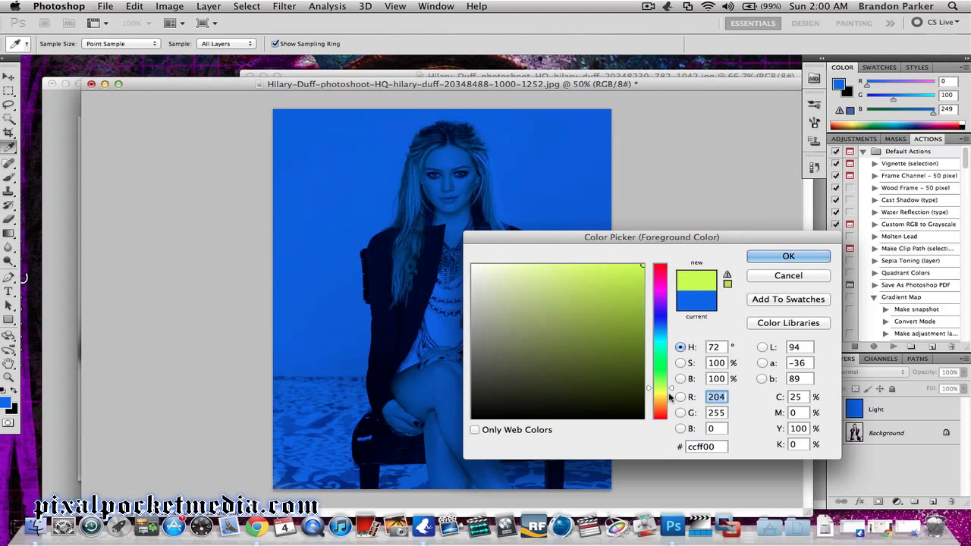
left_click_drag(667, 388, 665, 390)
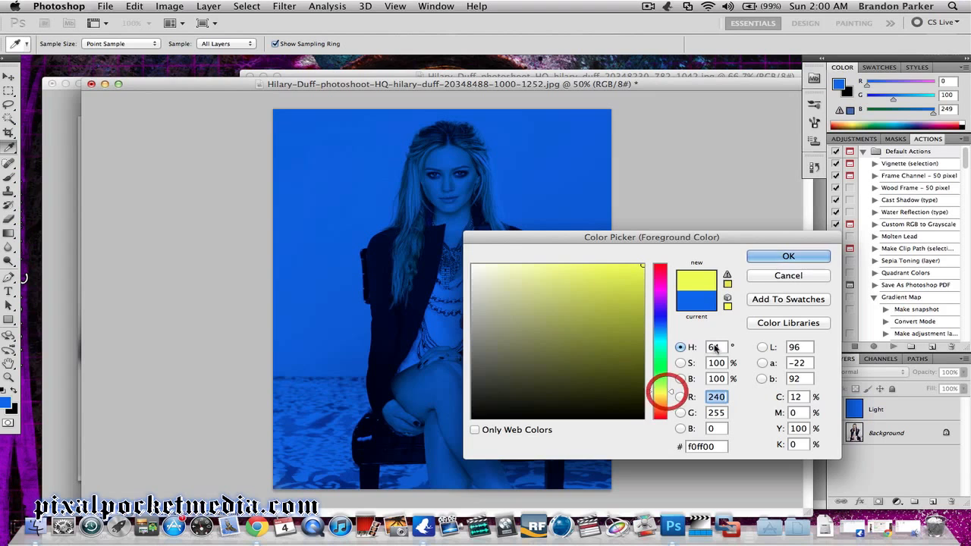
left_click(758, 255)
Create a new layer named yellow above the Light layer
left_click(199, 6)
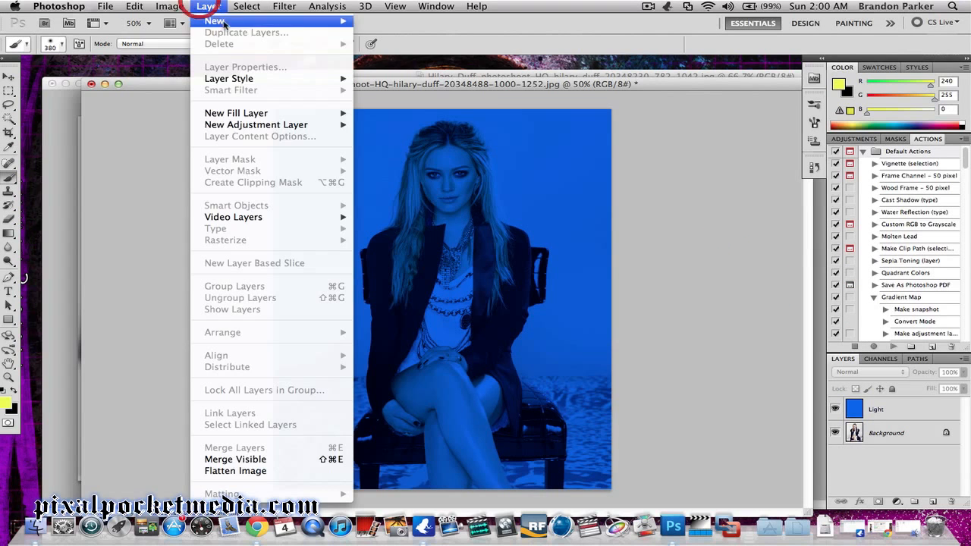
mouse_move(217, 21)
left_click(394, 25)
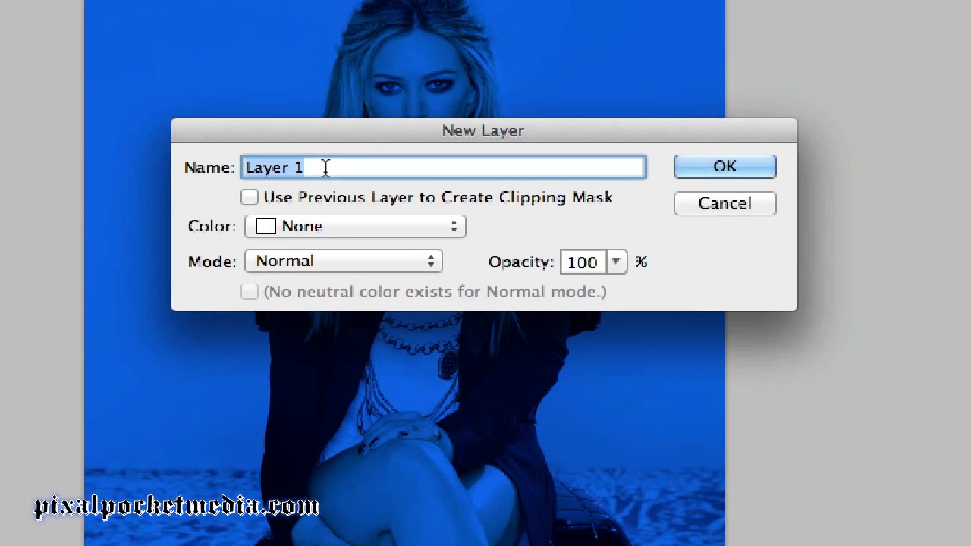
left_click(325, 169)
key("BackSpace")
key("BackSpace")
key("BackSpace")
key("BackSpace")
key("BackSpace")
key("BackSpace")
key("BackSpace")
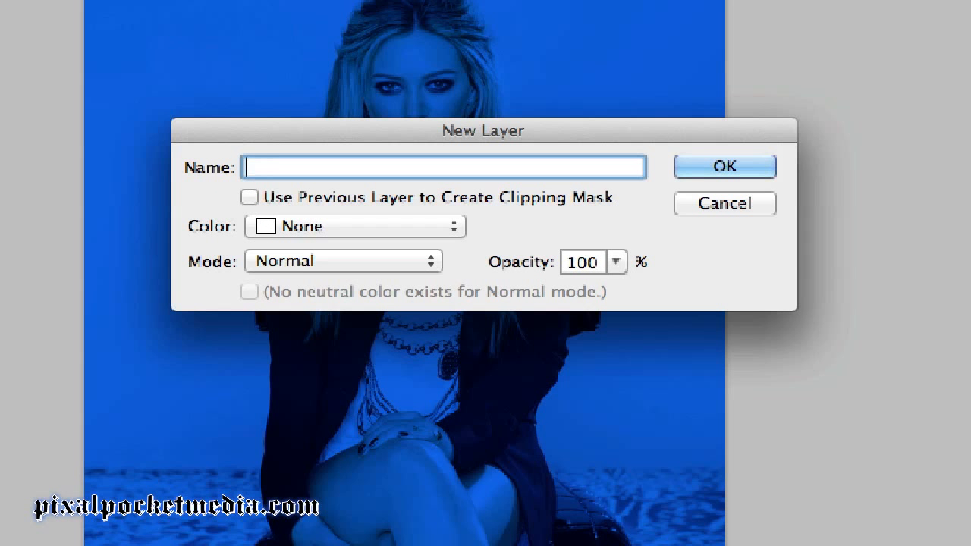
type("Le")
key("BackSpace")
key("BackSpace")
type("yer")
key("BackSpace")
type("llow")
left_click(699, 165)
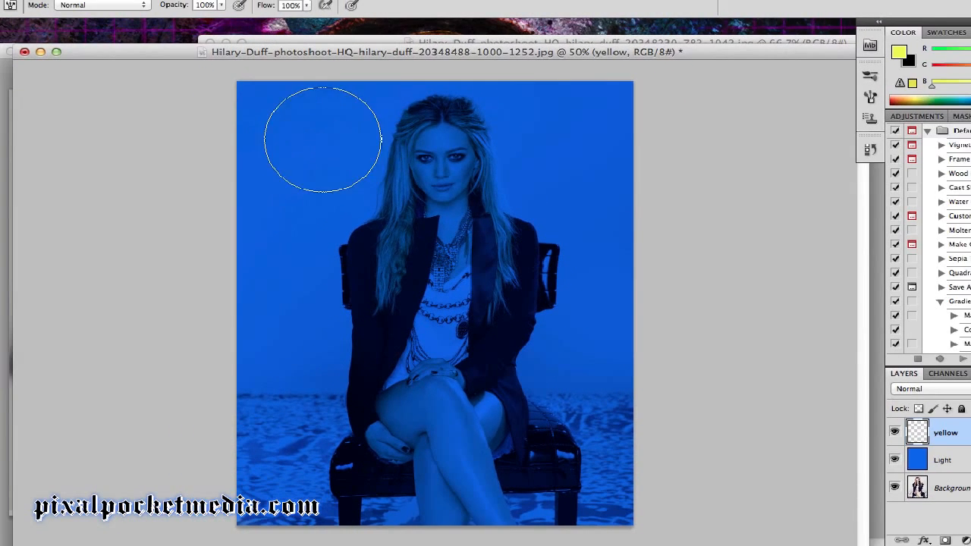
Cover the whole yellow layer in yellow with the Brush and set its blend mode to Multiply
left_click_drag(228, 49, 192, 161)
mouse_move(303, 204)
left_mouse_down()
mouse_move(250, 434)
mouse_move(349, 505)
mouse_move(277, 438)
mouse_move(206, 423)
left_mouse_up()
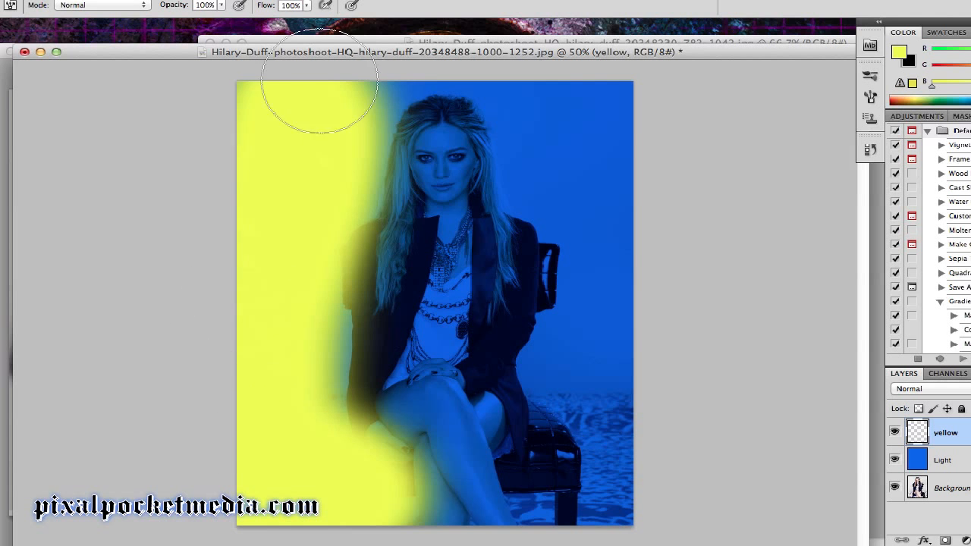
mouse_move(303, 97)
left_mouse_down()
mouse_move(381, 144)
mouse_move(346, 340)
mouse_move(349, 442)
mouse_move(364, 475)
mouse_move(523, 504)
mouse_move(476, 504)
mouse_move(631, 518)
mouse_move(595, 372)
mouse_move(506, 373)
mouse_move(492, 326)
mouse_move(437, 324)
mouse_move(433, 302)
mouse_move(451, 182)
mouse_move(515, 169)
mouse_move(573, 128)
mouse_move(624, 48)
mouse_move(624, 181)
mouse_move(605, 228)
mouse_move(589, 254)
mouse_move(574, 233)
mouse_move(538, 243)
mouse_move(590, 318)
mouse_move(585, 462)
mouse_move(468, 482)
mouse_move(280, 475)
mouse_move(200, 407)
mouse_move(219, 202)
left_mouse_up()
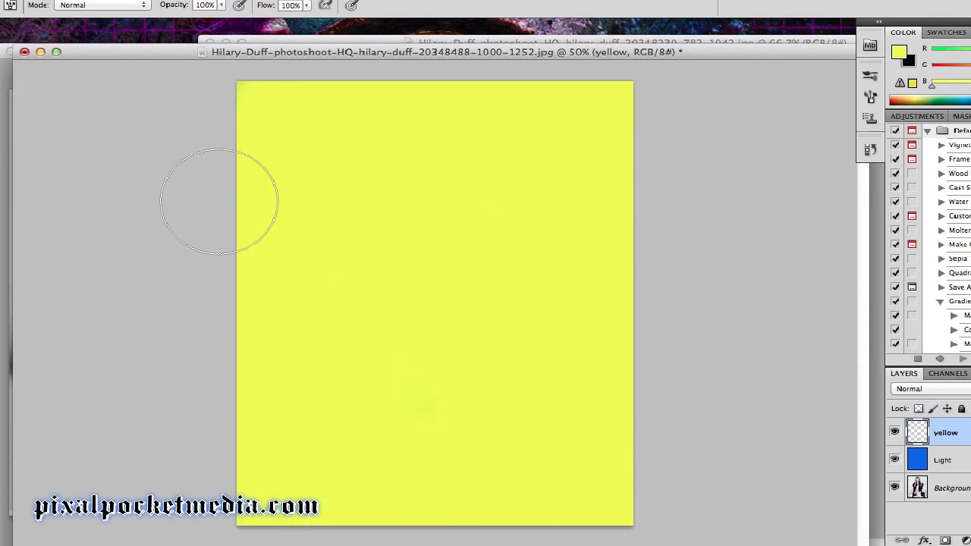
left_click(945, 388)
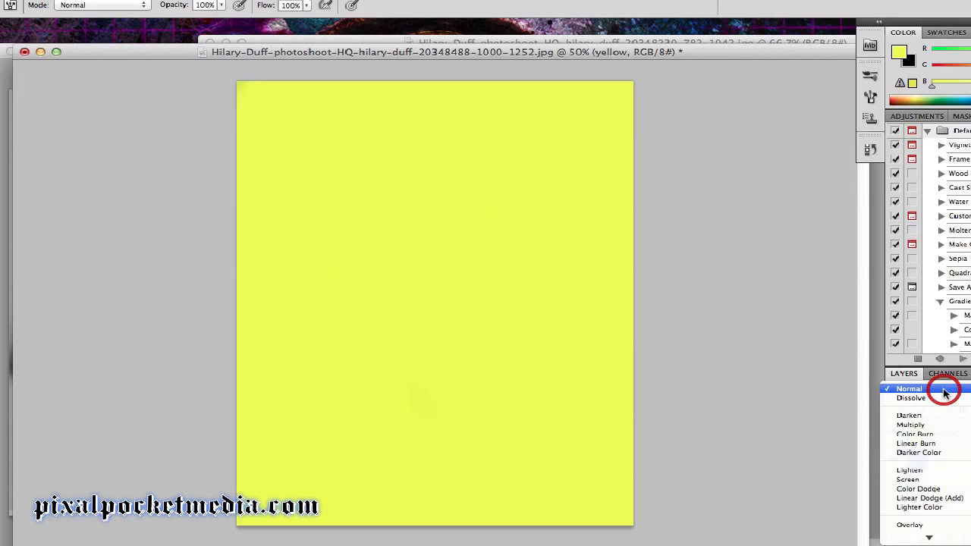
left_click(936, 427)
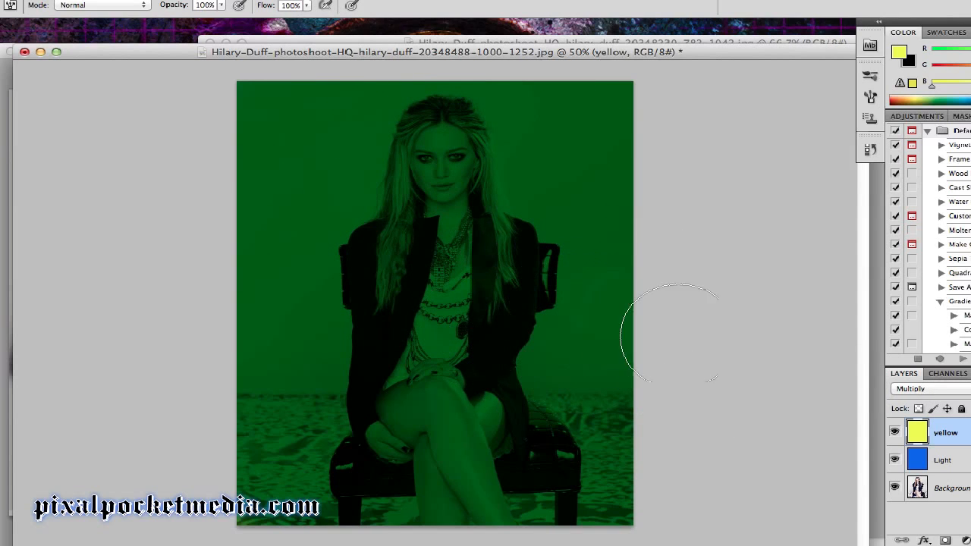
Try Screen on the yellow layer, settle on the Lighten blend mode, and reduce the layer's opacity to 55%
left_click(910, 388)
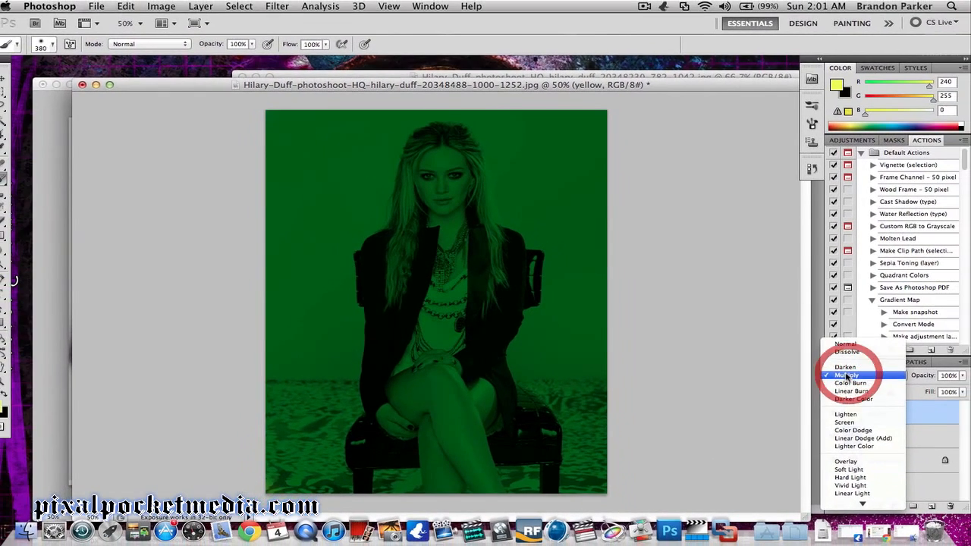
left_click(848, 414)
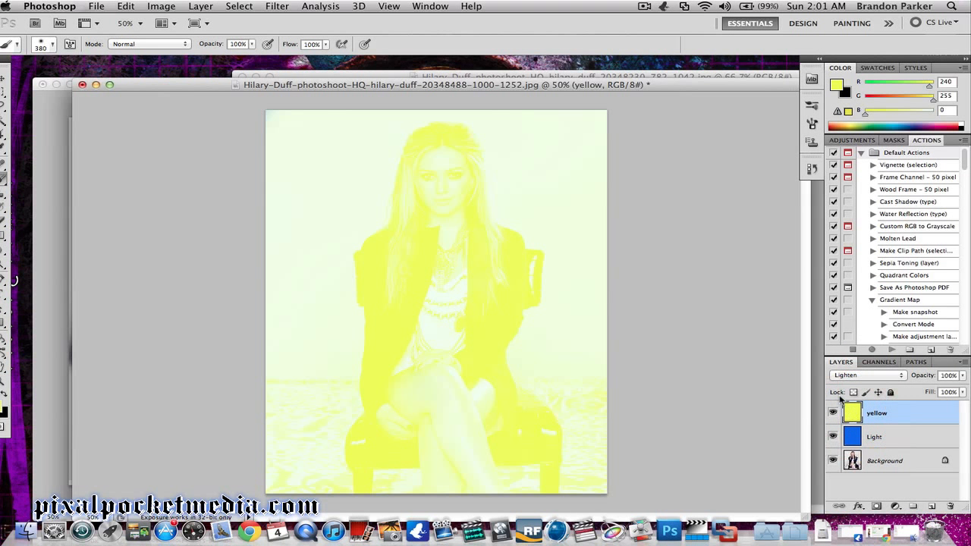
left_click(870, 379)
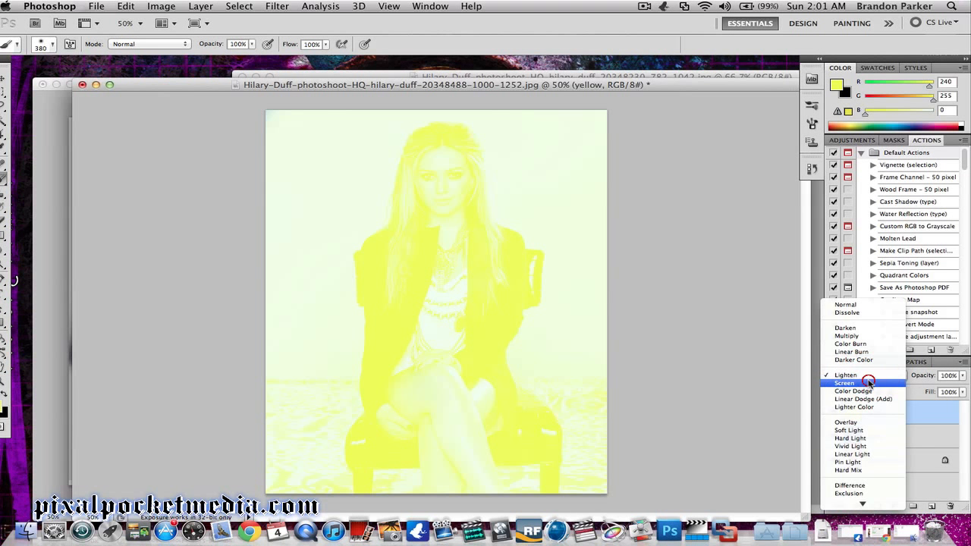
left_click(869, 384)
left_click(869, 384)
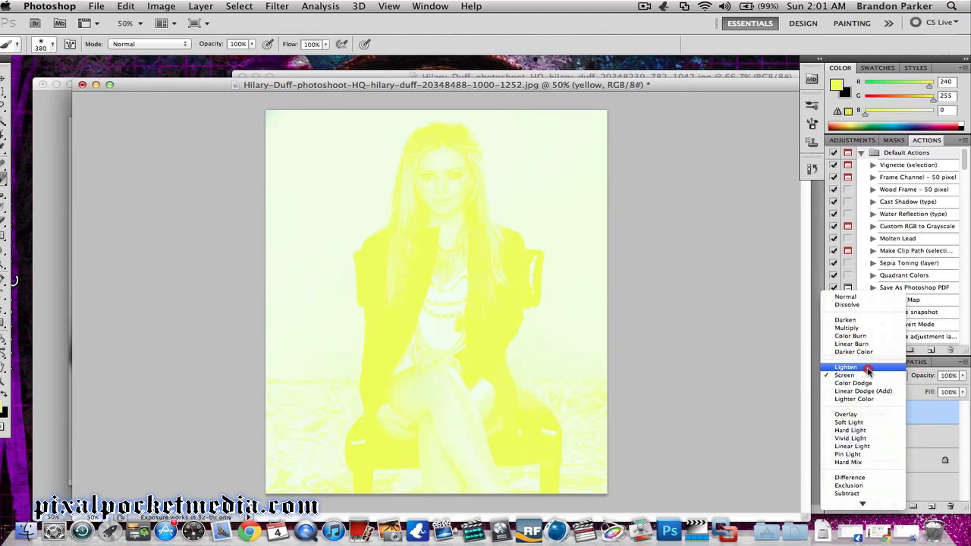
left_click(876, 367)
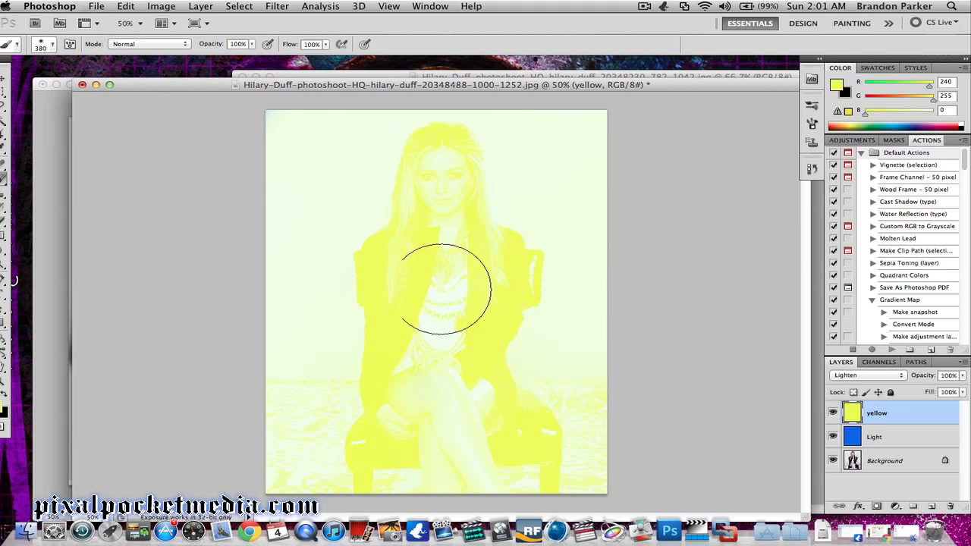
left_click(962, 375)
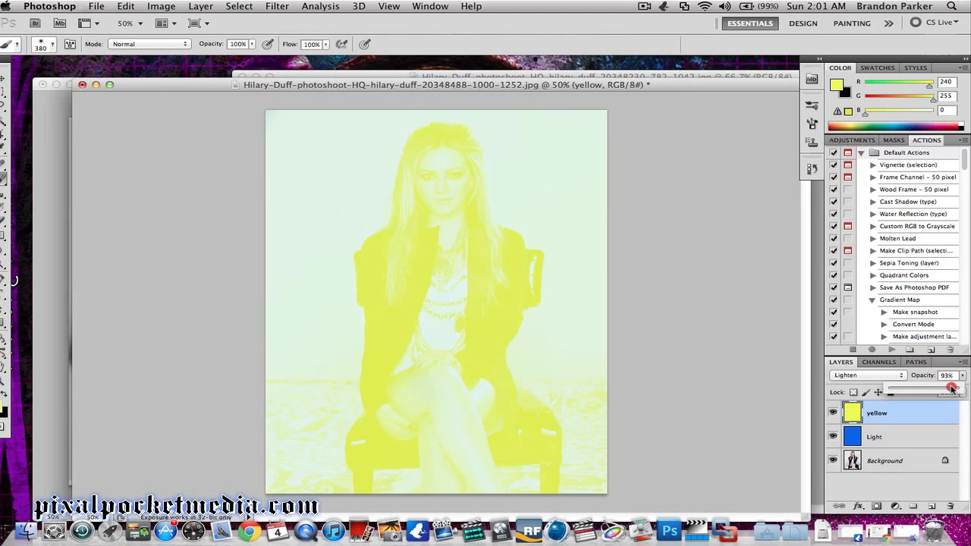
left_click_drag(945, 388, 927, 388)
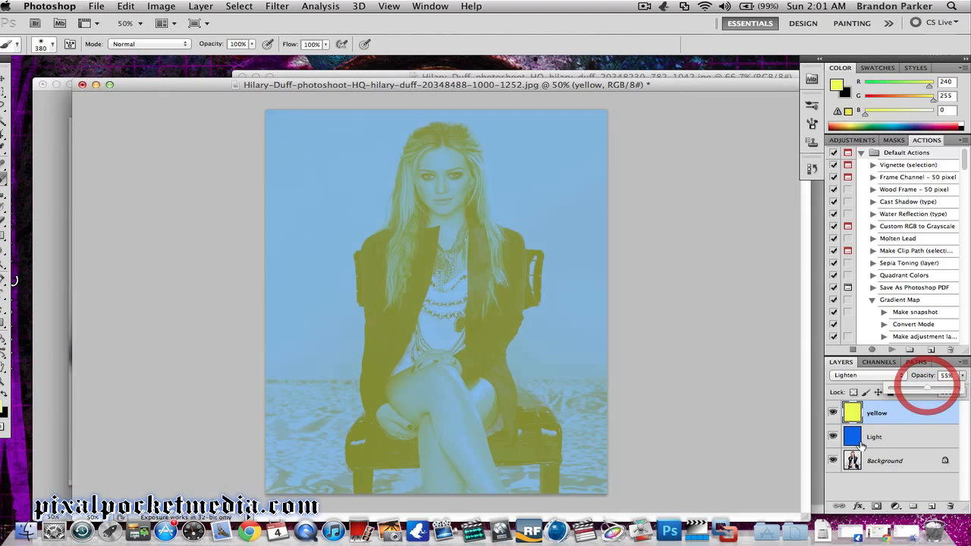
Try the Screen blend mode on the Light layer and change it to Overlay
left_click(872, 437)
left_click(857, 375)
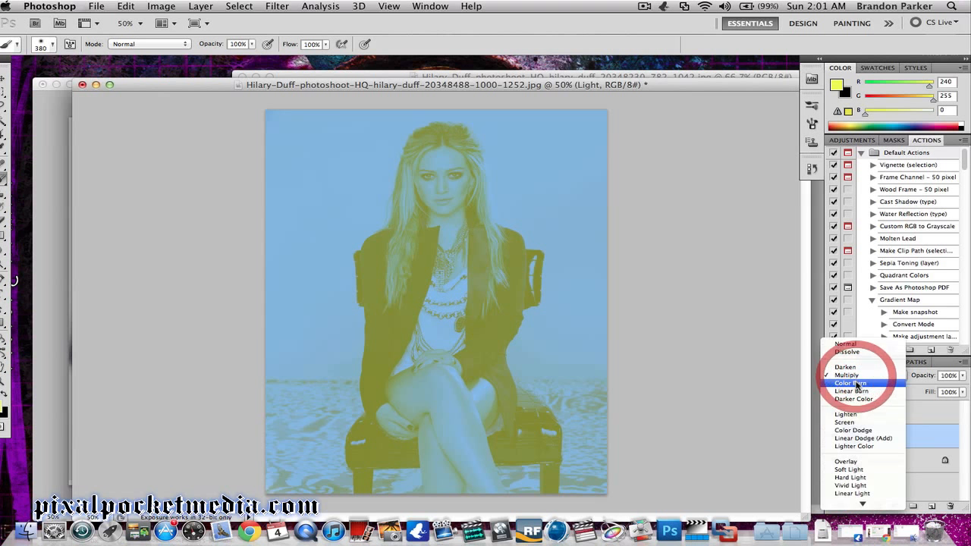
left_click(853, 422)
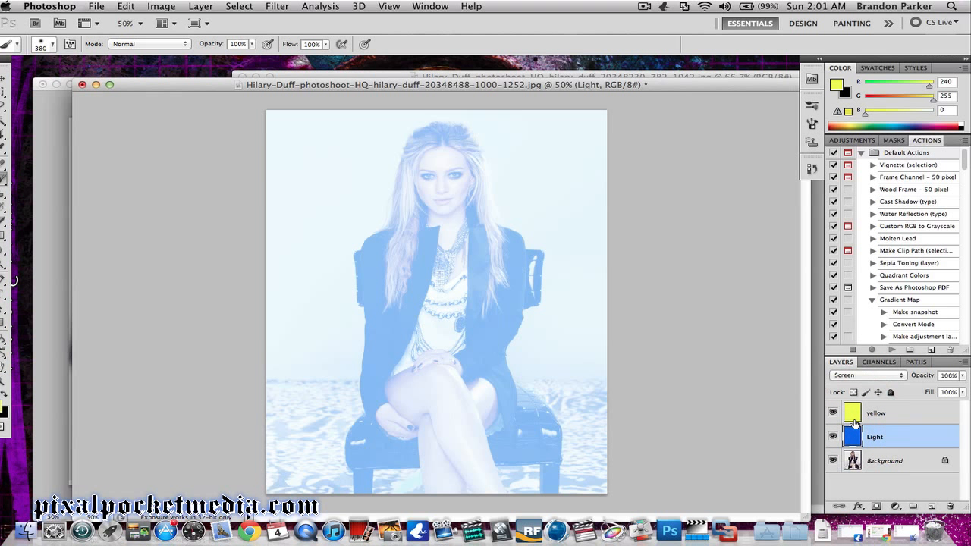
left_click(862, 376)
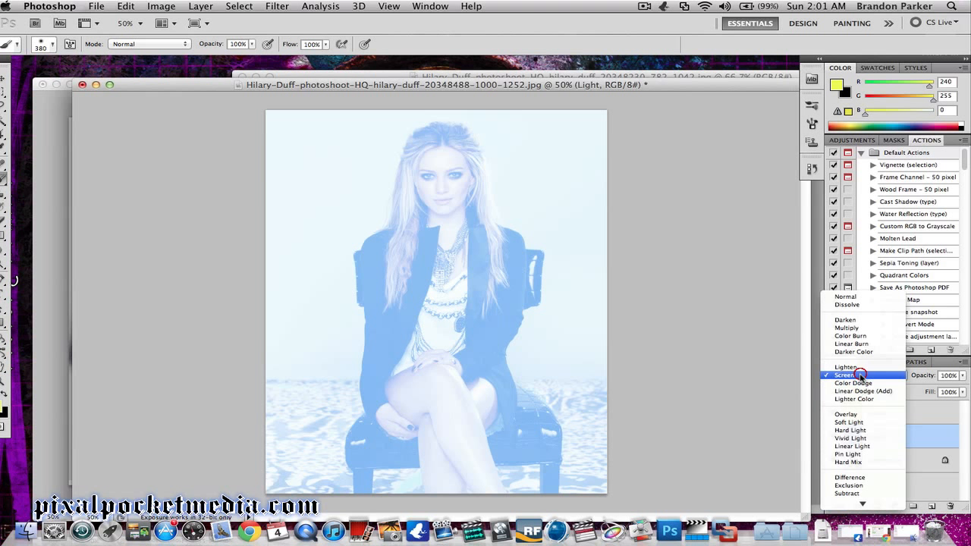
left_click(852, 414)
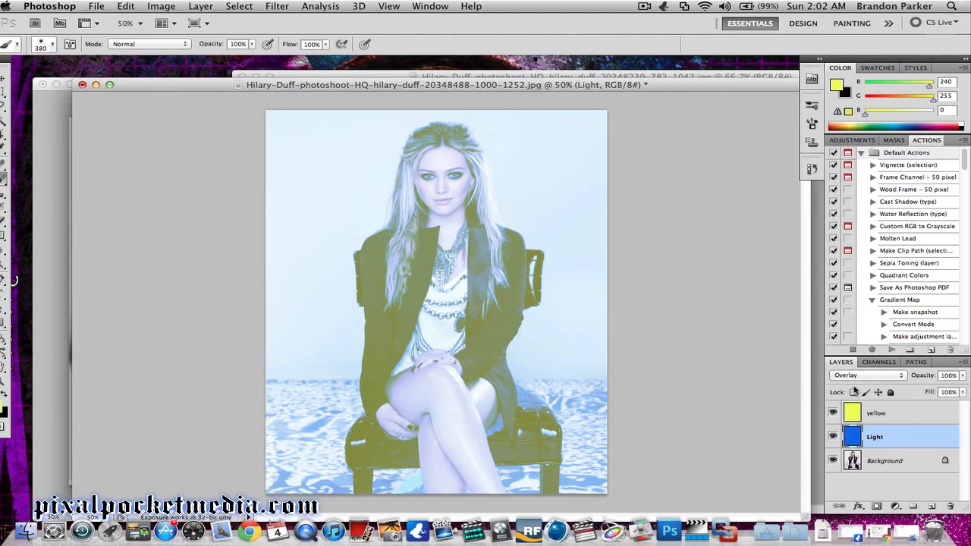
Try Hard Light on the Light layer, return it to Overlay and lower its opacity to 57%
left_click(857, 376)
left_click(855, 383)
left_click(857, 383)
left_click(861, 388)
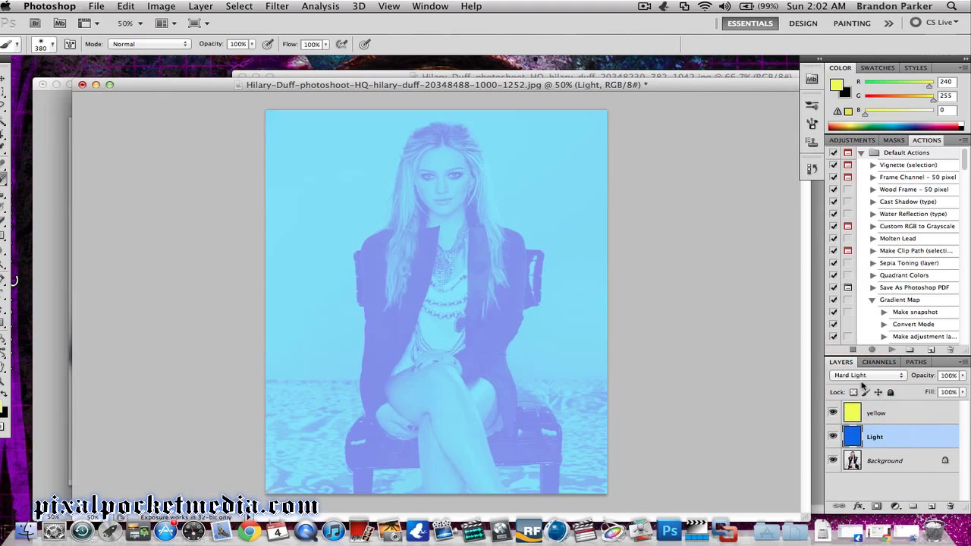
left_click(862, 376)
left_click(860, 367)
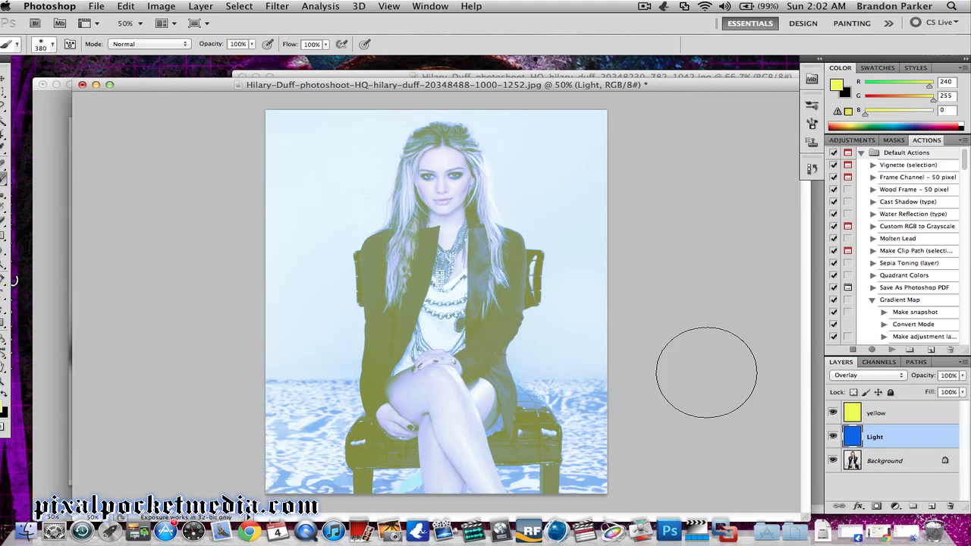
left_click(962, 375)
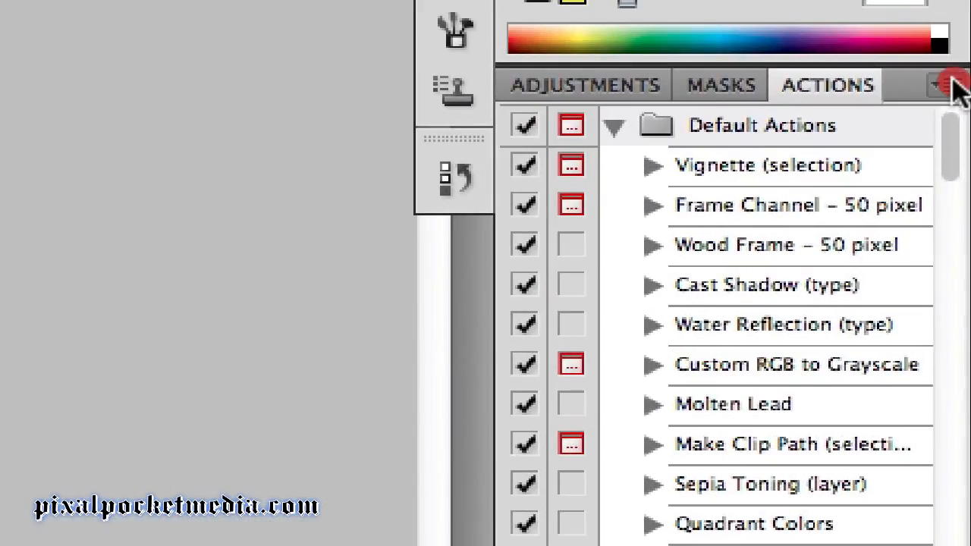
left_click(961, 139)
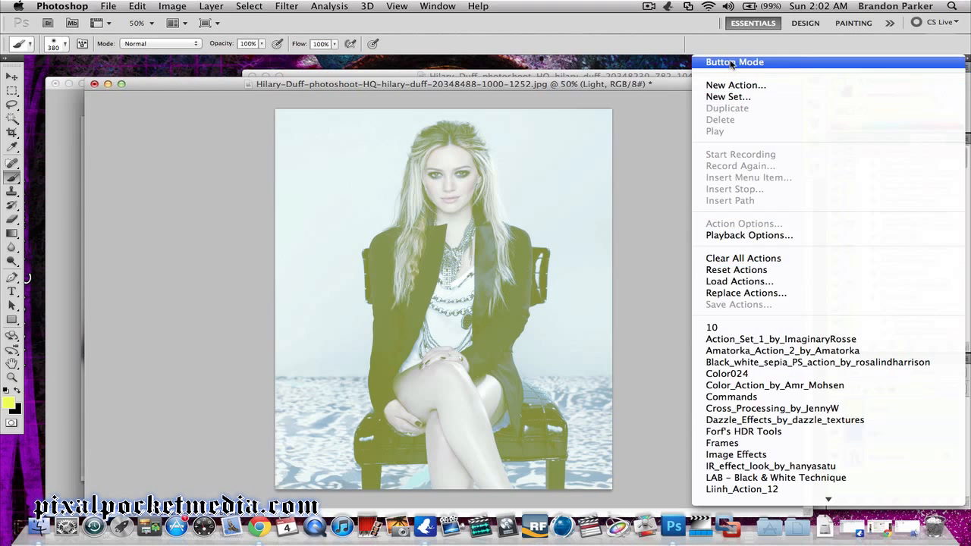
left_click(686, 91)
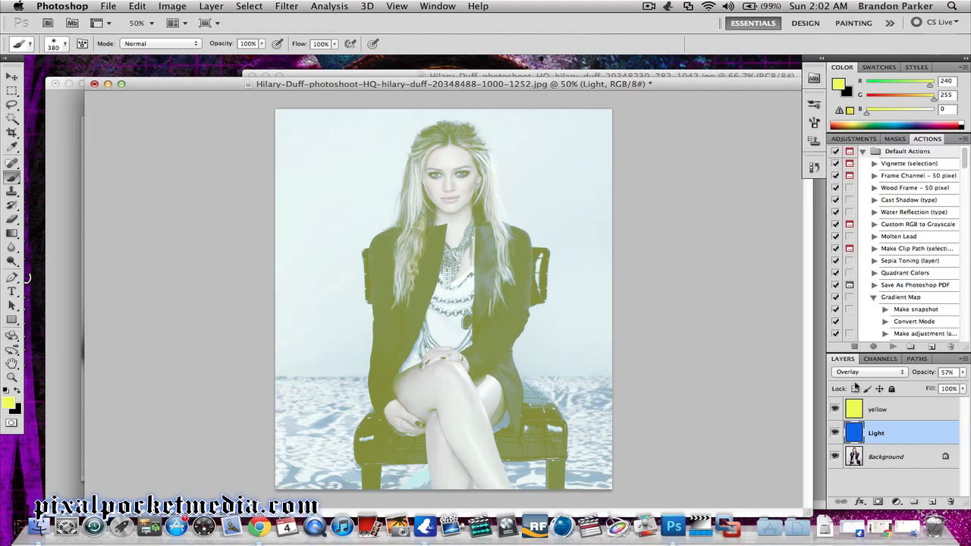
Set the foreground color to magenta, hex e400ff
left_click(8, 402)
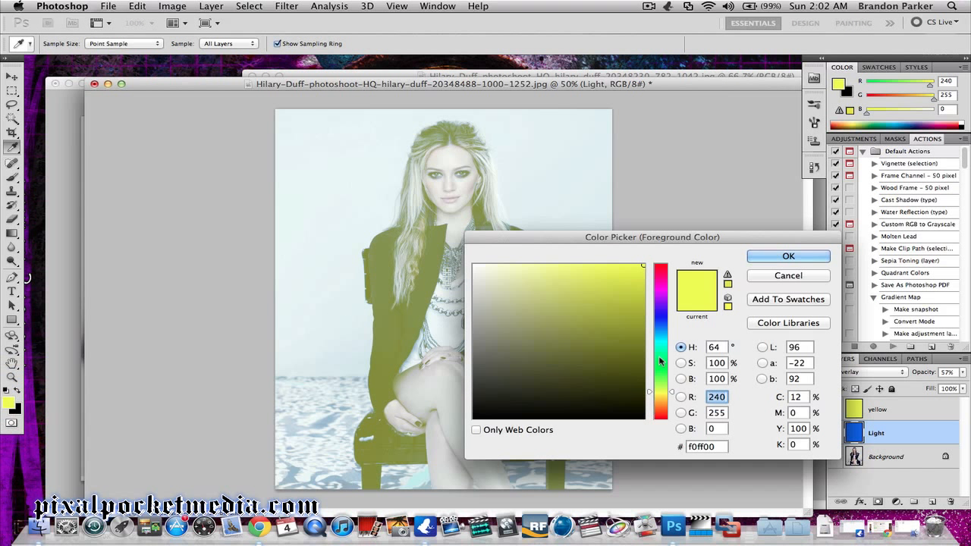
left_click_drag(661, 334, 663, 293)
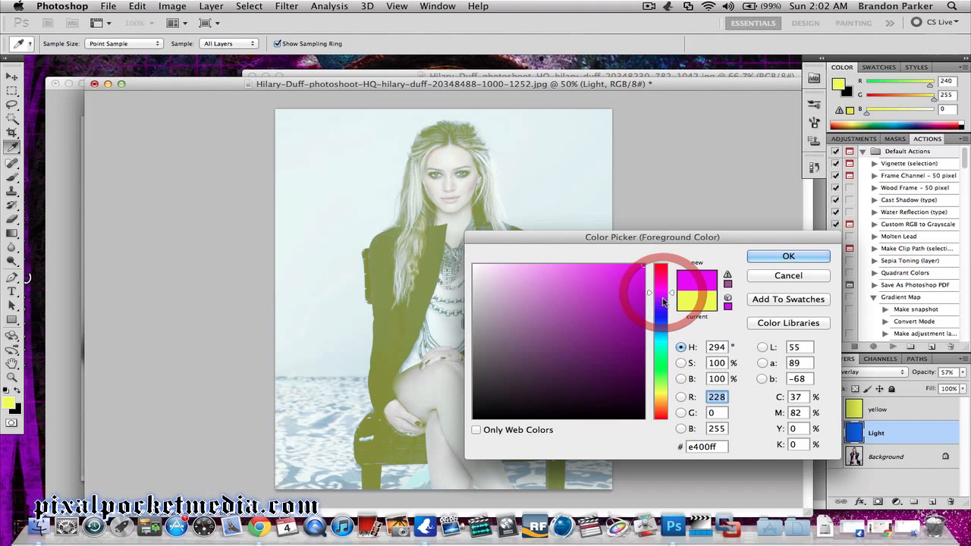
left_click(788, 256)
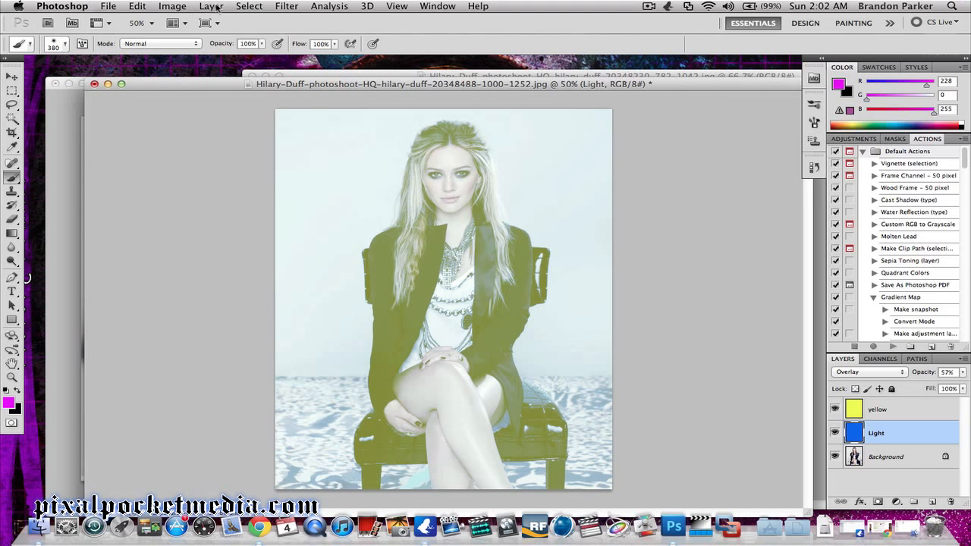
Create a new layer, move it above the yellow layer and cover it entirely in magenta with the Brush
left_click(216, 8)
mouse_move(220, 23)
left_click(387, 25)
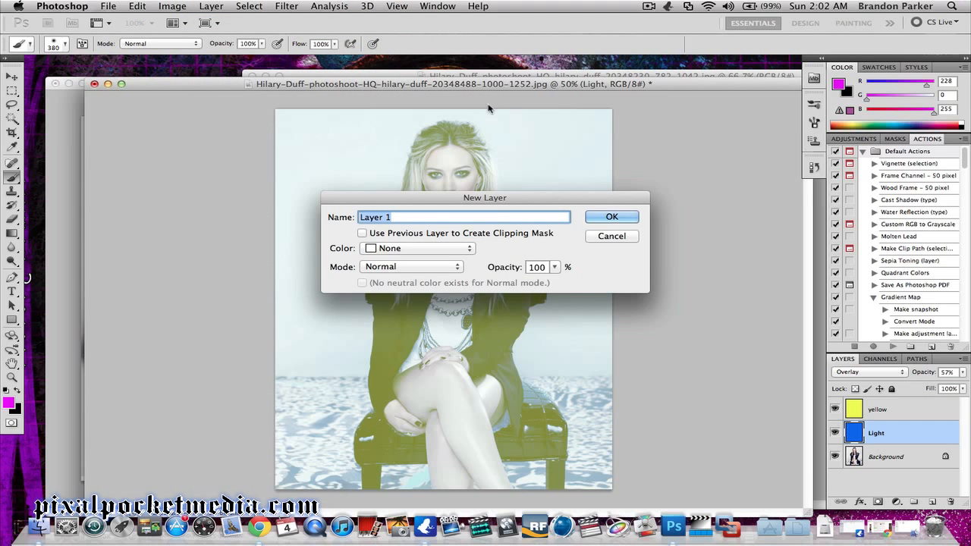
left_click(611, 217)
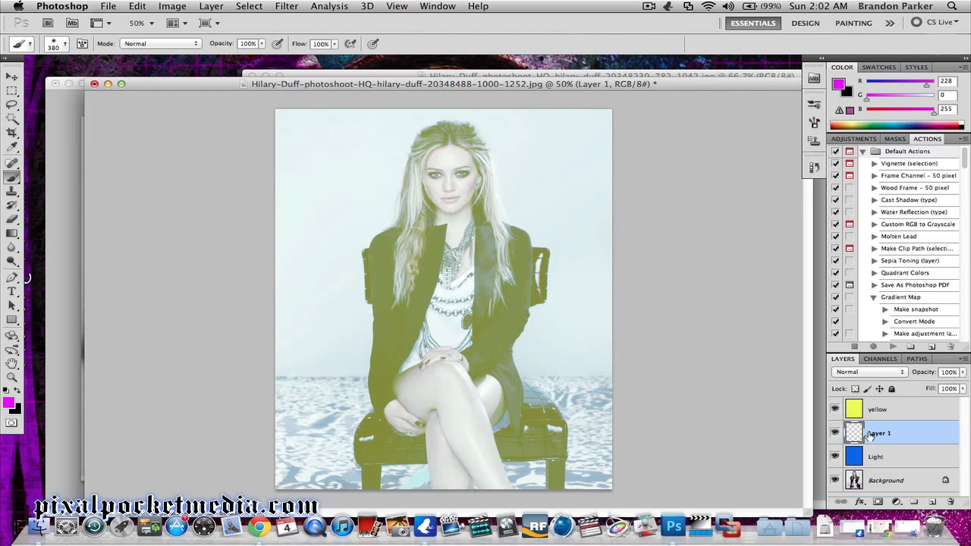
left_click_drag(861, 425, 847, 406)
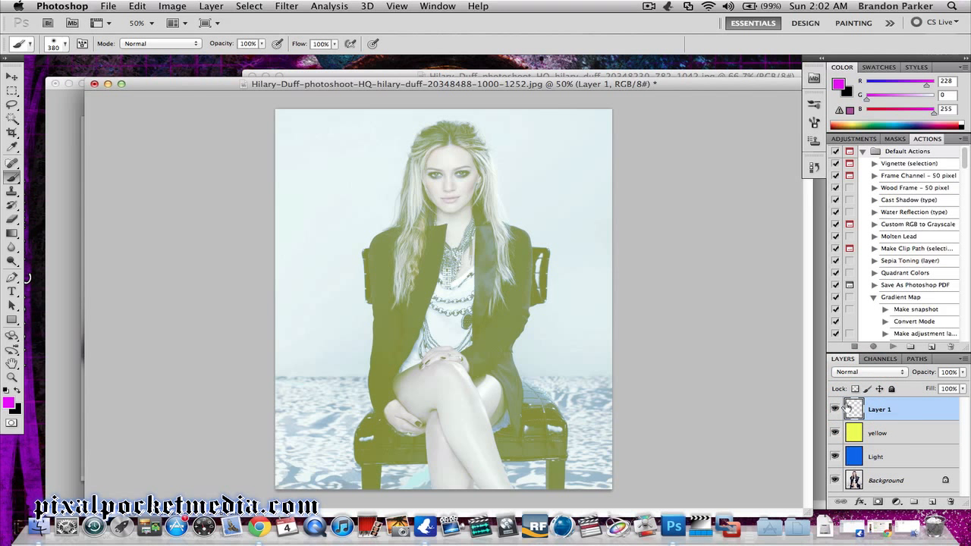
mouse_move(574, 282)
left_mouse_down()
mouse_move(562, 396)
mouse_move(576, 367)
mouse_move(575, 388)
mouse_move(521, 432)
mouse_move(522, 452)
mouse_move(564, 472)
mouse_move(277, 463)
mouse_move(273, 443)
mouse_move(289, 435)
mouse_move(297, 452)
mouse_move(283, 347)
mouse_move(287, 47)
mouse_move(288, 115)
mouse_move(315, 197)
mouse_move(332, 373)
mouse_move(349, 438)
mouse_move(573, 410)
mouse_move(506, 481)
mouse_move(567, 434)
mouse_move(567, 466)
mouse_move(643, 469)
mouse_move(607, 346)
mouse_move(488, 312)
mouse_move(545, 289)
mouse_move(559, 244)
mouse_move(716, 114)
mouse_move(427, 163)
mouse_move(379, 196)
mouse_move(493, 52)
left_mouse_up()
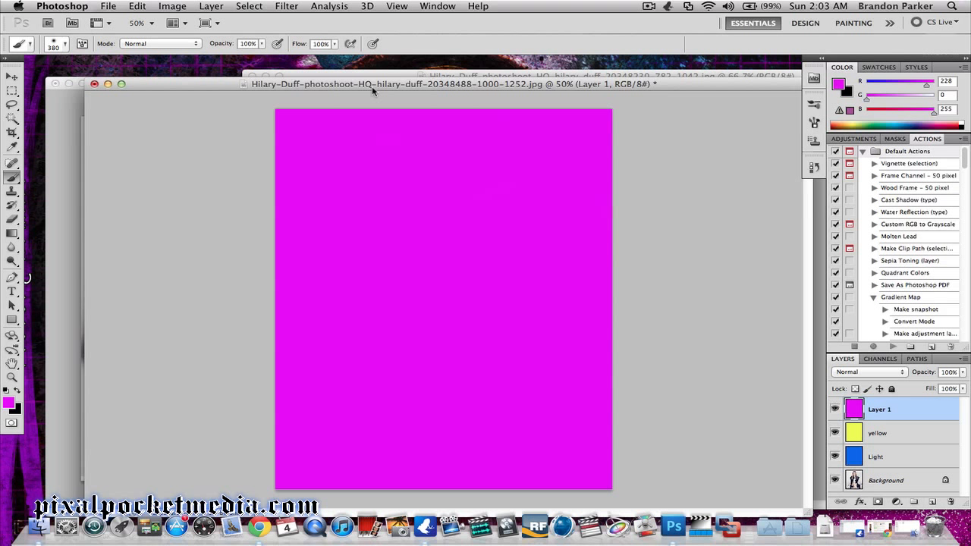
left_click(172, 6)
mouse_move(216, 44)
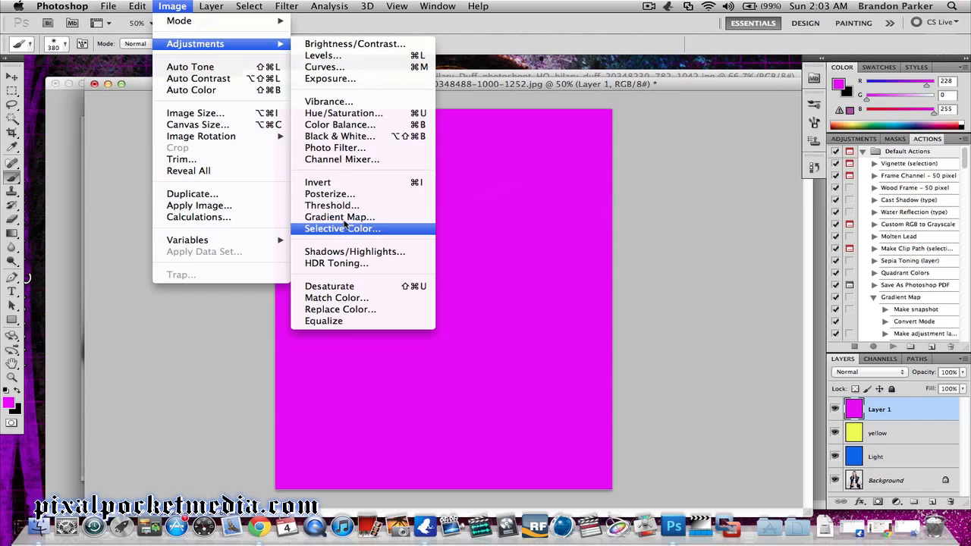
left_click(504, 85)
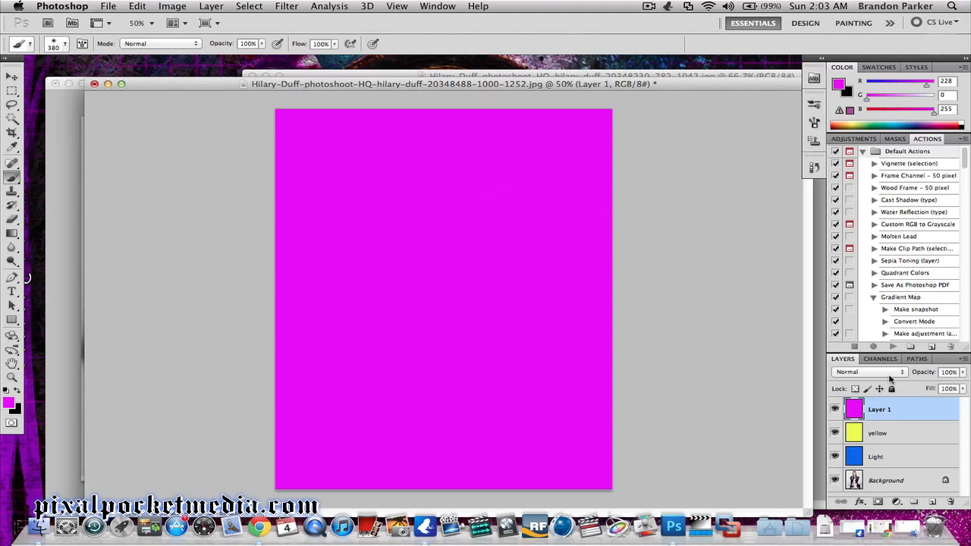
right_click(854, 410)
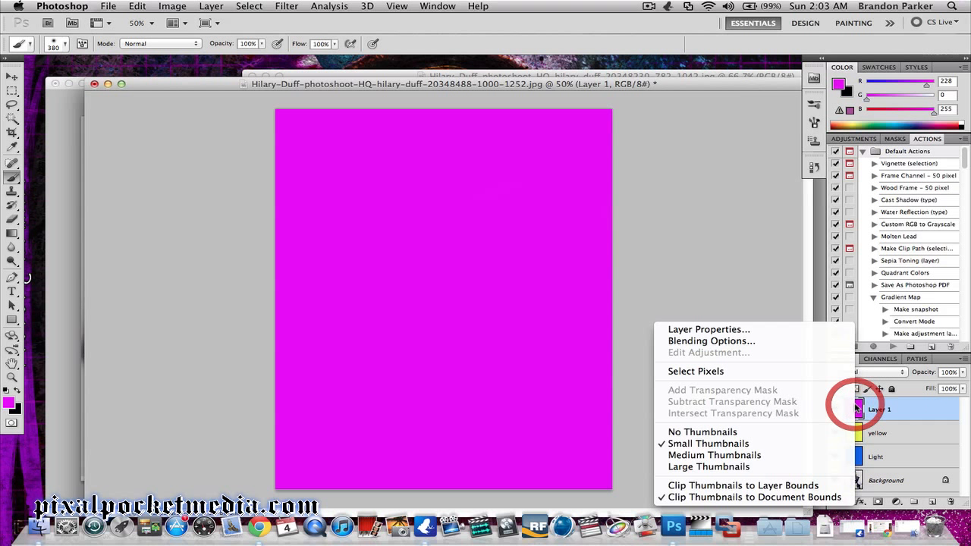
left_click(855, 408)
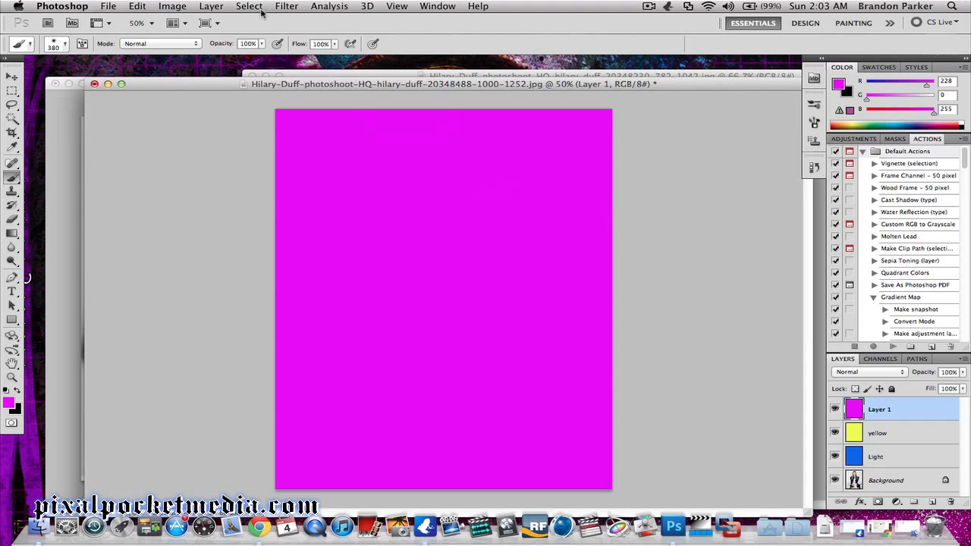
left_click(223, 7)
mouse_move(240, 25)
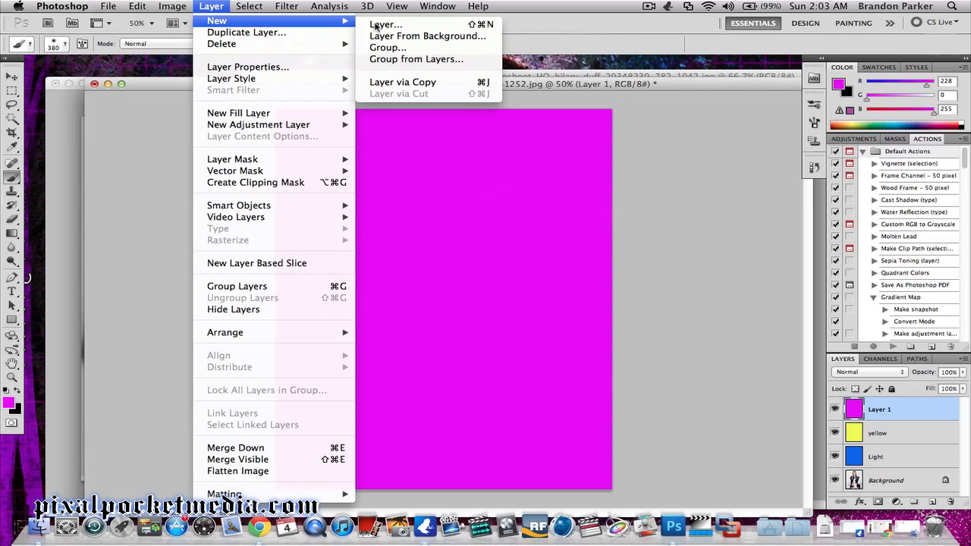
left_click(416, 38)
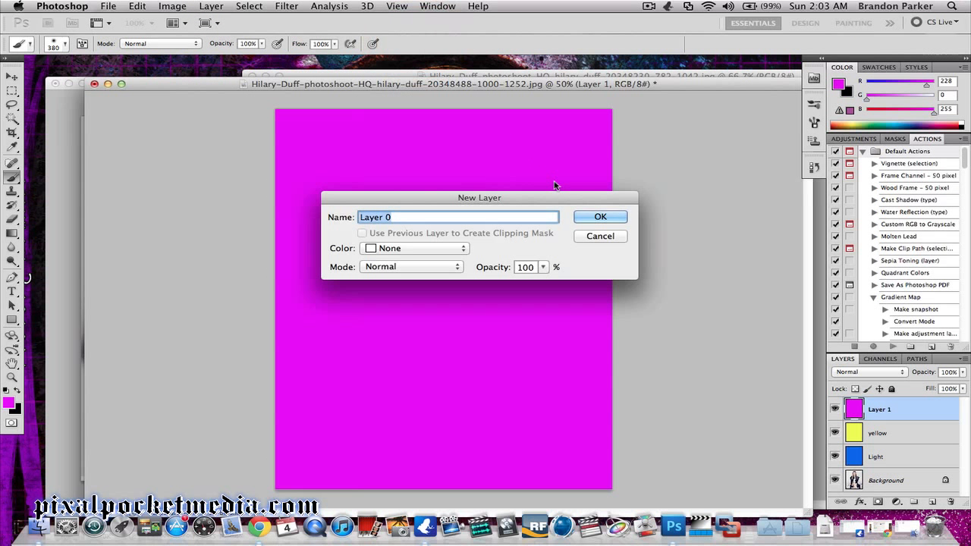
left_click(600, 236)
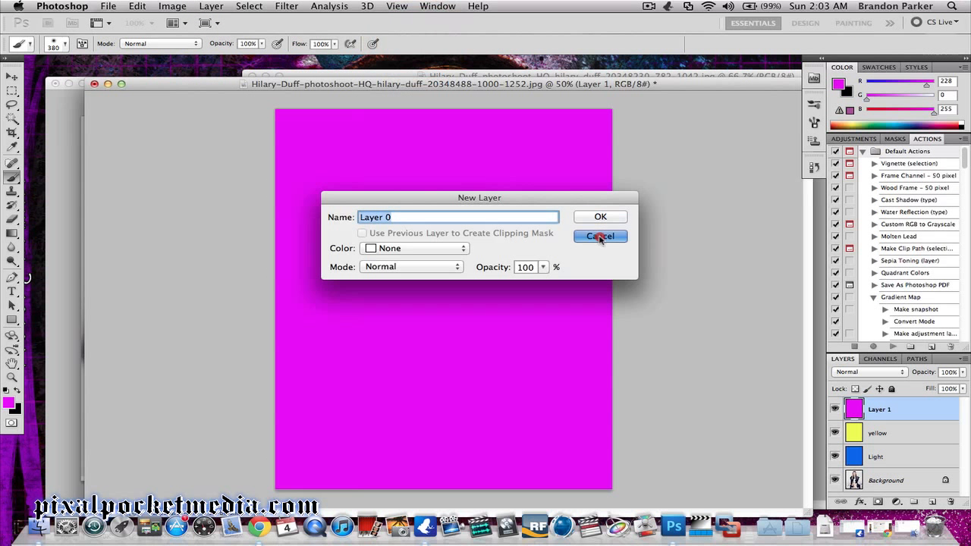
Create a new layer group in Pass Through mode at 100% opacity above the magenta layer
left_click(212, 8)
mouse_move(223, 23)
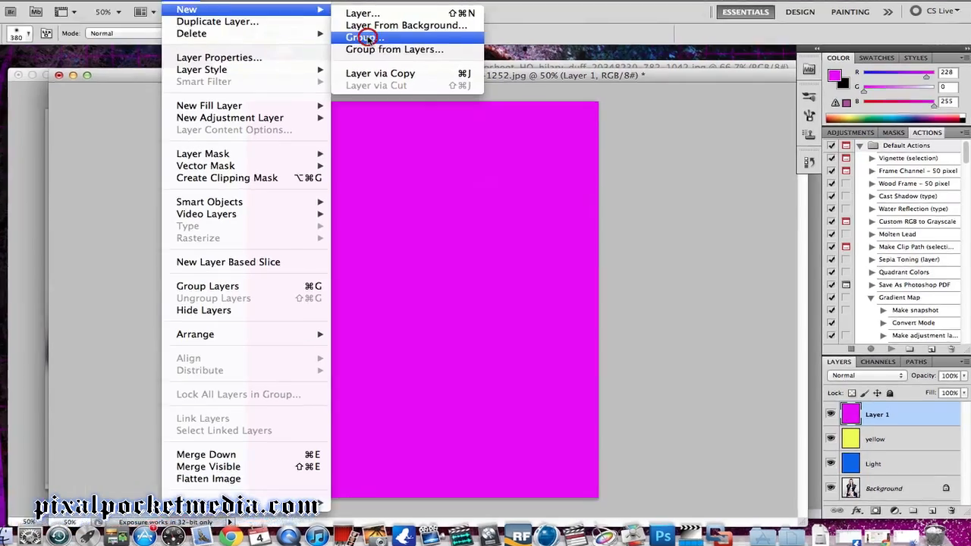
left_click(391, 49)
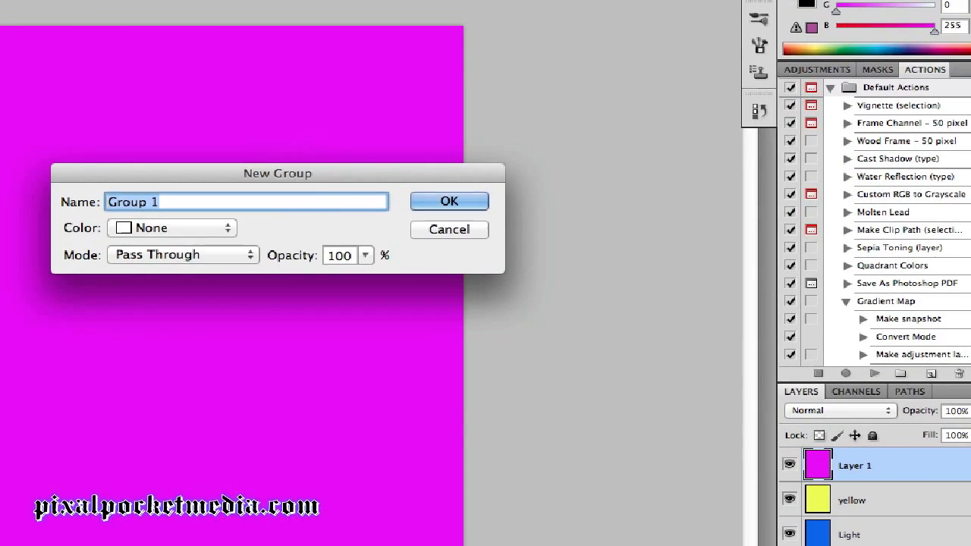
left_click(420, 201)
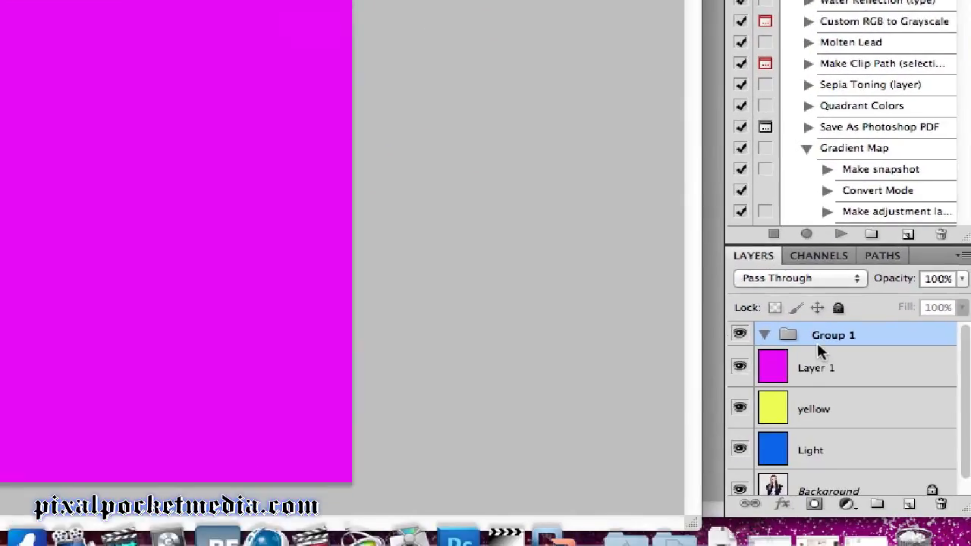
right_click(837, 453)
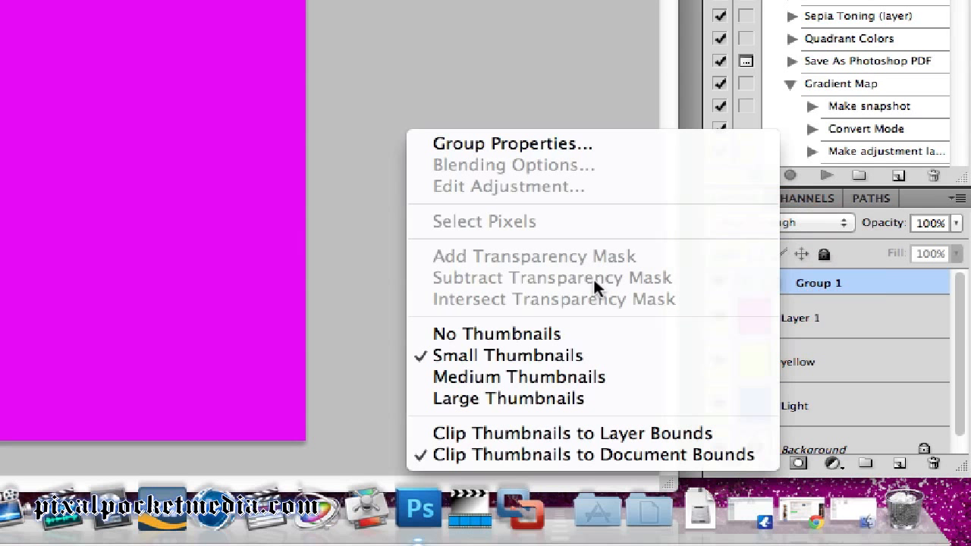
left_click(849, 284)
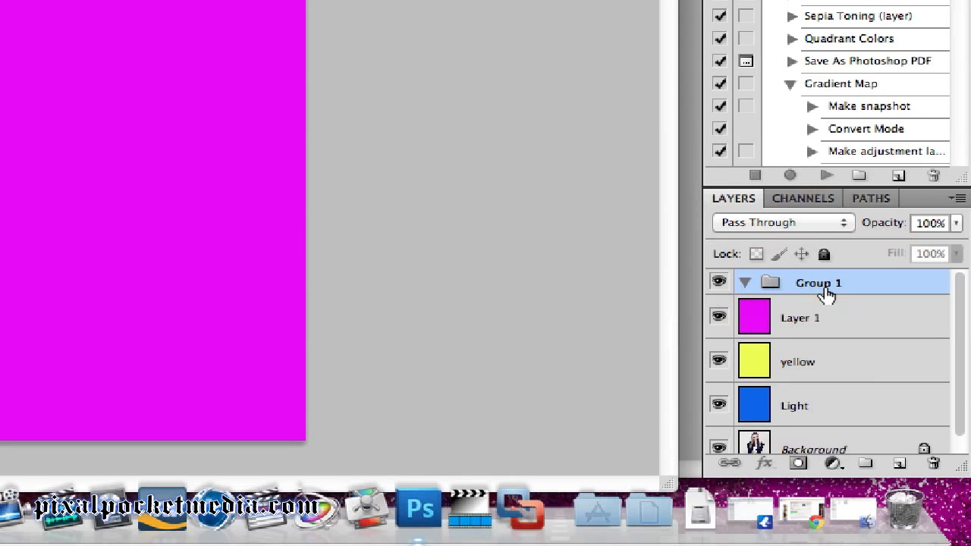
Remove the layer group from above the magenta layer and set that layer to Multiply at 60% opacity
key("super+shift+g")
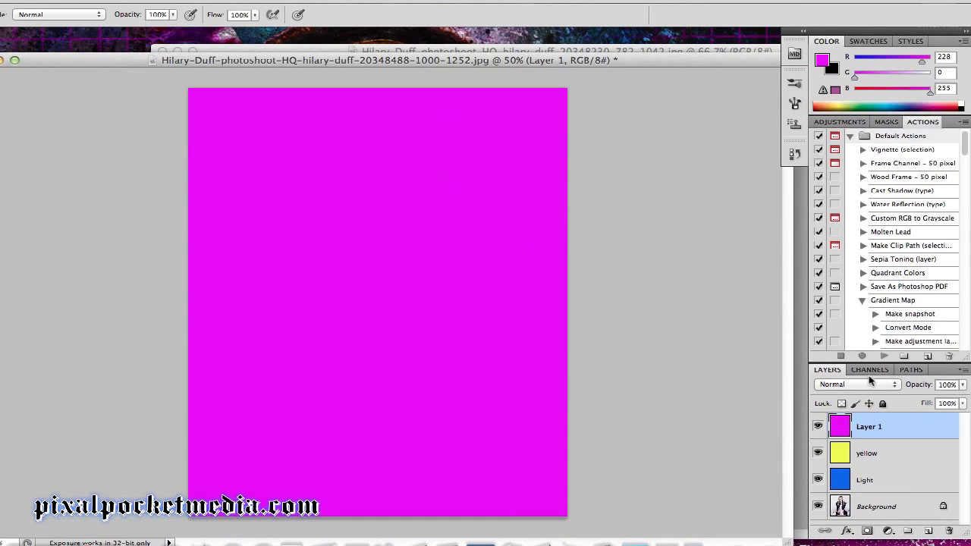
left_click(869, 385)
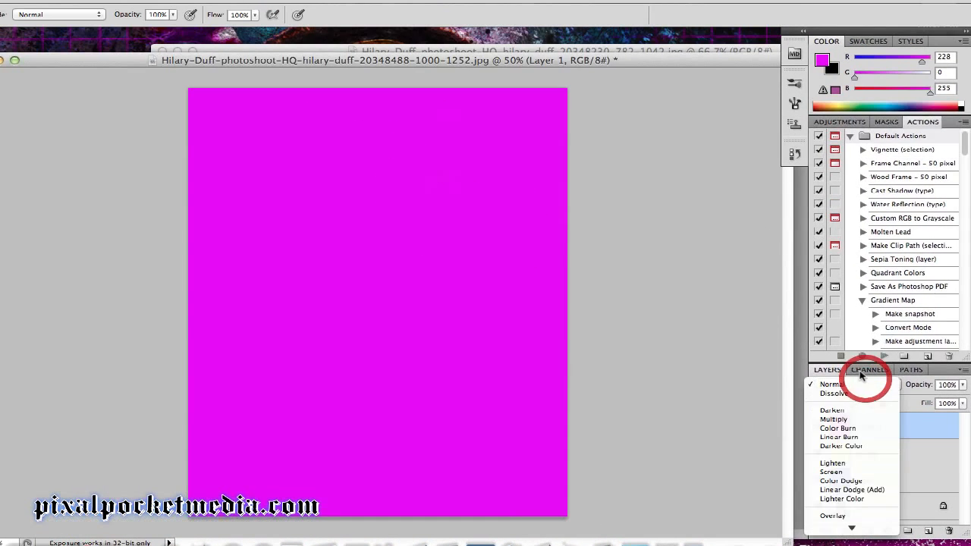
left_click(850, 420)
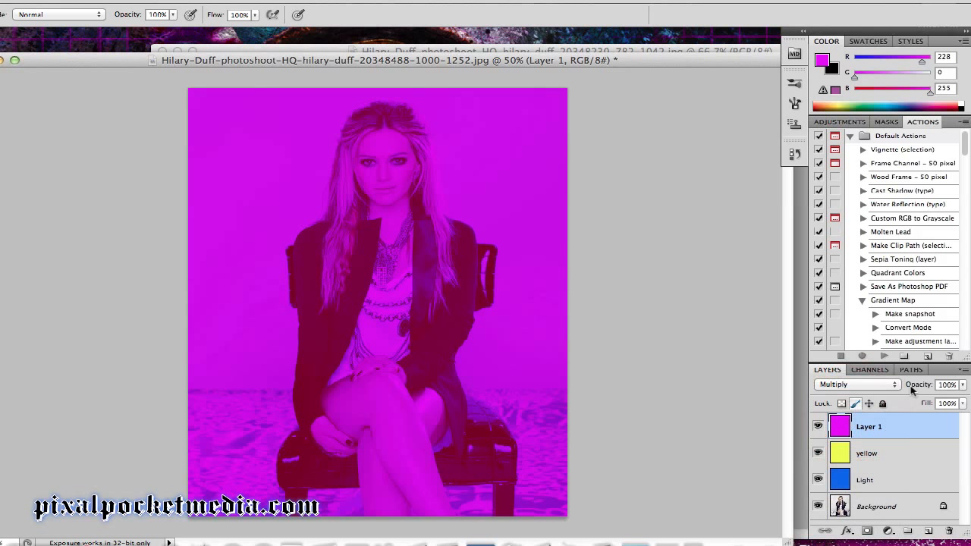
left_click(961, 384)
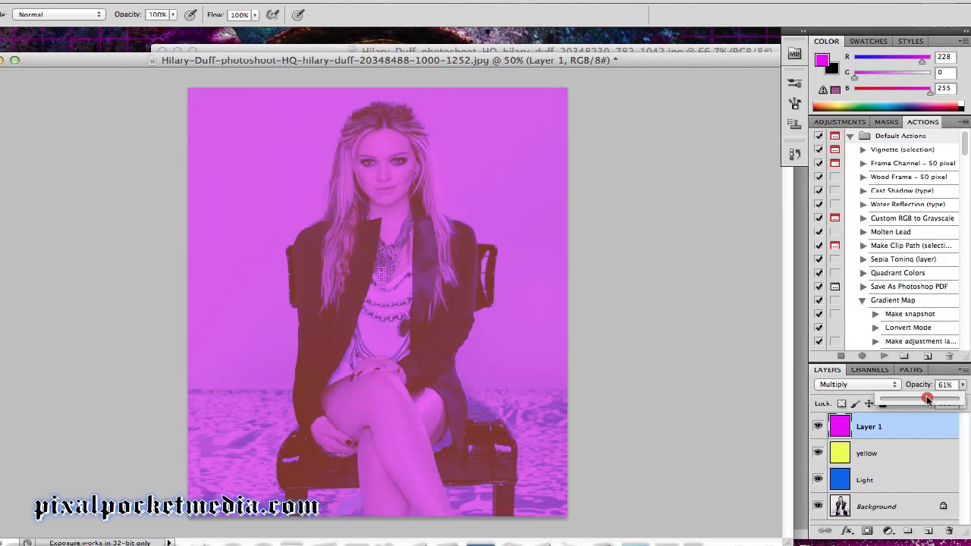
left_click_drag(927, 400, 925, 400)
left_click(838, 384)
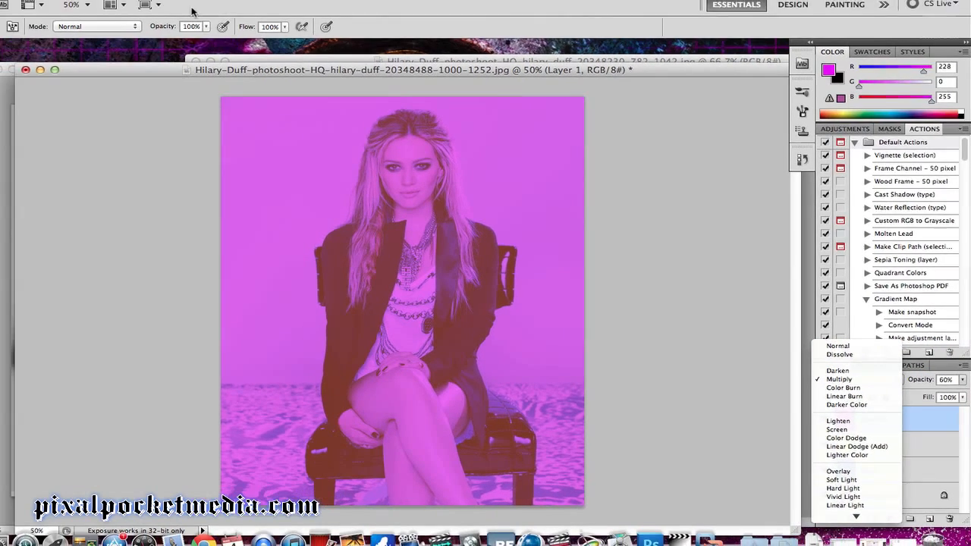
Apply a Vibrance adjustment to the magenta layer with vibrance +95 and saturation +100
left_click(175, 9)
left_click(178, 9)
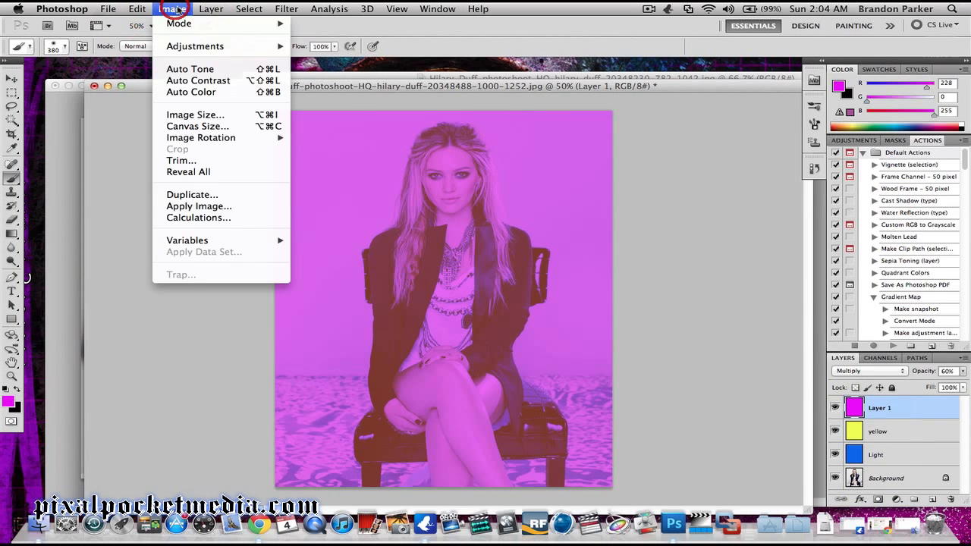
mouse_move(208, 46)
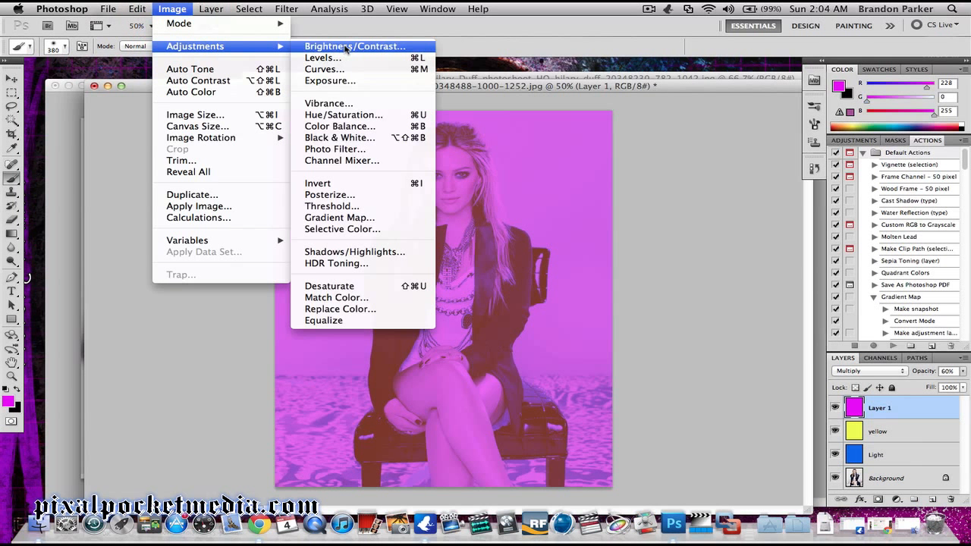
left_click(332, 103)
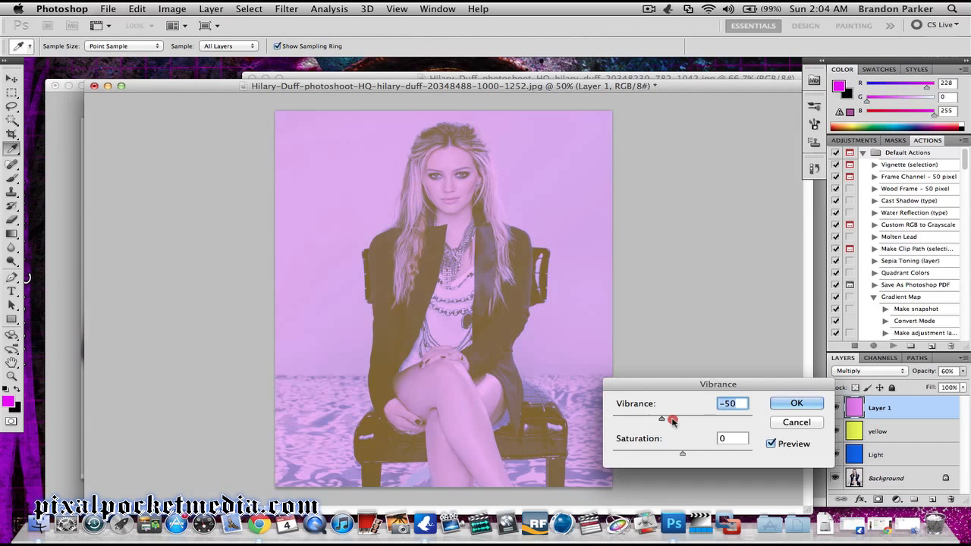
left_click_drag(672, 421, 748, 418)
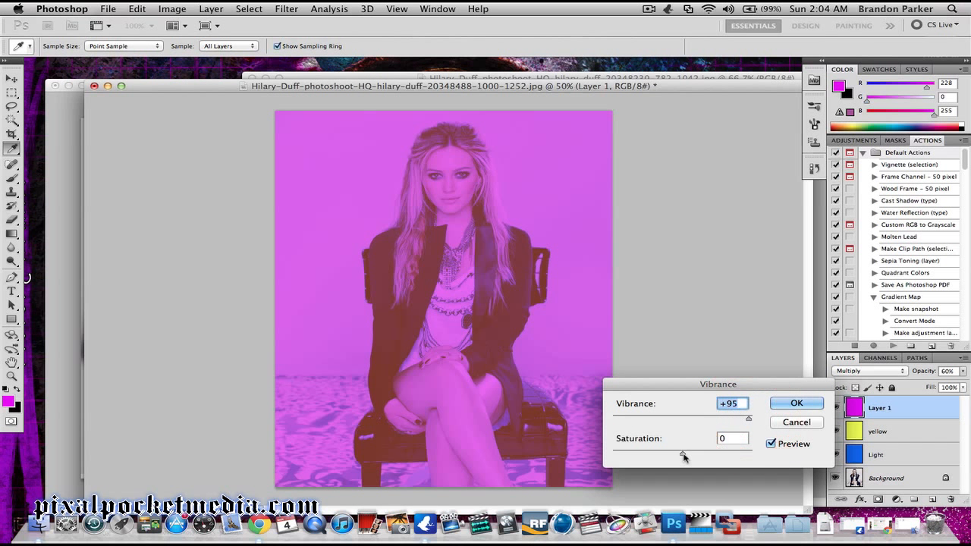
left_click_drag(683, 453, 757, 454)
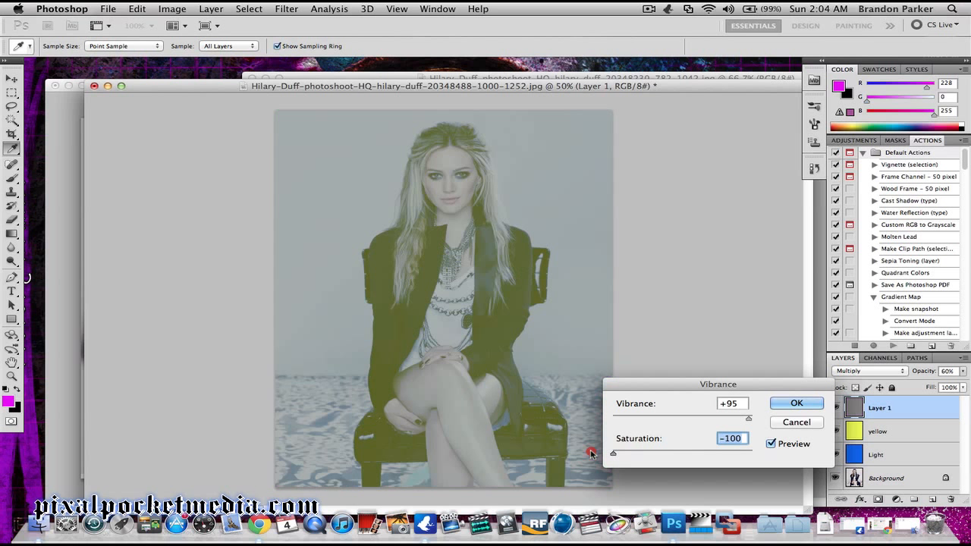
left_click_drag(629, 455, 520, 455)
left_click_drag(598, 457, 879, 455)
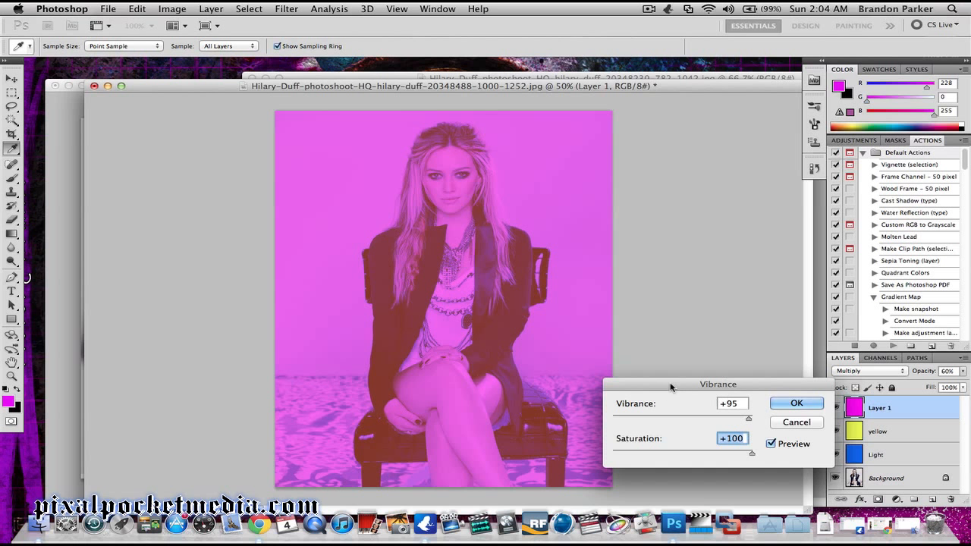
left_click_drag(672, 385, 569, 292)
left_click(686, 310)
key("b")
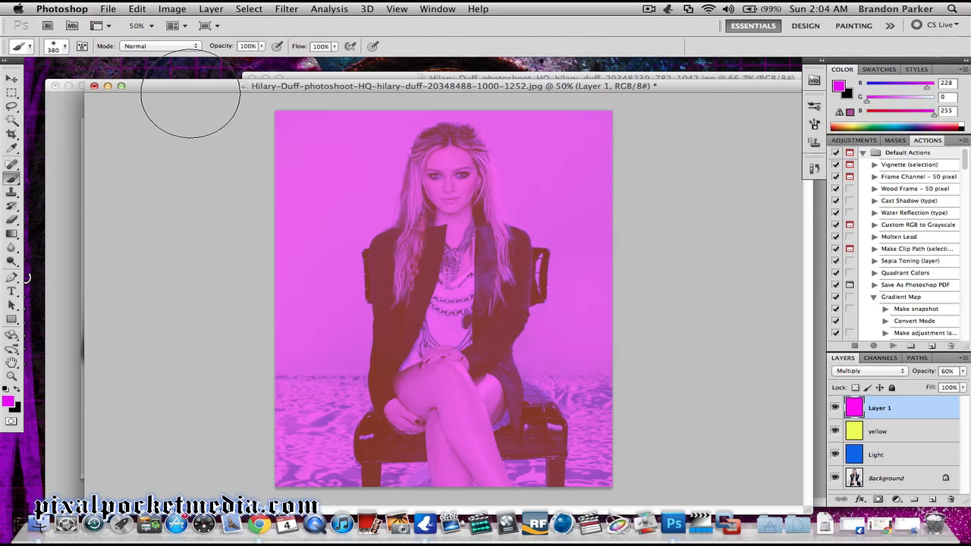
Apply a Curves adjustment to the magenta layer, moving the RGB curve's black point to input 167, output 58
left_click(182, 9)
mouse_move(258, 47)
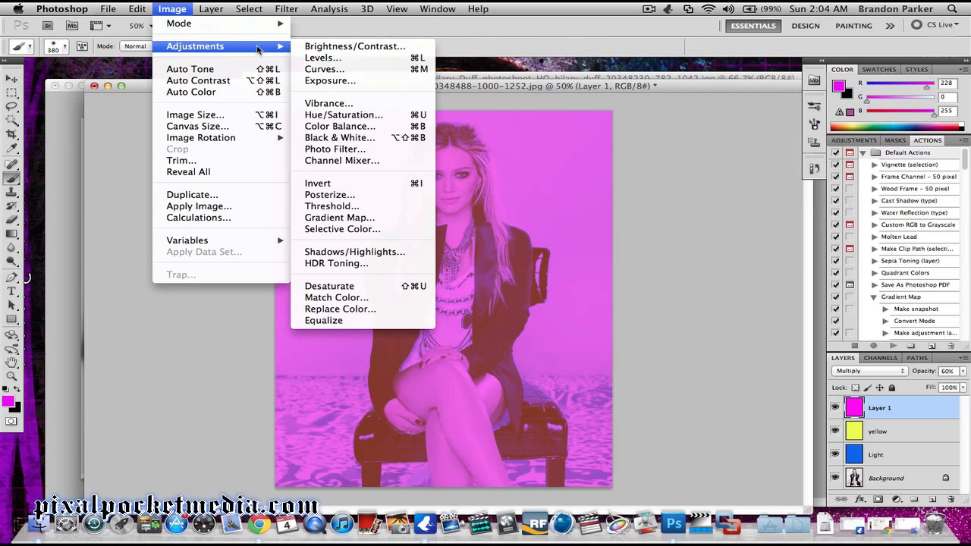
left_click(342, 70)
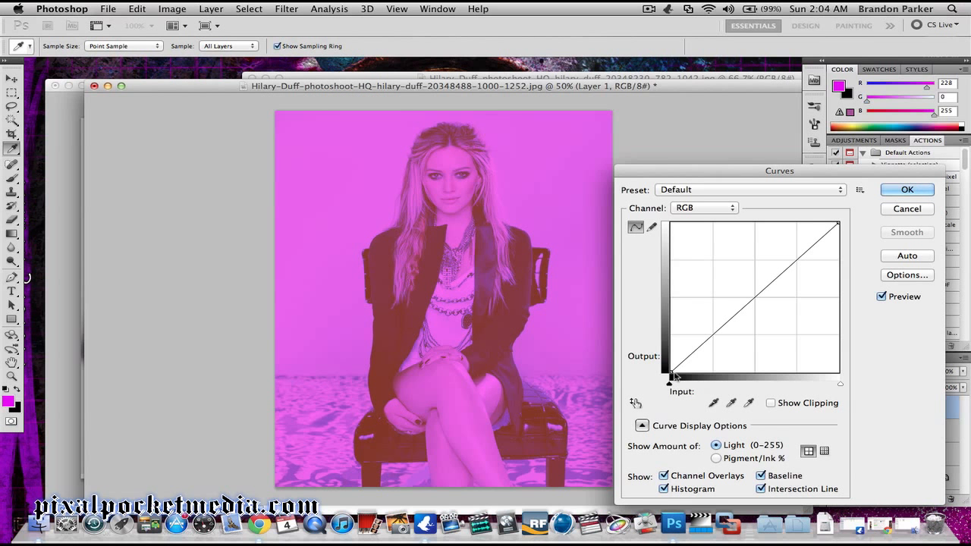
left_click_drag(672, 375, 782, 337)
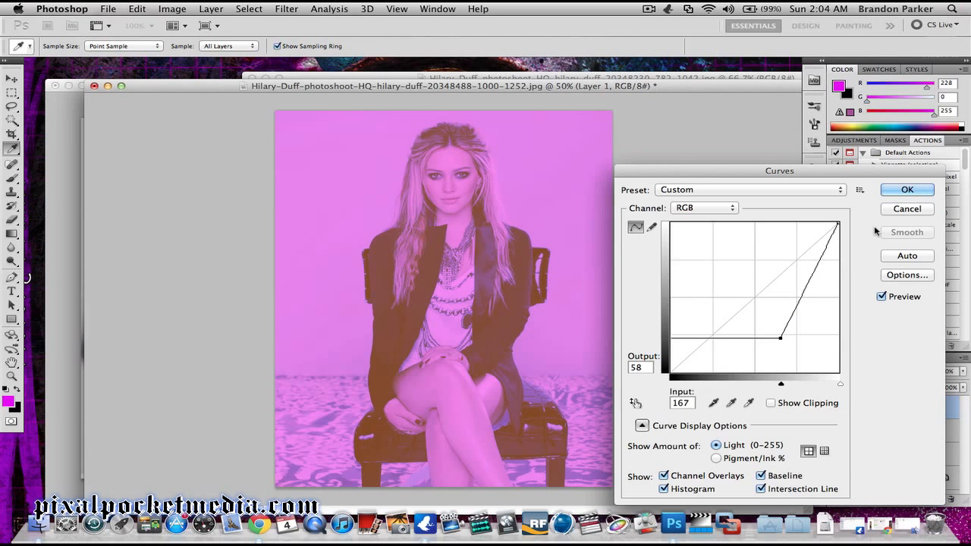
left_click(907, 190)
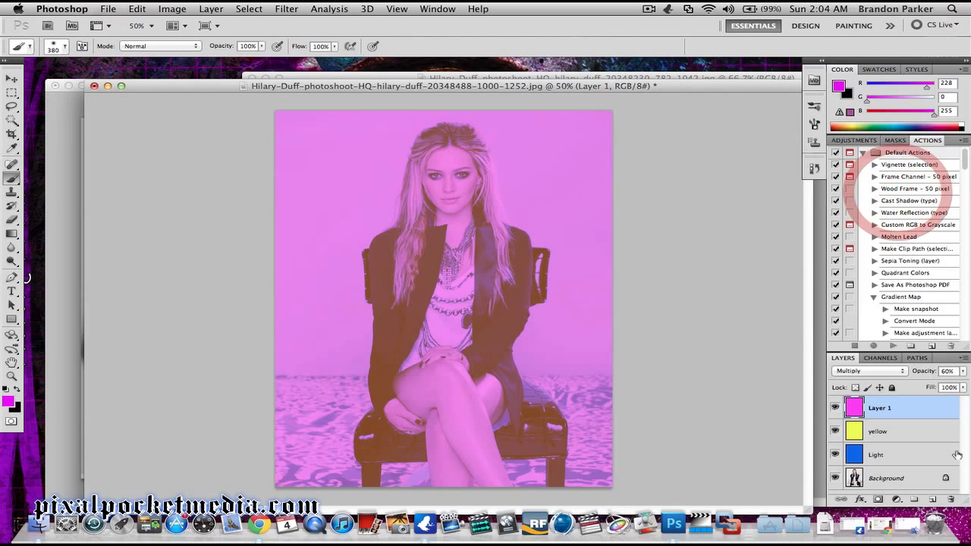
Apply Brightness/Contrast to the Background photo layer with contrast 100 and slightly raised brightness
left_click(857, 479)
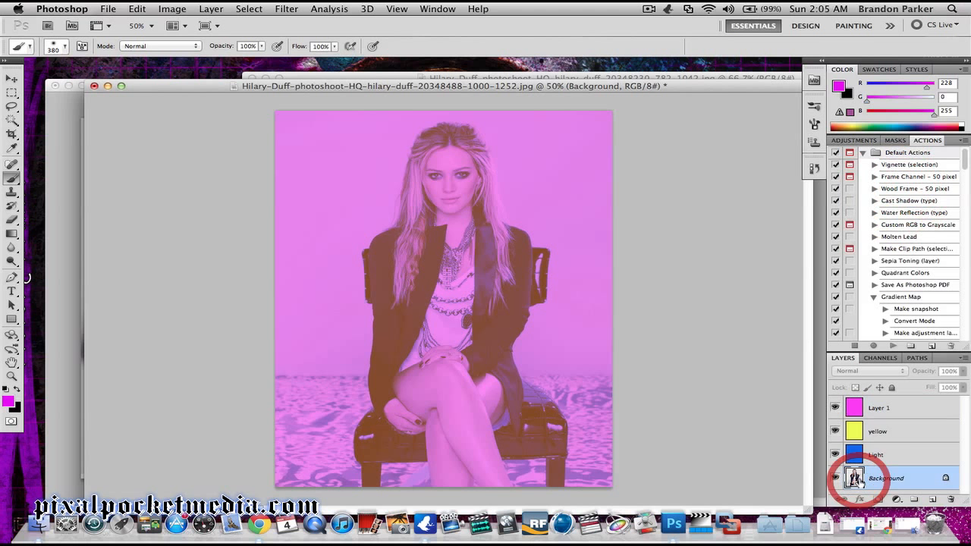
left_click(174, 9)
mouse_move(201, 47)
left_click(333, 48)
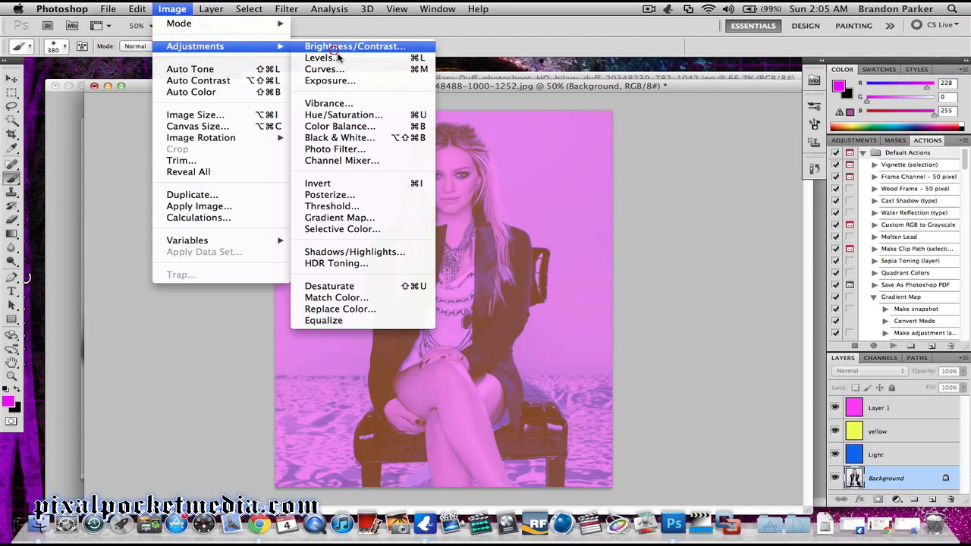
left_click_drag(653, 446, 739, 447)
left_click_drag(652, 420, 663, 419)
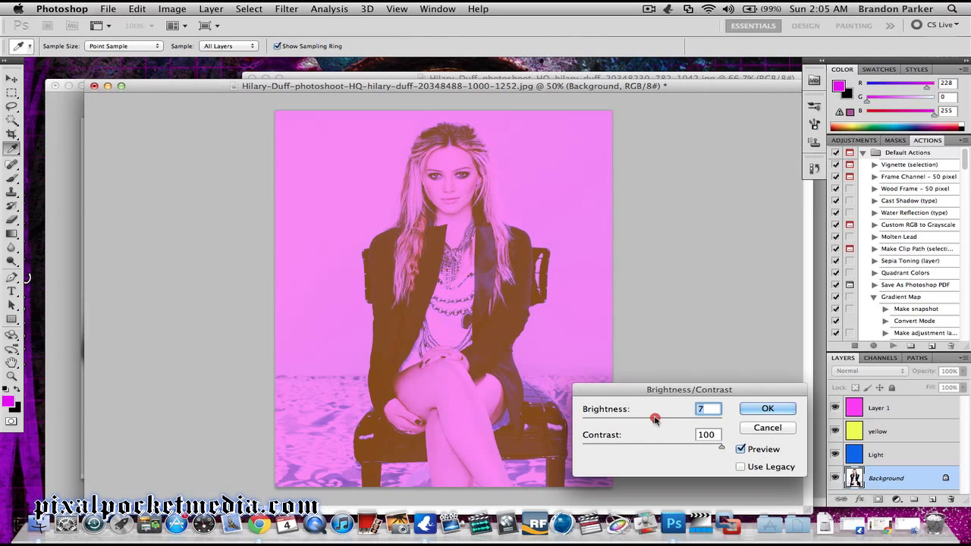
left_click(768, 409)
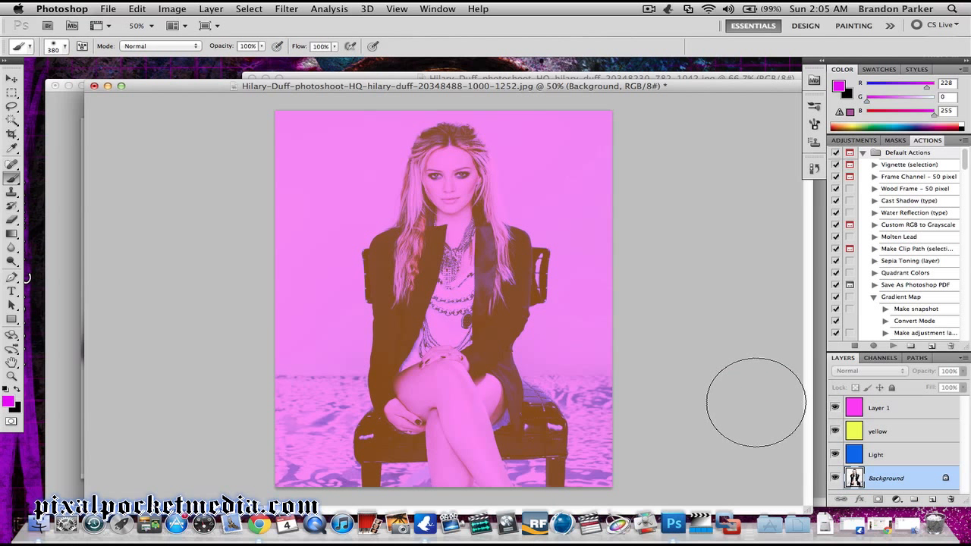
Lock the transparent pixels of the yellow layer and reselect the magenta layer
left_click(851, 407)
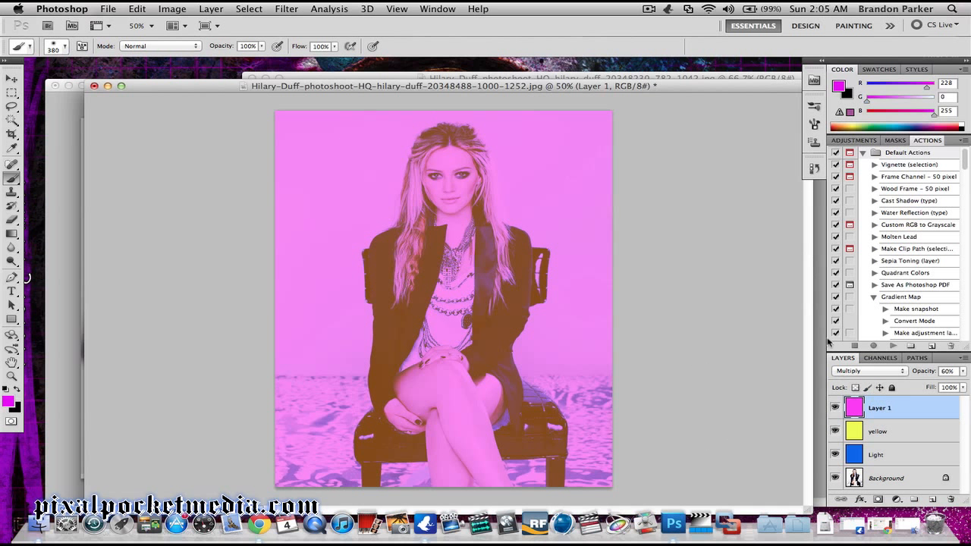
left_click(880, 426)
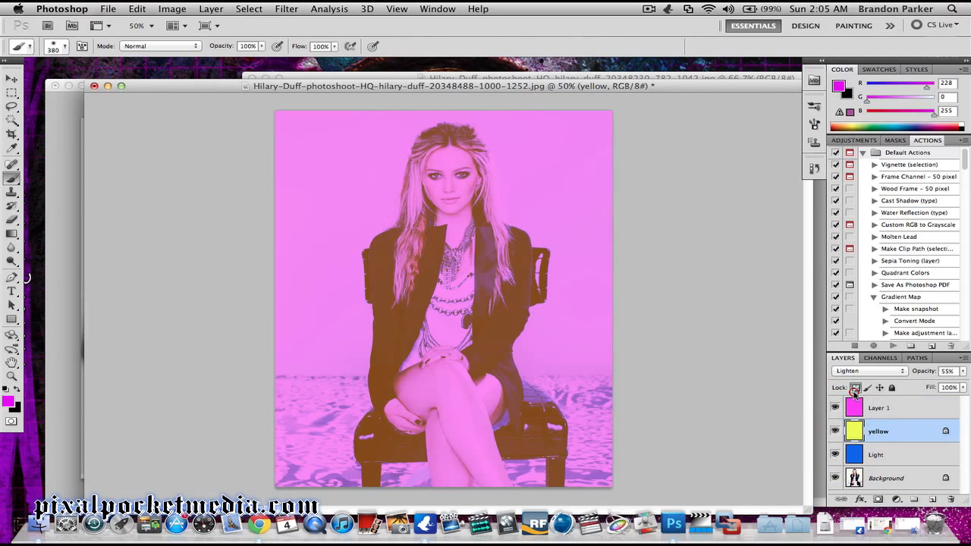
left_click(857, 407)
Try the Screen, Overlay, Difference, Subtract and Saturation blend modes on the magenta layer
left_click(860, 372)
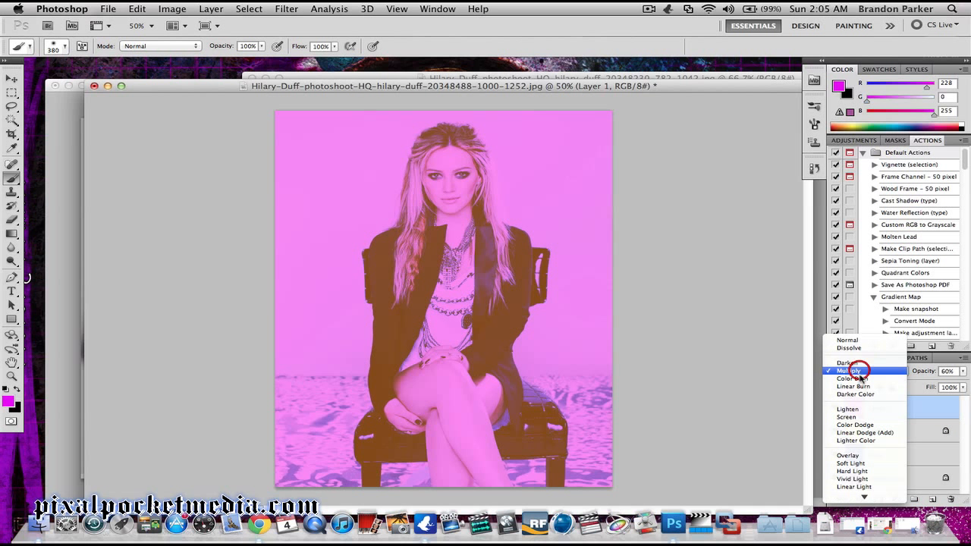
left_click(853, 416)
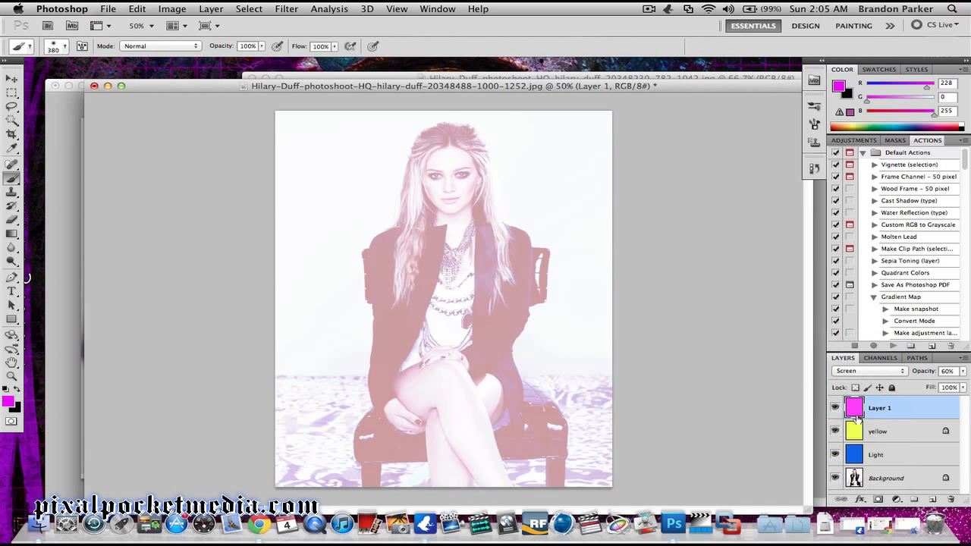
left_click(860, 371)
left_click(856, 408)
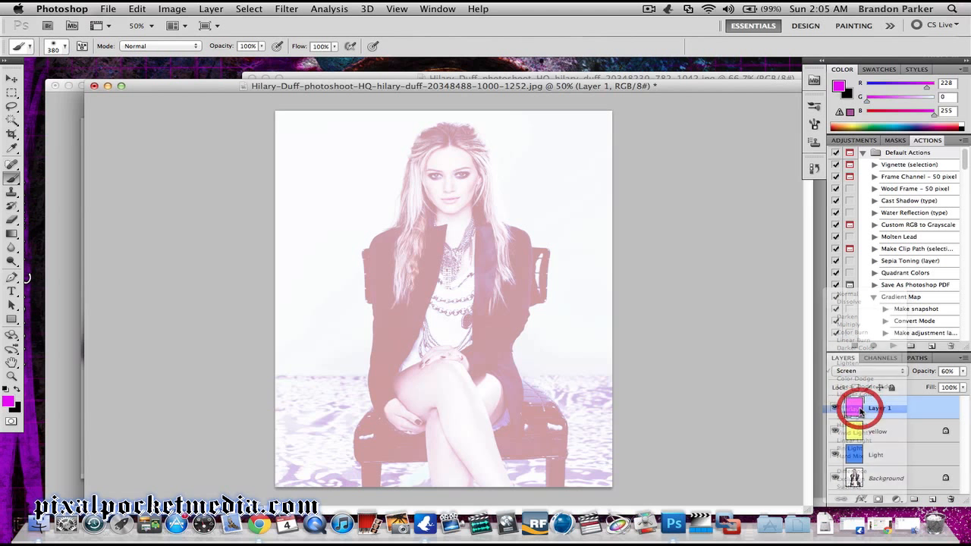
left_click(860, 372)
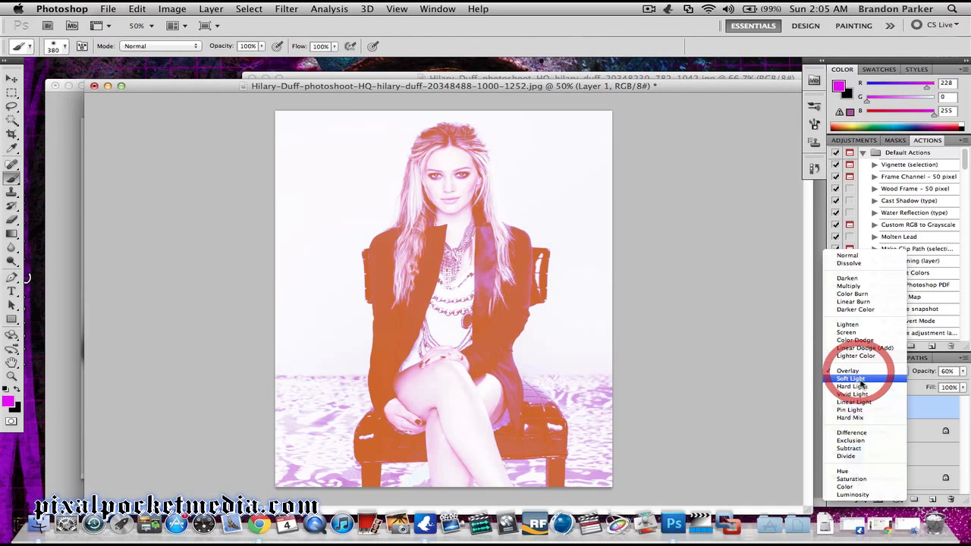
left_click(857, 432)
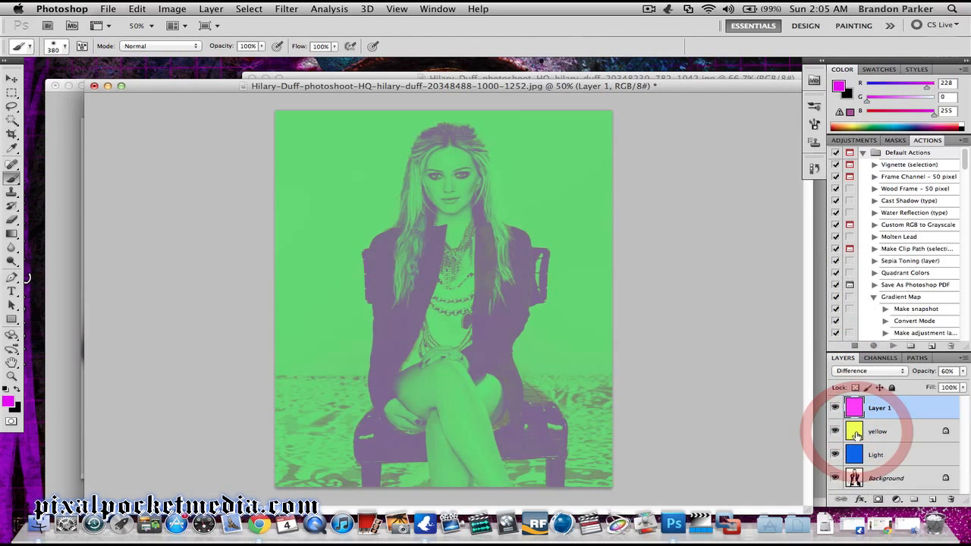
left_click(862, 371)
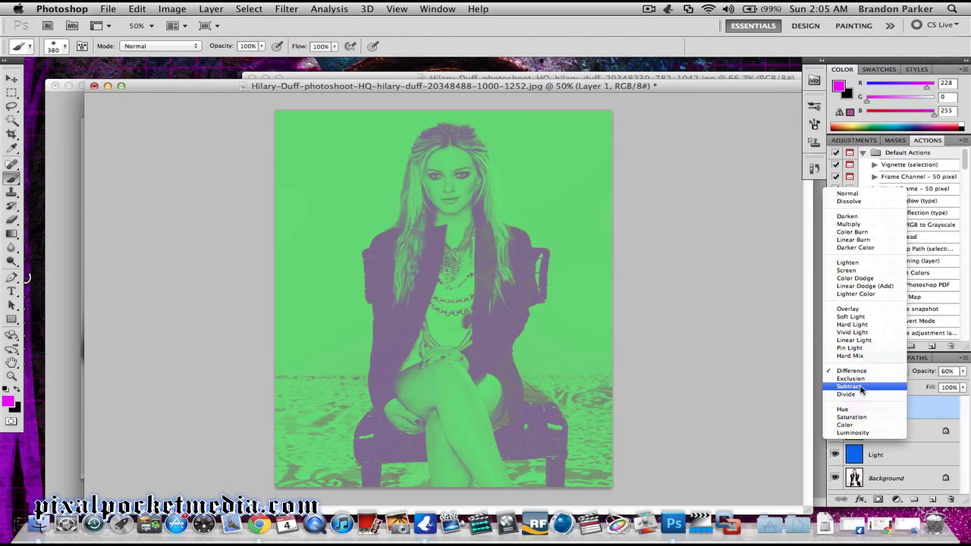
left_click(860, 397)
left_click(856, 372)
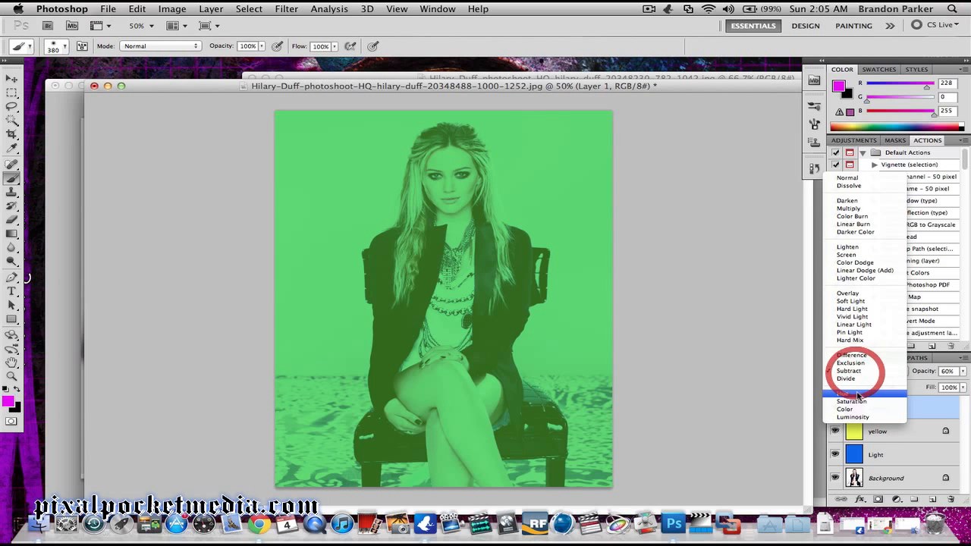
left_click(856, 405)
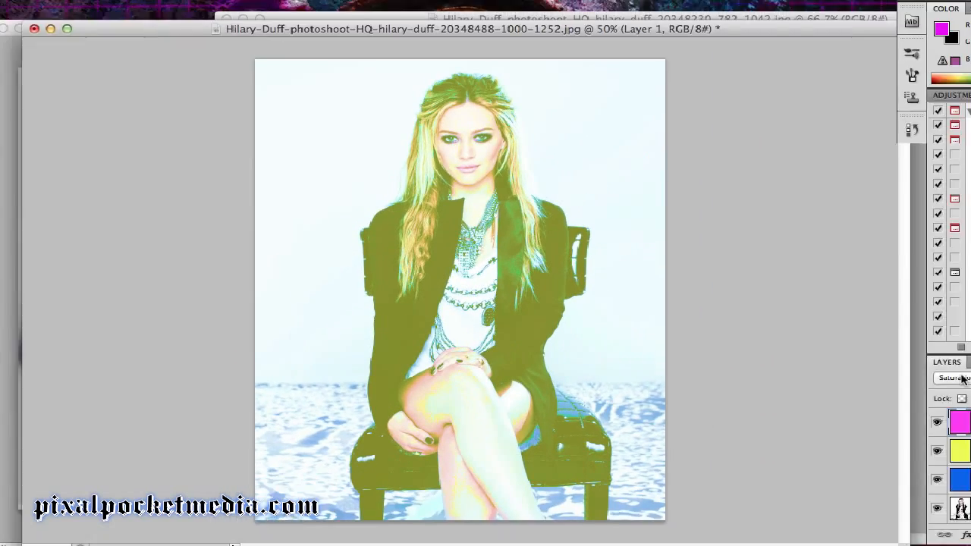
Set the magenta layer to Color at 38% opacity and try the Lighten blend mode
left_click(857, 372)
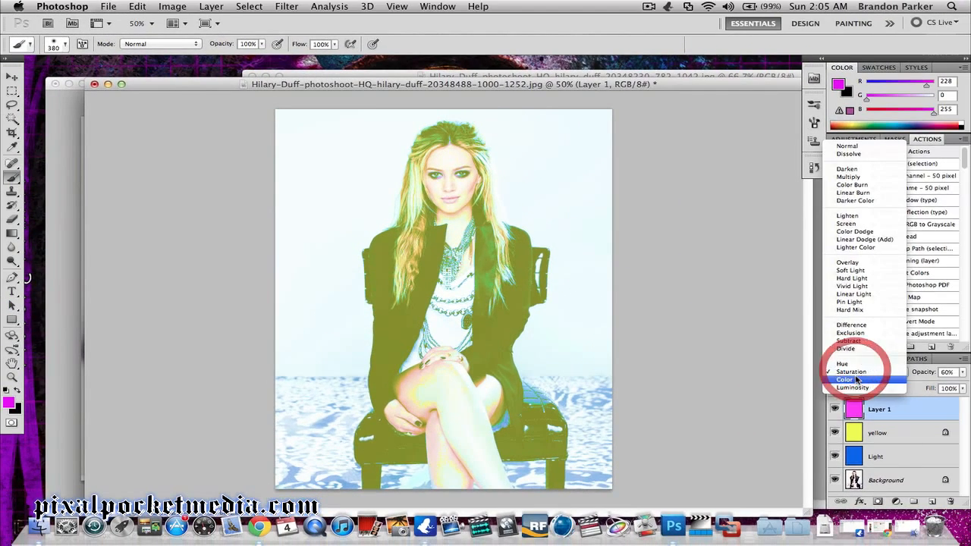
left_click(855, 381)
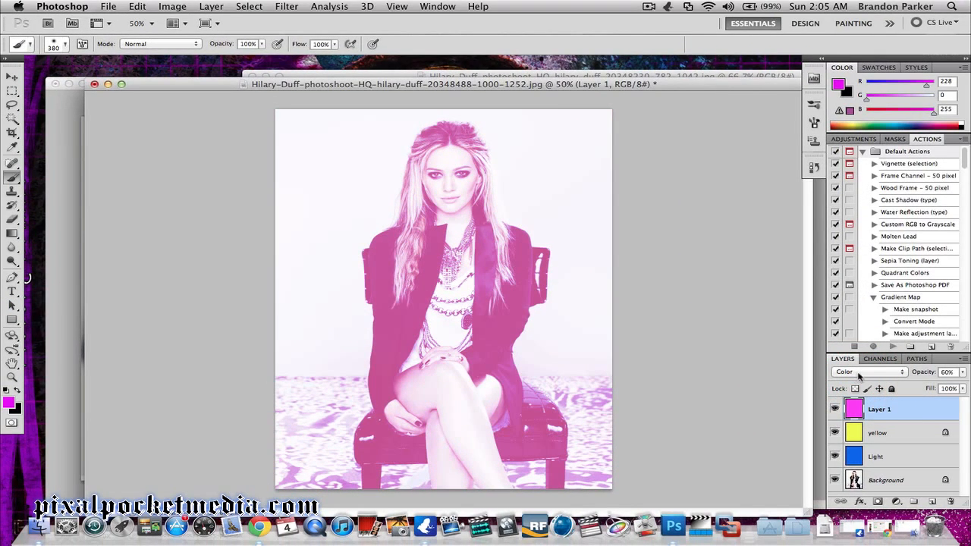
left_click(960, 373)
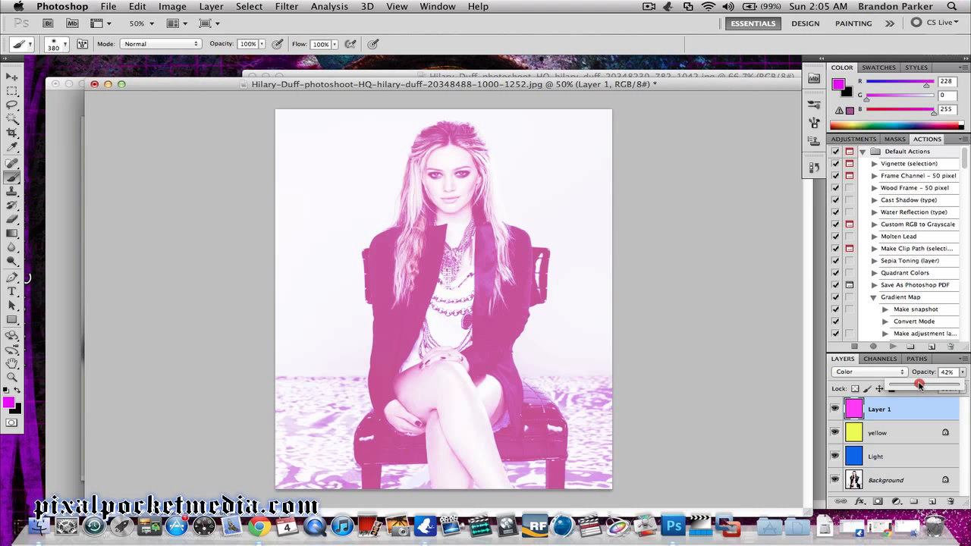
left_click(864, 372)
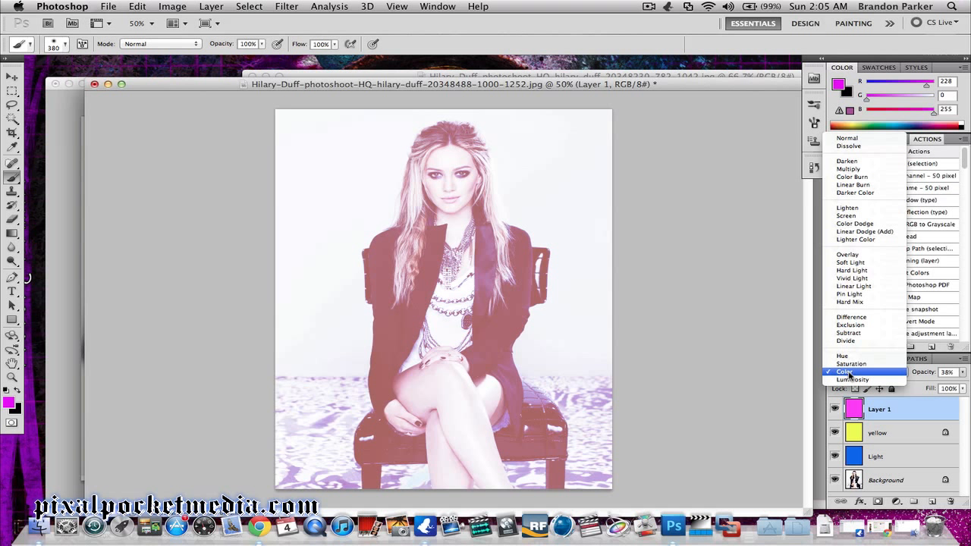
left_click(847, 208)
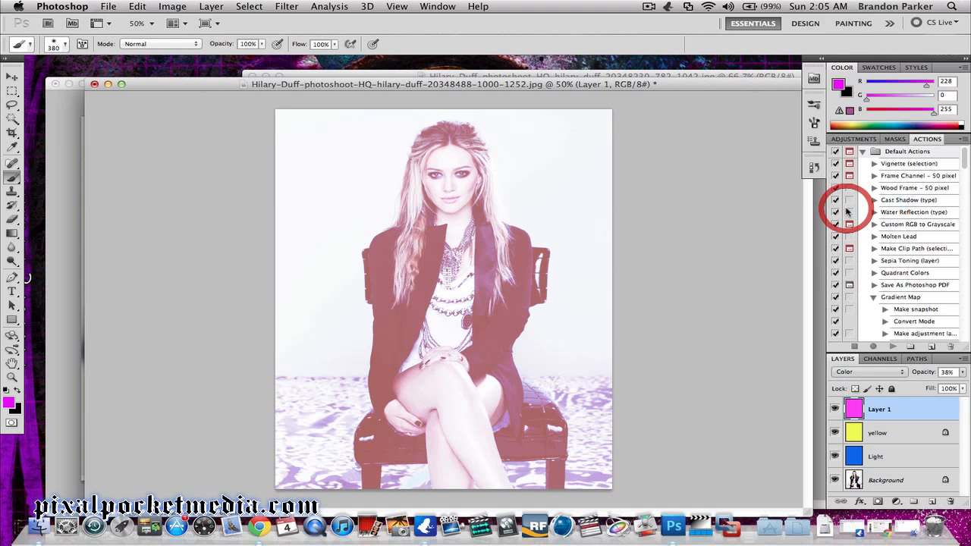
Try the Screen, Color and Luminosity blend modes on the magenta layer and settle on Multiply
left_click(856, 370)
left_click(848, 379)
left_click(855, 371)
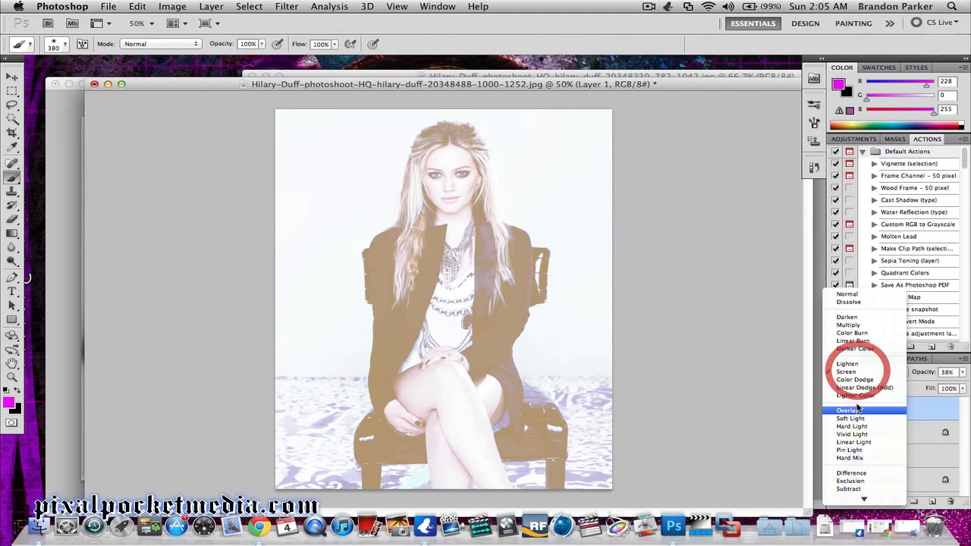
left_click(864, 494)
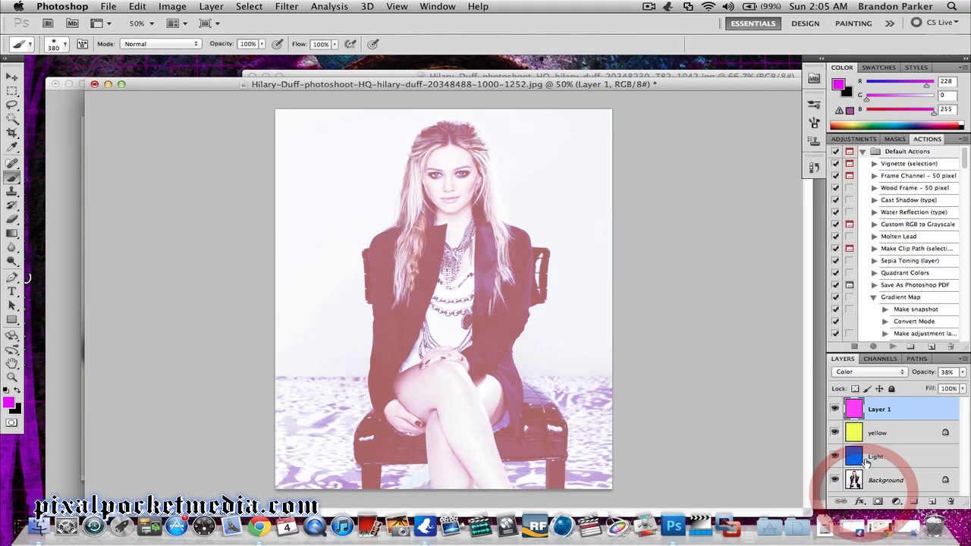
left_click(865, 373)
left_click(866, 386)
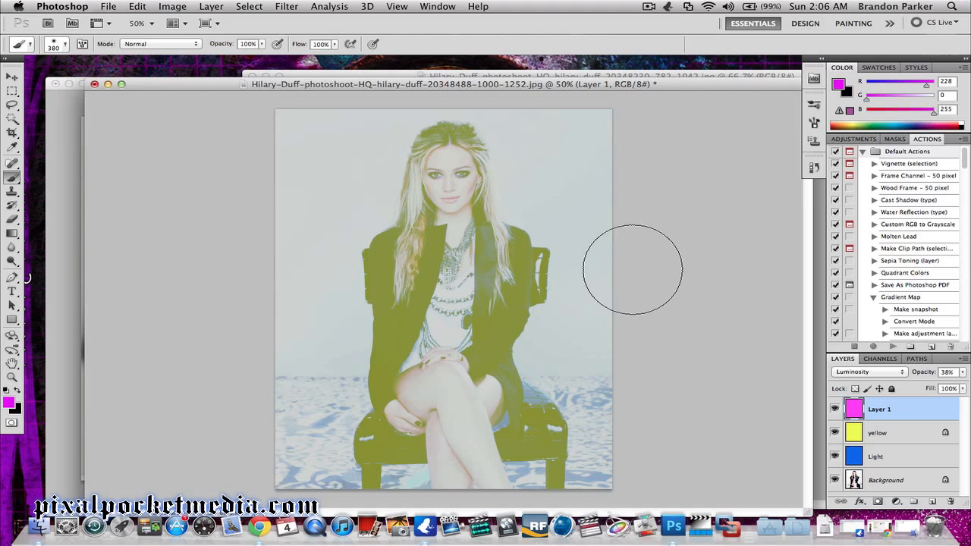
left_click(863, 370)
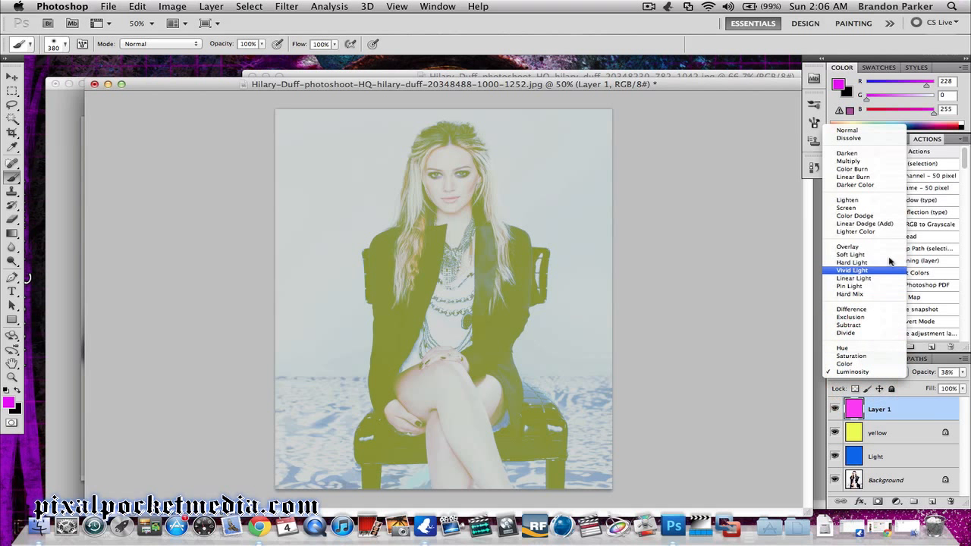
left_click(861, 160)
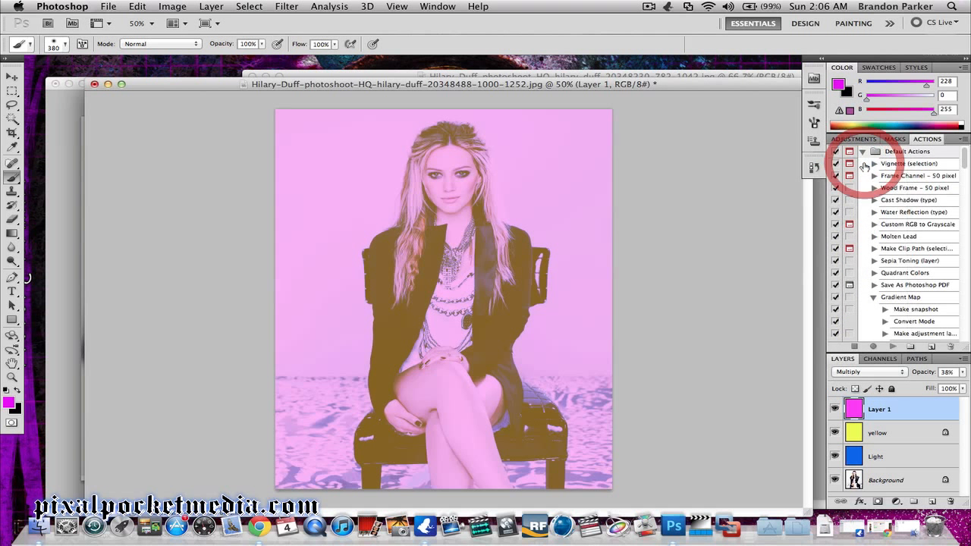
Move the yellow layer above the magenta layer and place the blue Light layer at the top of the stack
double_click(855, 432)
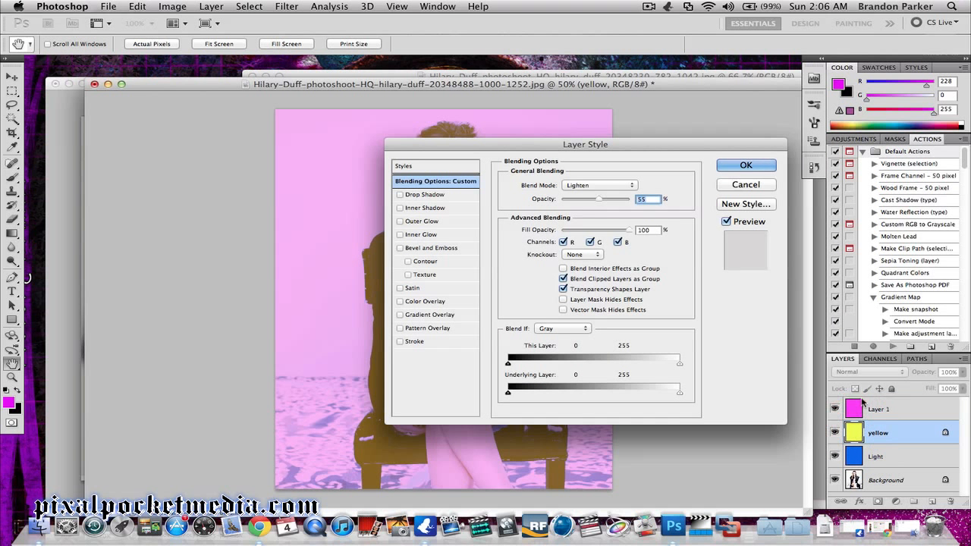
left_click(745, 166)
key("b")
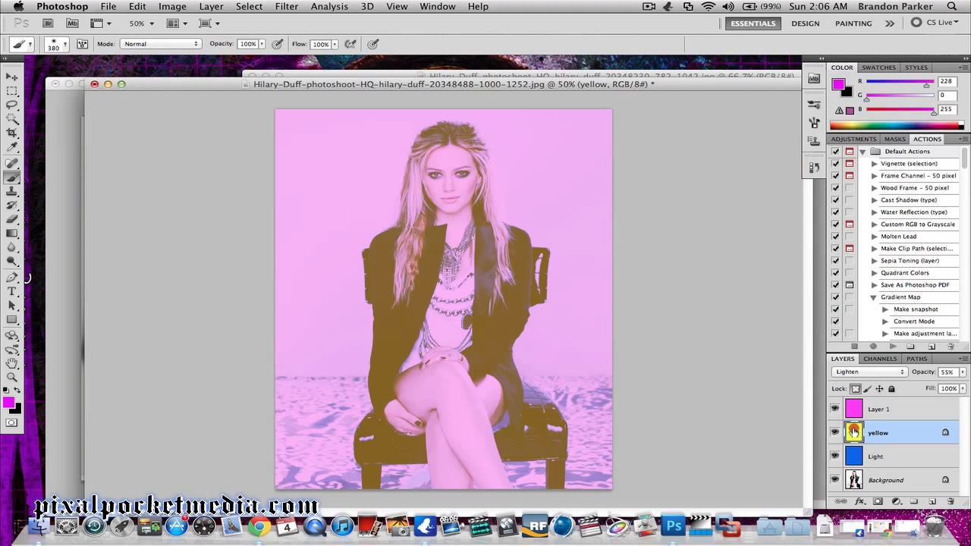
left_click_drag(855, 430, 855, 410)
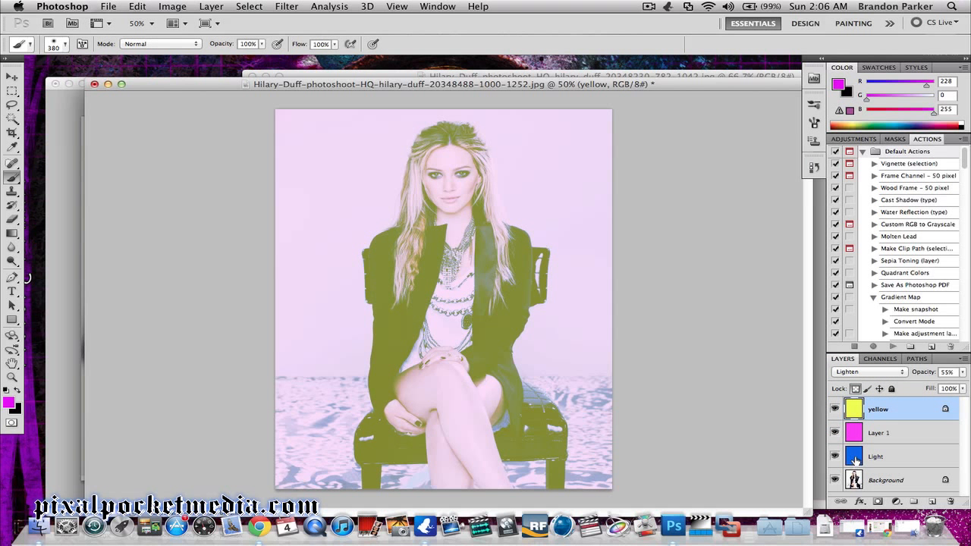
left_click_drag(855, 460, 856, 410)
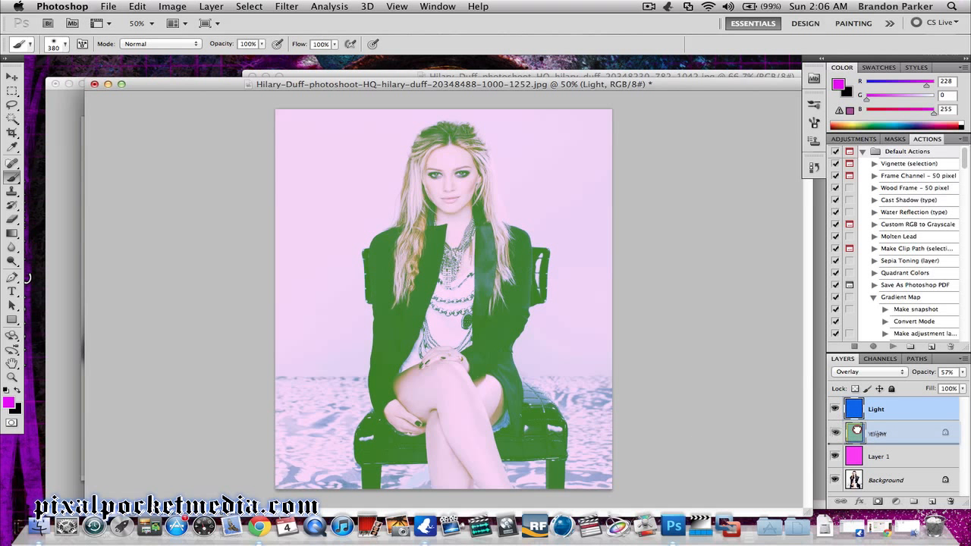
Try the Soft Light, Multiply and Screen blend modes on the Light layer, ending back on Overlay
left_click(861, 371)
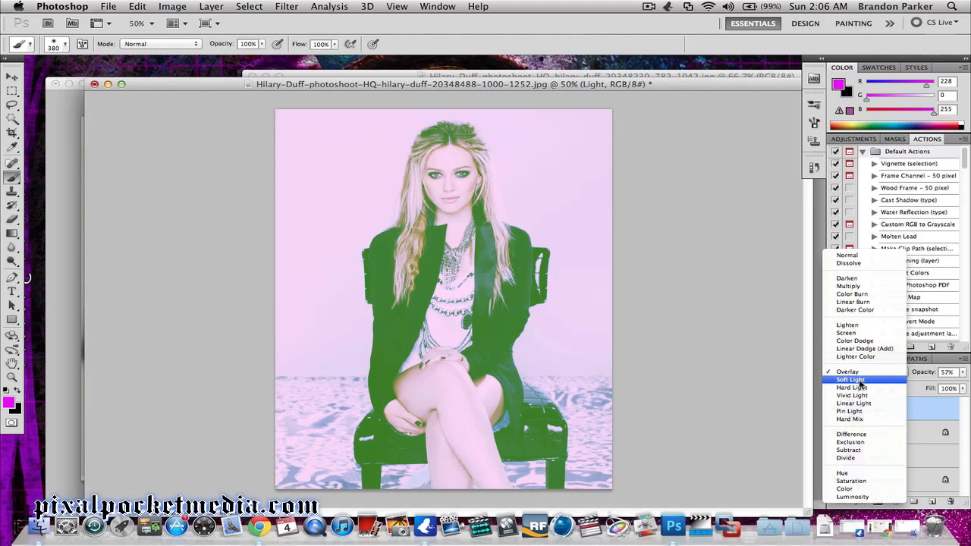
left_click(861, 379)
left_click(859, 372)
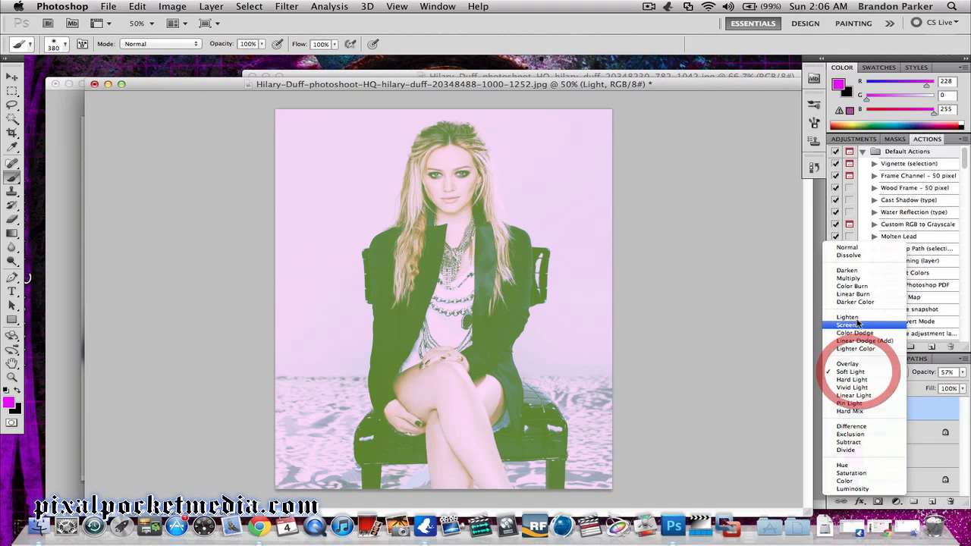
left_click(853, 284)
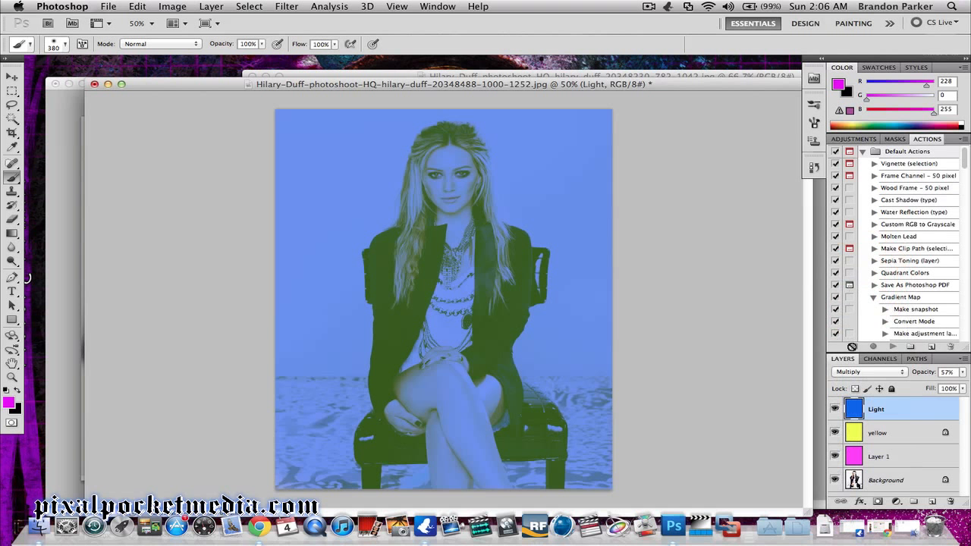
left_click(857, 373)
left_click(858, 420)
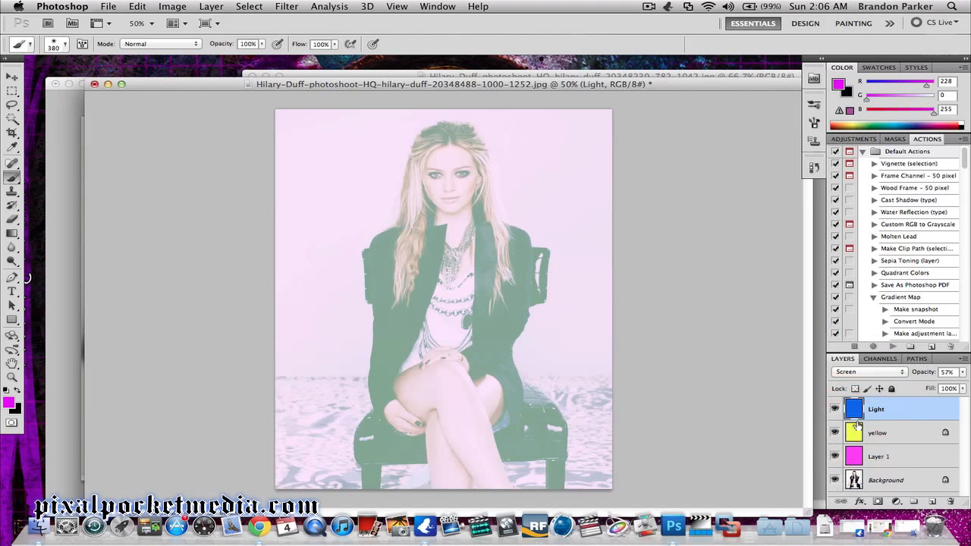
left_click(859, 371)
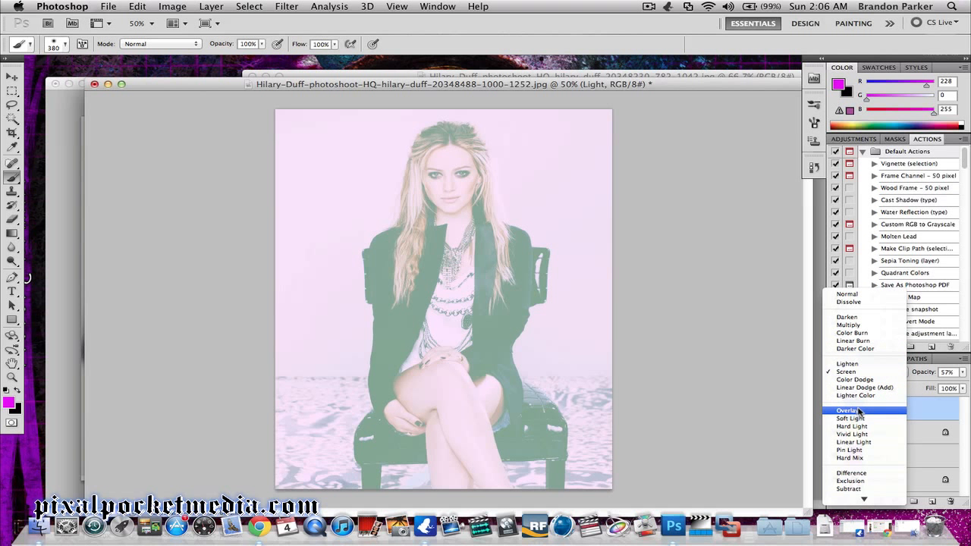
left_click(858, 422)
Move the yellow layer to the top, try Screen and Overlay on it, and set its blend mode to Soft Light
left_click(857, 438)
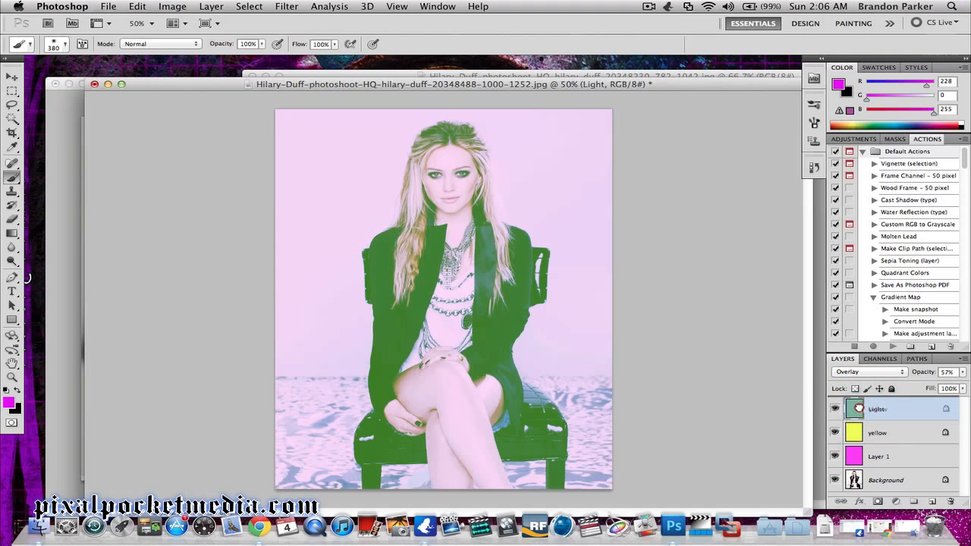
left_click(857, 372)
left_click(857, 379)
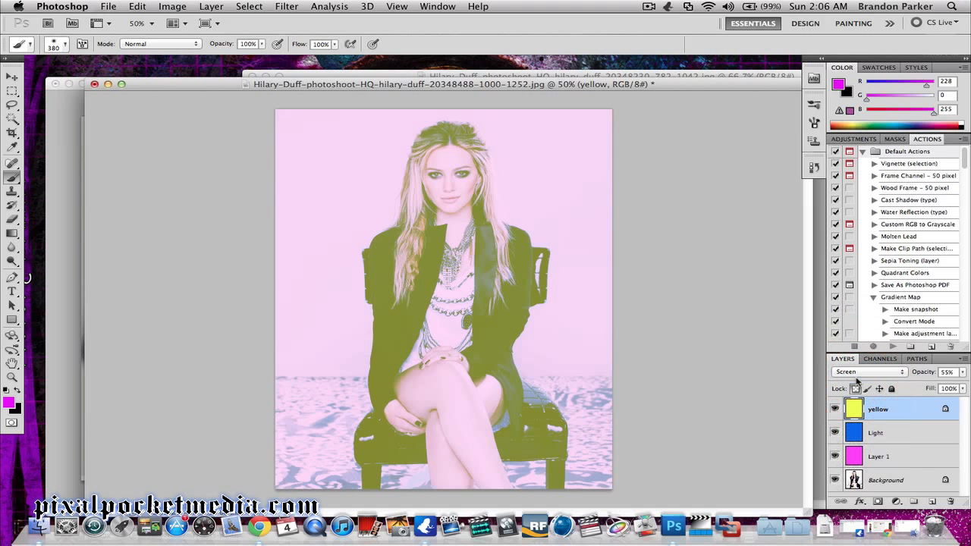
left_click(857, 372)
left_click(858, 411)
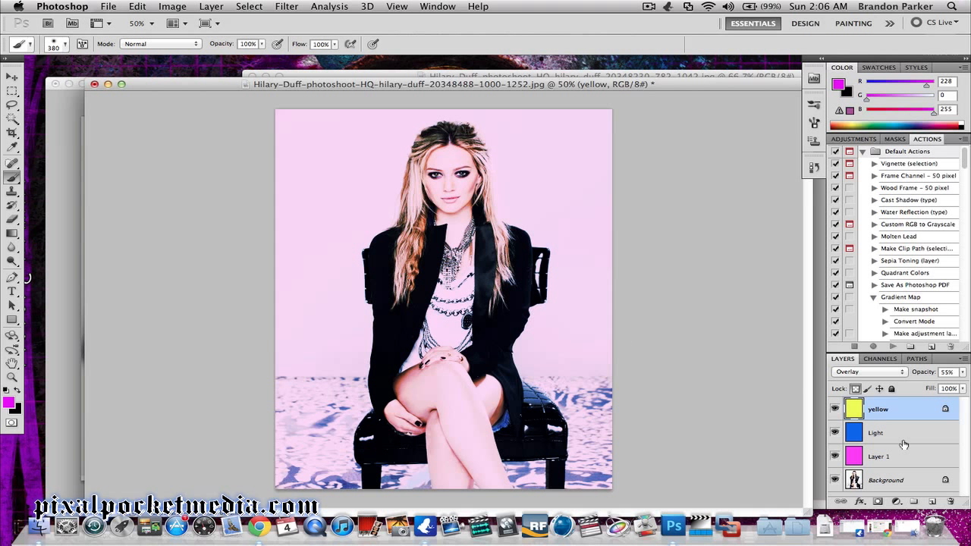
left_click(872, 372)
left_click(871, 383)
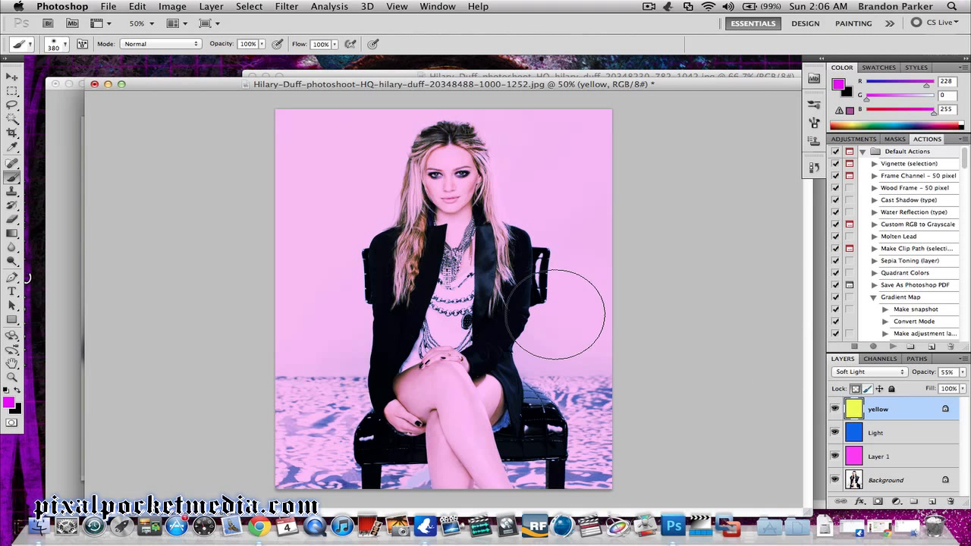
Create a new layer above the yellow layer and set the foreground color to red ff000c
left_click(210, 6)
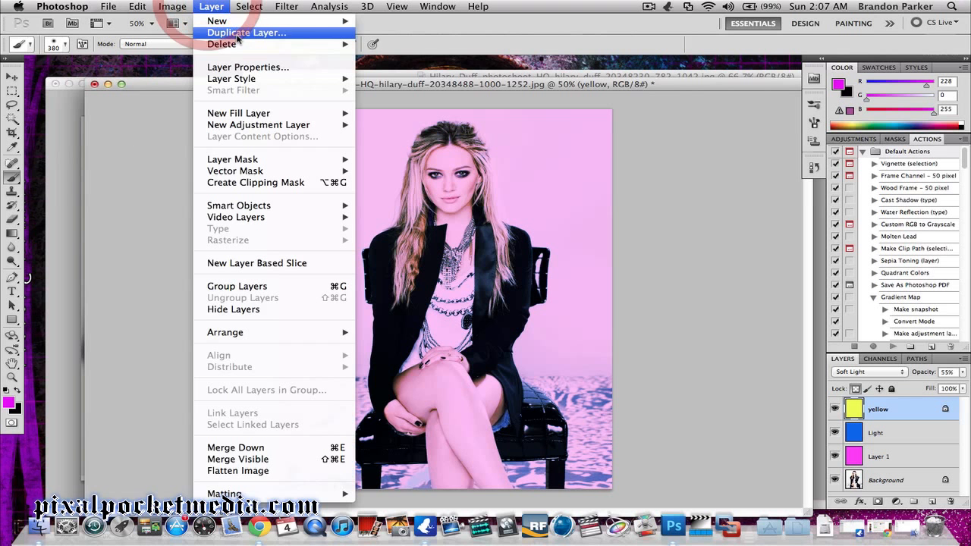
mouse_move(249, 21)
left_click(378, 28)
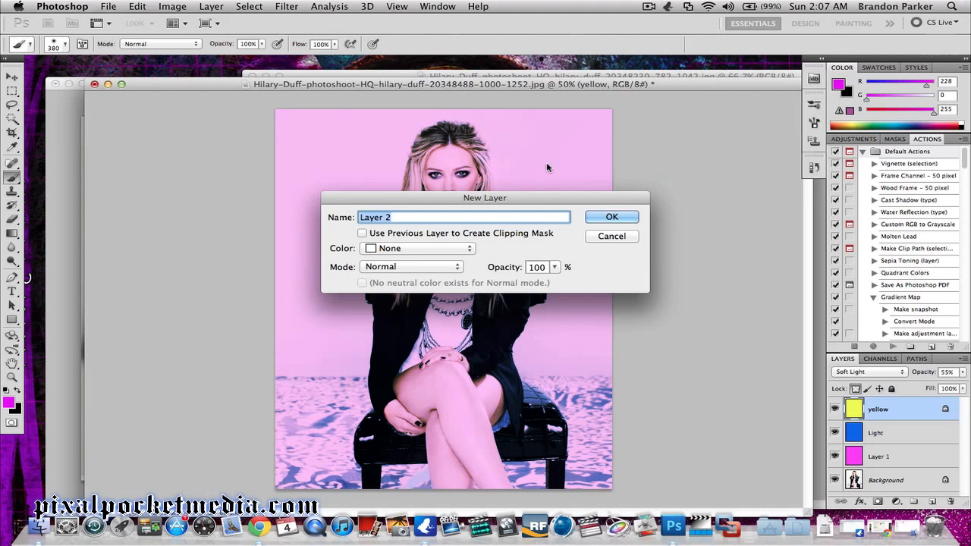
left_click(599, 218)
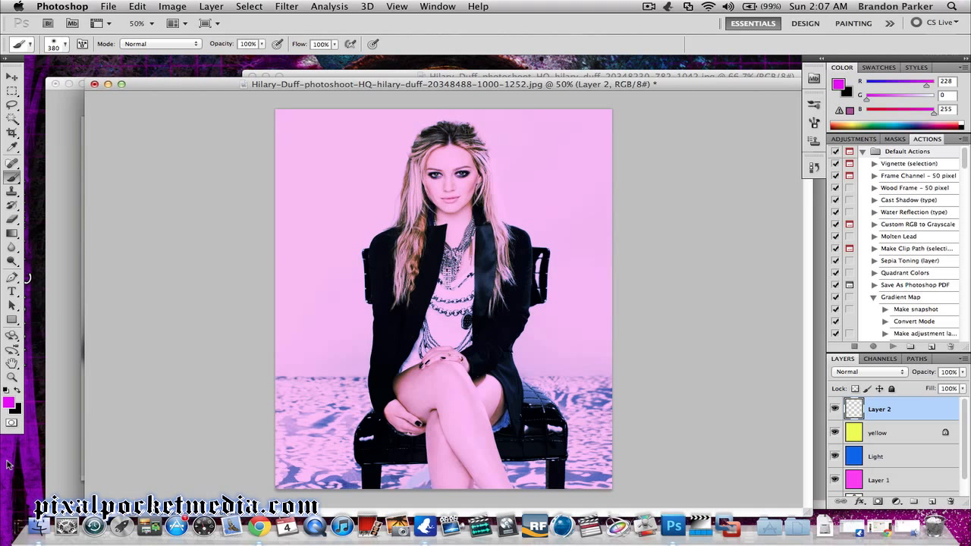
left_click(8, 402)
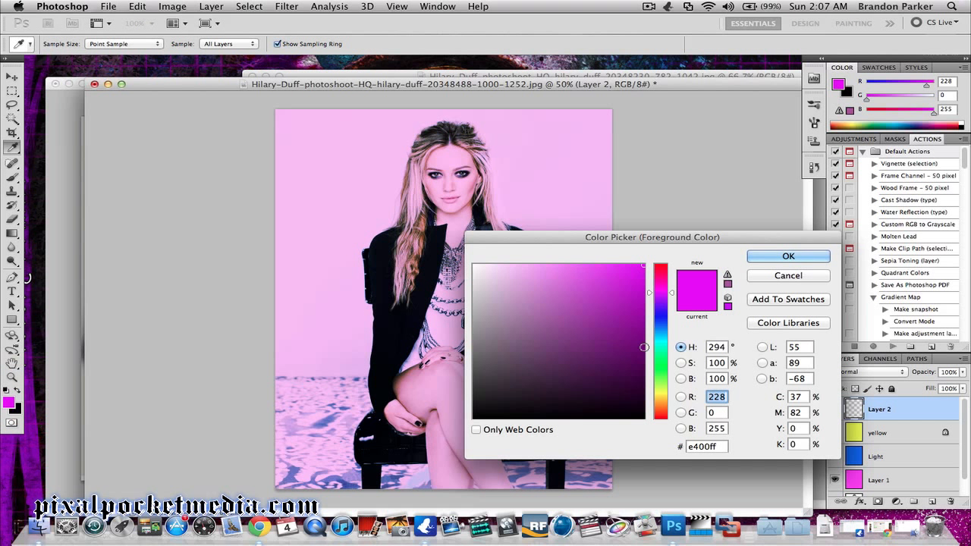
left_click_drag(666, 360, 664, 269)
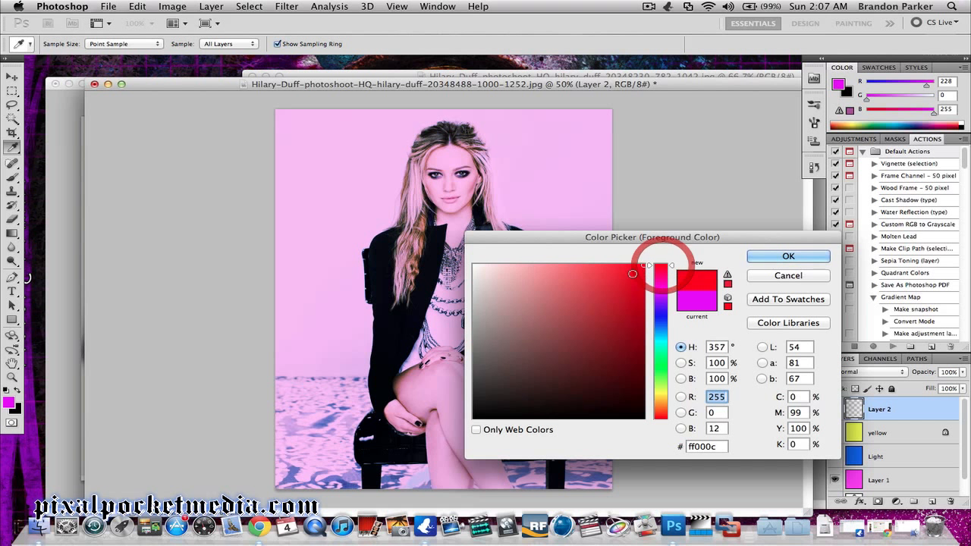
left_click(774, 258)
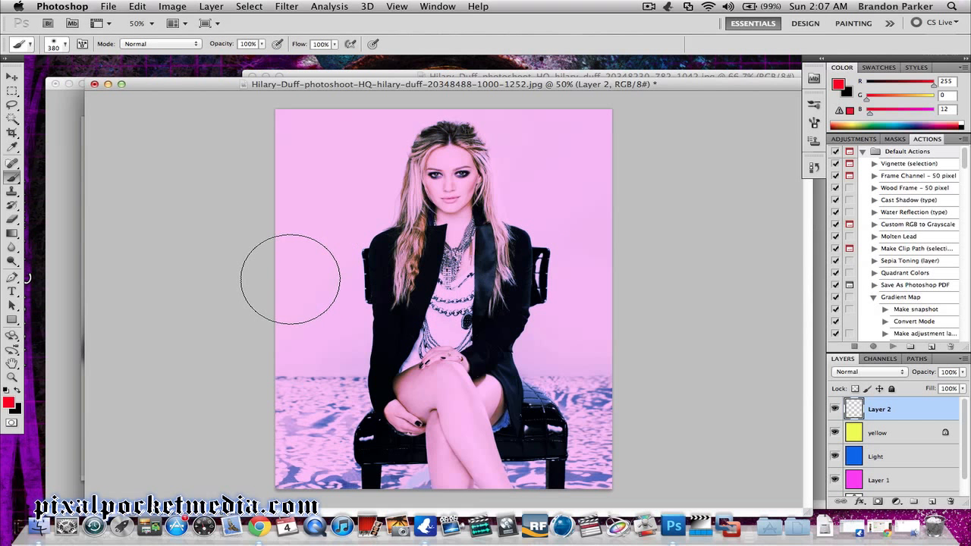
Paint the entire new layer solid red with the Brush tool
mouse_move(297, 123)
left_mouse_down()
mouse_move(298, 478)
mouse_move(629, 466)
mouse_move(460, 460)
mouse_move(332, 420)
mouse_move(333, 381)
mouse_move(451, 367)
mouse_move(532, 315)
mouse_move(501, 157)
mouse_move(440, 168)
mouse_move(400, 147)
mouse_move(388, 119)
mouse_move(379, 328)
mouse_move(325, 217)
mouse_move(563, 68)
mouse_move(673, 56)
mouse_move(596, 142)
left_mouse_up()
left_click_drag(556, 412, 542, 483)
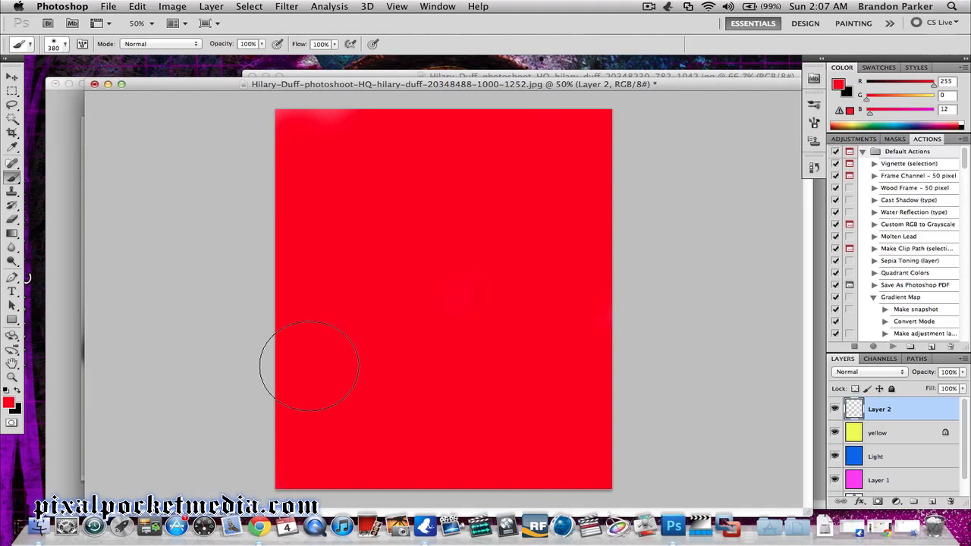
mouse_move(309, 366)
left_mouse_down()
mouse_move(299, 82)
mouse_move(289, 412)
left_mouse_up()
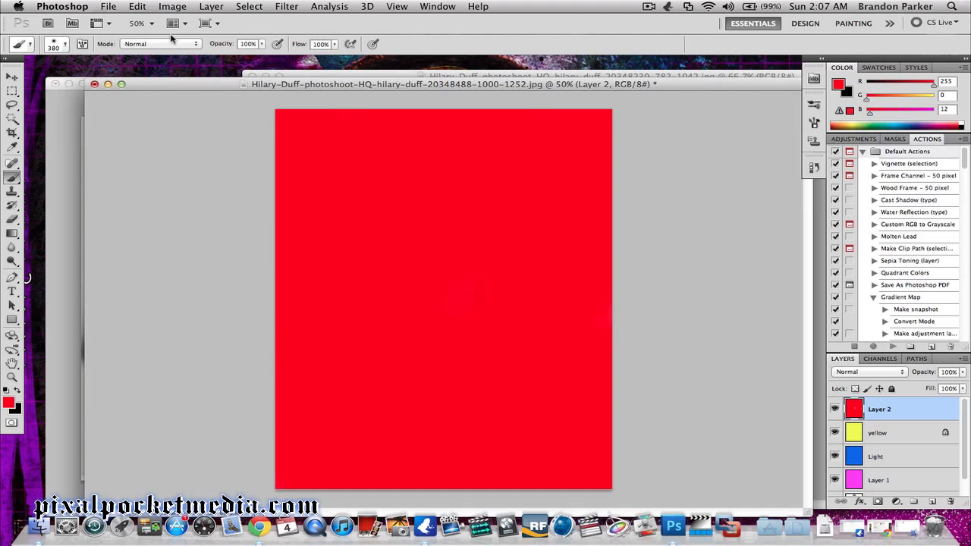
left_click(211, 7)
left_click(212, 7)
Try the Multiply, Color Burn, Linear Burn, Darker Color and Lighten blend modes on the red layer
left_click(851, 372)
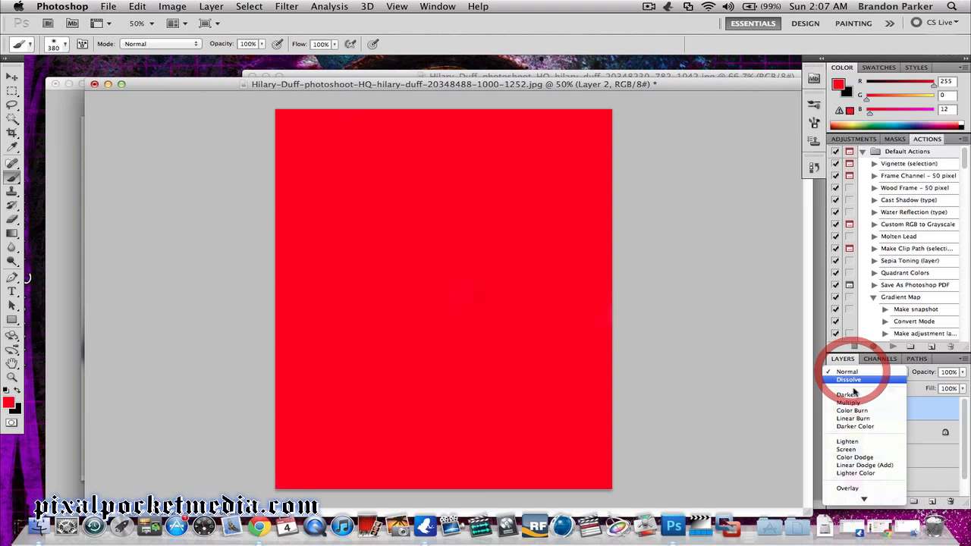
left_click(851, 402)
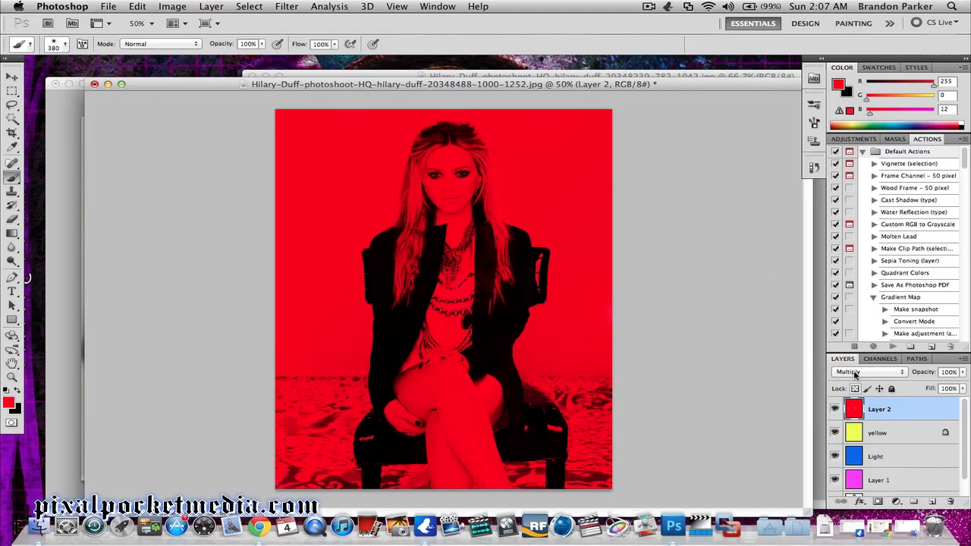
left_click(855, 373)
left_click(856, 382)
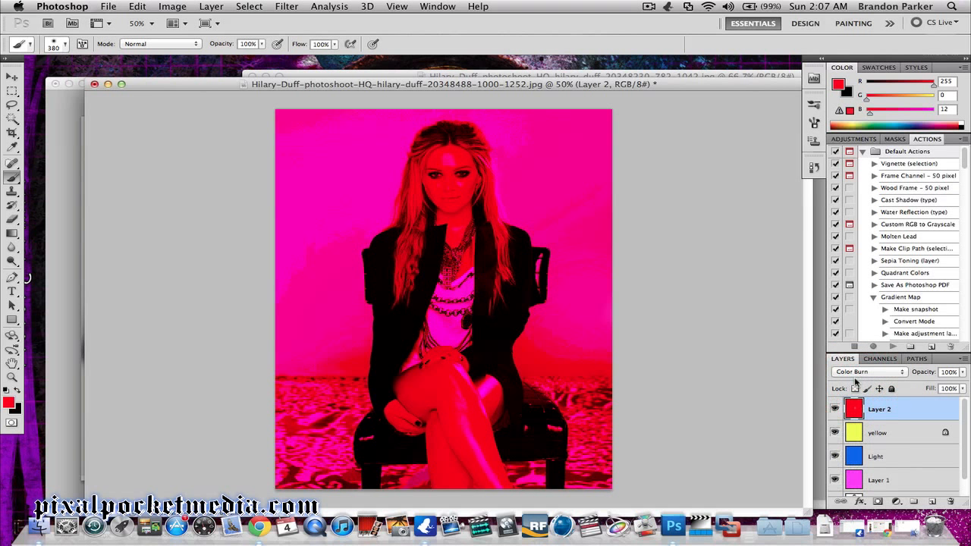
left_click(857, 372)
left_click(857, 379)
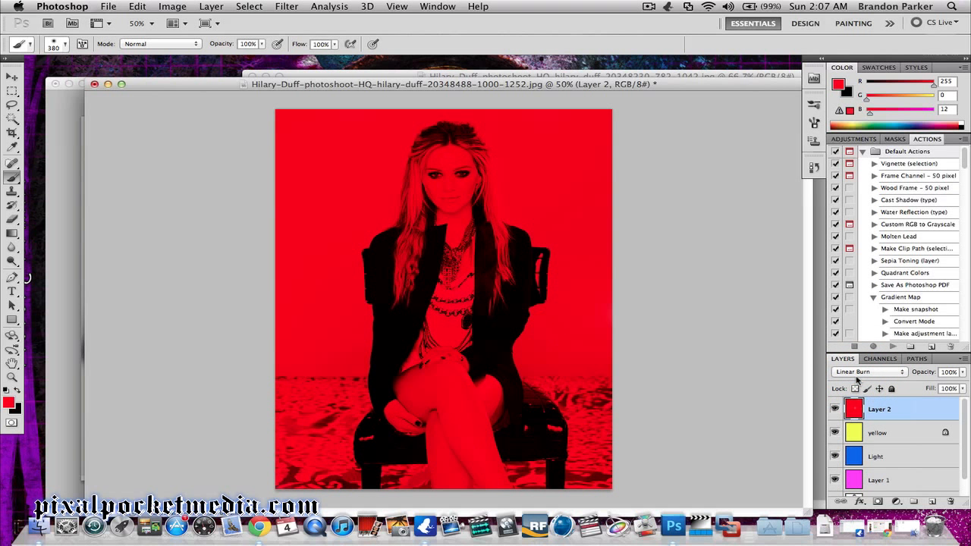
left_click(857, 372)
left_click(855, 379)
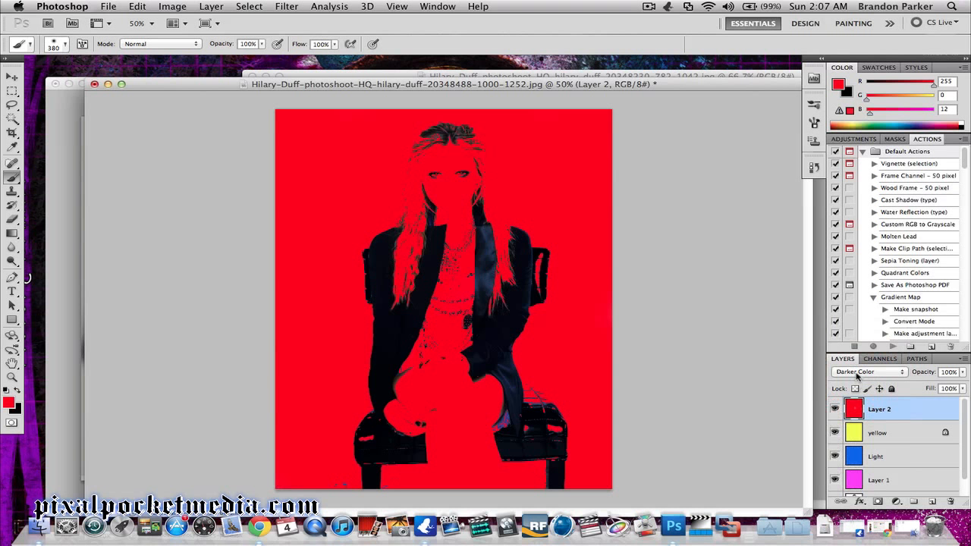
left_click(857, 372)
left_click(856, 385)
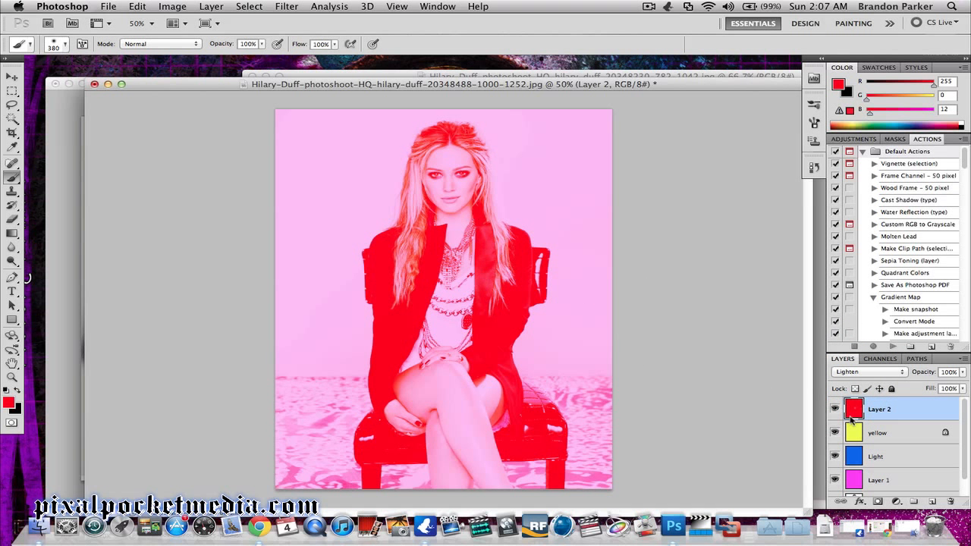
Lower the red layer's opacity to 50%, try Screen on it, and set its blend mode to Overlay
left_click_drag(962, 371, 925, 387)
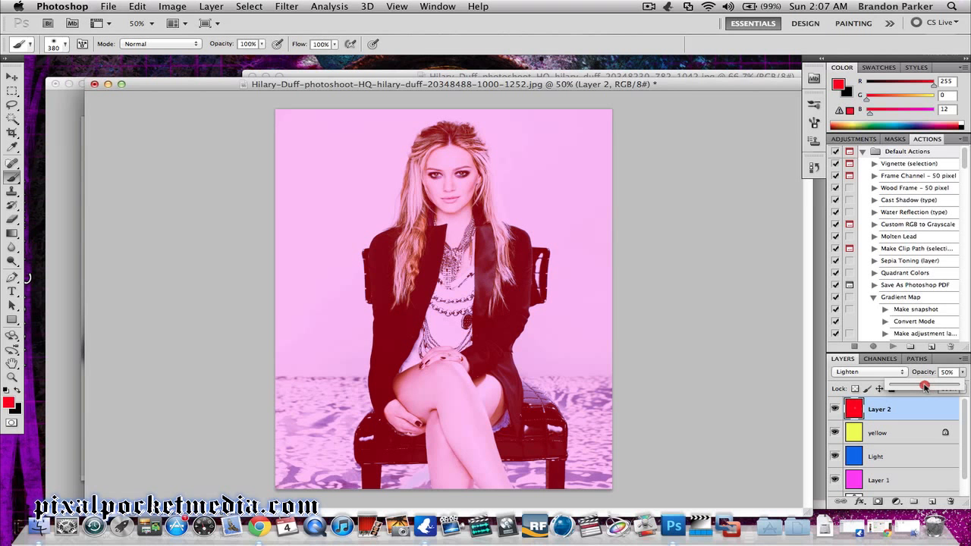
left_click(872, 371)
left_click(852, 384)
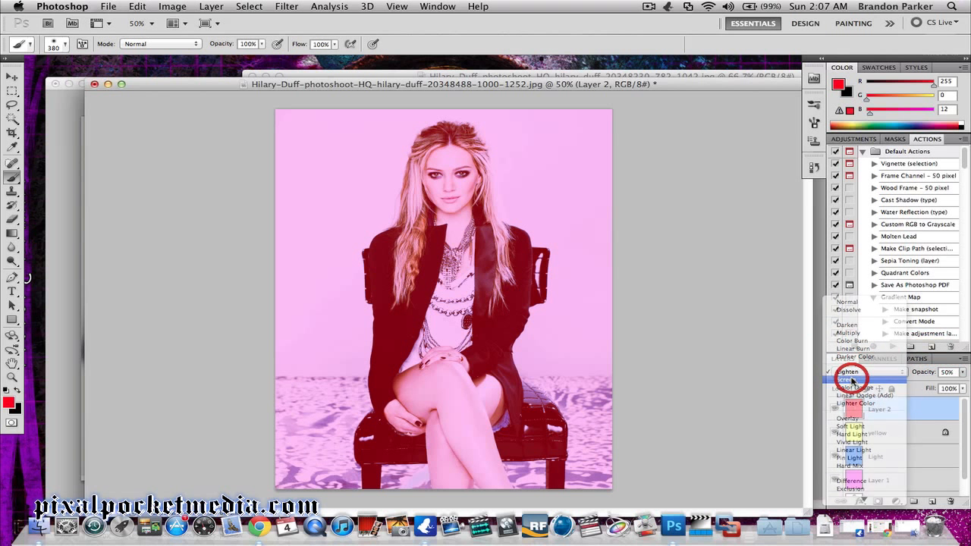
left_click(857, 371)
left_click(853, 412)
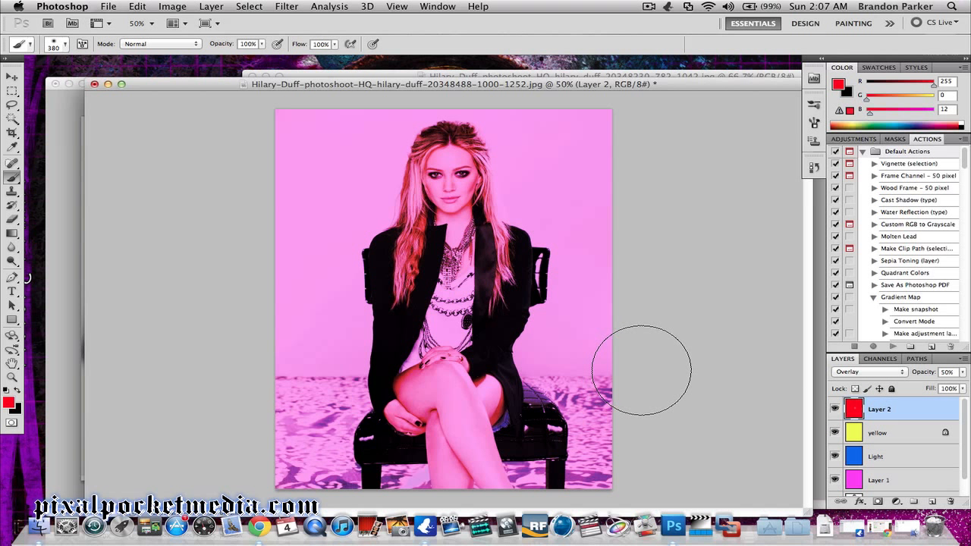
Try the Soft Light, Hard Light, Vivid Light, Linear Light and Pin Light blend modes on the red layer
left_click(848, 372)
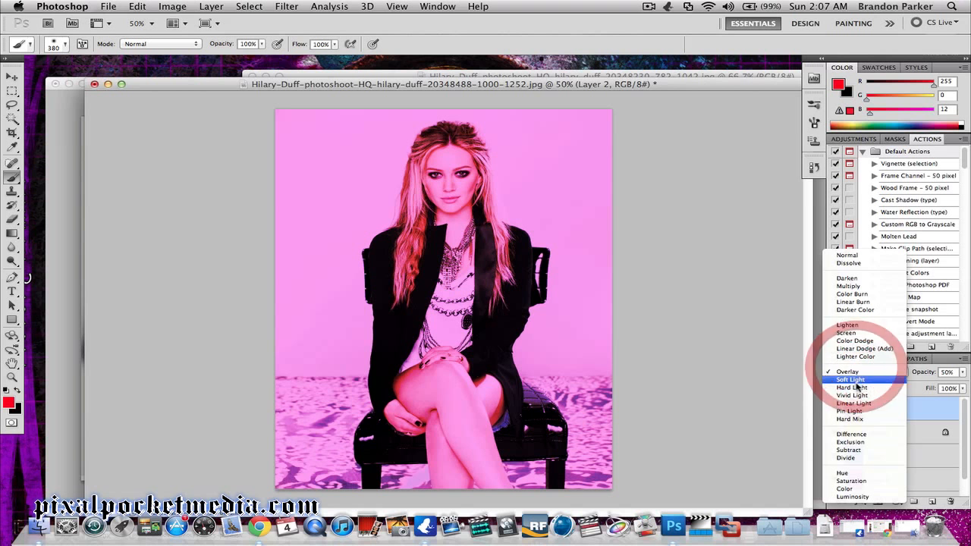
left_click(852, 379)
left_click(855, 372)
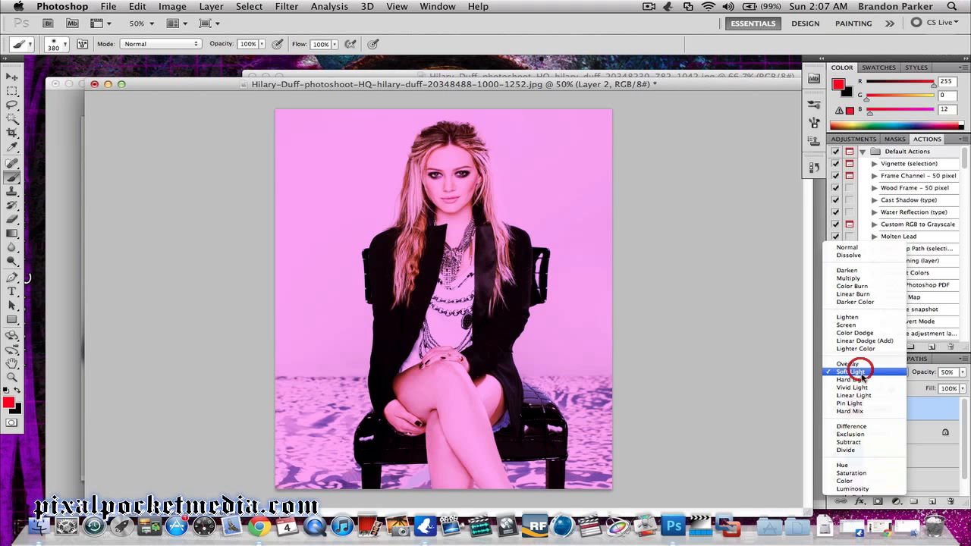
left_click(853, 379)
left_click(864, 372)
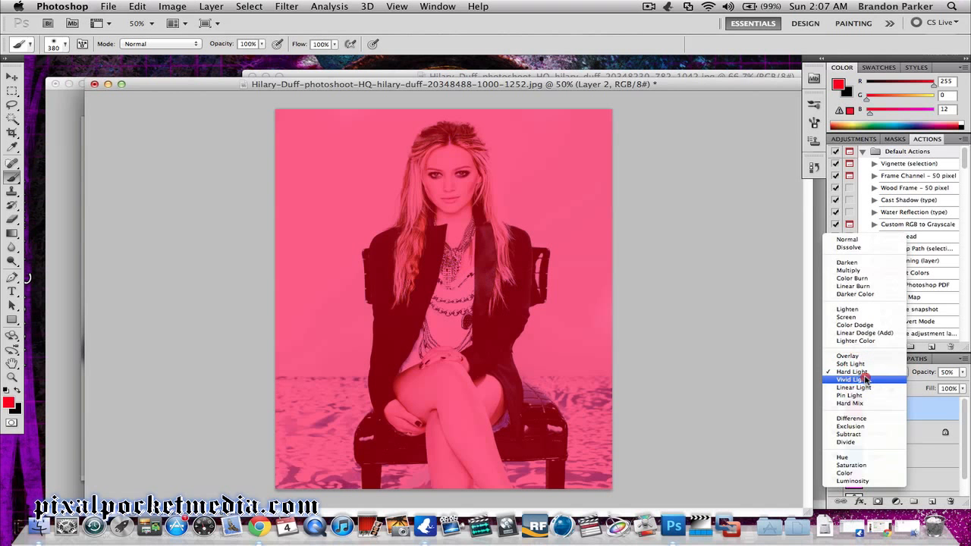
left_click(857, 379)
left_click(861, 372)
left_click(864, 381)
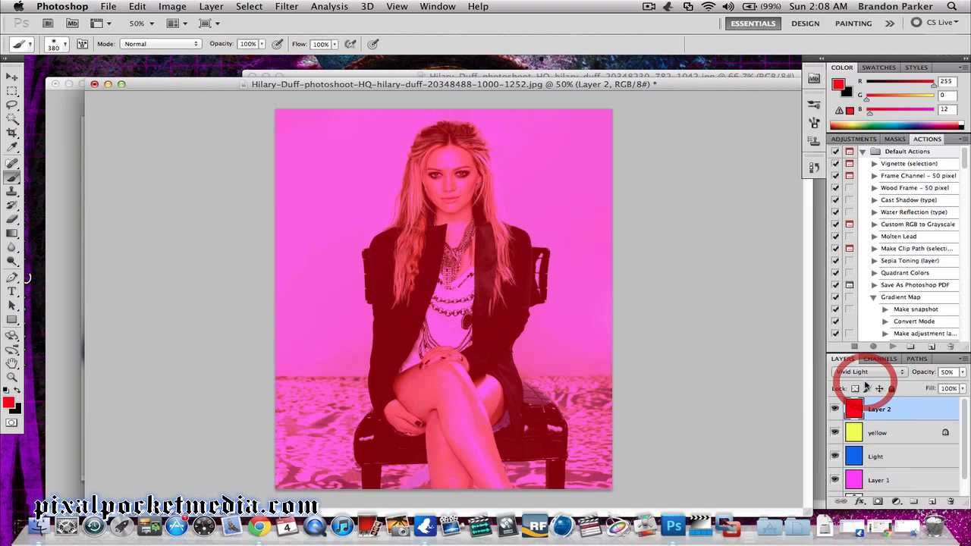
left_click(865, 371)
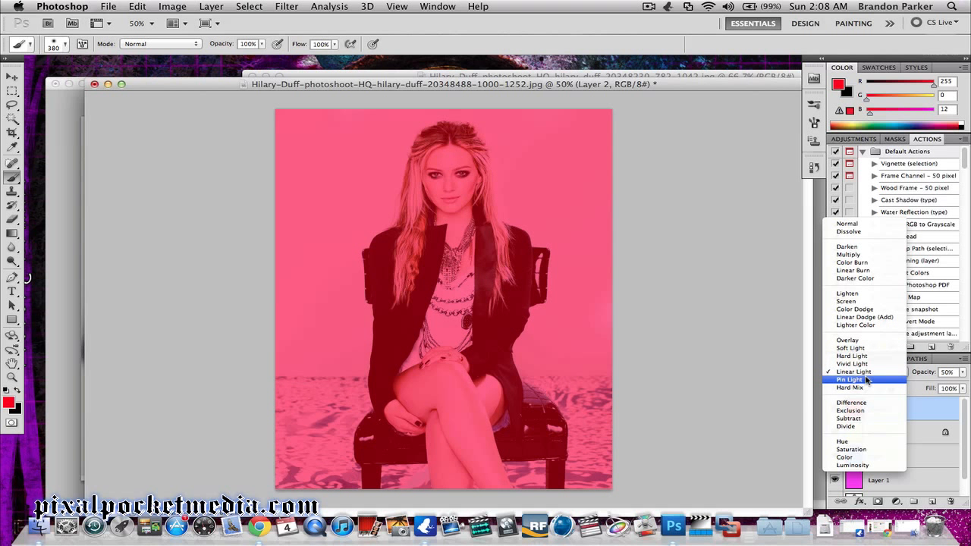
left_click(869, 379)
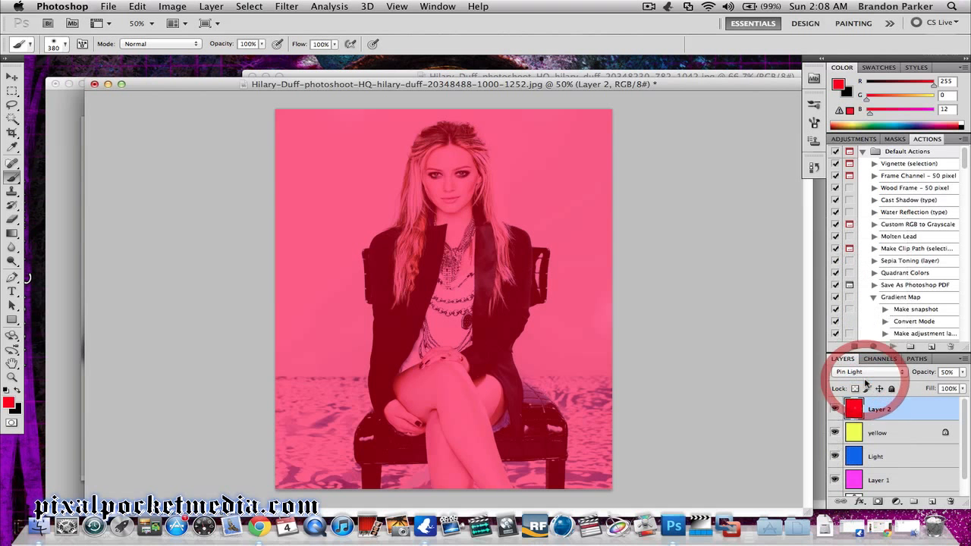
Try the Difference, Exclusion, Subtract and Divide blend modes on the red layer
left_click(862, 371)
left_click(859, 395)
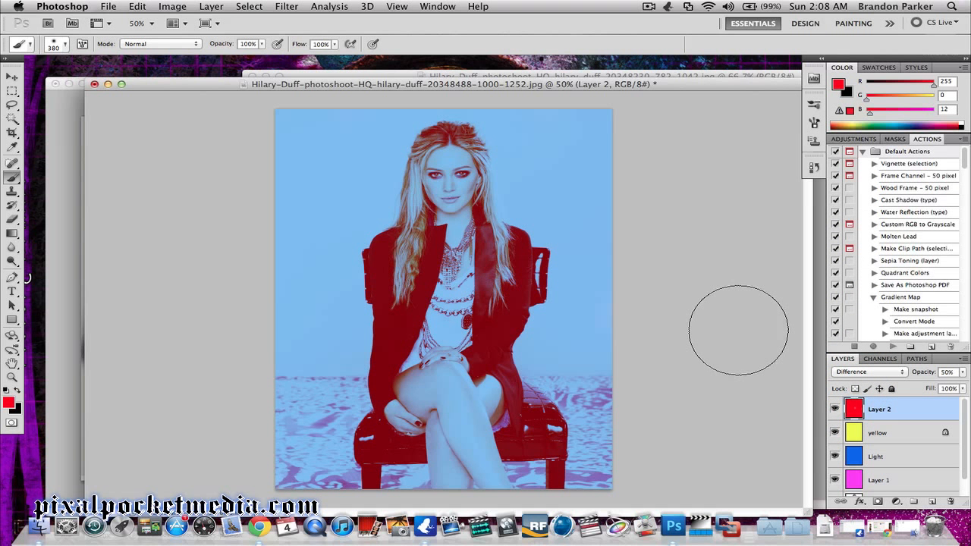
left_click(865, 373)
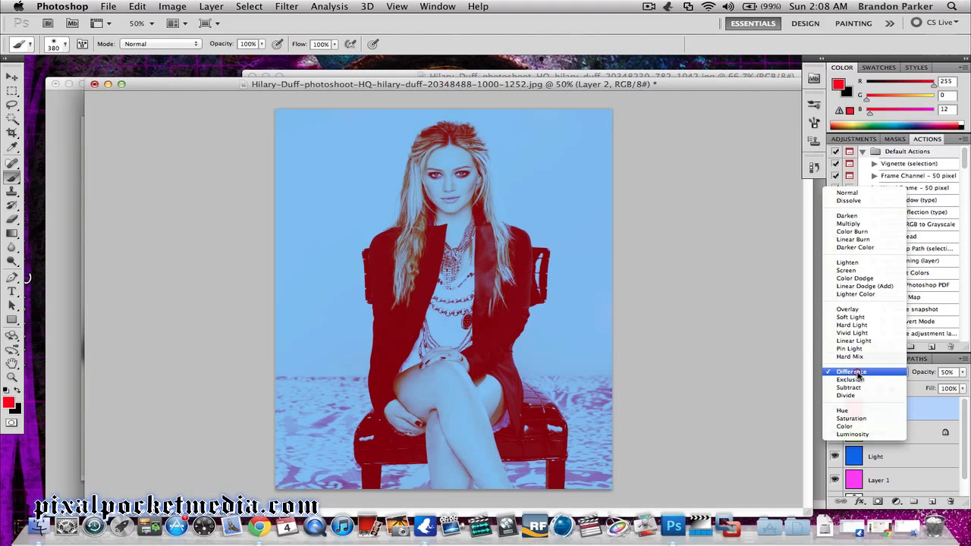
left_click(860, 383)
left_click(860, 373)
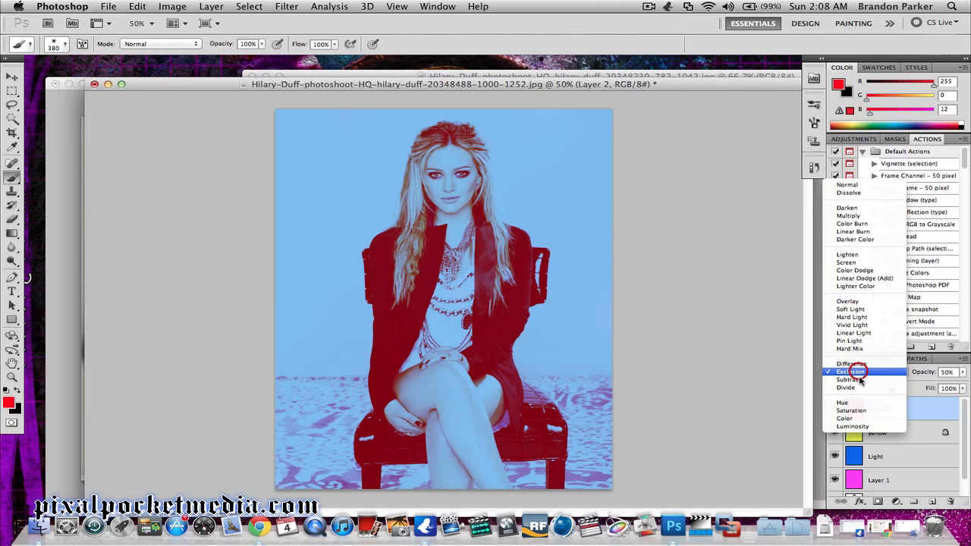
left_click(861, 382)
left_click(860, 373)
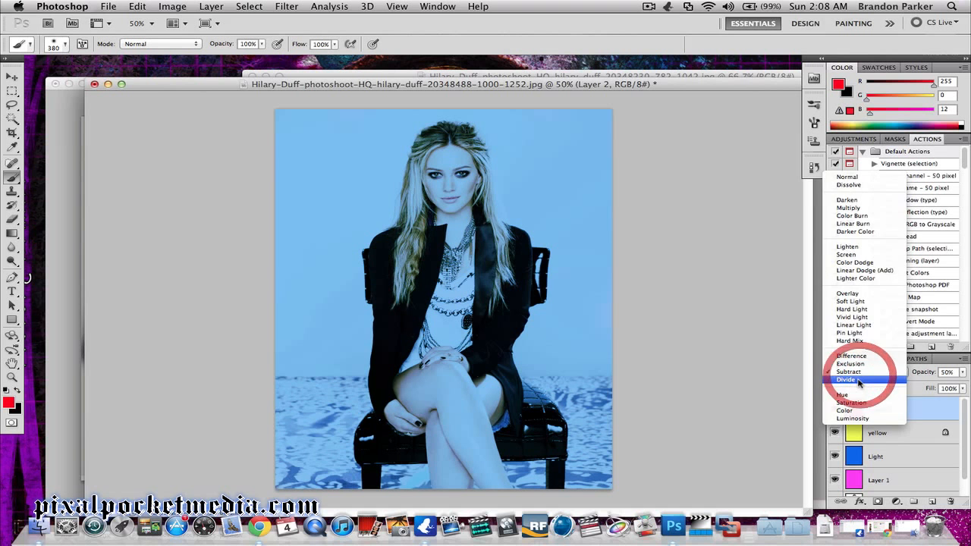
left_click(859, 383)
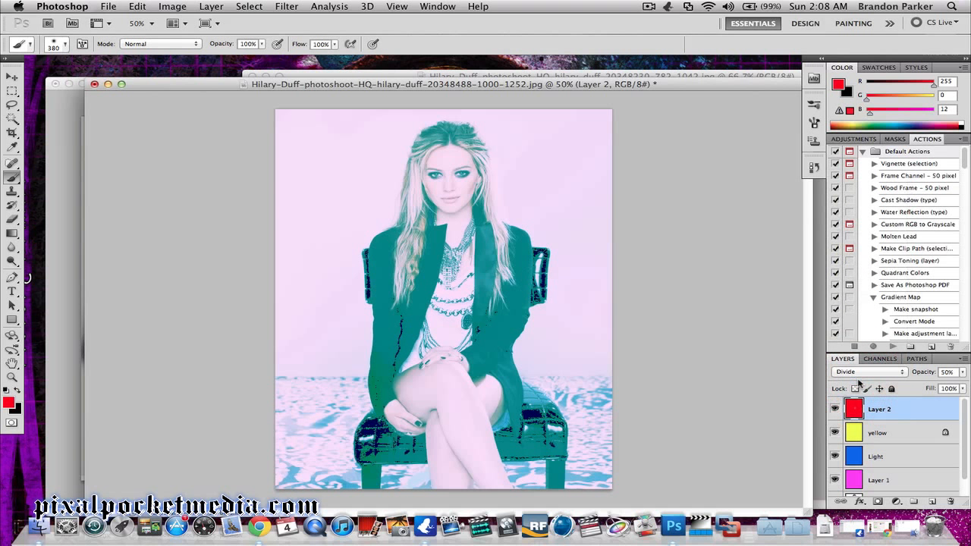
Try Hue and Saturation on the red layer and set its blend mode to Color
left_click(861, 373)
left_click(863, 386)
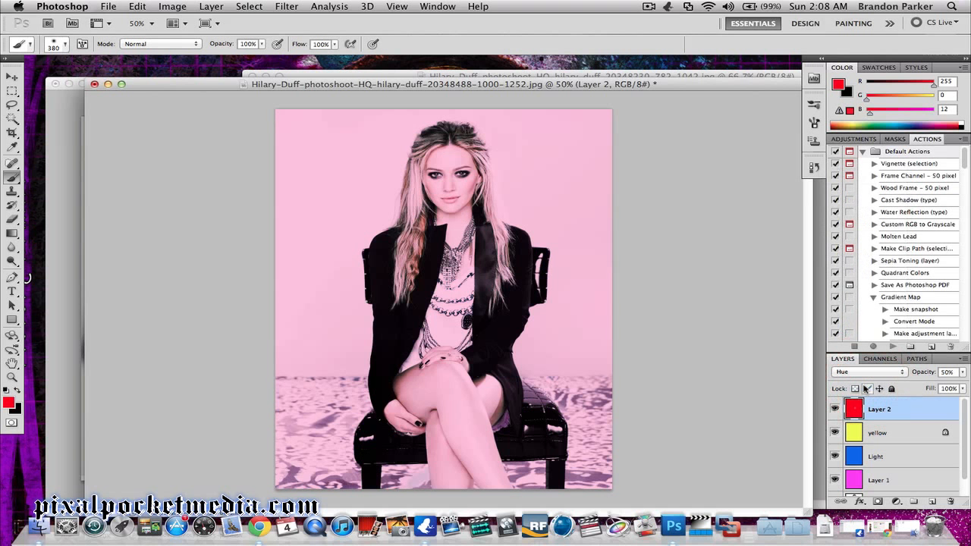
left_click(863, 373)
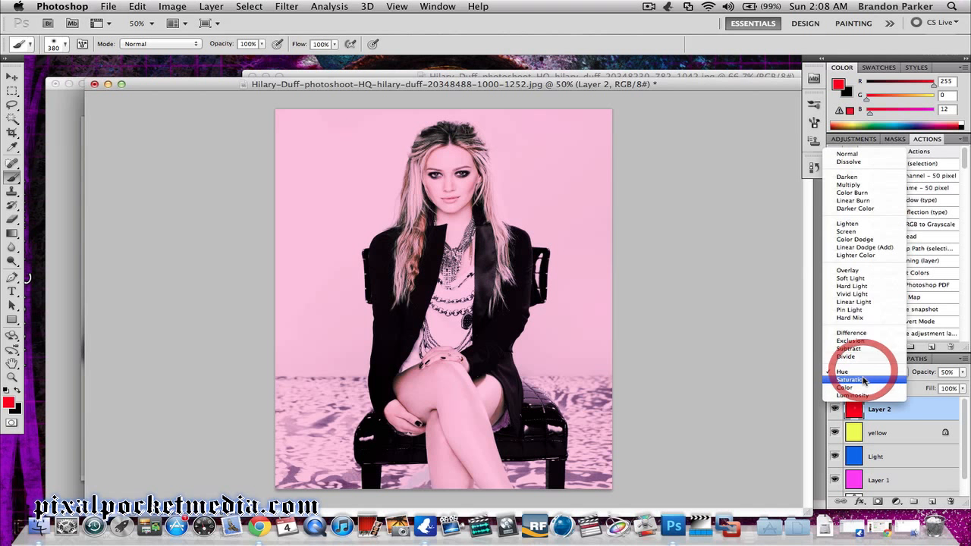
left_click(864, 383)
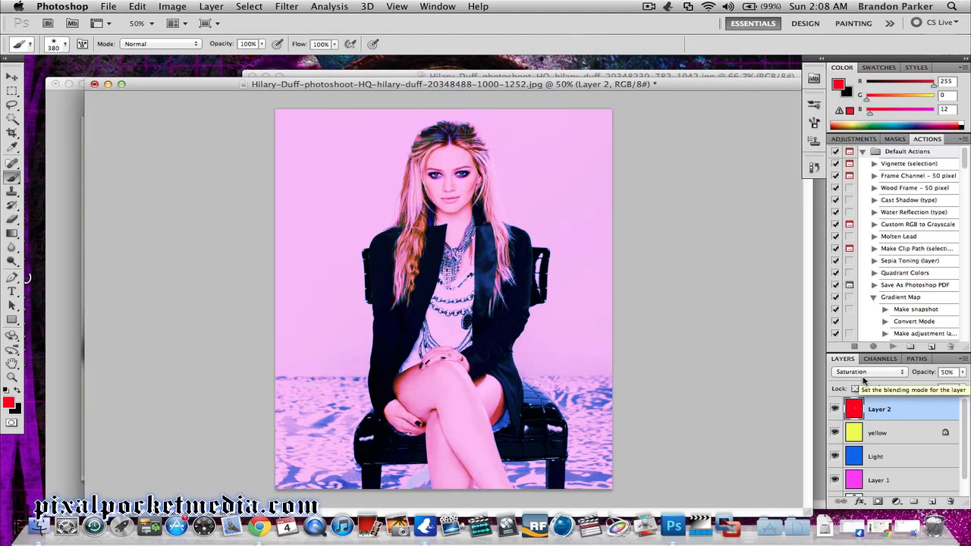
left_click(866, 372)
left_click(866, 382)
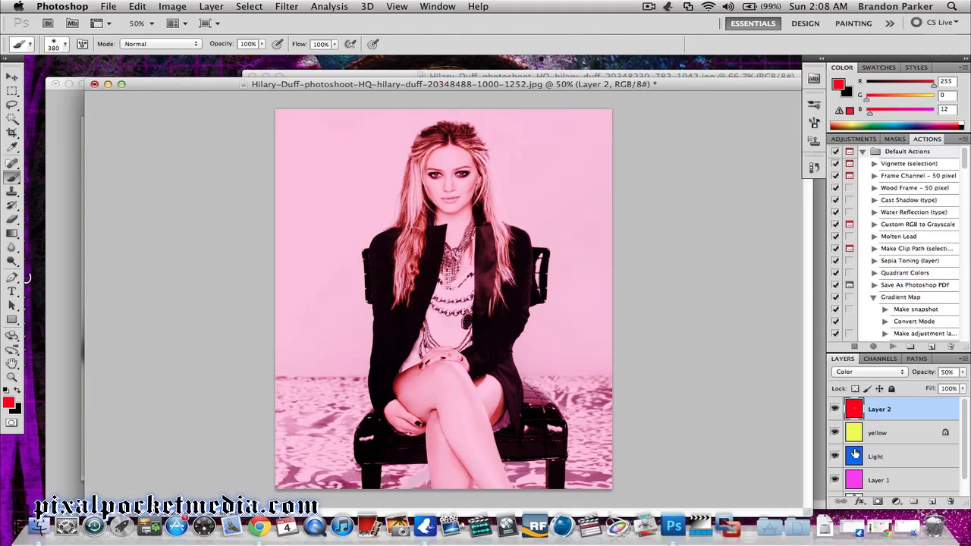
Set the foreground color to green 00ff1e and paint over the entire magenta layer with the Brush tool
left_click(853, 479)
left_click(9, 402)
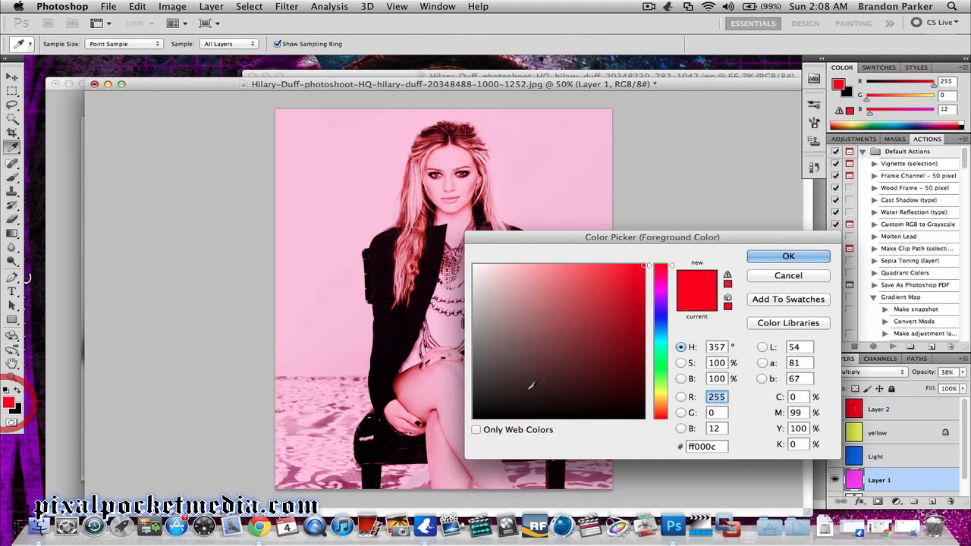
left_click(663, 366)
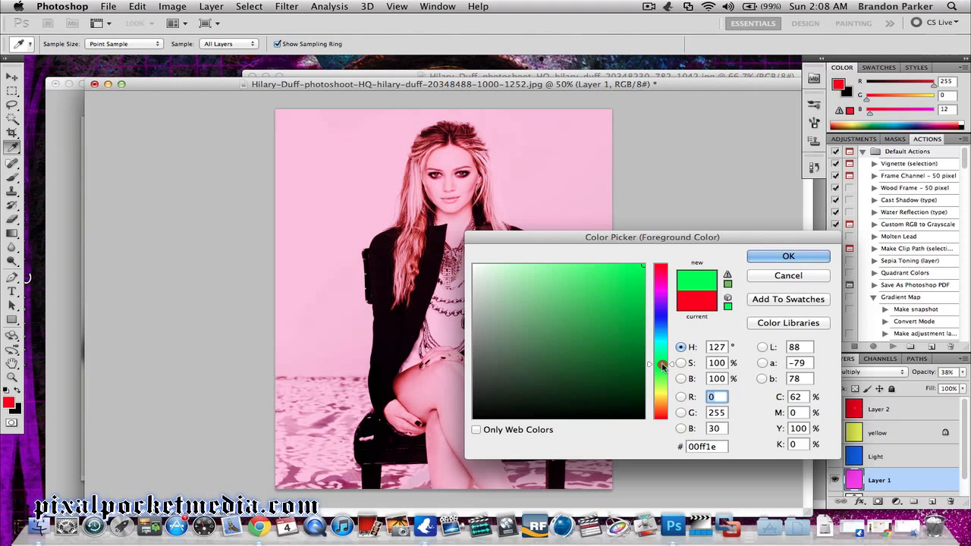
left_click(758, 255)
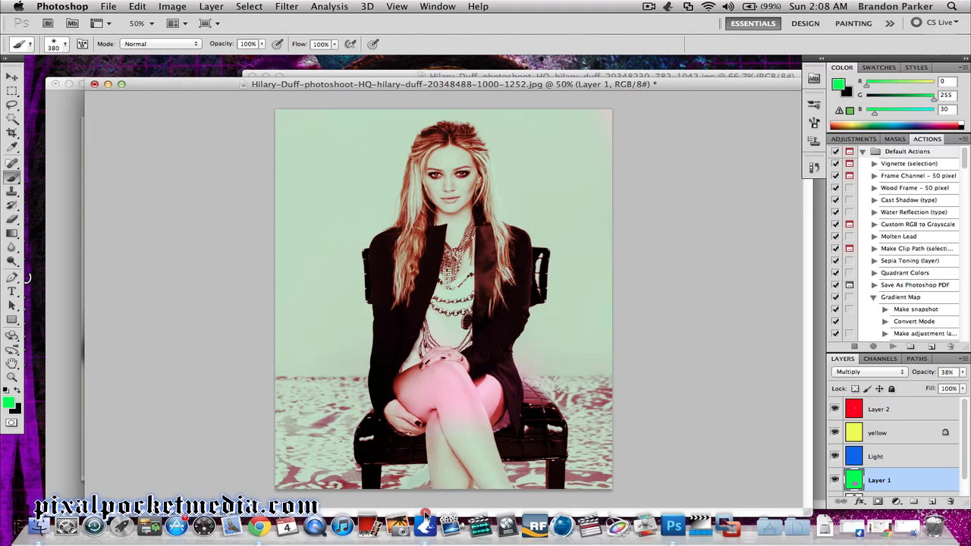
mouse_move(459, 433)
left_mouse_down()
mouse_move(460, 399)
mouse_move(397, 405)
mouse_move(351, 475)
mouse_move(421, 399)
left_mouse_up()
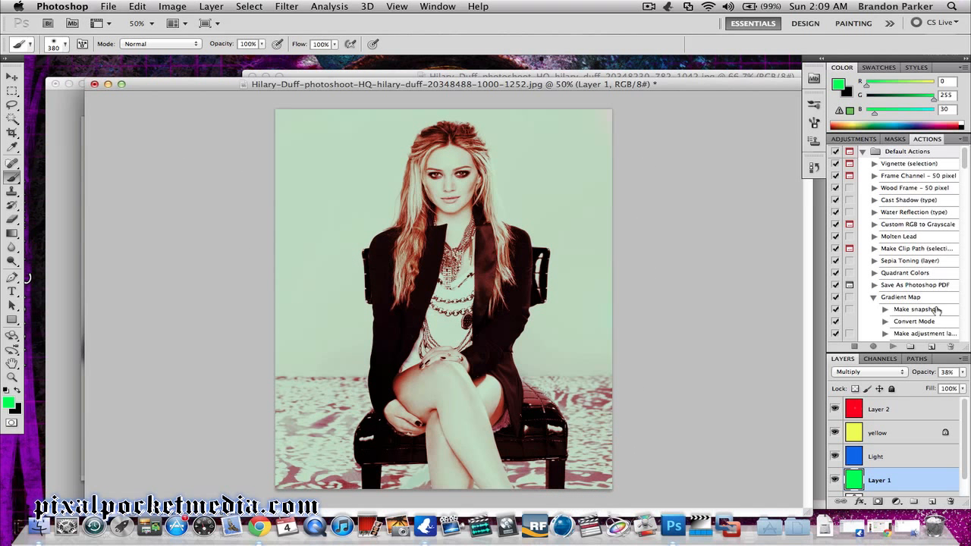
Try the full lock on the yellow layer, and release its position, transparent-pixel and full locks
scroll(942, 432, "down", 2)
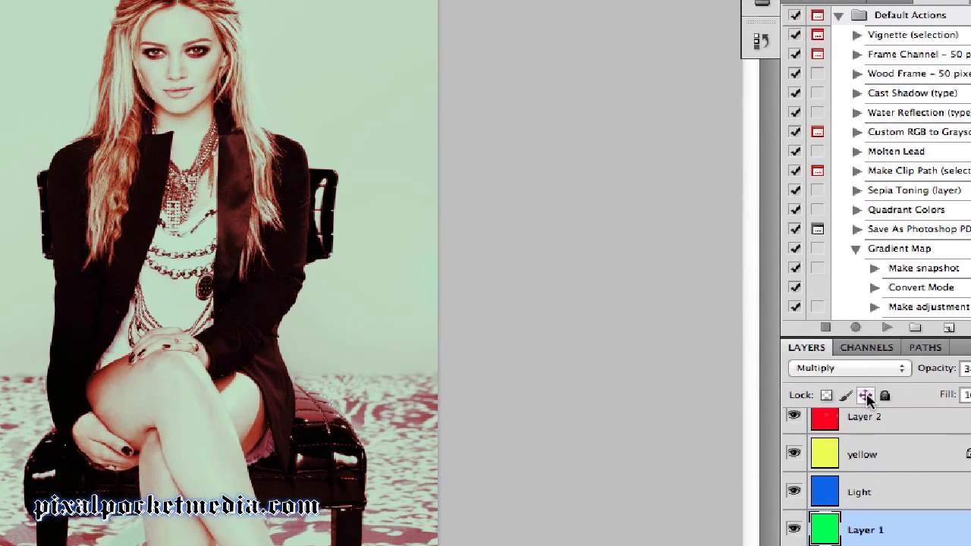
left_click(880, 389)
left_click(863, 455)
left_click(865, 395)
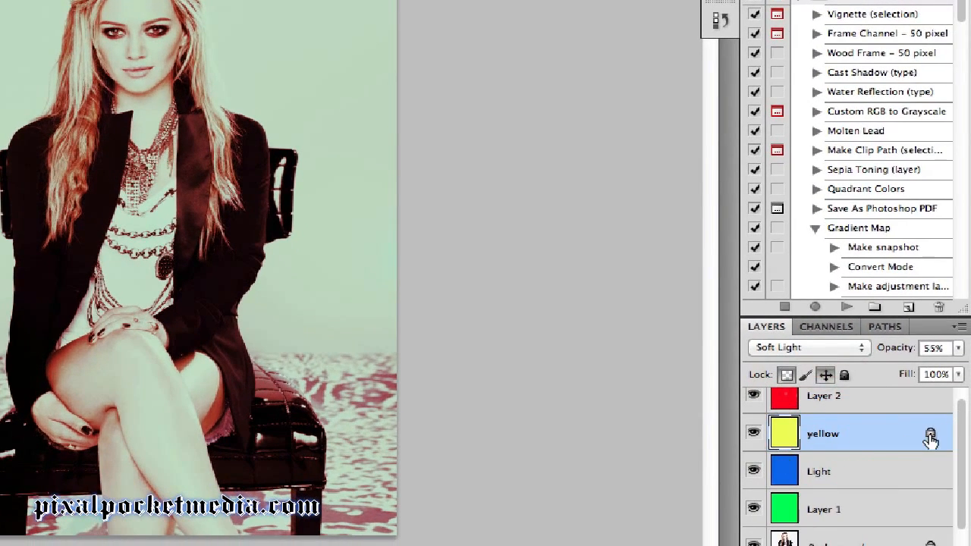
left_click(890, 440)
left_click(844, 375)
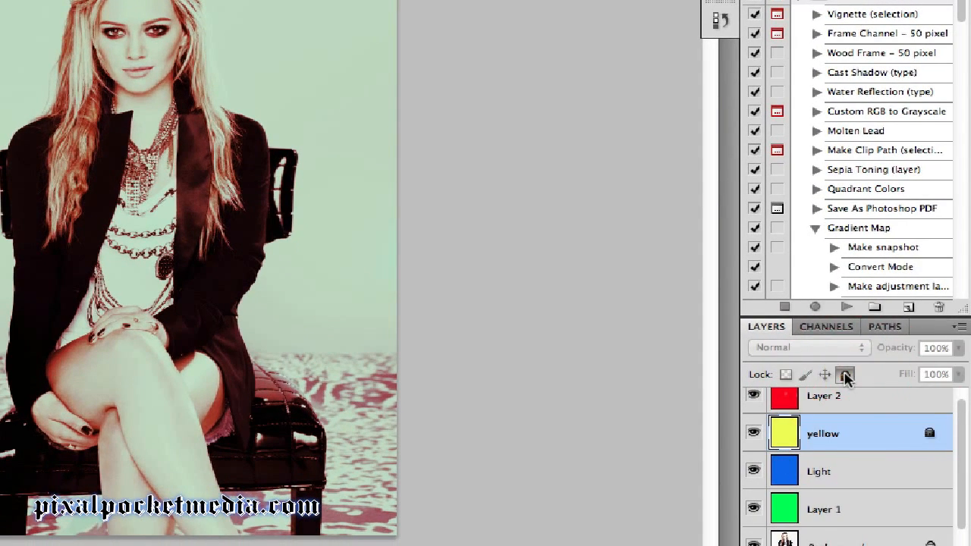
left_click(844, 374)
left_click(826, 375)
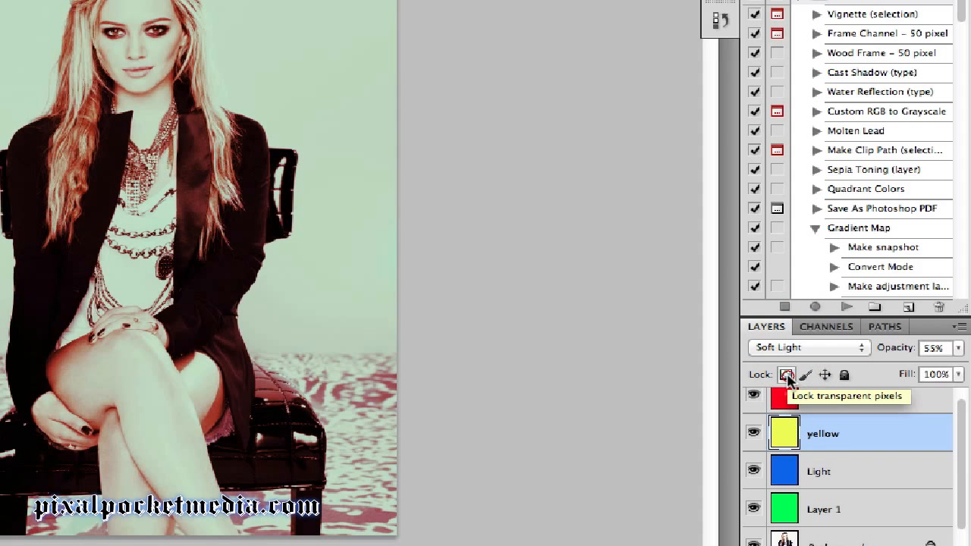
left_click(785, 374)
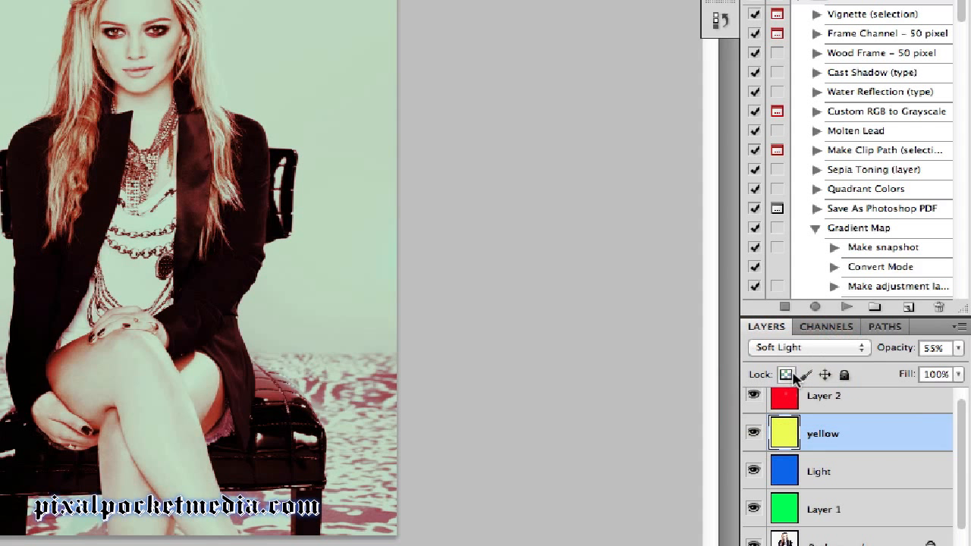
Try a 13% fill on the yellow layer and restore it to 100%
left_click(957, 375)
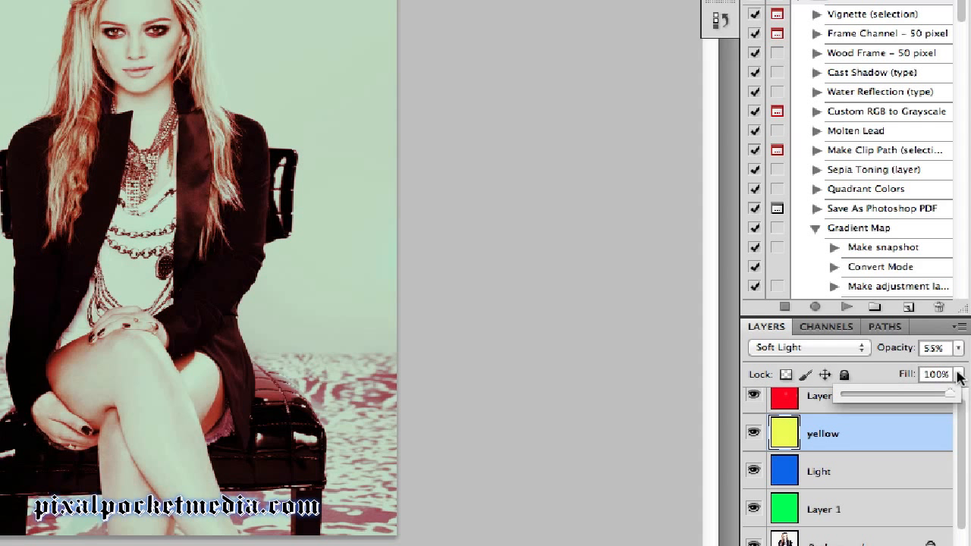
left_click_drag(957, 375, 855, 395)
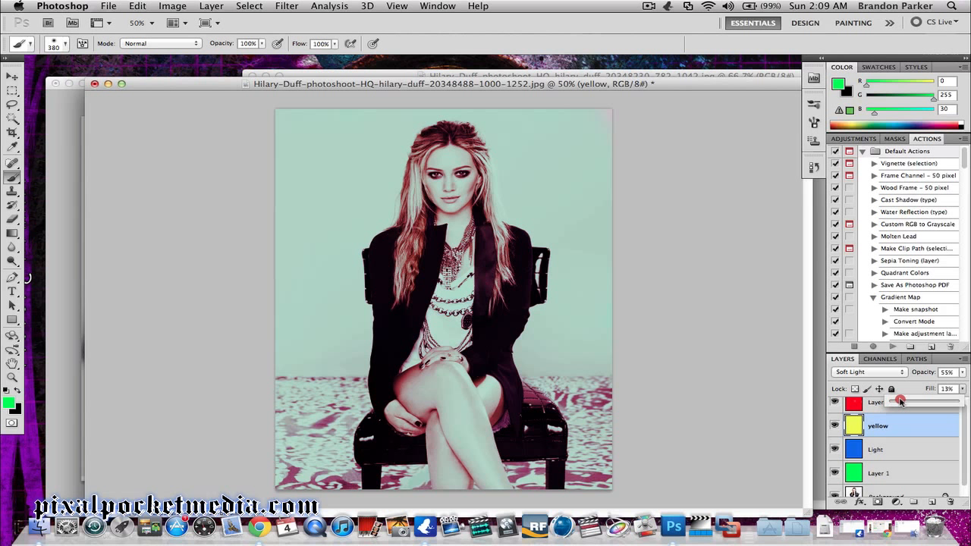
left_click_drag(900, 401, 967, 402)
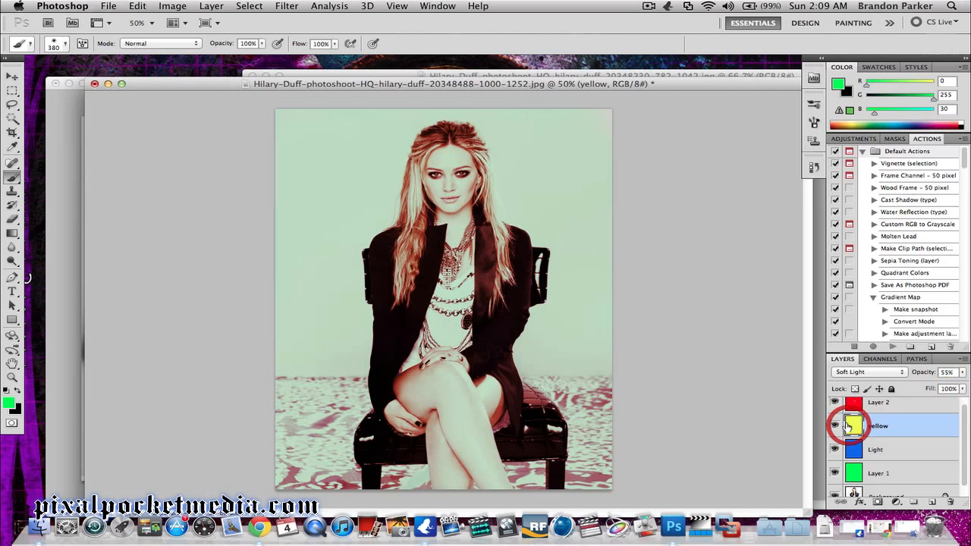
Set the foreground colour to golden yellow ffd800 and paint over the yellow layer with the brush
left_click(9, 404)
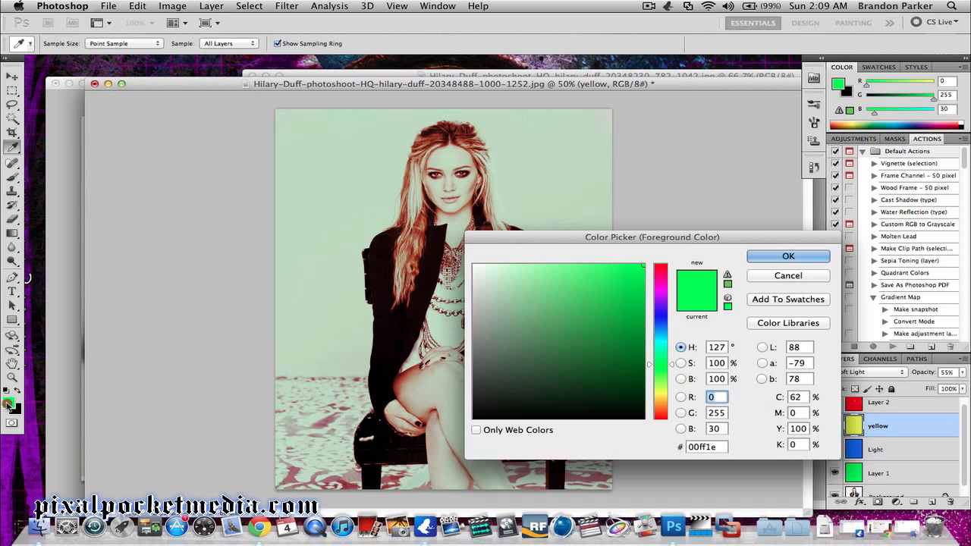
left_click(663, 395)
left_click_drag(663, 395, 662, 396)
left_click(788, 256)
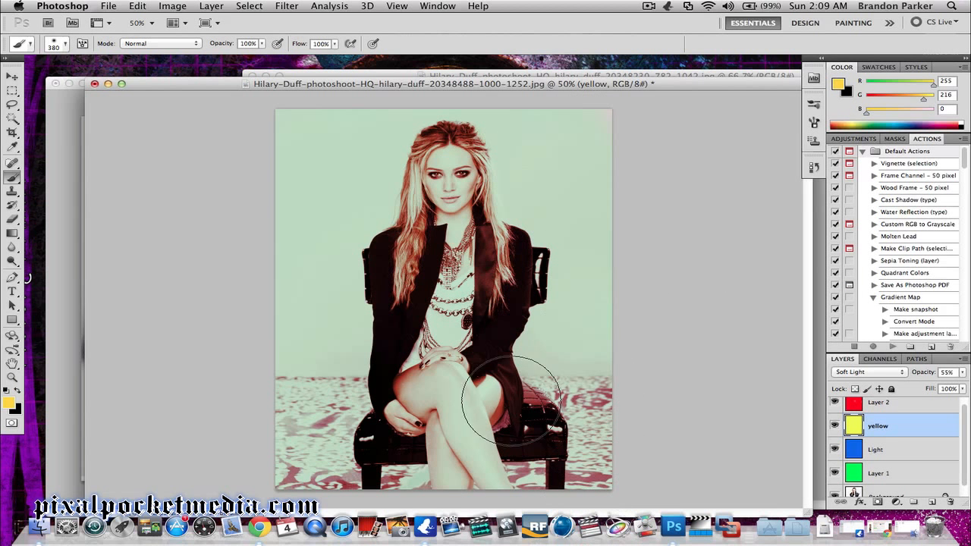
left_click_drag(309, 141, 308, 442)
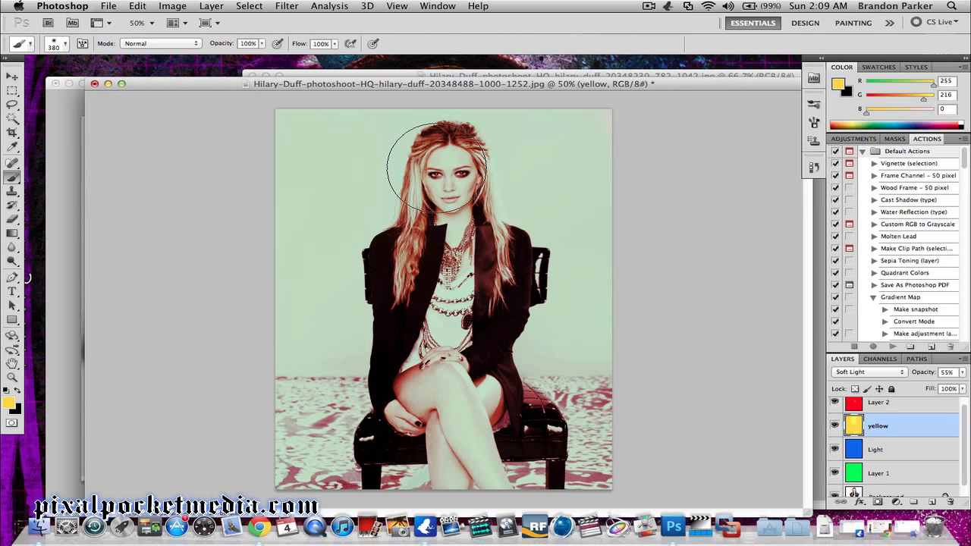
Set the foreground colour to dark navy 0b0758 and paint it over the yellow layer
left_click(8, 404)
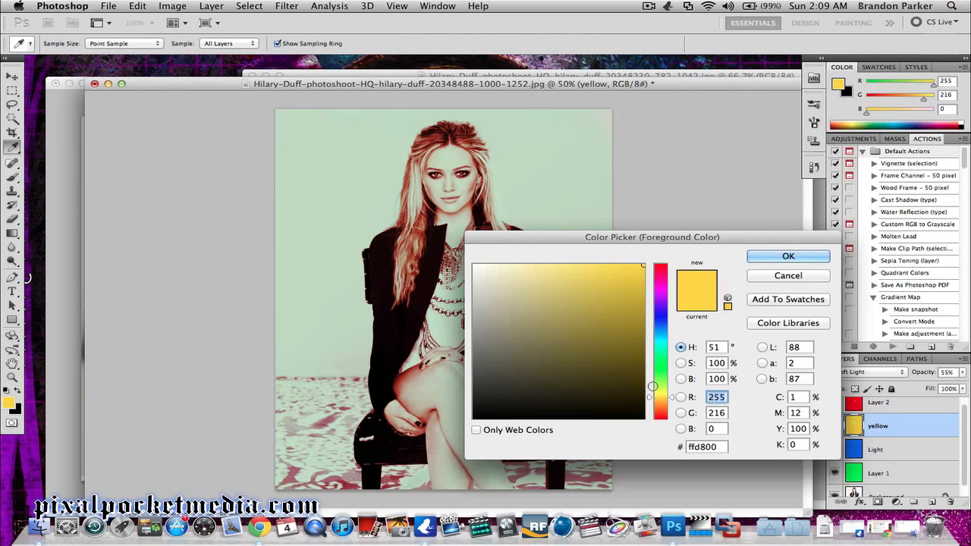
left_click_drag(656, 396, 659, 314)
left_click(630, 334)
left_click(630, 365)
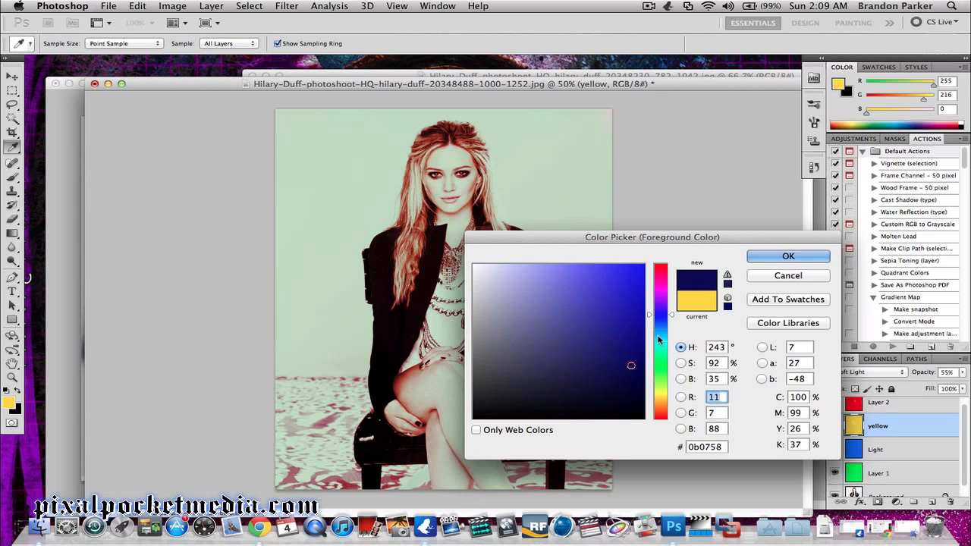
left_click(750, 259)
mouse_move(398, 218)
left_mouse_down()
mouse_move(439, 213)
mouse_move(437, 185)
mouse_move(433, 303)
left_mouse_up()
mouse_move(363, 199)
left_mouse_down()
mouse_move(295, 124)
mouse_move(294, 375)
mouse_move(469, 456)
mouse_move(516, 457)
mouse_move(566, 112)
mouse_move(544, 202)
mouse_move(462, 194)
mouse_move(475, 379)
mouse_move(544, 152)
mouse_move(557, 162)
mouse_move(589, 440)
mouse_move(601, 436)
mouse_move(541, 488)
mouse_move(462, 507)
mouse_move(332, 502)
mouse_move(305, 451)
mouse_move(236, 416)
mouse_move(235, 198)
mouse_move(278, 202)
mouse_move(302, 457)
mouse_move(540, 417)
mouse_move(419, 180)
mouse_move(446, 183)
mouse_move(579, 421)
mouse_move(584, 492)
mouse_move(487, 363)
left_mouse_up()
Merge all visible colour layers with the photo into a single layer
left_click(173, 8)
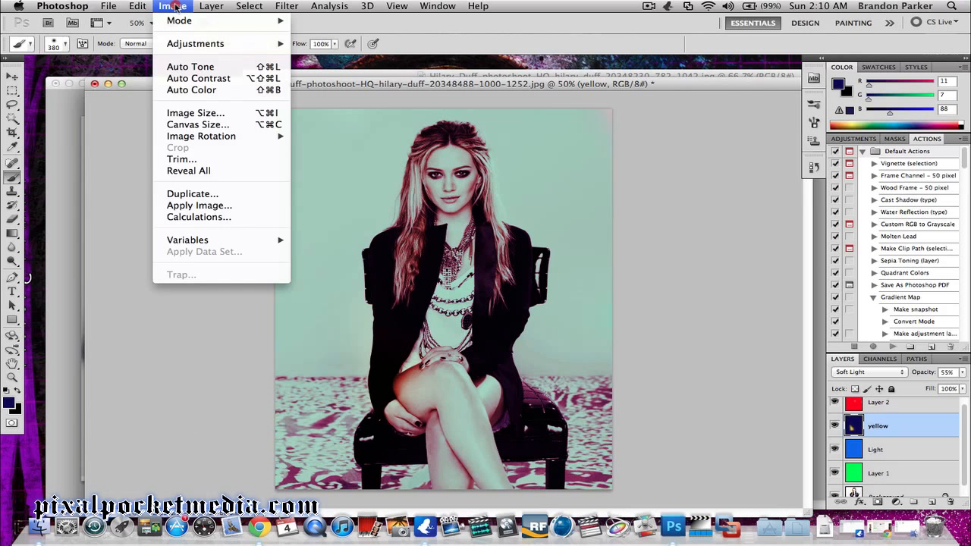
mouse_move(196, 44)
left_click(184, 7)
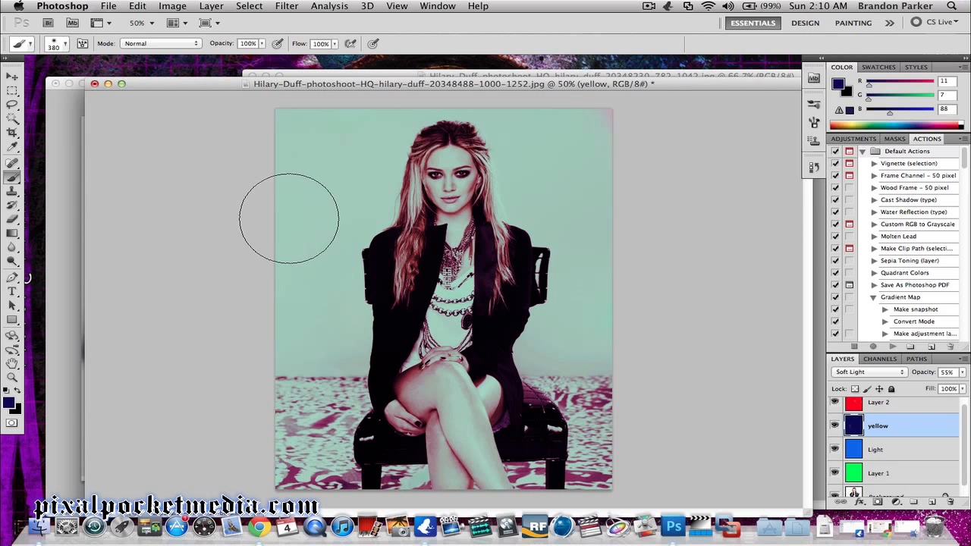
left_click(212, 6)
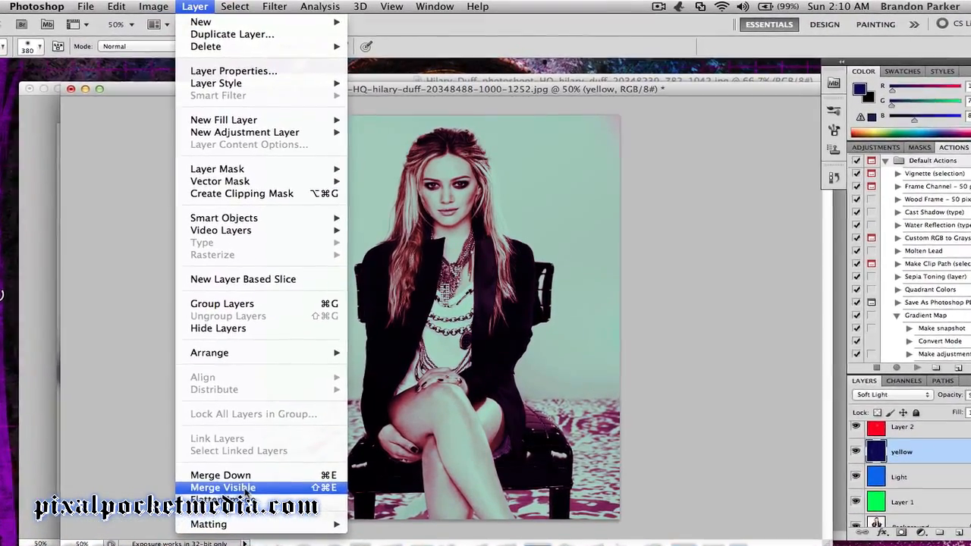
left_click(222, 487)
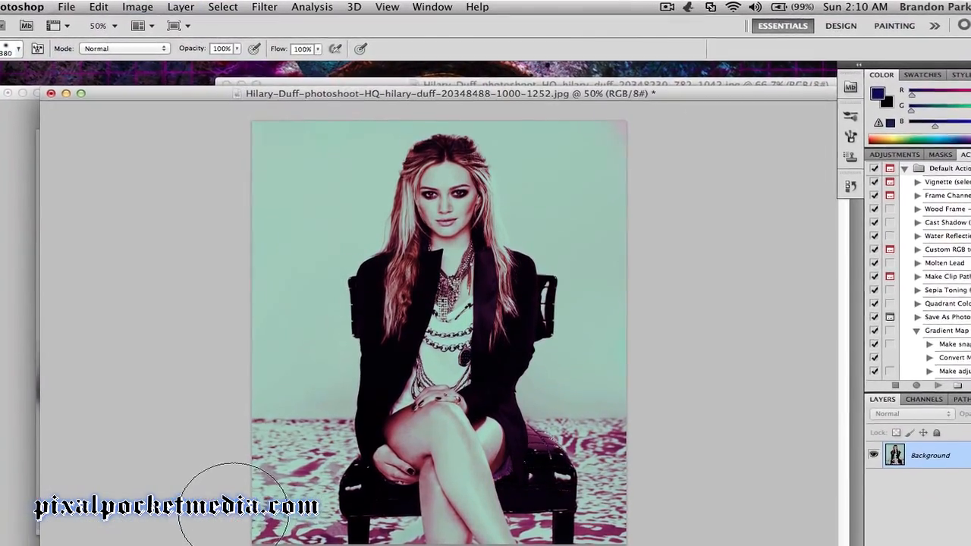
Apply Smart Sharpen to the merged photo with the shadow tonal width set to 70%, checking the face in the preview
left_click(253, 7)
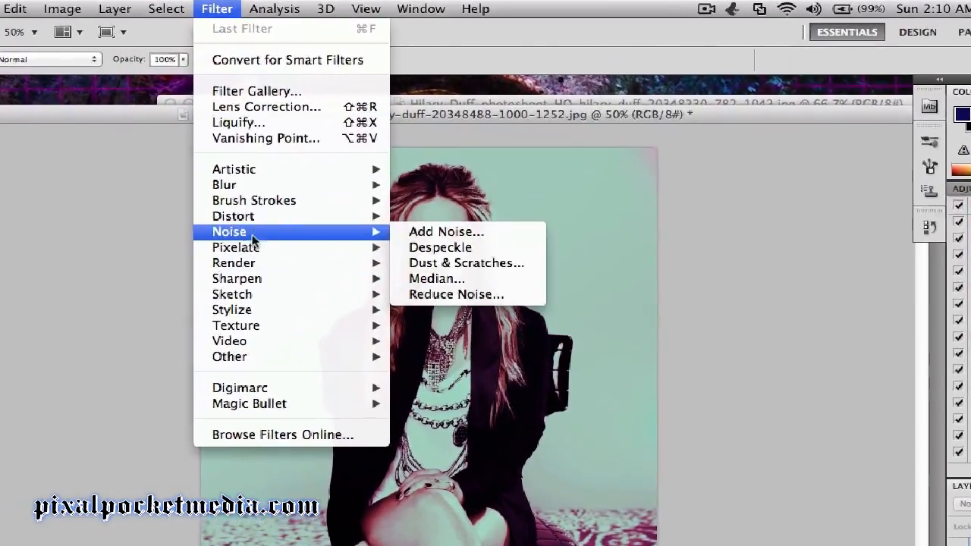
mouse_move(261, 254)
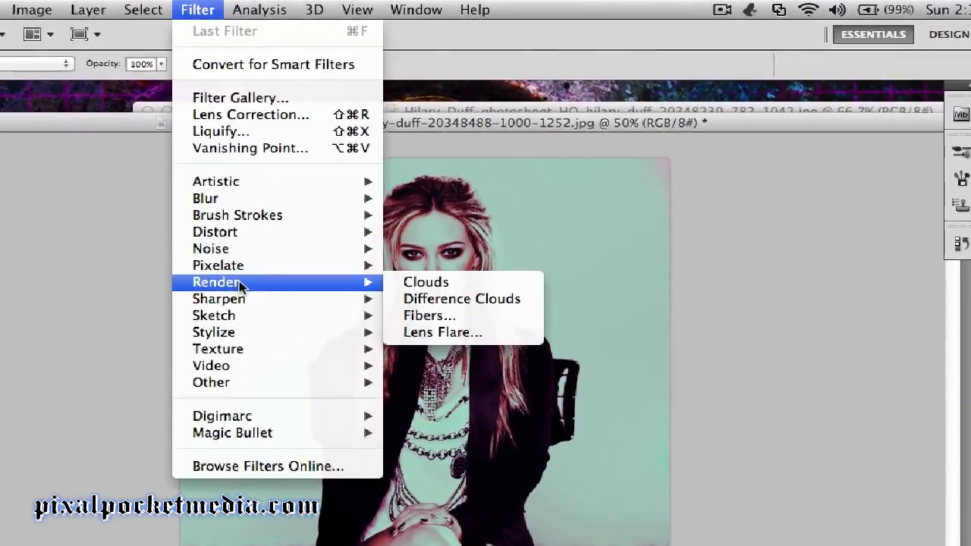
mouse_move(263, 236)
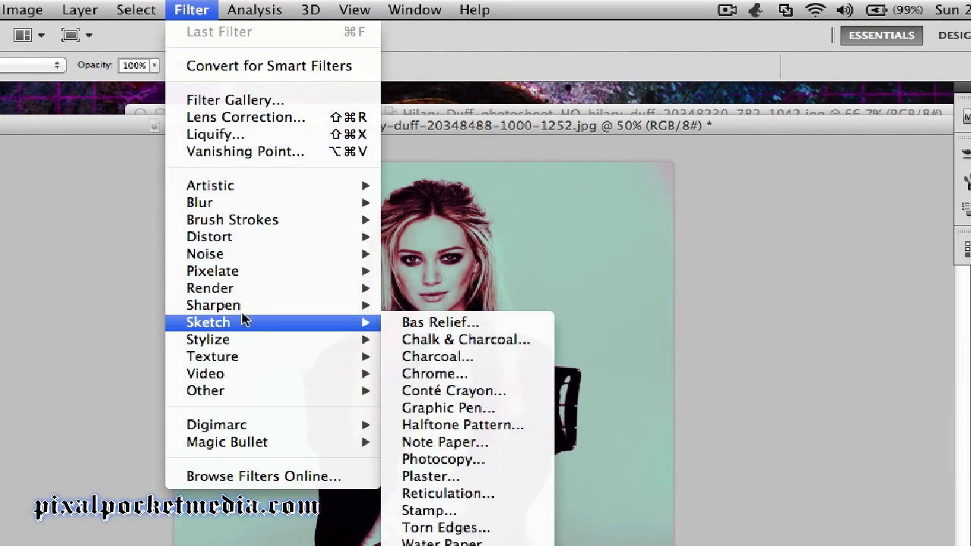
mouse_move(245, 307)
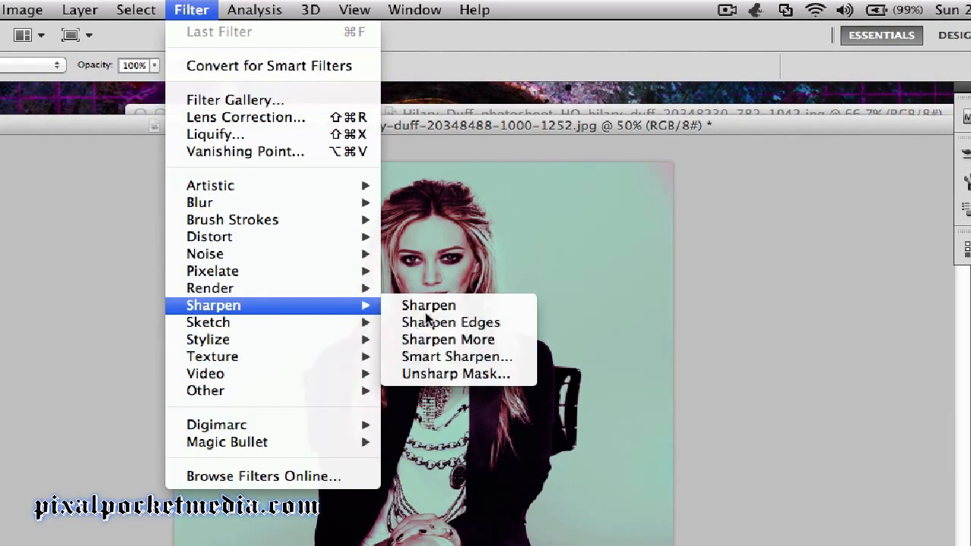
left_click(443, 358)
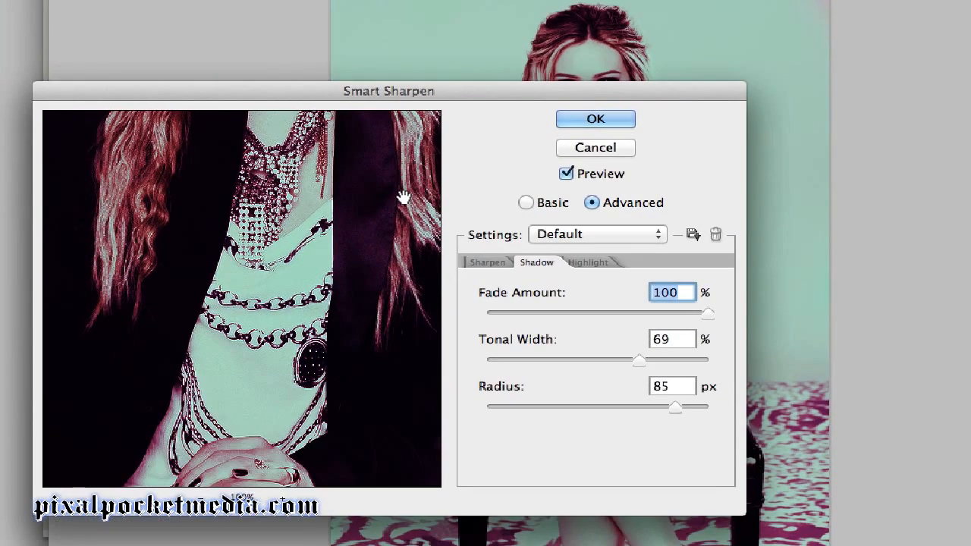
left_click_drag(361, 173, 351, 392)
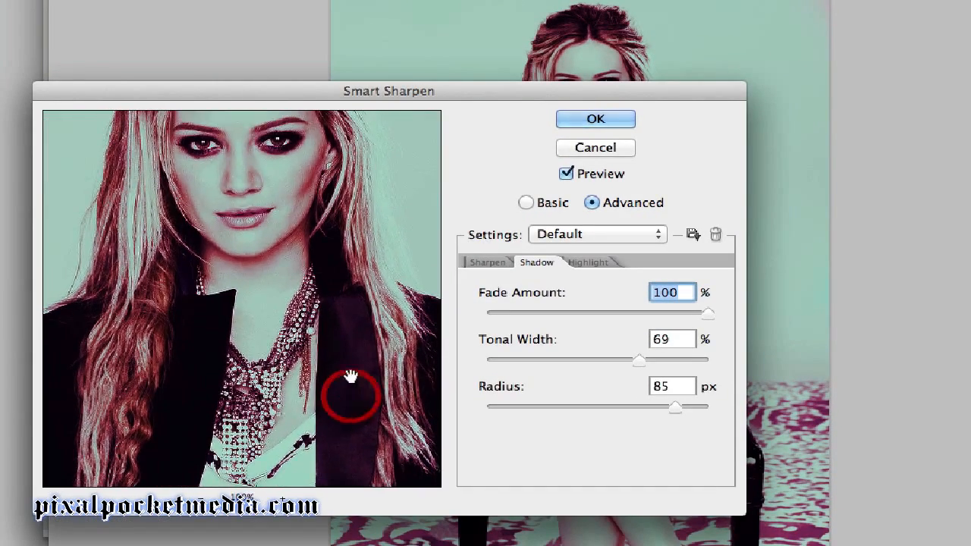
left_click_drag(295, 264, 391, 290)
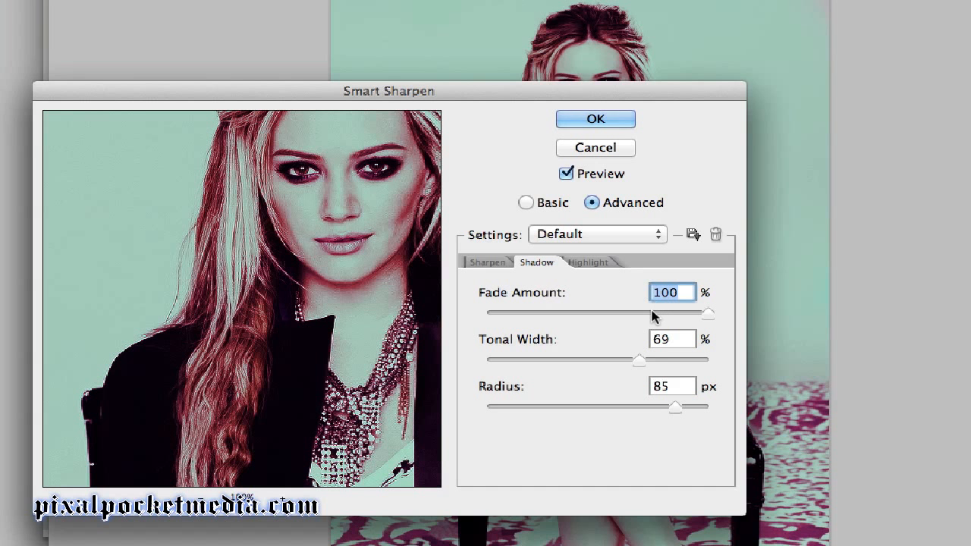
left_click(679, 340)
key("BackSpace")
key("BackSpace")
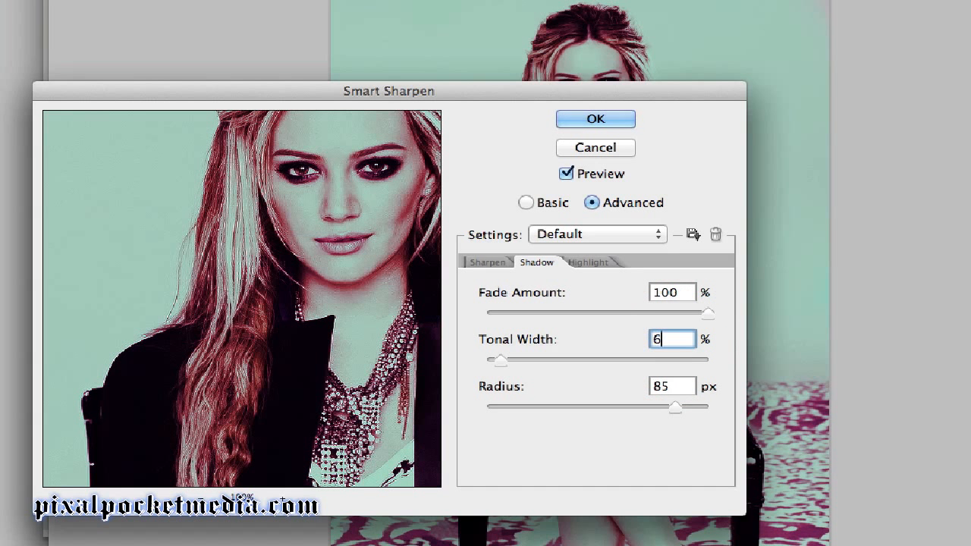
type("70")
left_click_drag(353, 215, 280, 286)
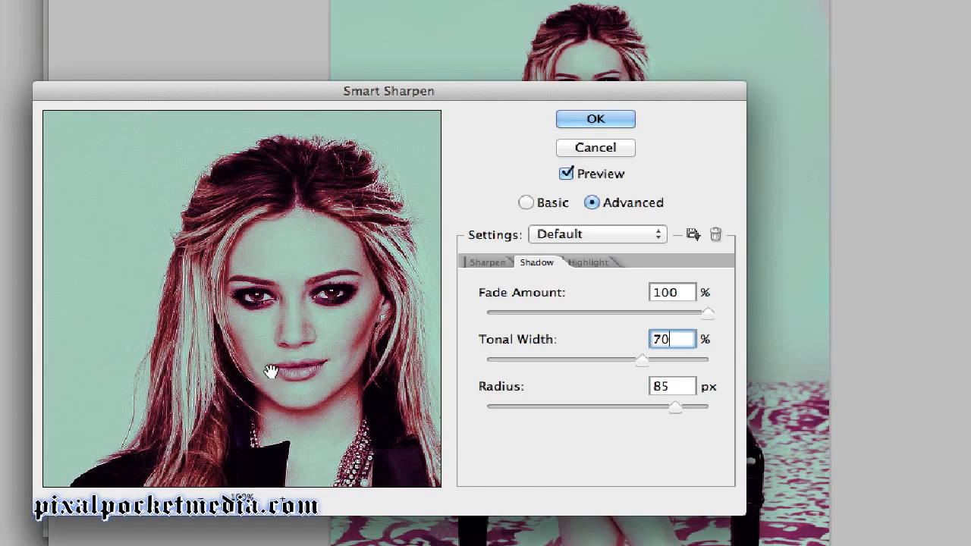
left_click(596, 122)
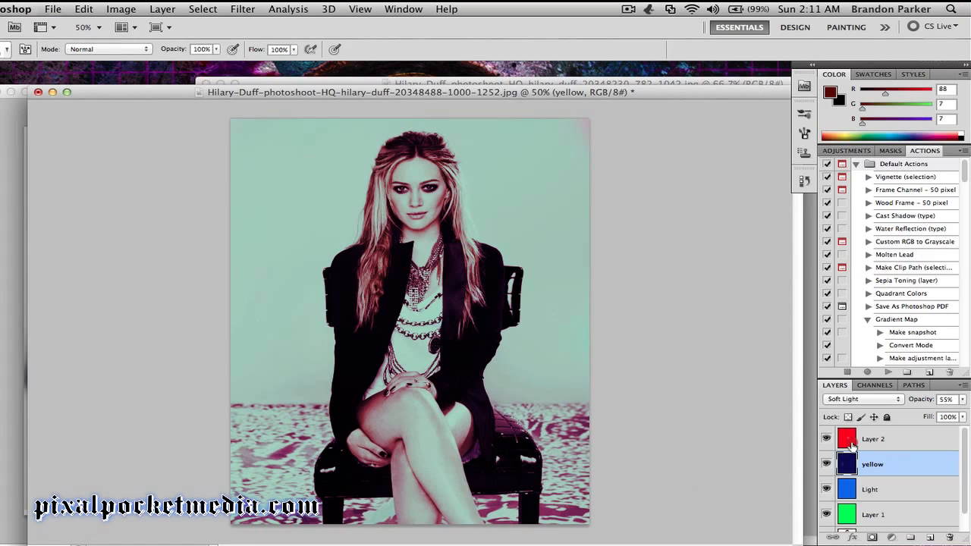
Try a dark red brush stroke over the head on Layer 2 and undo it
left_click(851, 445)
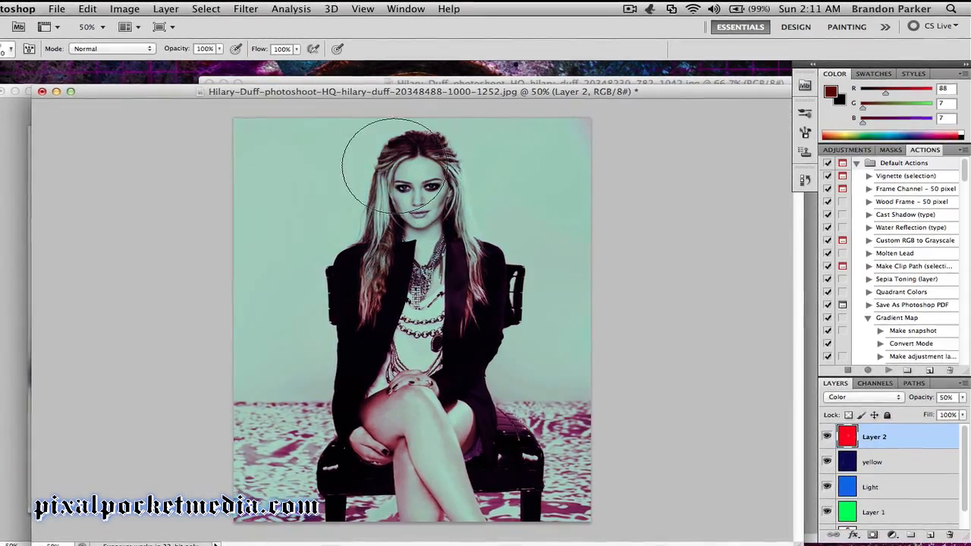
left_click(395, 167)
left_click(88, 9)
left_click(100, 29)
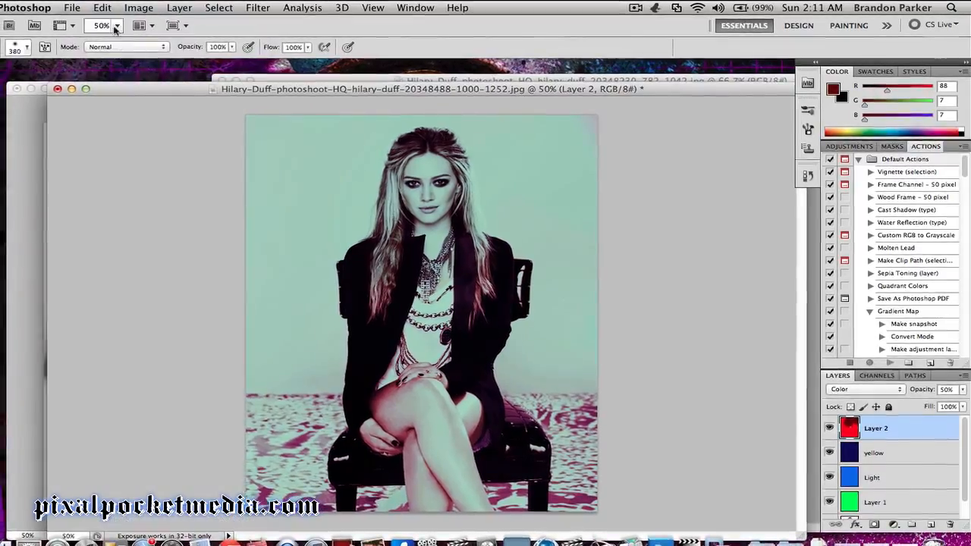
left_click(102, 8)
left_click(125, 42)
Select the yellow layer and shift the background colour's hue to blue
left_click(850, 453)
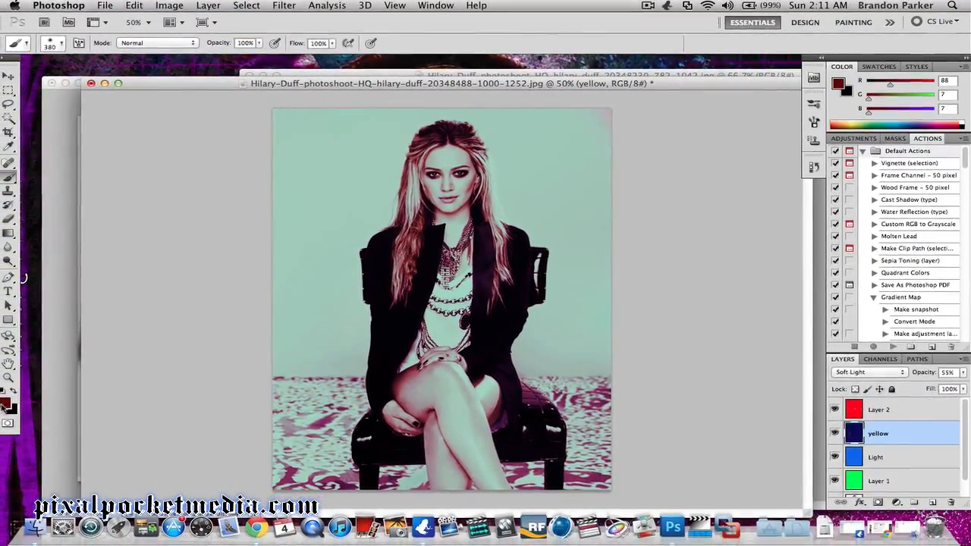
left_click(11, 410)
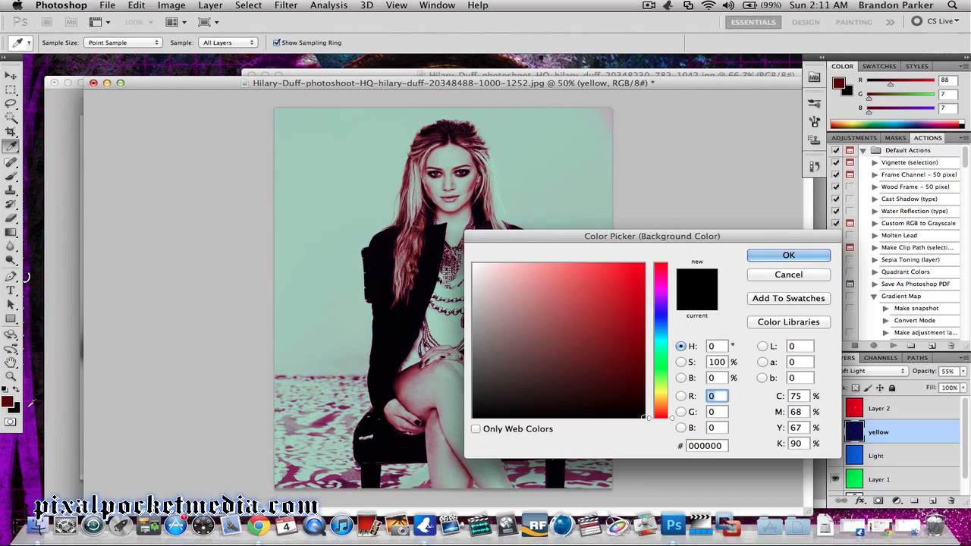
left_click(658, 318)
left_click(755, 257)
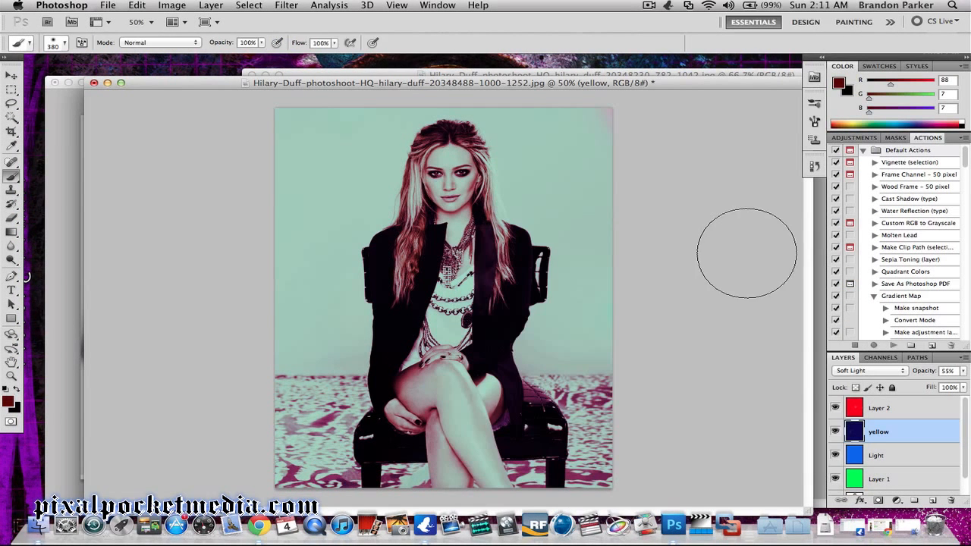
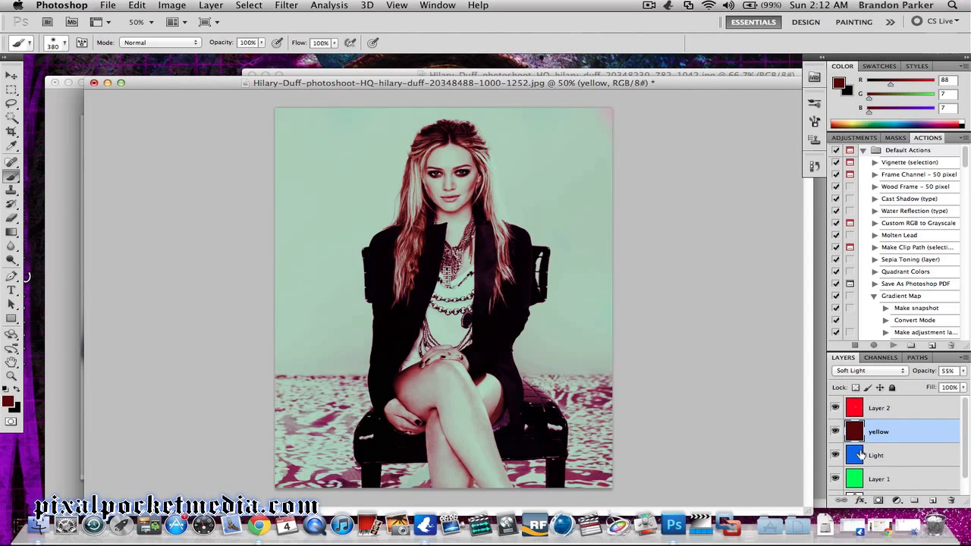
Merge the visible layers, including the dark red yellow layer, into one image
left_click(137, 5)
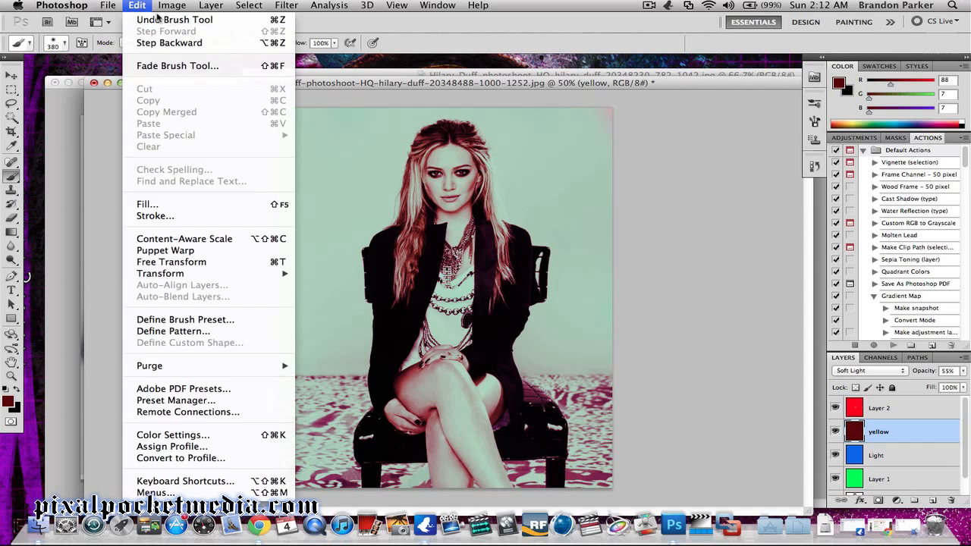
mouse_move(226, 6)
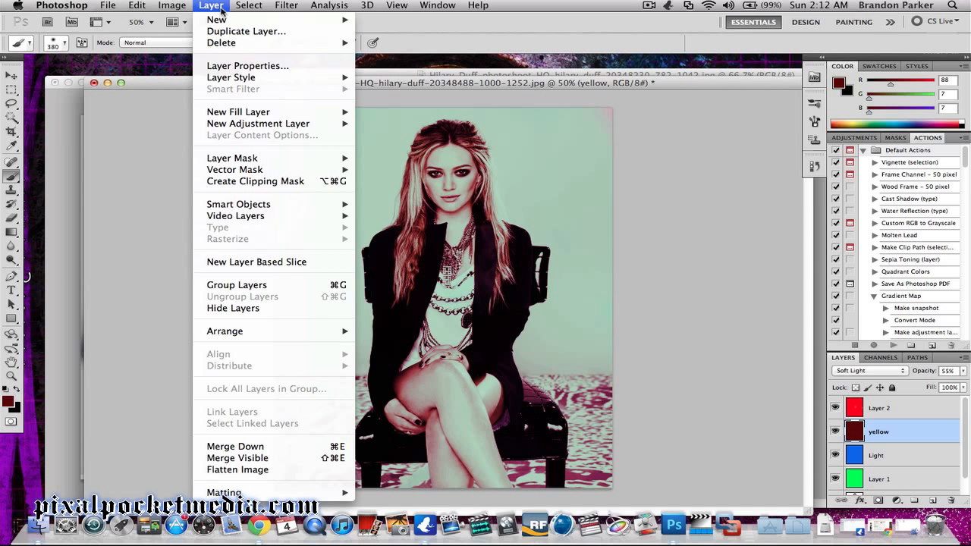
left_click(216, 8)
left_click(171, 6)
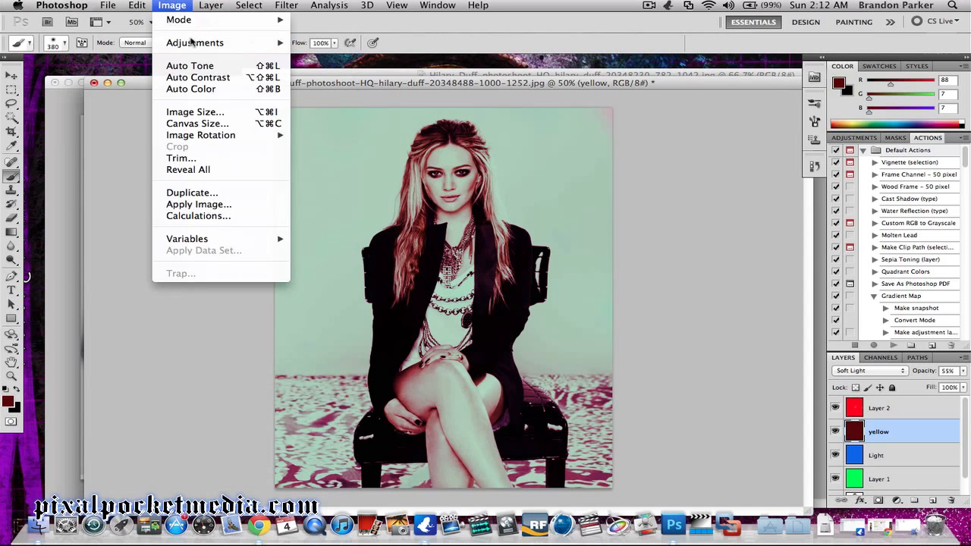
mouse_move(192, 43)
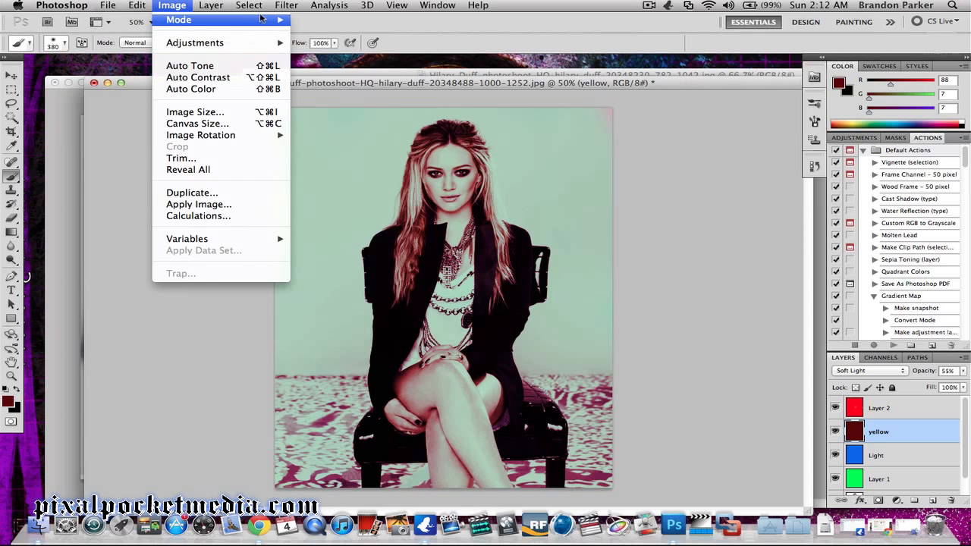
mouse_move(219, 6)
mouse_move(187, 5)
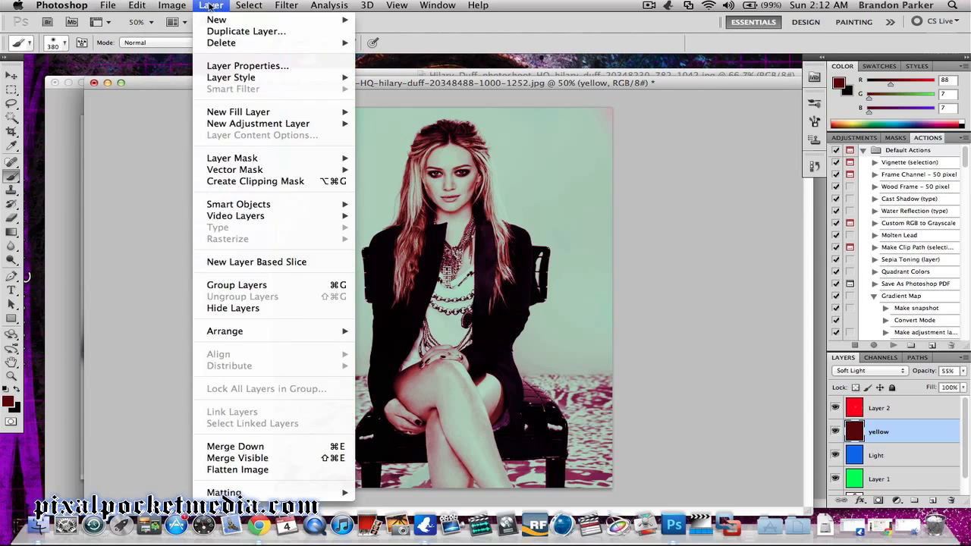
left_click(254, 459)
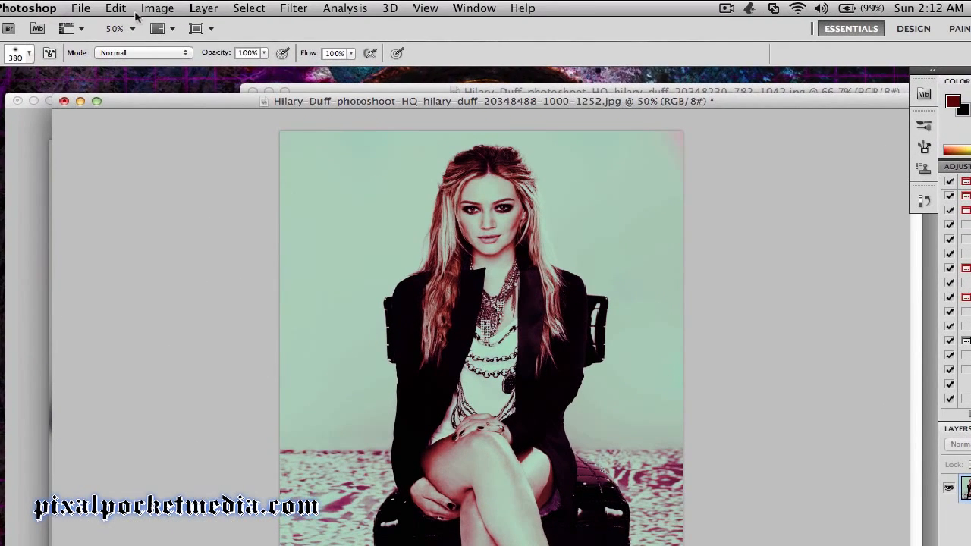
Apply a Brightness/Contrast adjustment to the merged portrait with the contrast set to 30
left_click(152, 8)
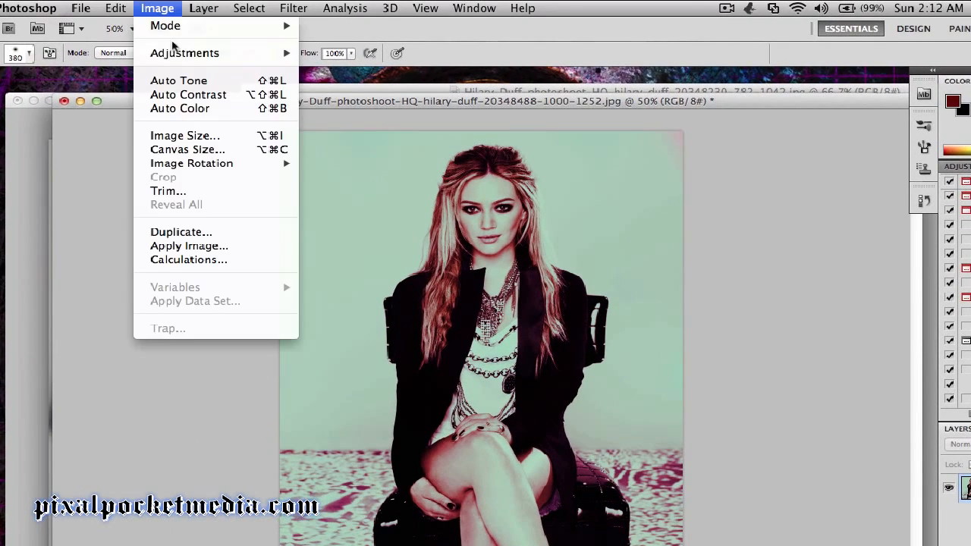
mouse_move(225, 55)
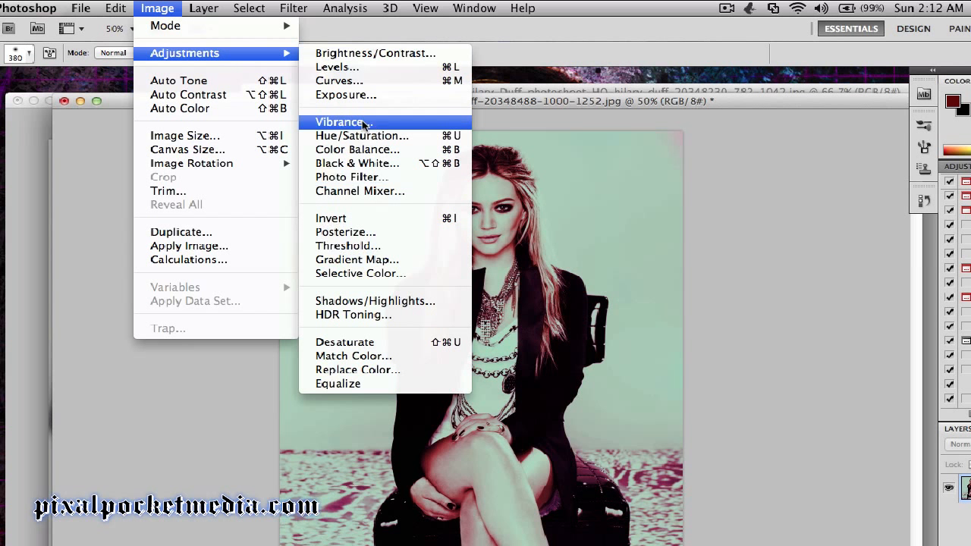
mouse_move(284, 14)
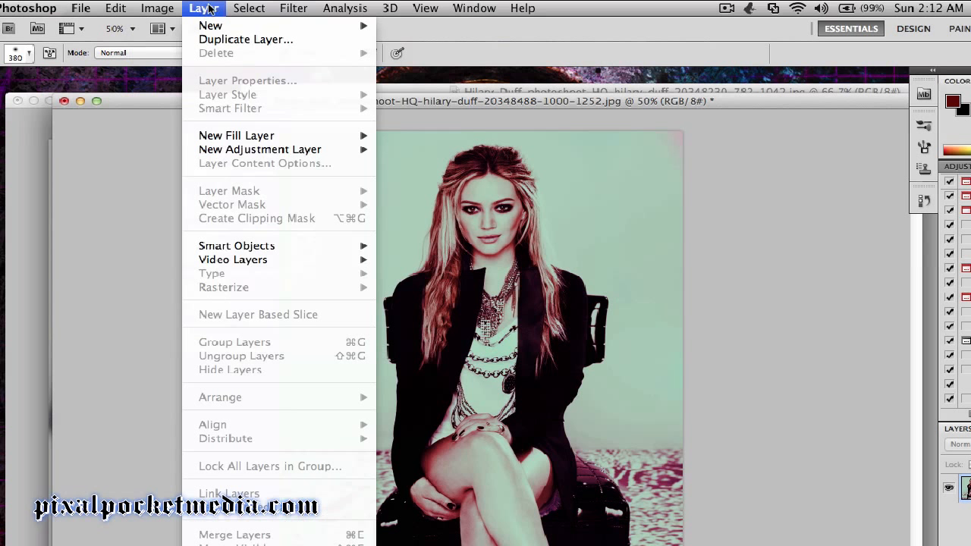
mouse_move(161, 9)
mouse_move(206, 55)
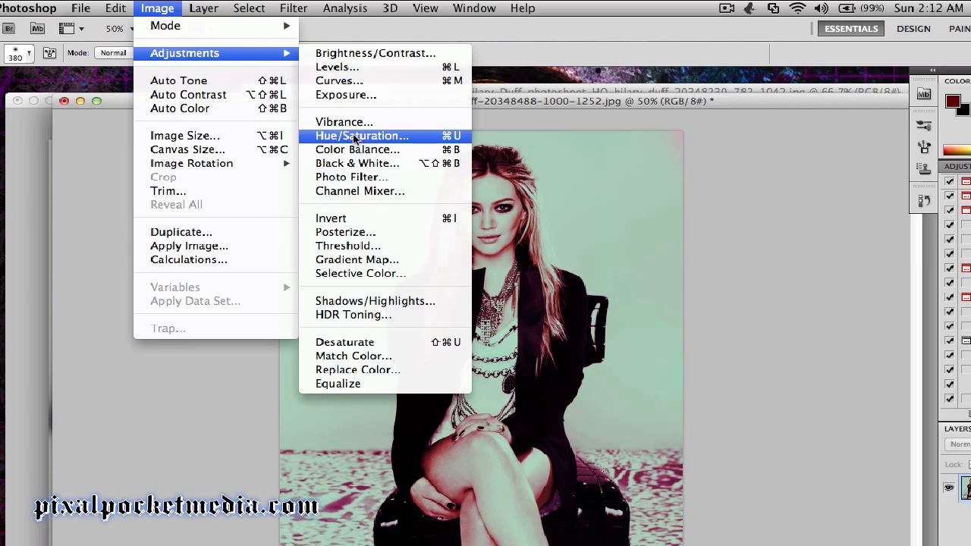
left_click(354, 54)
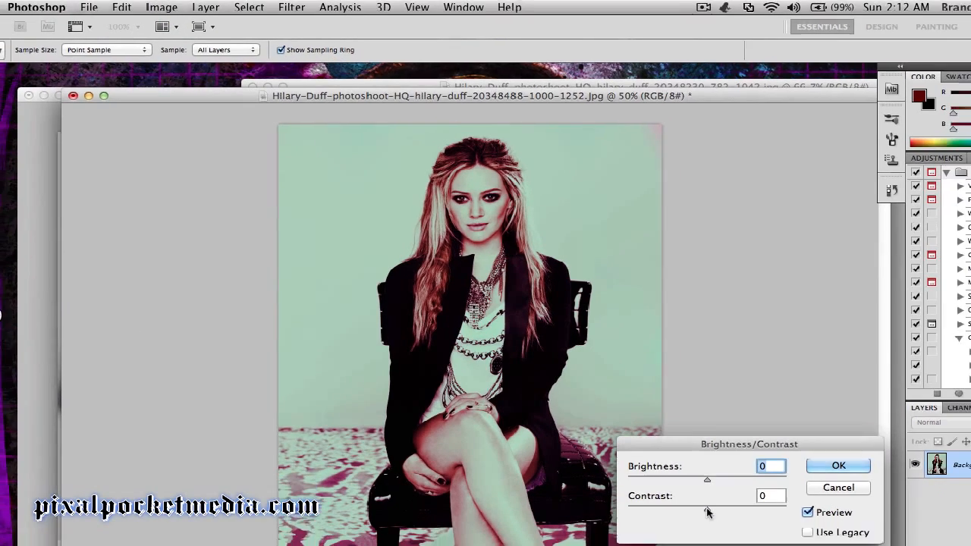
left_click_drag(706, 513, 725, 509)
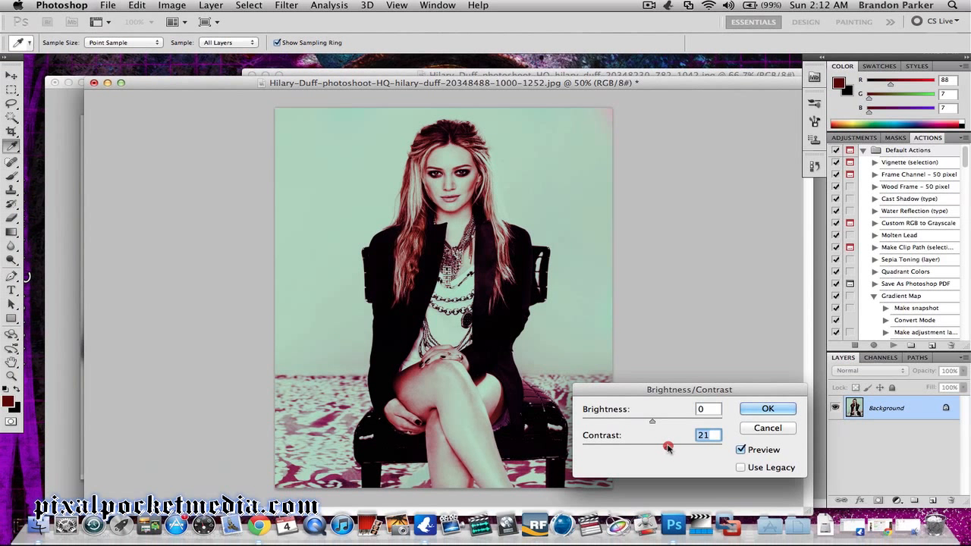
left_click_drag(667, 448, 672, 448)
key("BackSpace")
type("30")
left_click(767, 410)
key("b")
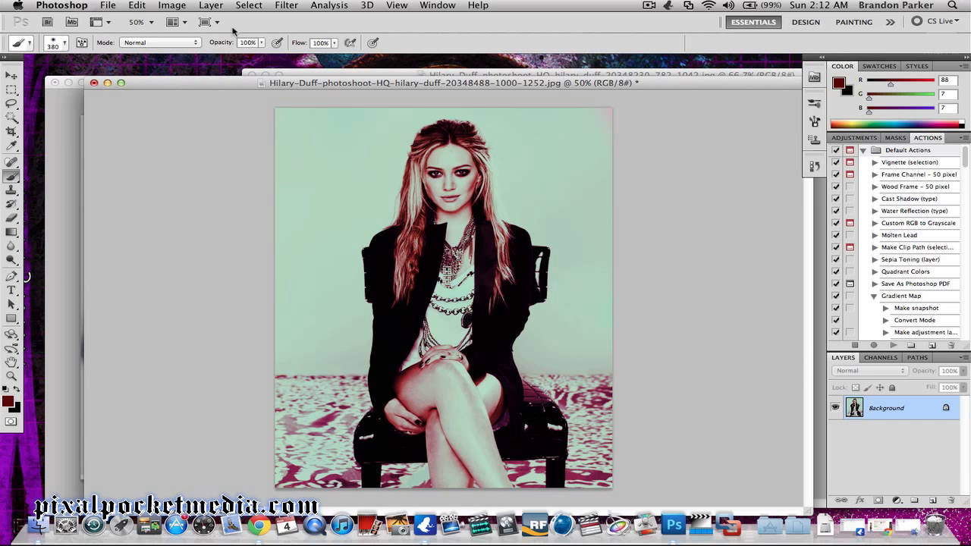
Reapply the last Smart Sharpen filter to the merged portrait
left_click(220, 7)
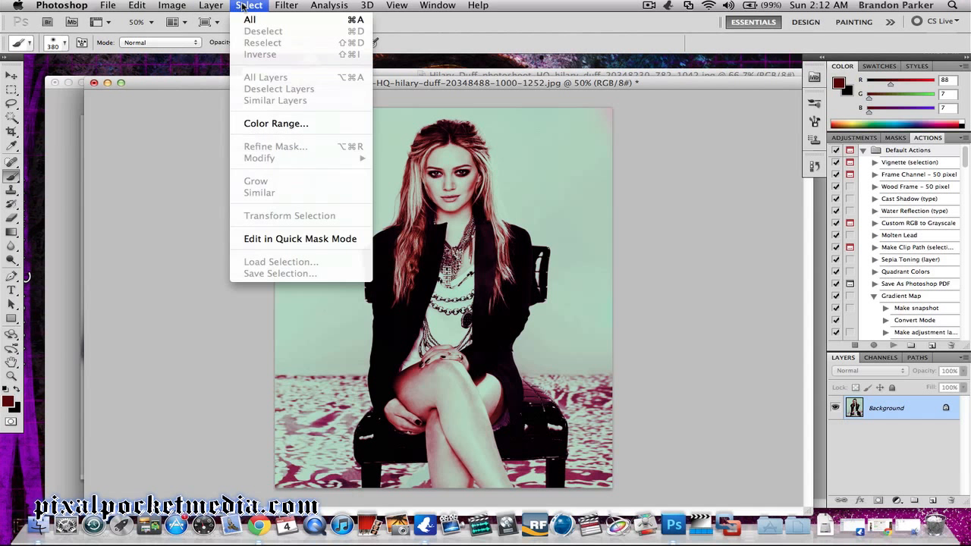
mouse_move(329, 5)
mouse_move(288, 6)
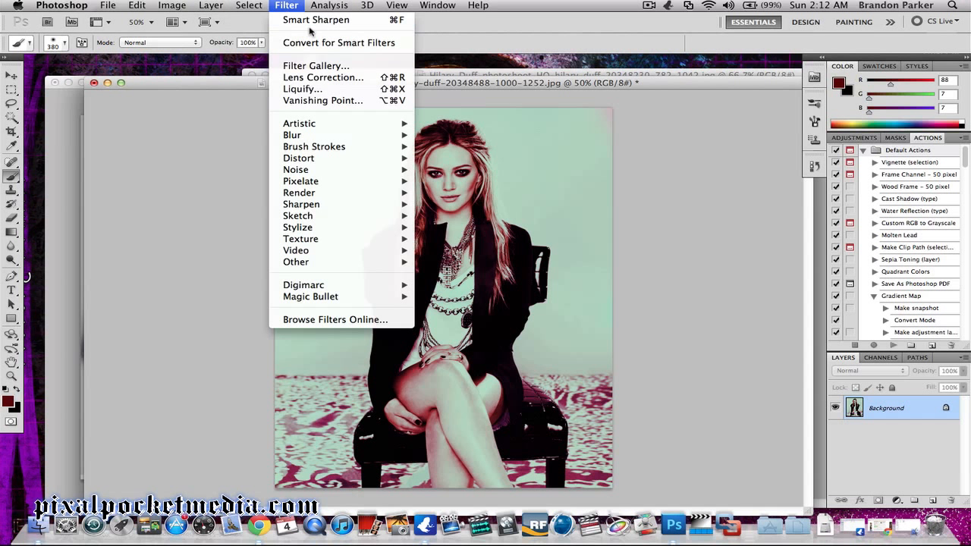
left_click(308, 23)
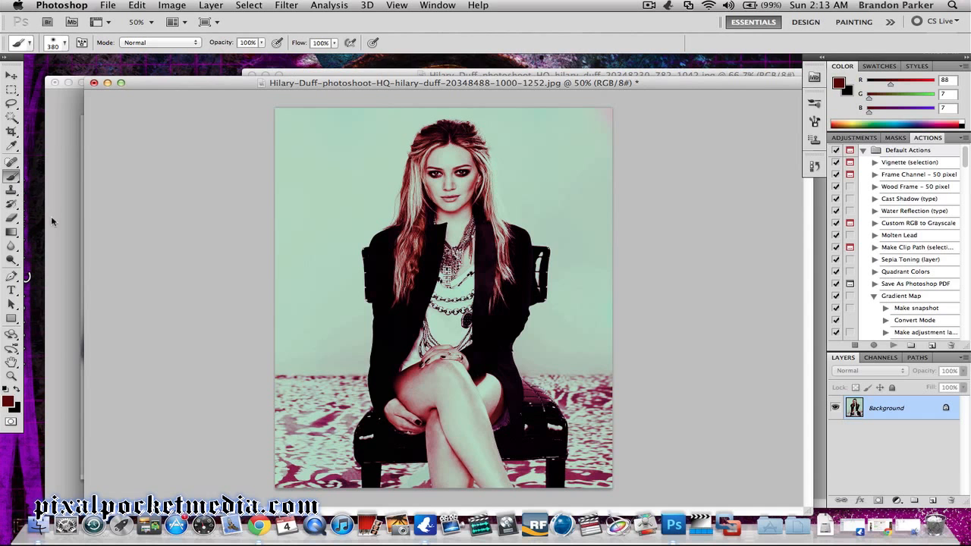
Copy the edited portrait into the Untitled-1 collage to compare it with the original, and delete the copied layer
left_click(11, 77)
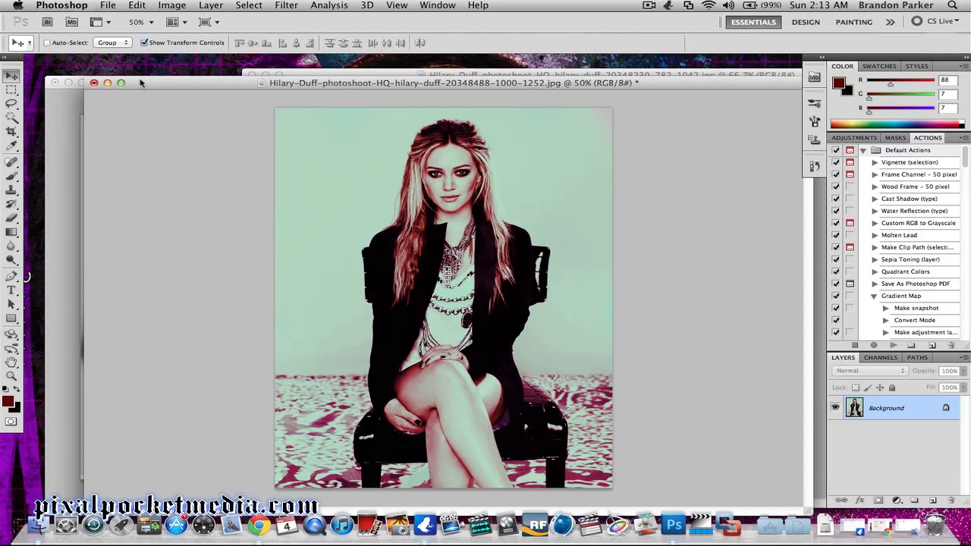
left_click_drag(142, 81, 343, 105)
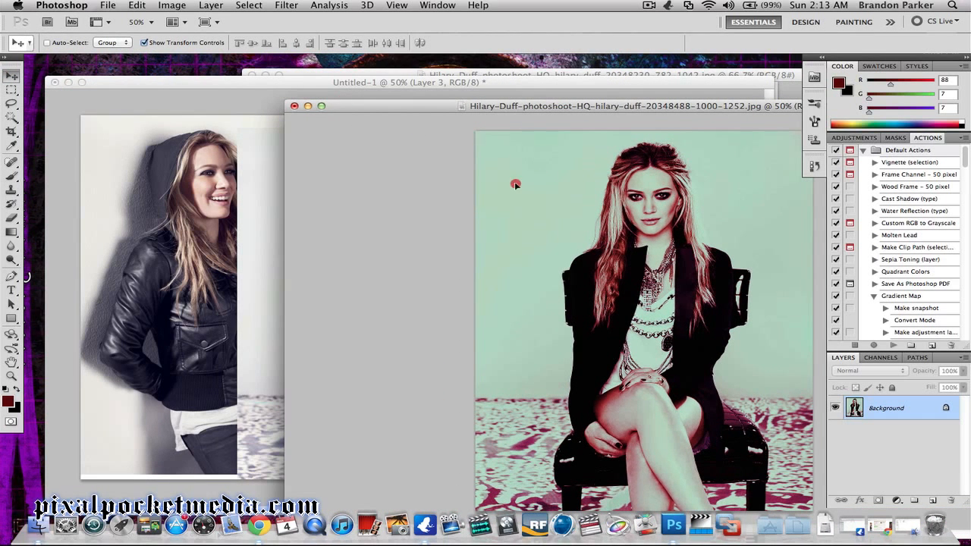
left_click_drag(515, 184, 104, 157)
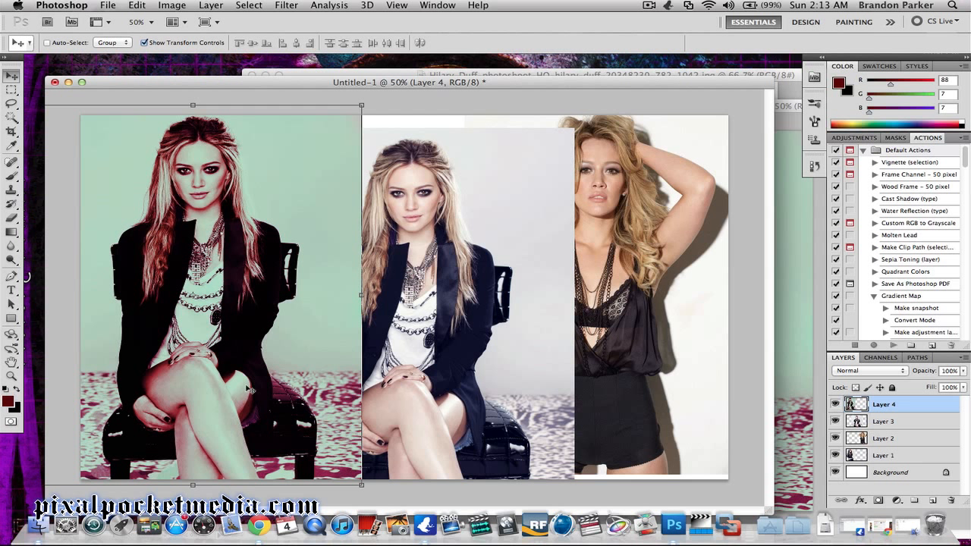
left_click_drag(216, 204, 378, 223)
key("BackSpace")
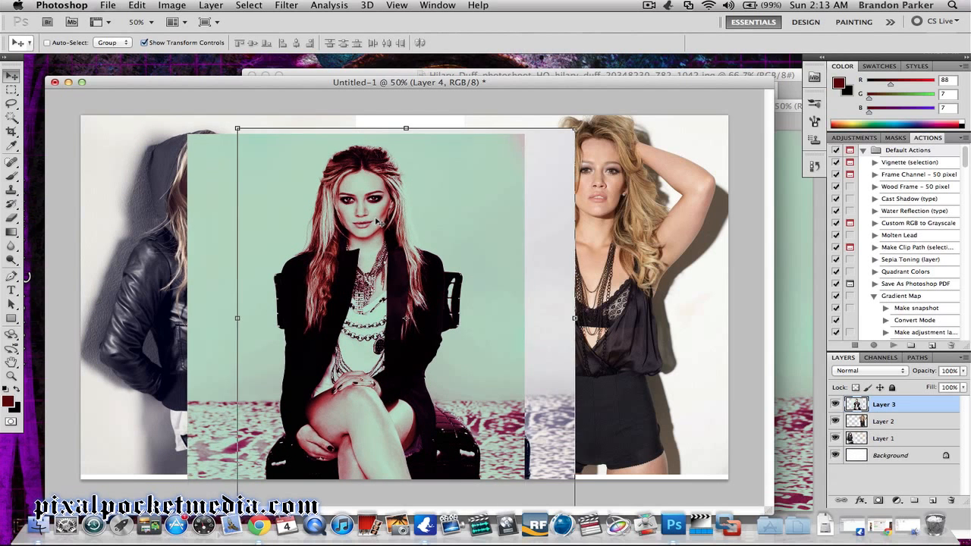
Bring the edited portrait's window back to the front and close it without saving the changes
left_click(779, 110)
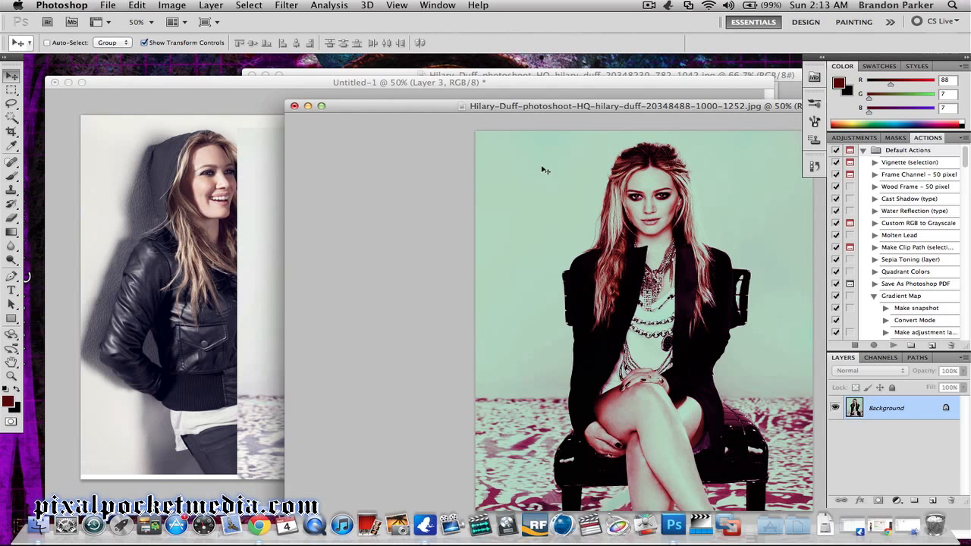
left_click_drag(520, 112, 490, 116)
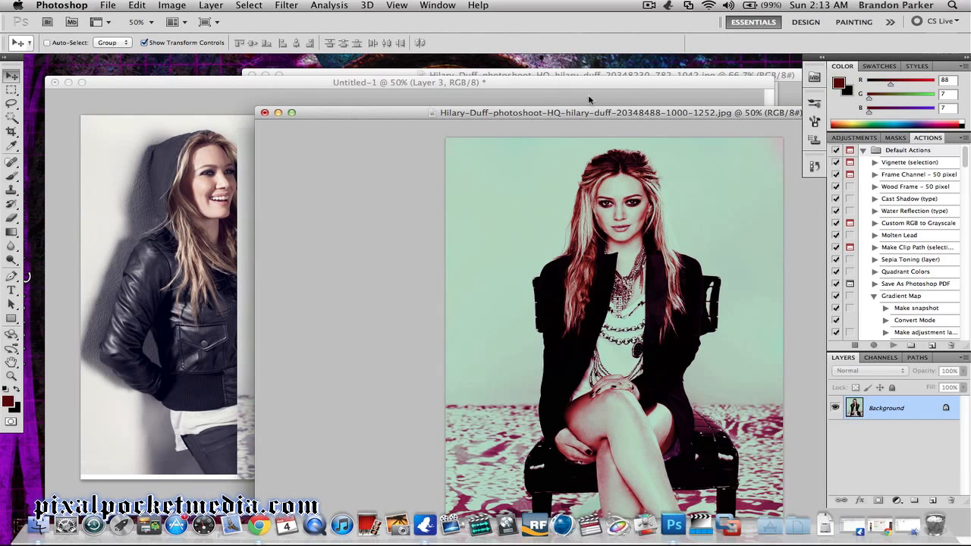
left_click(965, 138)
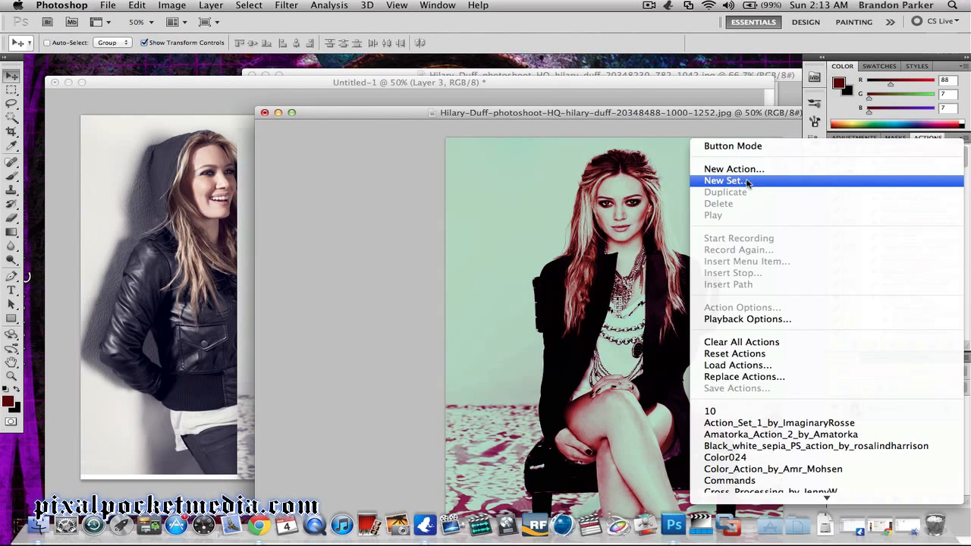
left_click(508, 112)
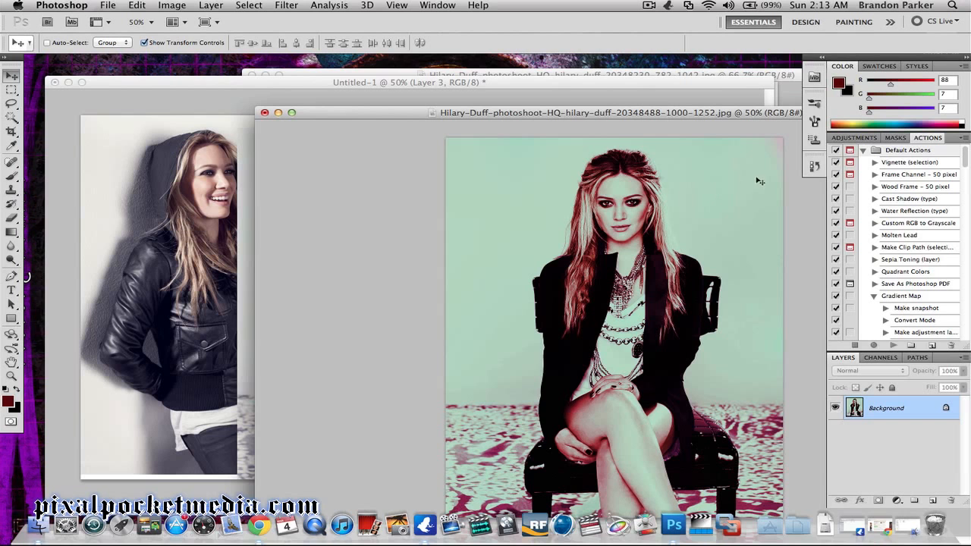
left_click_drag(468, 115, 557, 126)
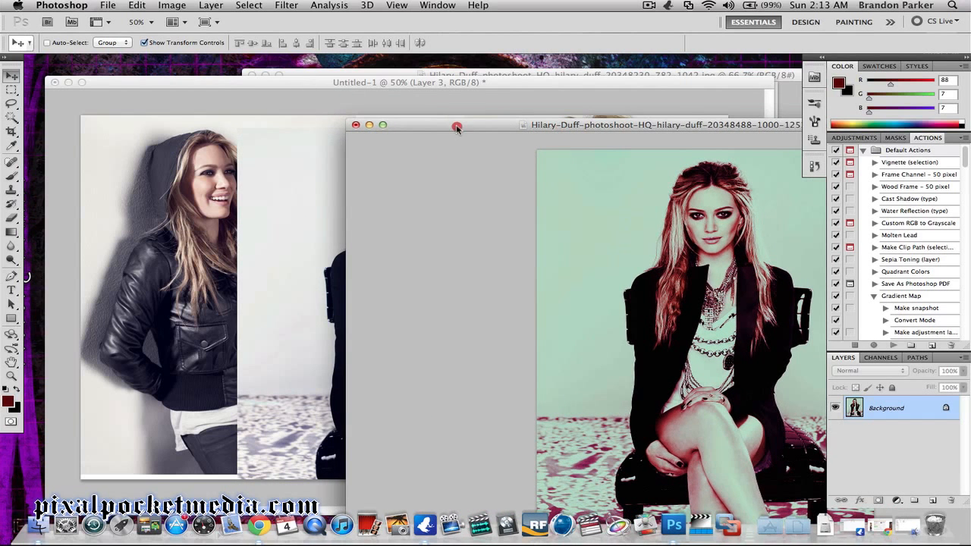
left_click_drag(457, 128, 302, 106)
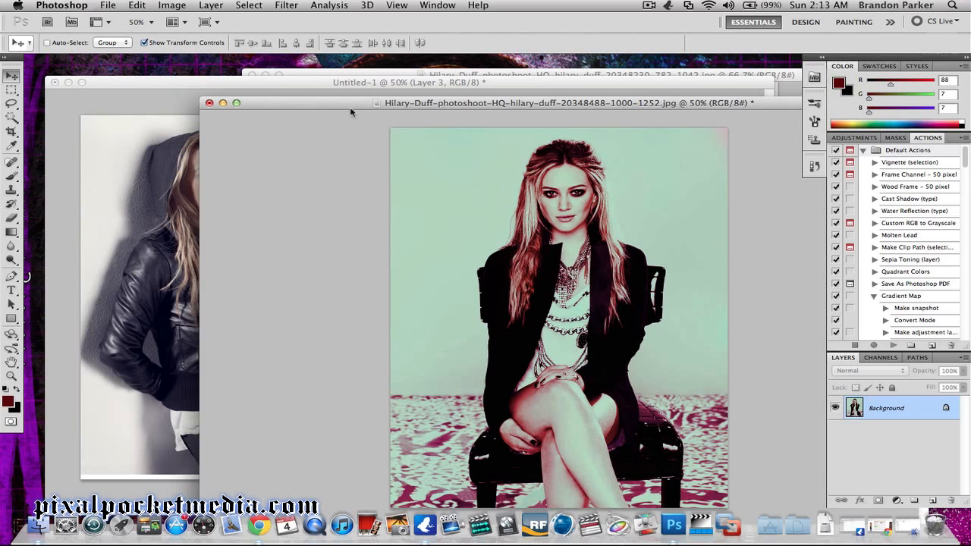
left_click(208, 103)
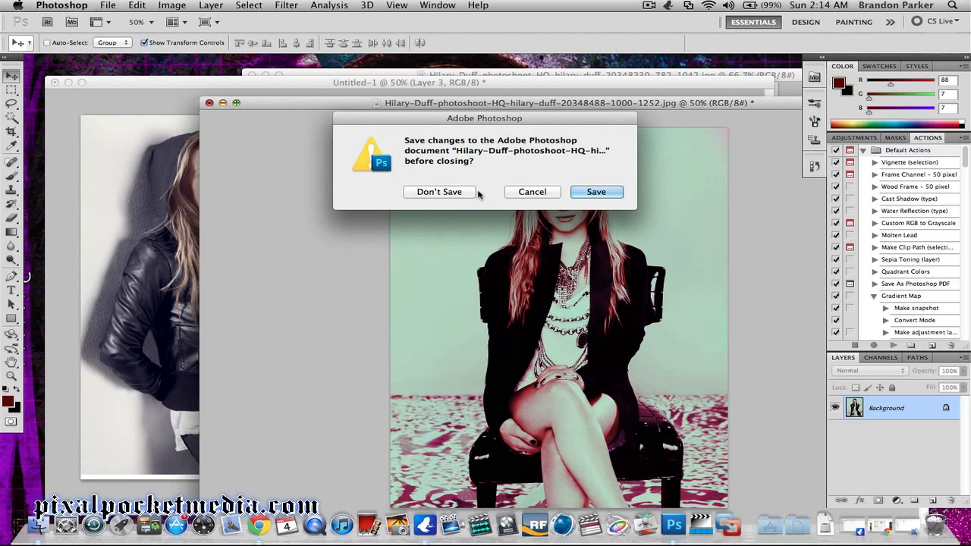
left_click(443, 191)
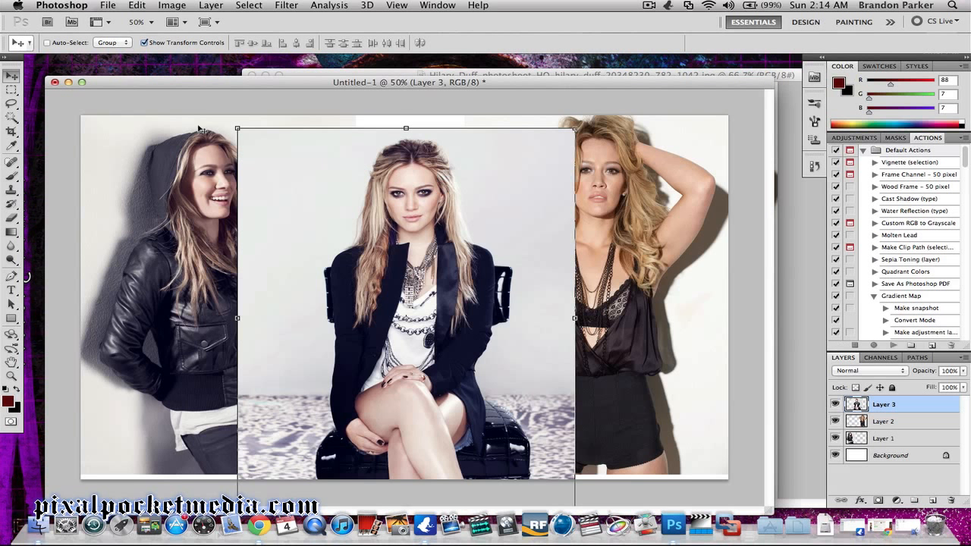
Move the Untitled-1 collage window aside and bring the 782-1042 photo of the woman with raised arms to the front
left_click_drag(712, 89, 691, 148)
left_click(387, 72)
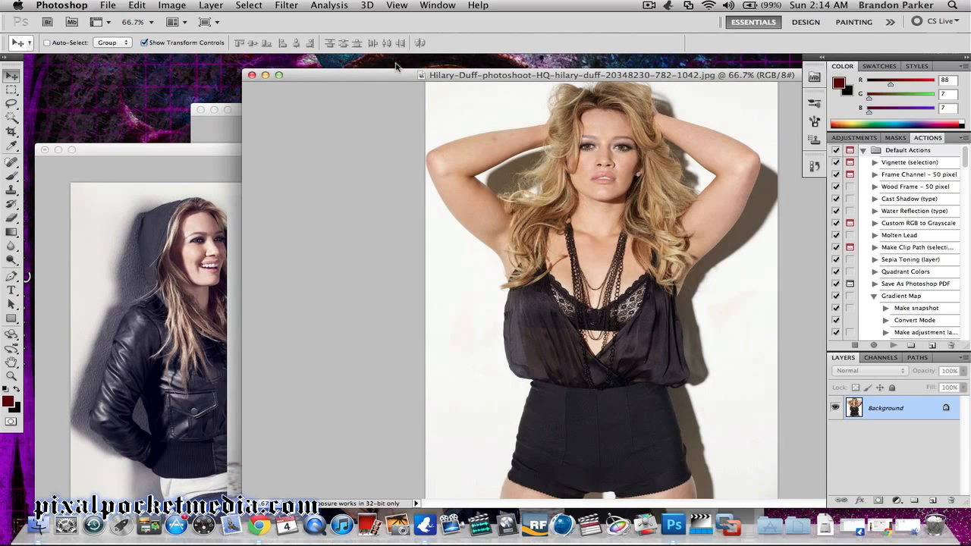
left_click(110, 6)
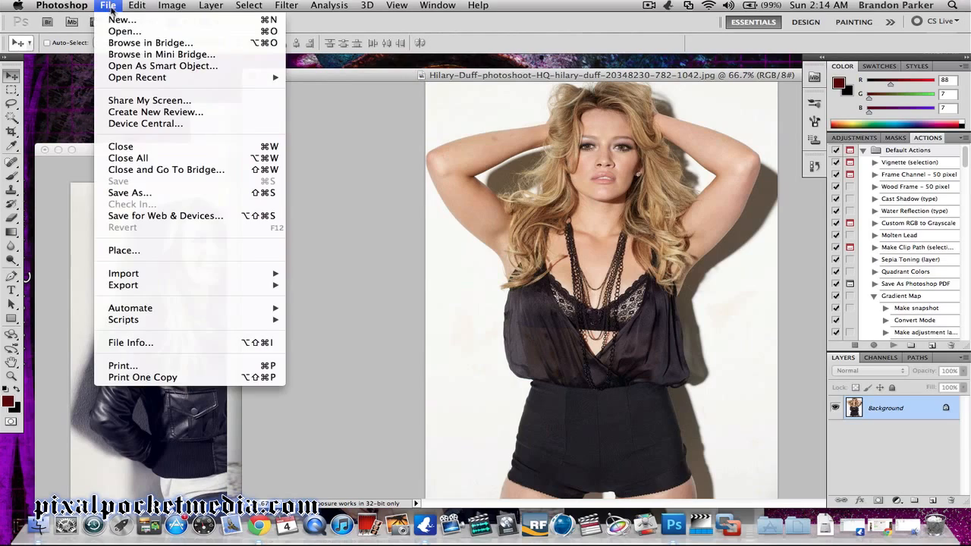
left_click(393, 75)
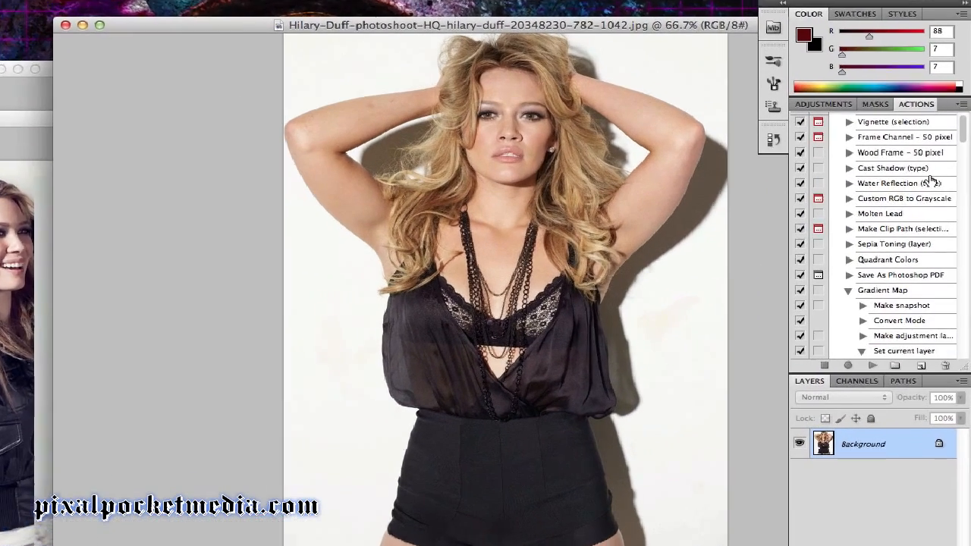
scroll(917, 215, "down", 5)
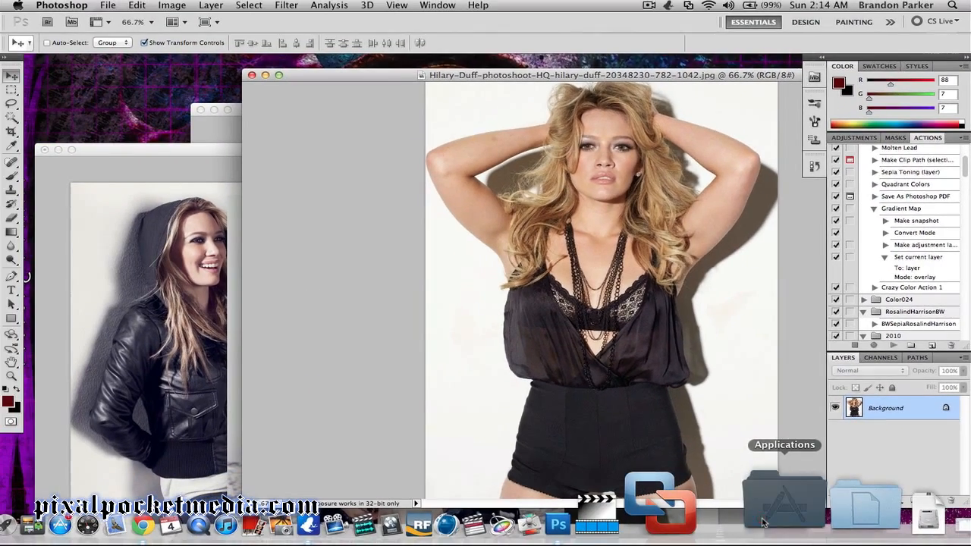
Open the Actions folder inside the Presets folder of the Adobe Photoshop CS5 application folder
left_click(763, 522)
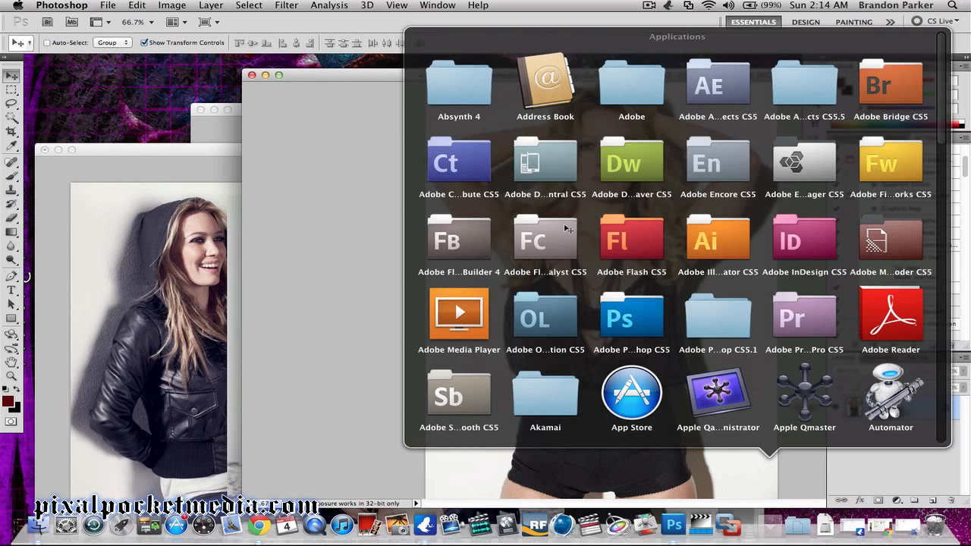
left_click(641, 319)
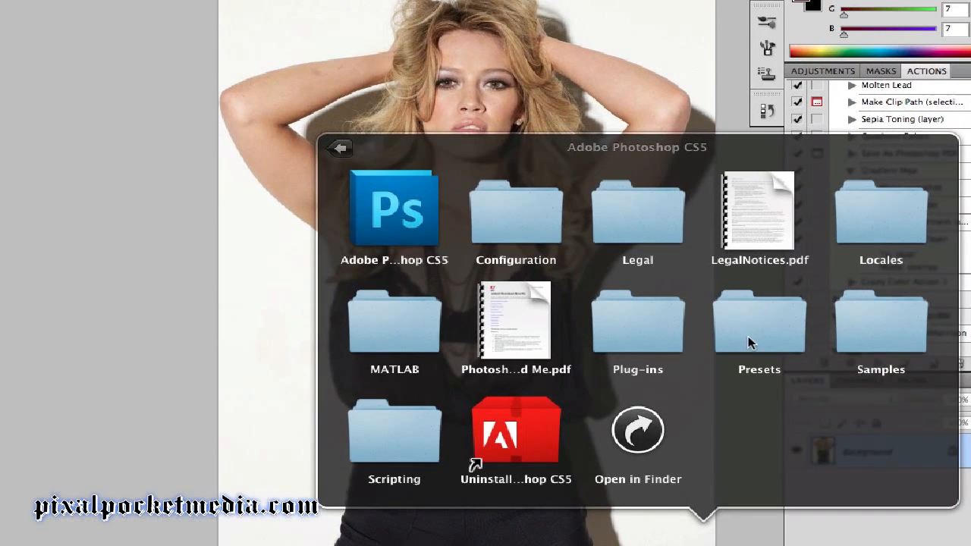
left_click(777, 337)
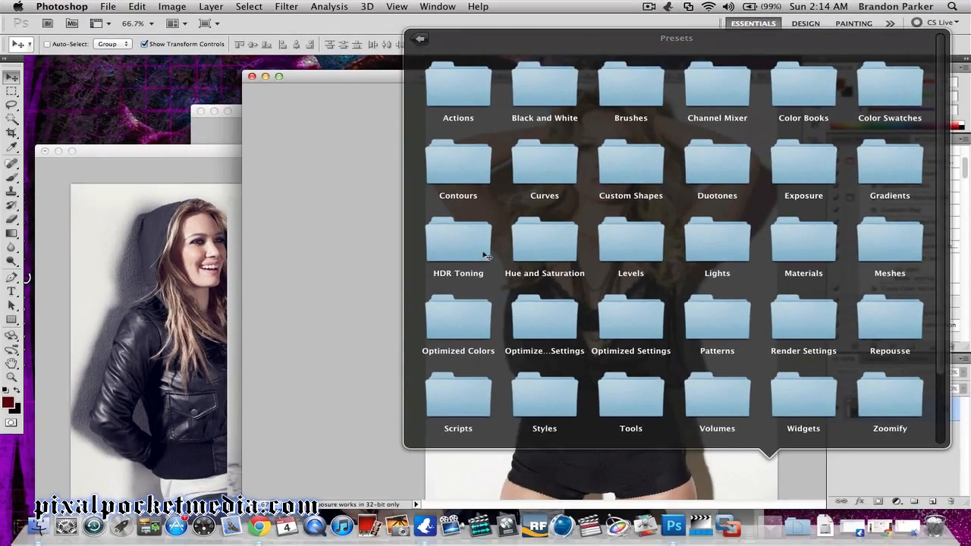
left_click(468, 100)
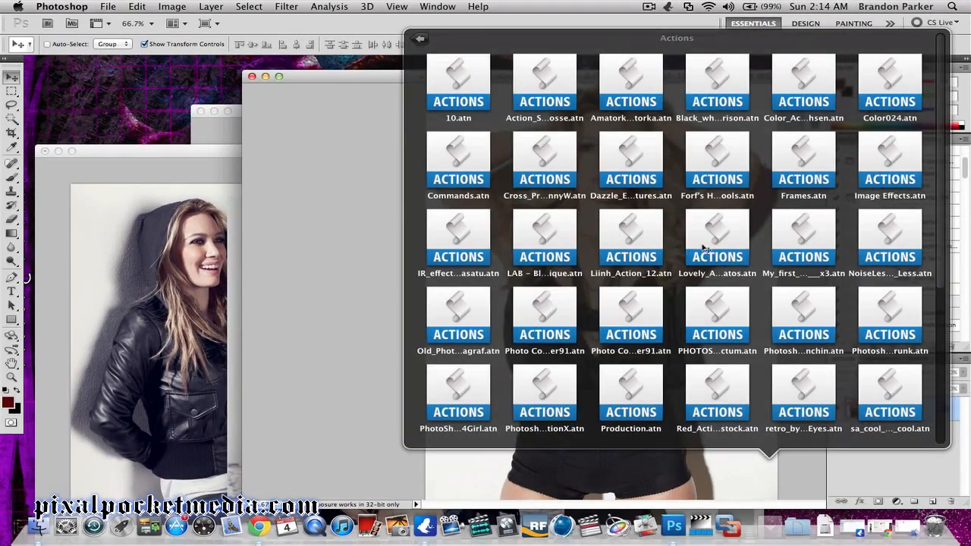
Look through the installed action files, and return to the Presets folder to review its subfolders
scroll(704, 249, "down", 5)
scroll(546, 243, "up", 5)
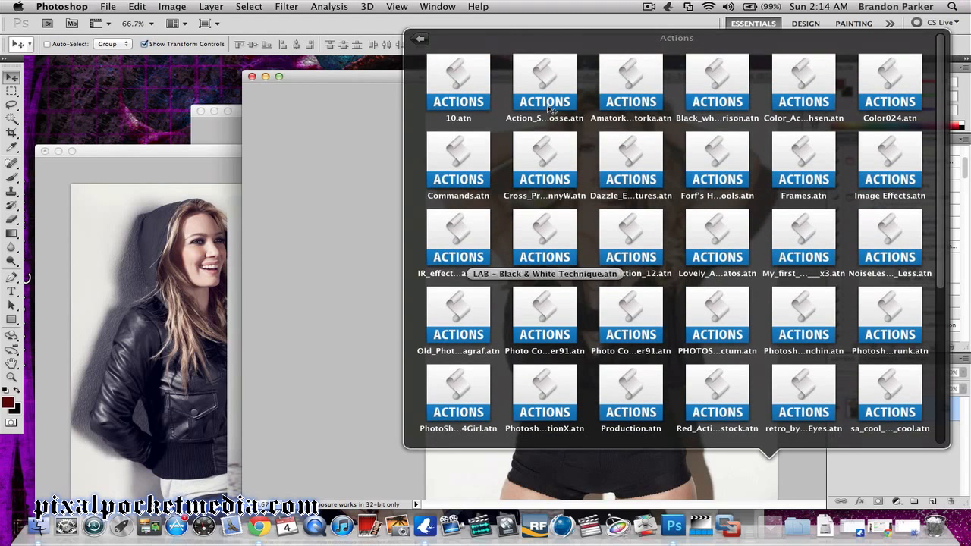
scroll(634, 241, "down", 5)
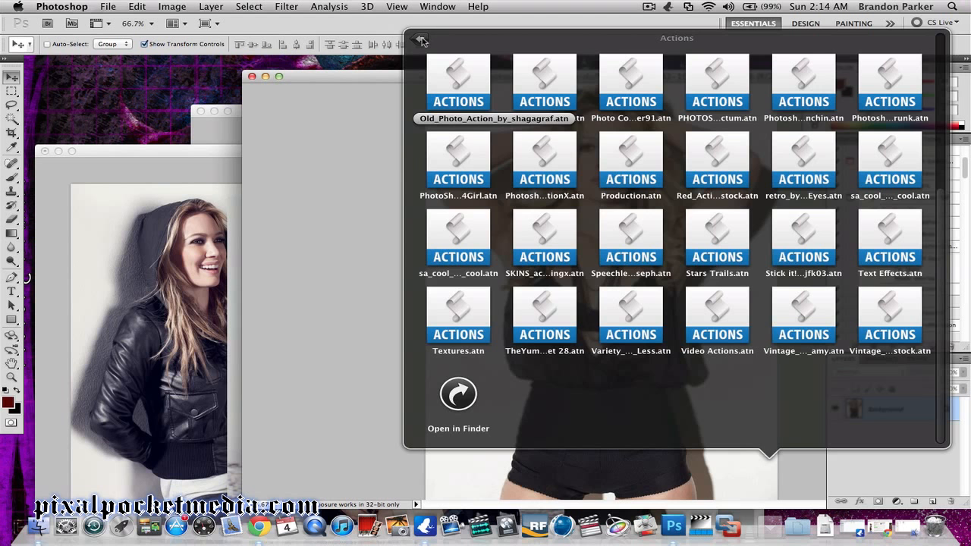
left_click(421, 40)
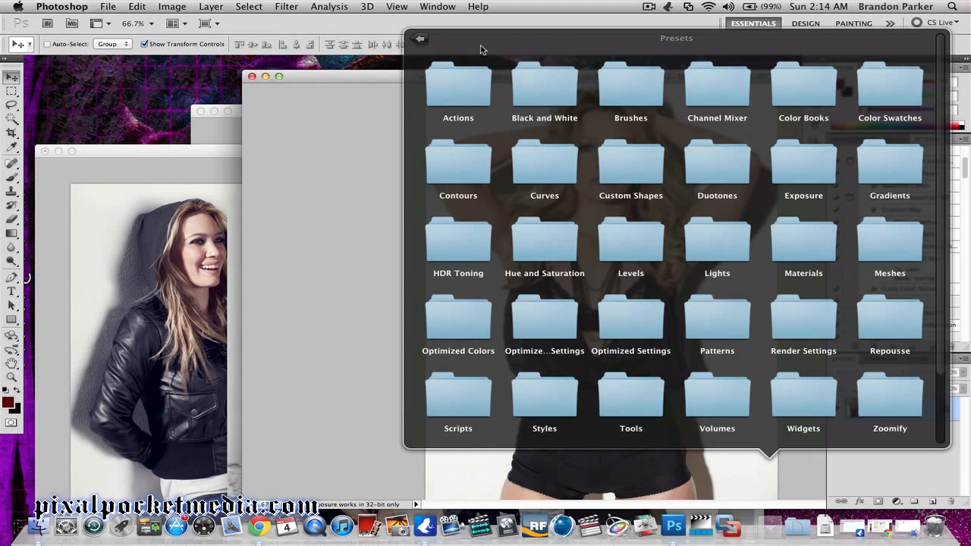
scroll(531, 176, "down", 3)
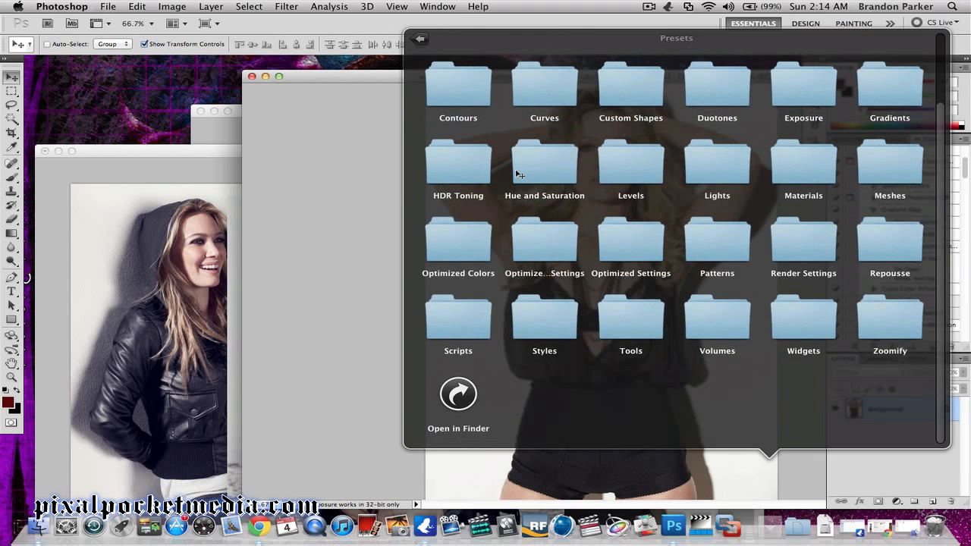
scroll(509, 169, "up", 3)
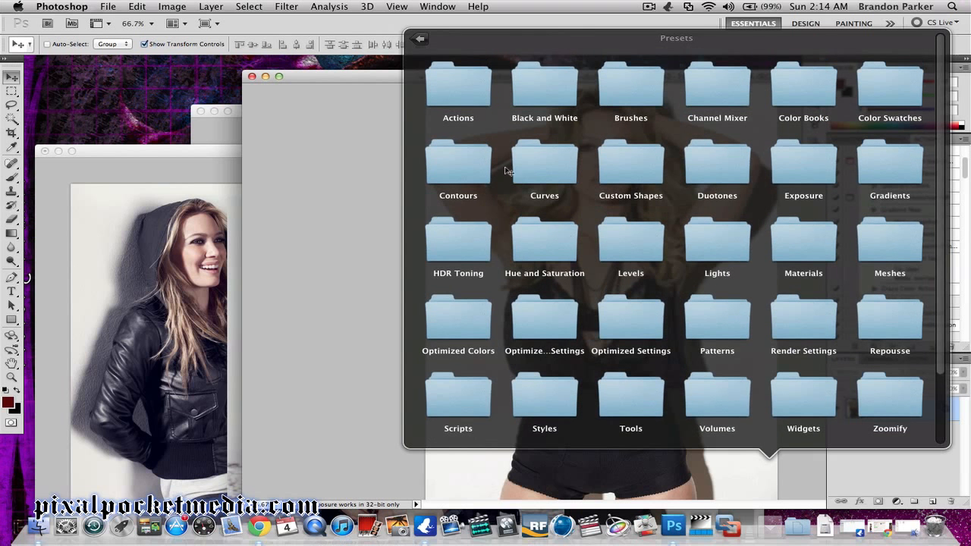
Go back from the Presets folder to the Applications folder and close the folder view
left_click(421, 41)
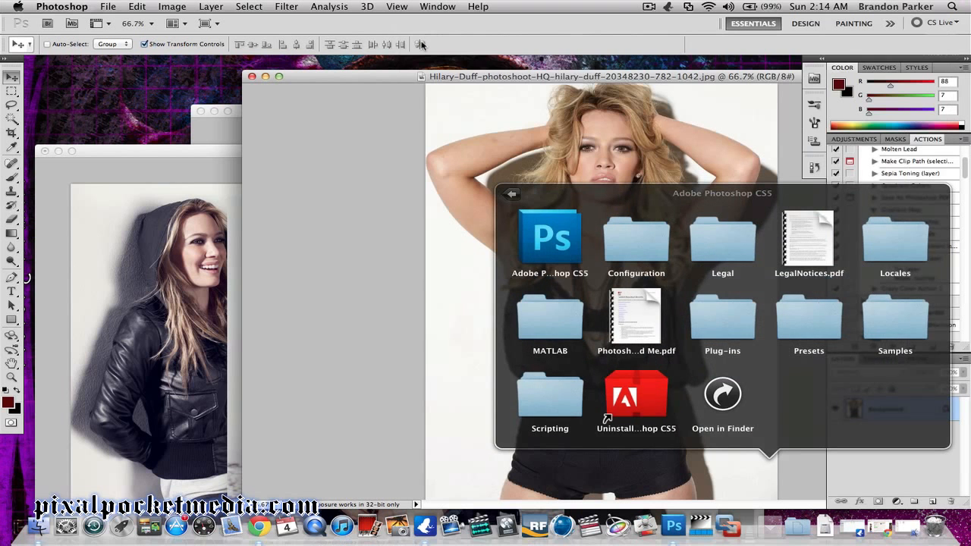
left_click(511, 197)
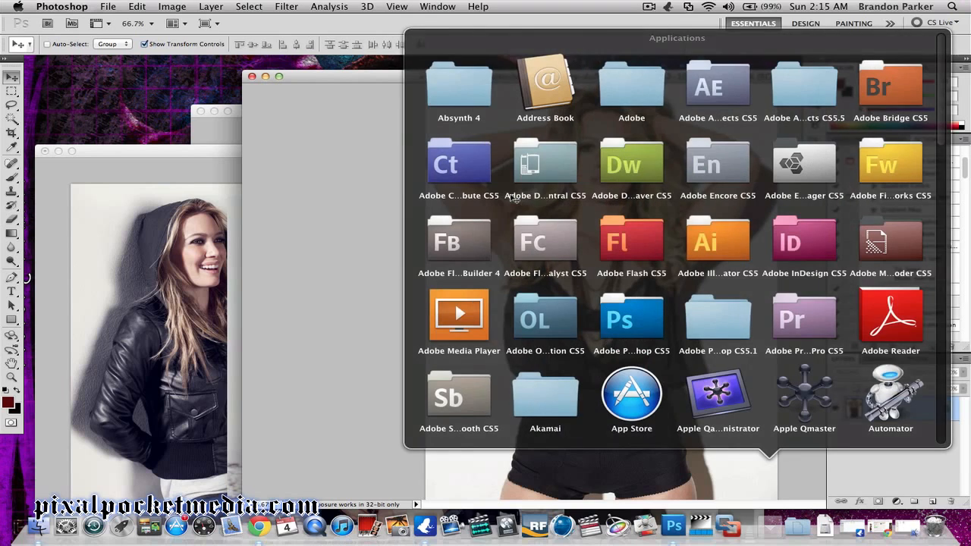
left_click(386, 82)
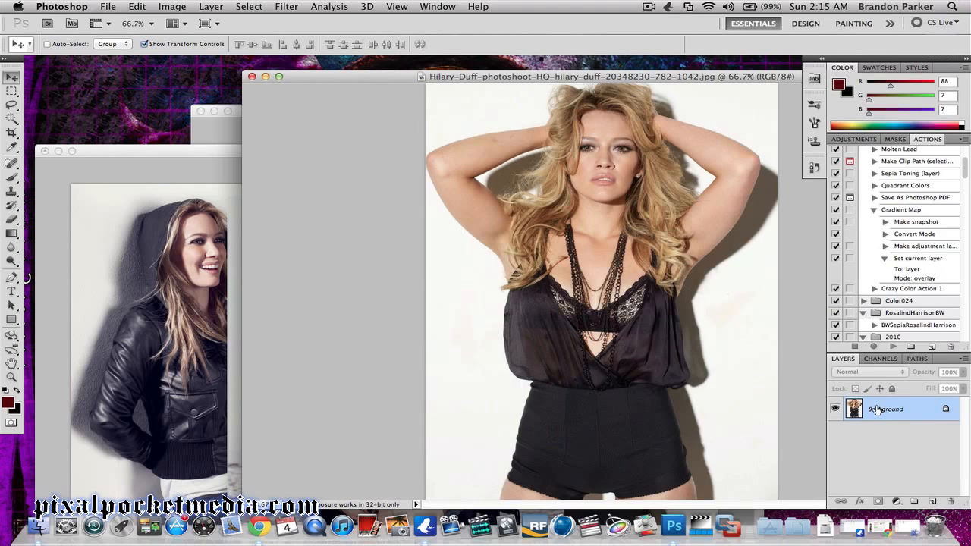
Play action1 from the twist-and-shout action set on the photo of the woman with raised arms
scroll(920, 235, "down", 5)
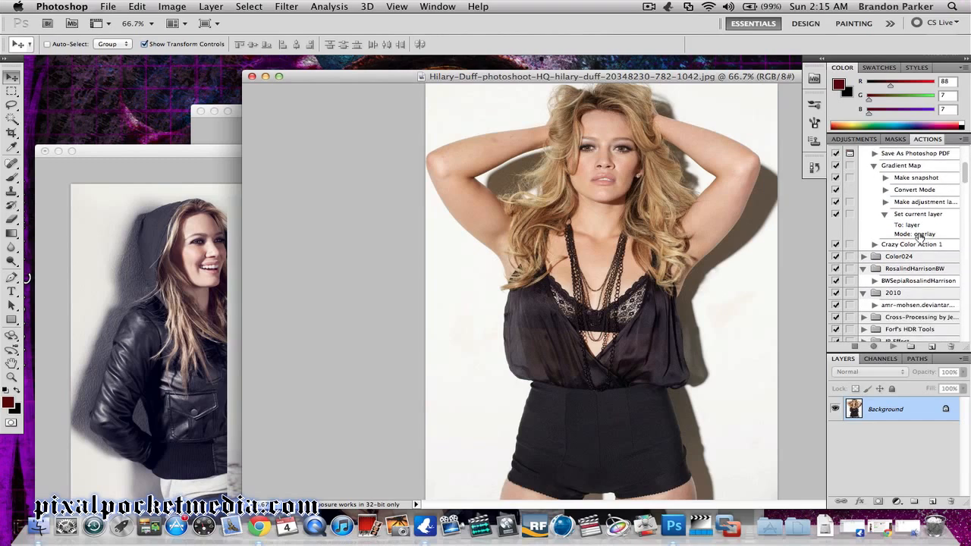
scroll(920, 236, "down", 5)
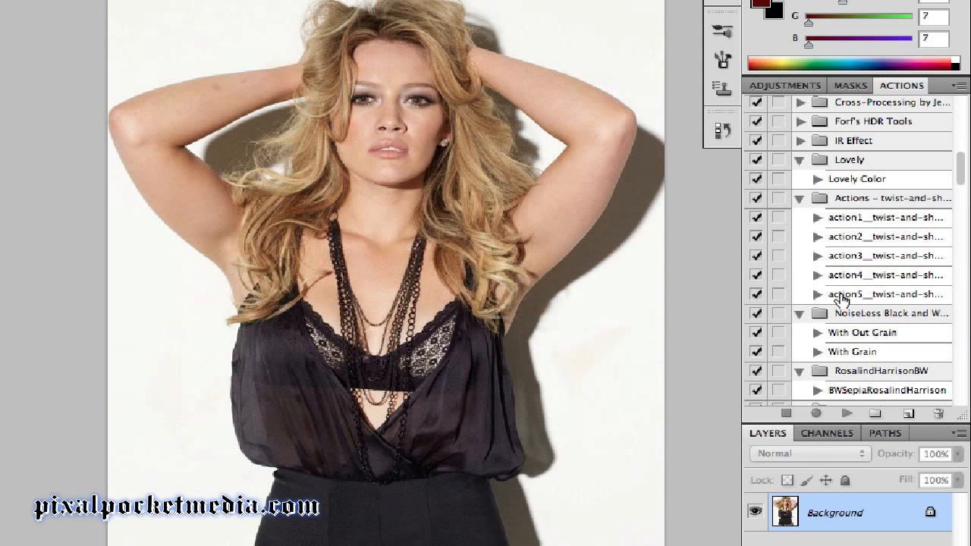
left_click(801, 199)
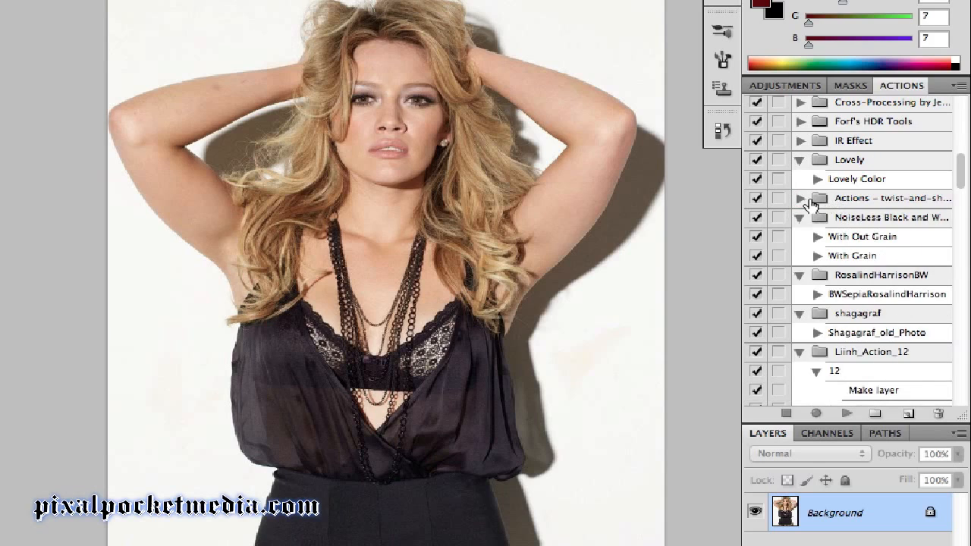
left_click(801, 199)
left_click(859, 221)
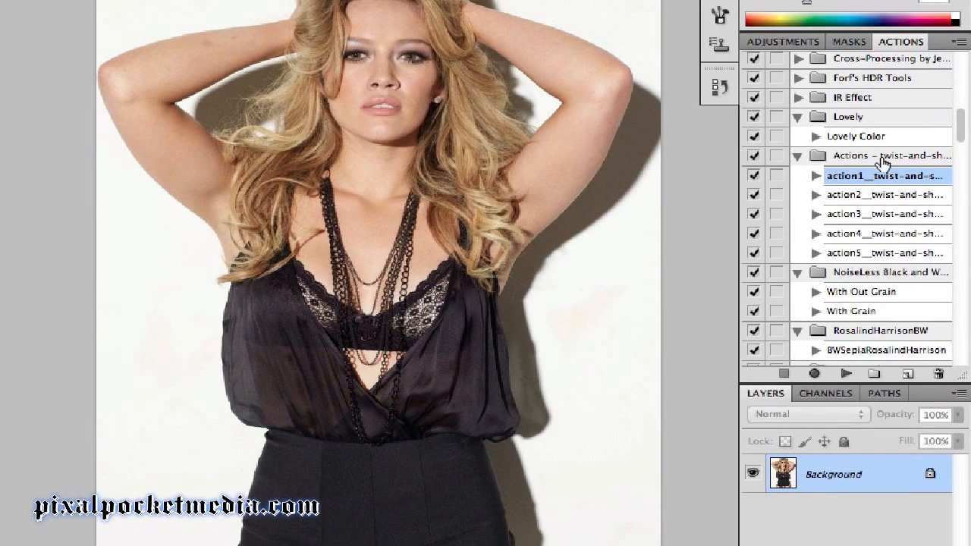
left_click(846, 373)
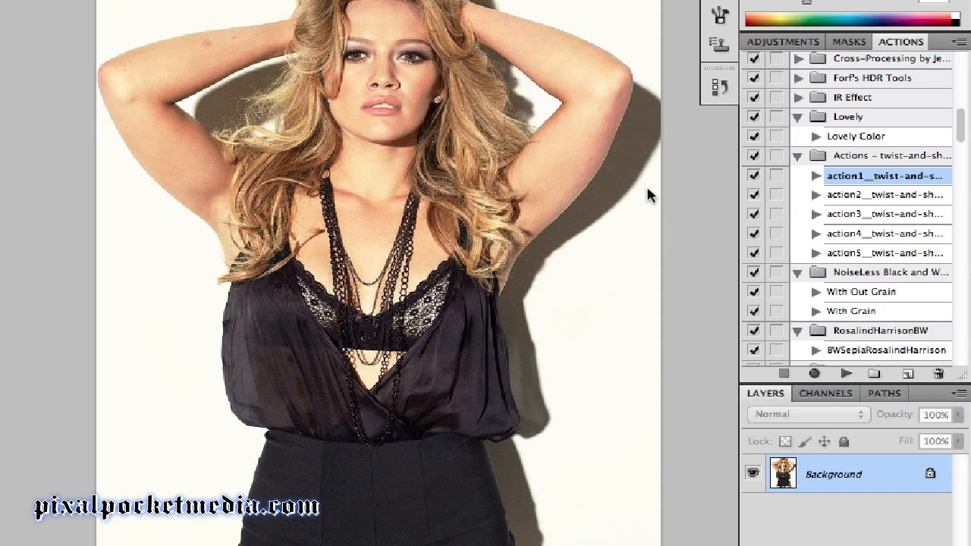
Revert the photo to its first Duplicate Layer history state and delete both background copies, leaving only the Background layer
left_click(718, 88)
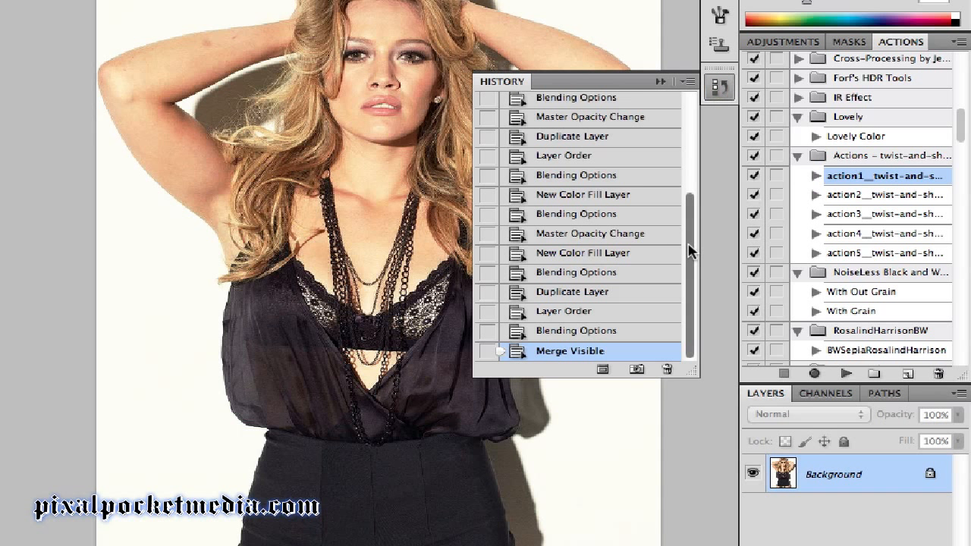
scroll(691, 242, "up", 1)
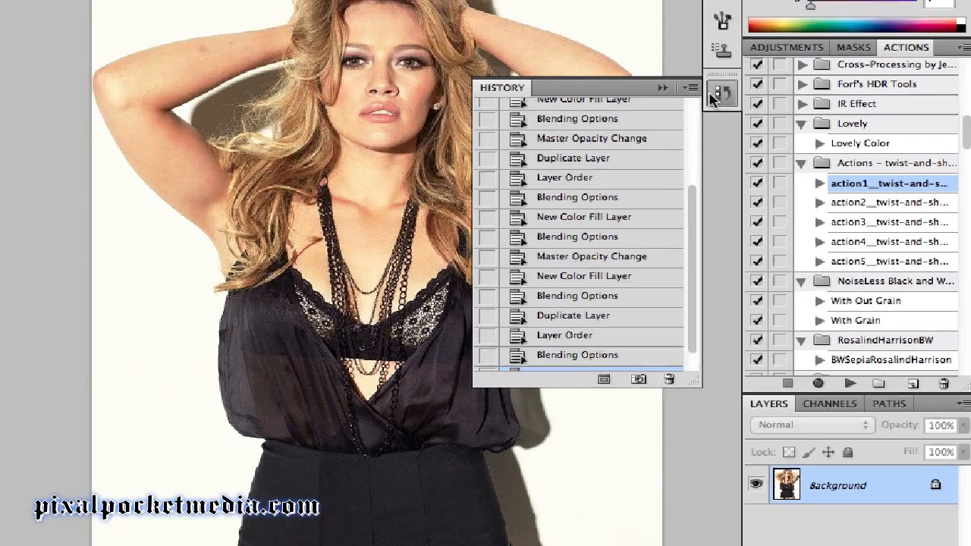
left_click(716, 86)
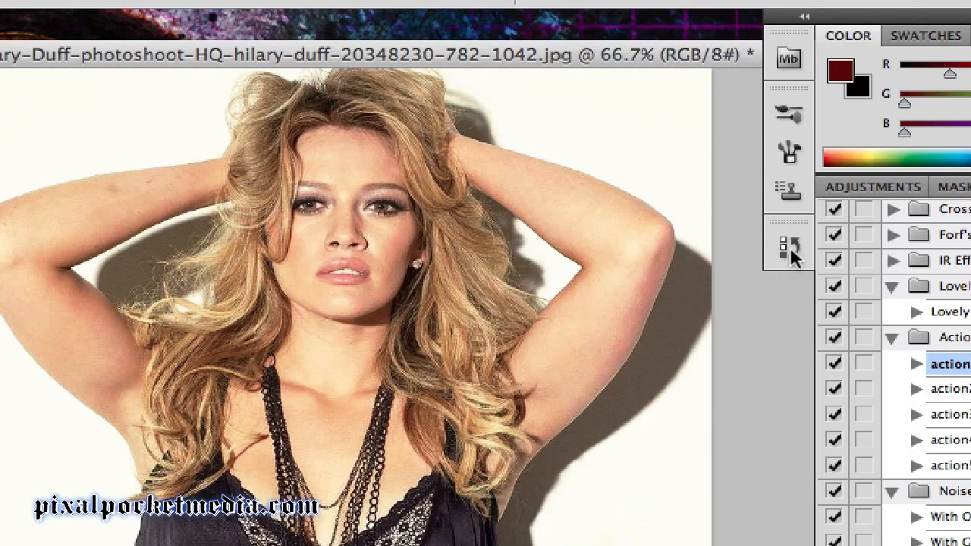
left_click(788, 246)
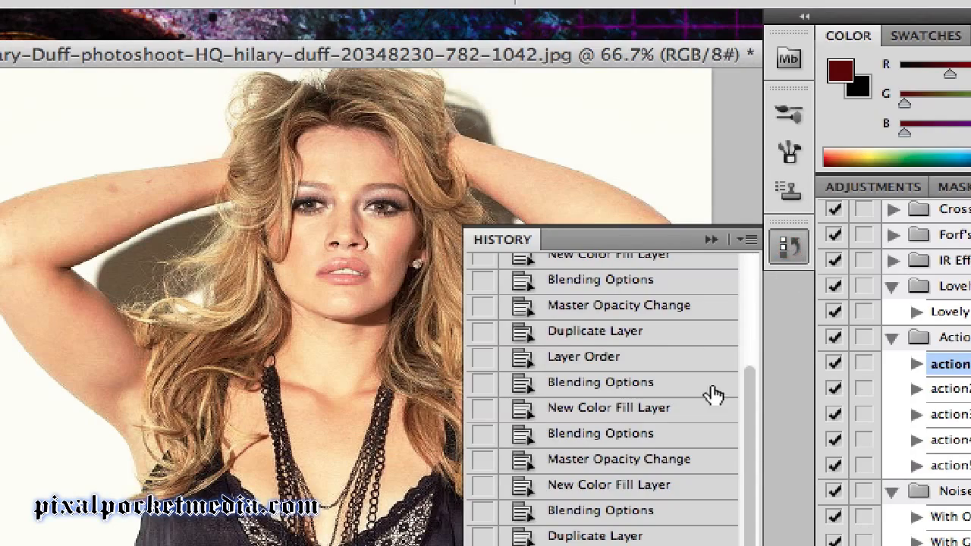
left_click_drag(749, 464, 749, 335)
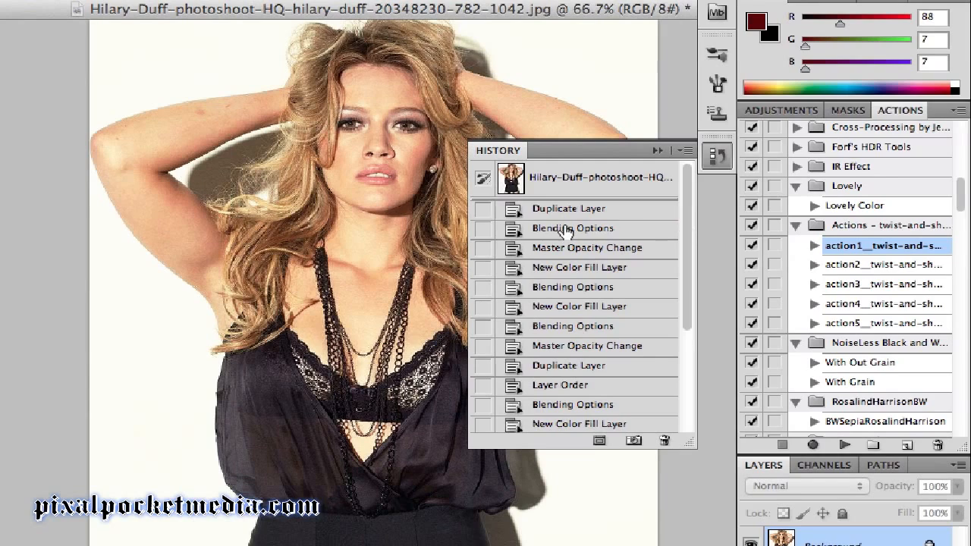
left_click(569, 213)
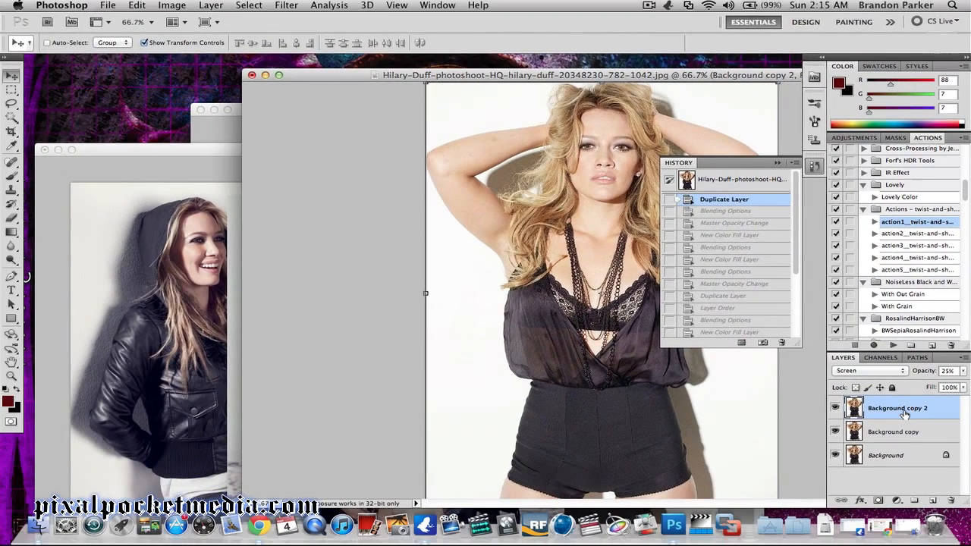
key("BackSpace")
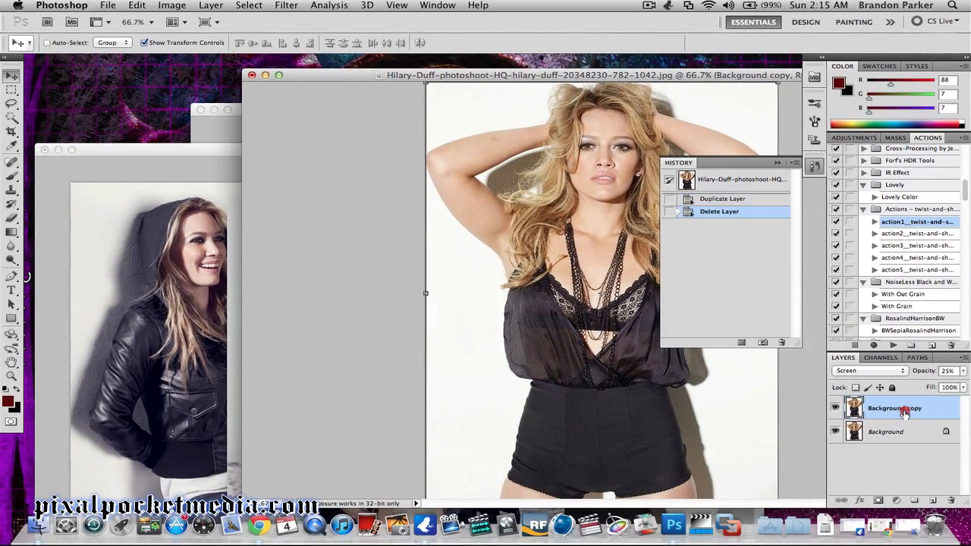
key("BackSpace")
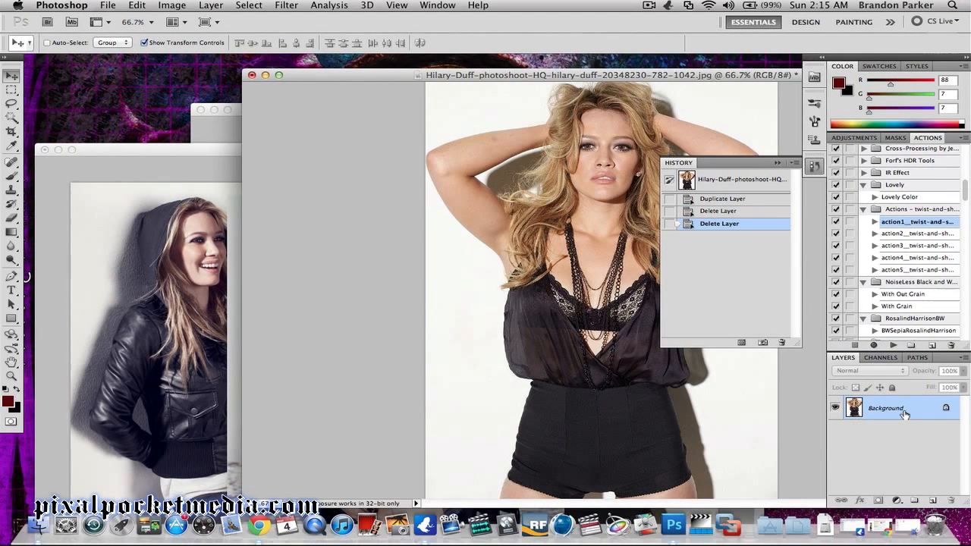
left_click(778, 165)
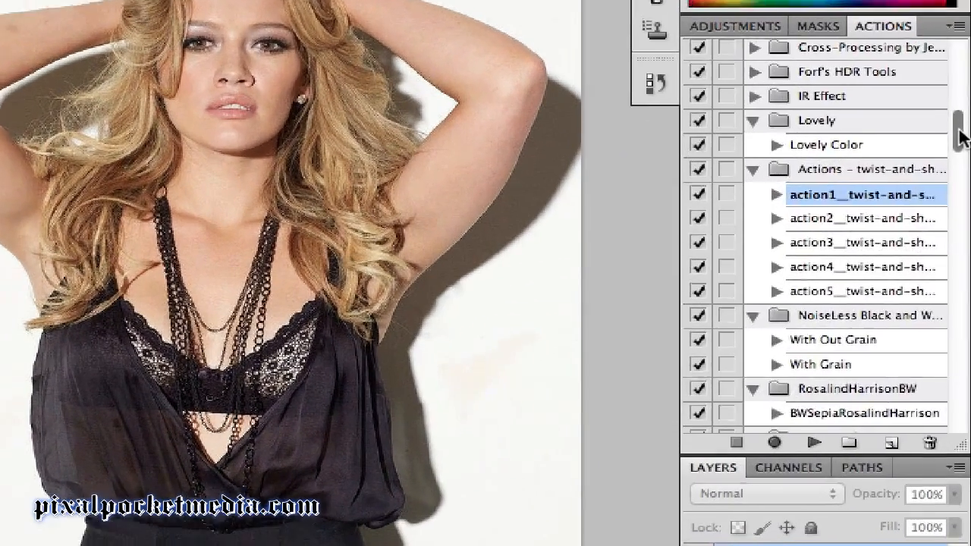
Play the BWSepia action, listed just above the shagagraf set, on the photo
left_click_drag(966, 192, 966, 203)
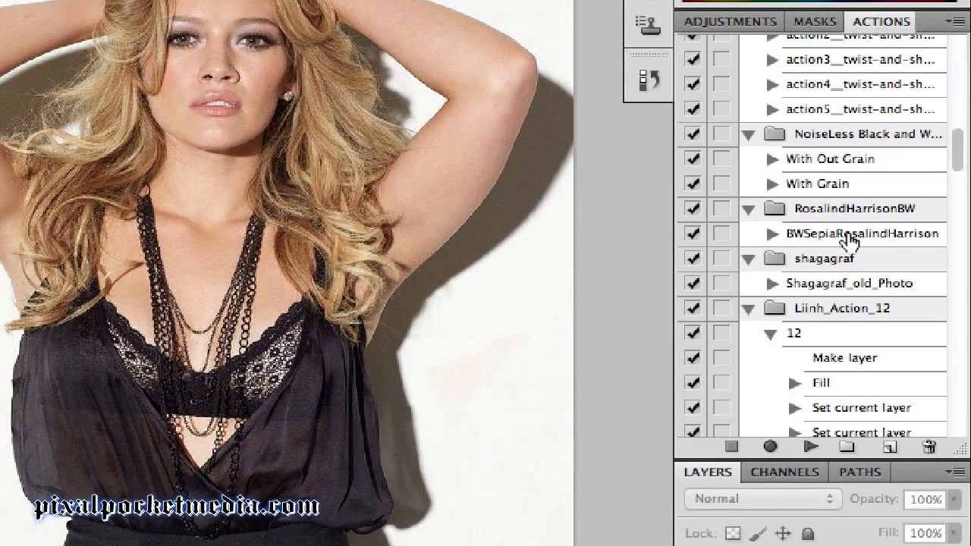
left_click(848, 235)
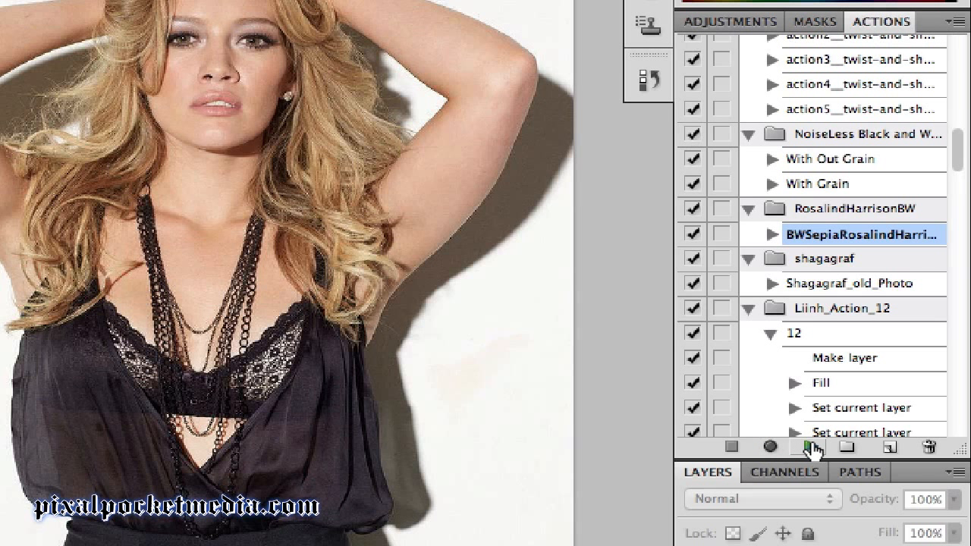
left_click_drag(781, 216, 810, 447)
left_click(791, 232)
left_click_drag(798, 227, 812, 449)
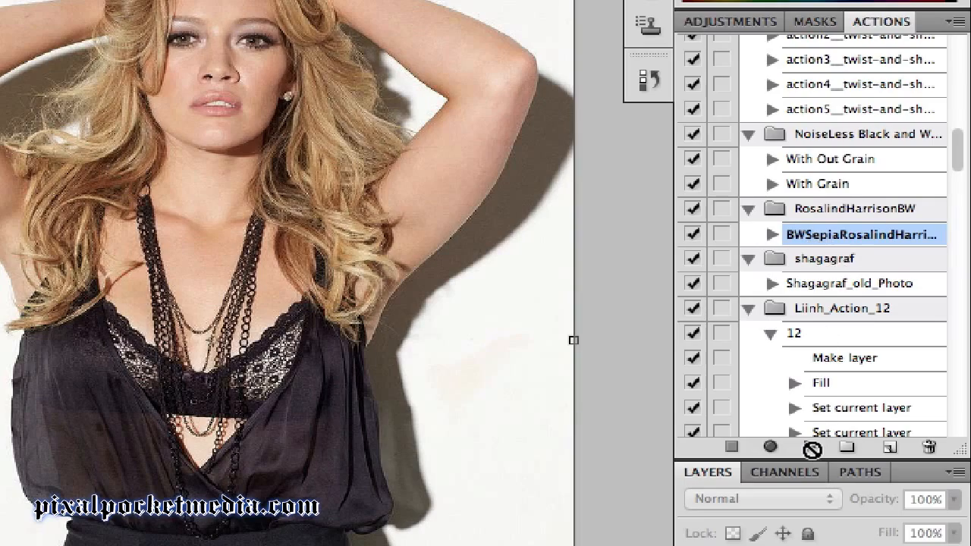
left_click(812, 449)
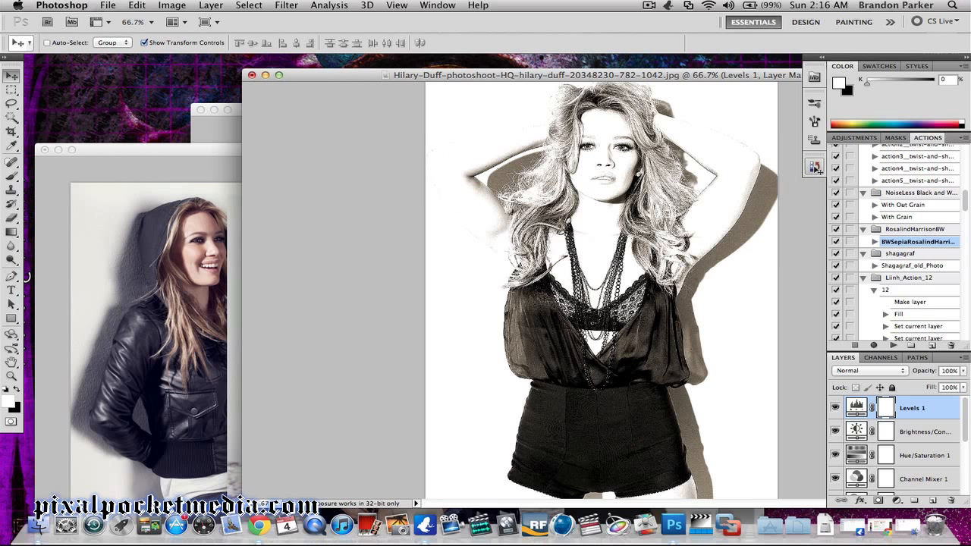
Undo the BWSepia effect by returning to the first Duplicate Layer history state and deleting the two copied layers
left_click(814, 167)
scroll(739, 198, "up", 5)
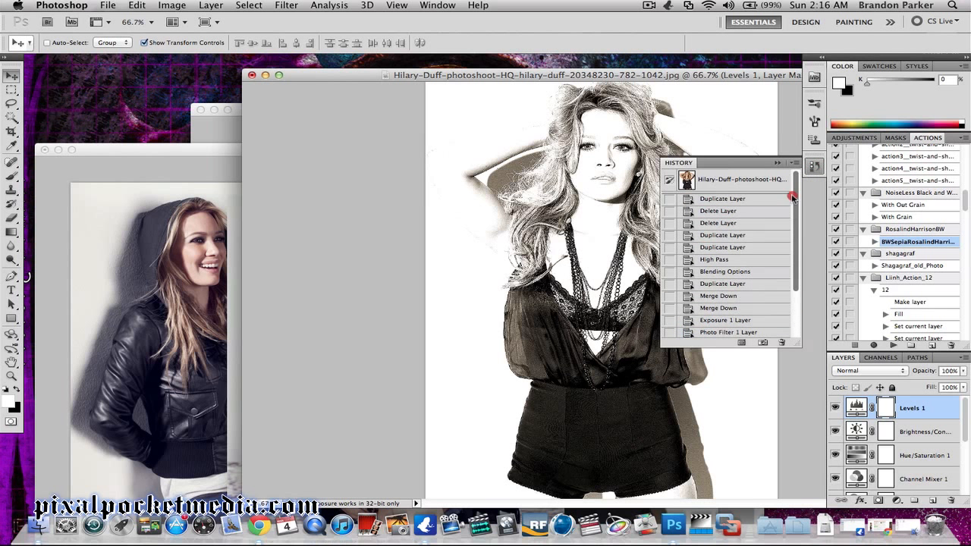
left_click(733, 199)
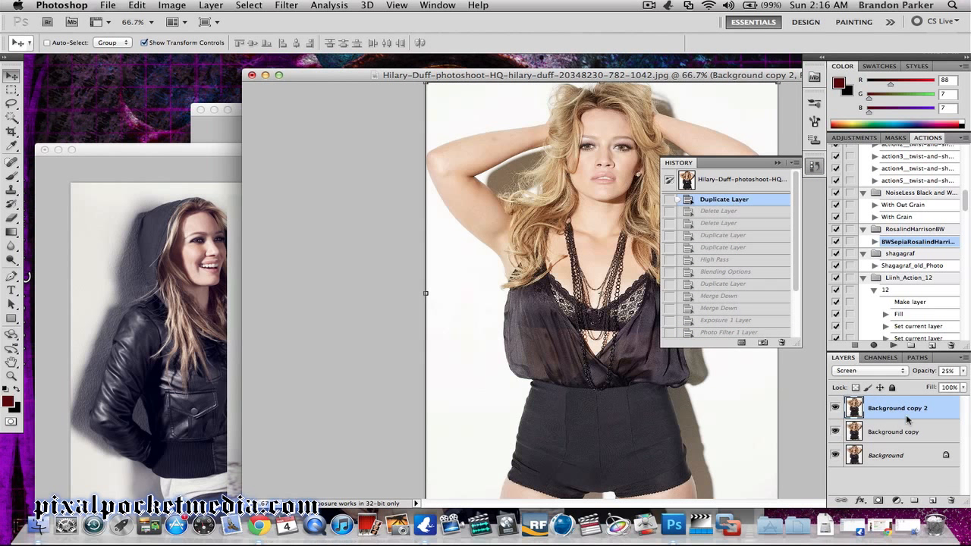
key("Delete")
key("Delete")
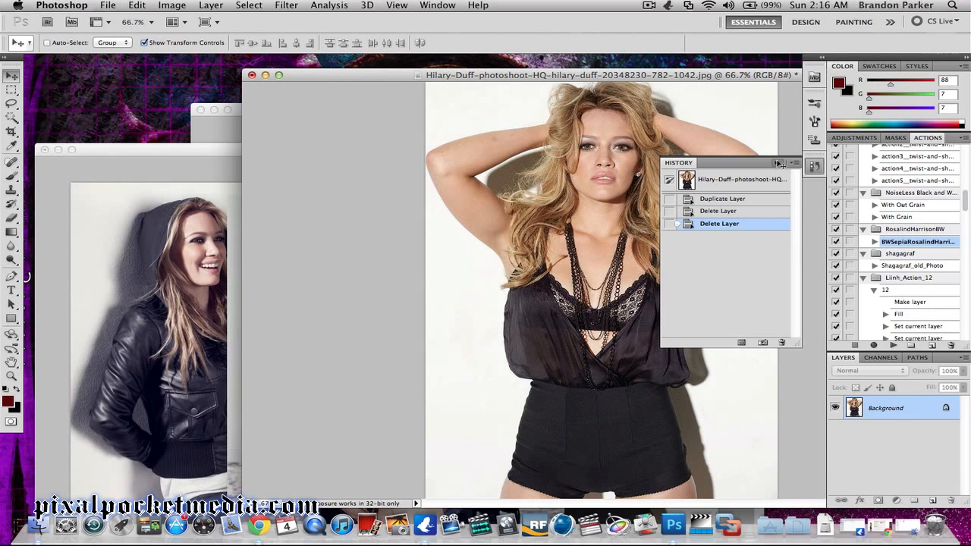
left_click(778, 164)
Collapse the steps of action 10 in the set named 10 and play that action on the photo
scroll(892, 238, "down", 5)
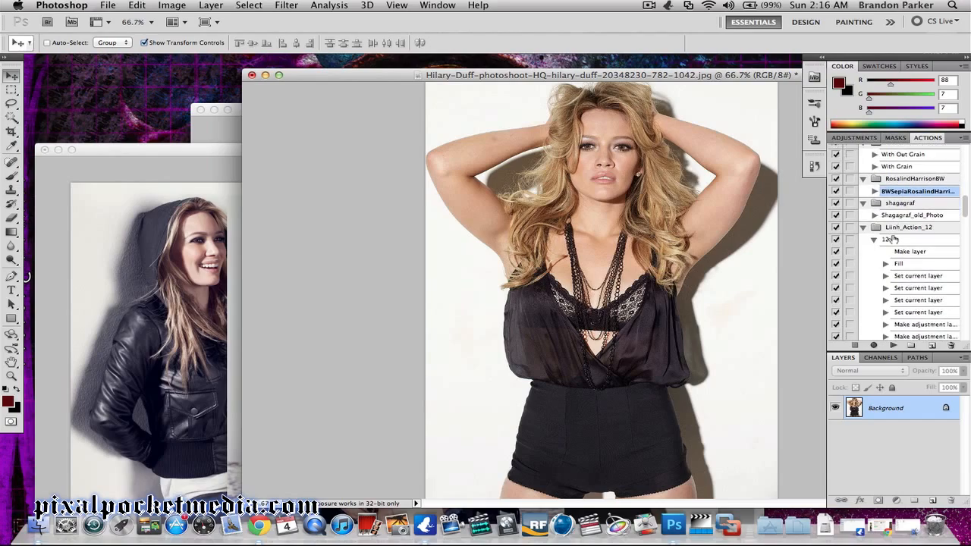
scroll(900, 242, "down", 10)
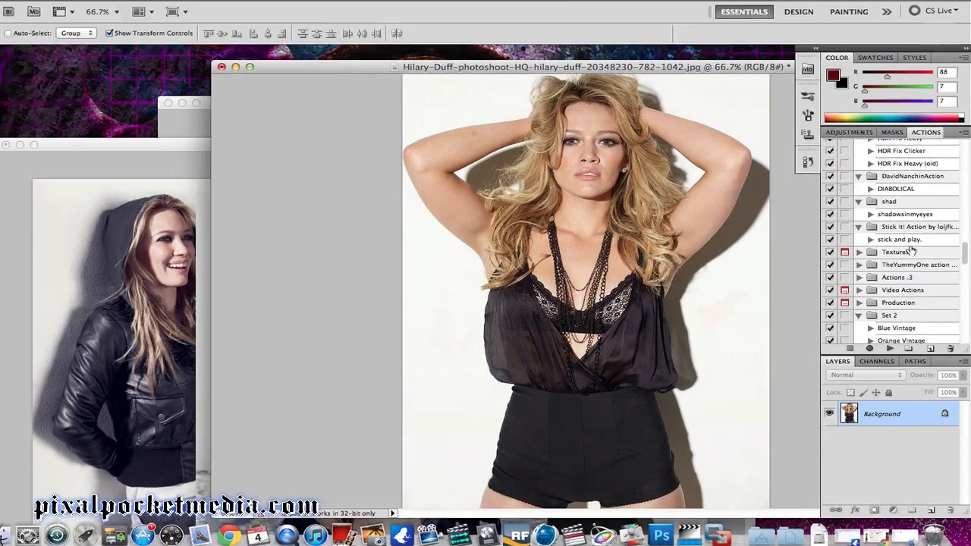
scroll(912, 254, "down", 6)
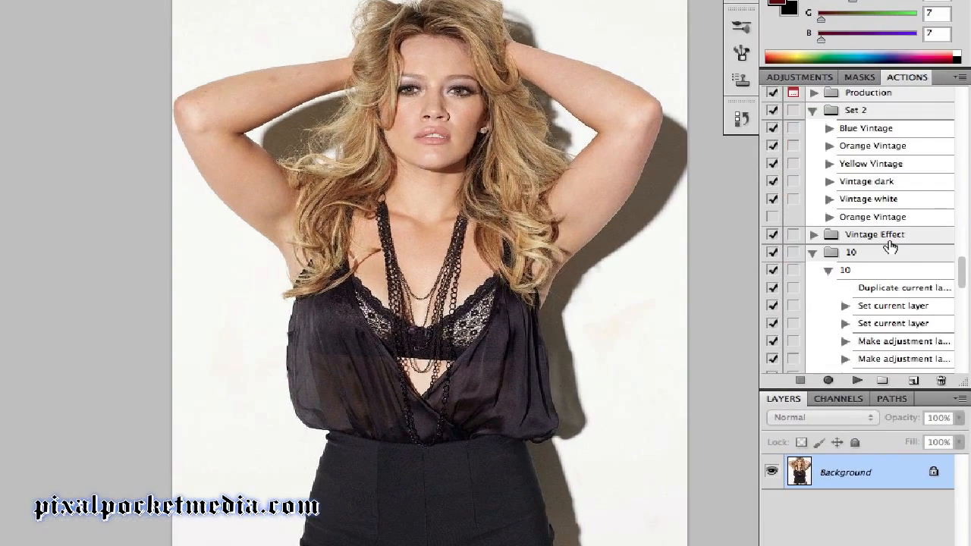
left_click(869, 273)
left_click(846, 268)
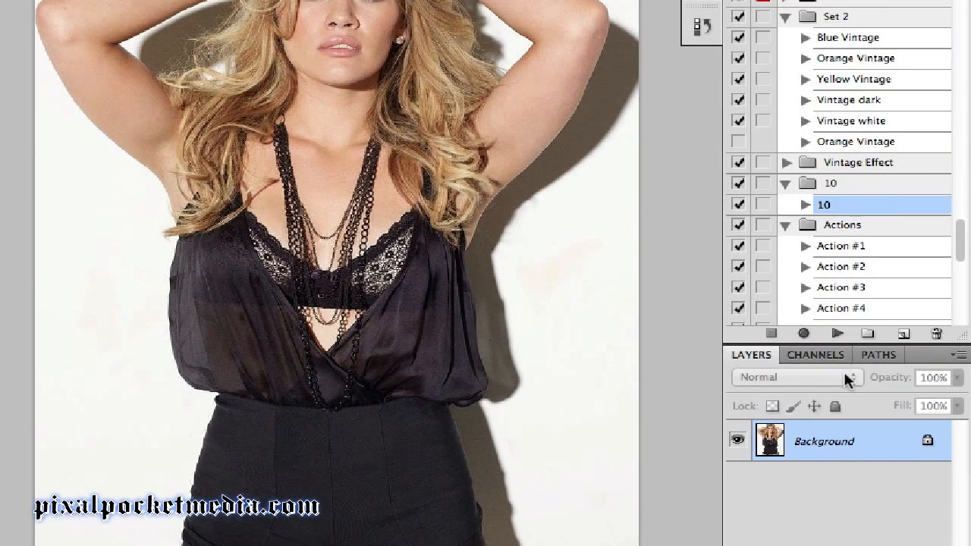
left_click(838, 333)
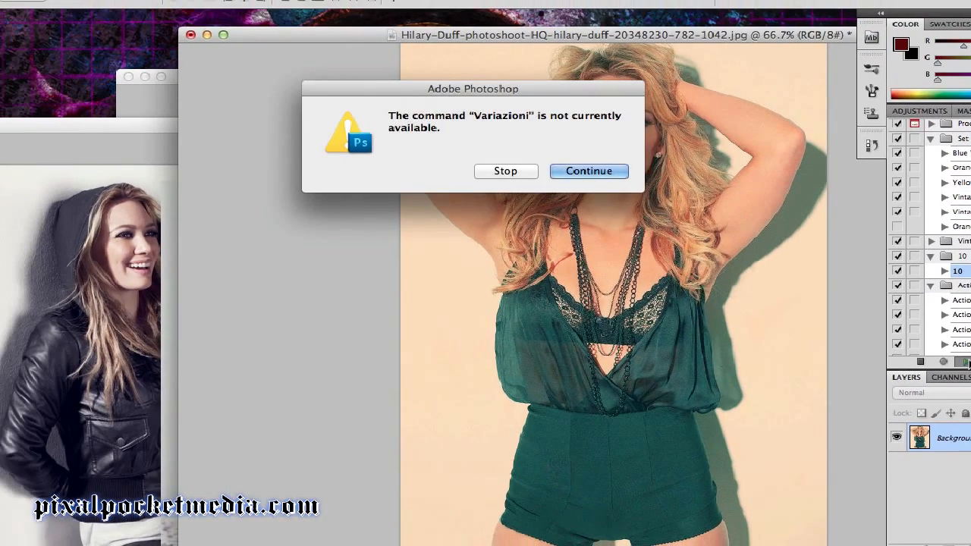
Move the alert about the Variazioni command off the photo and let the action continue
left_click(611, 171)
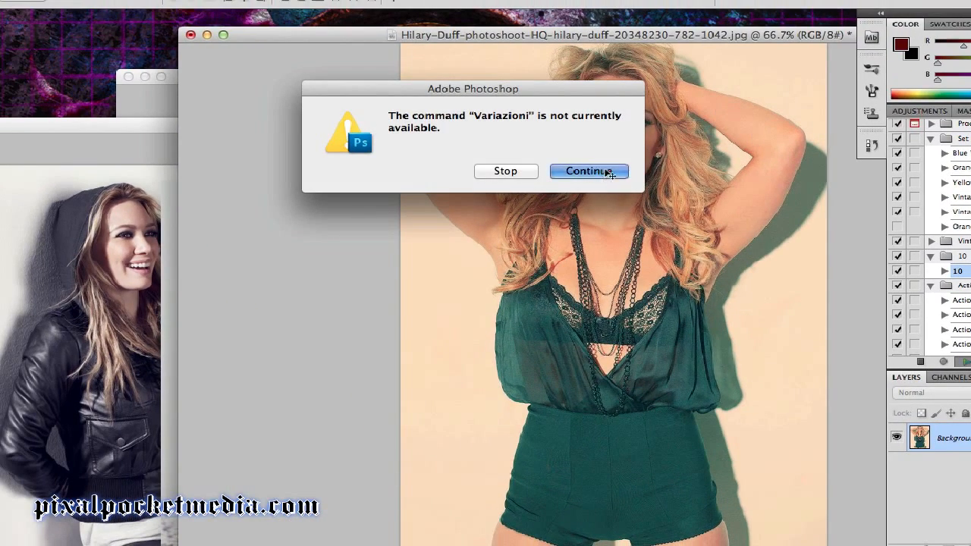
left_click(590, 171)
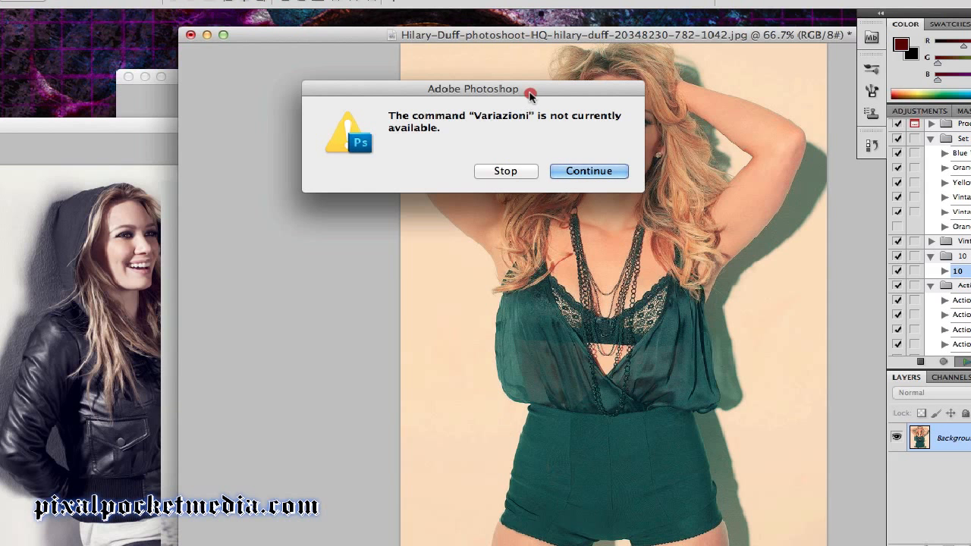
left_click_drag(529, 92, 344, 103)
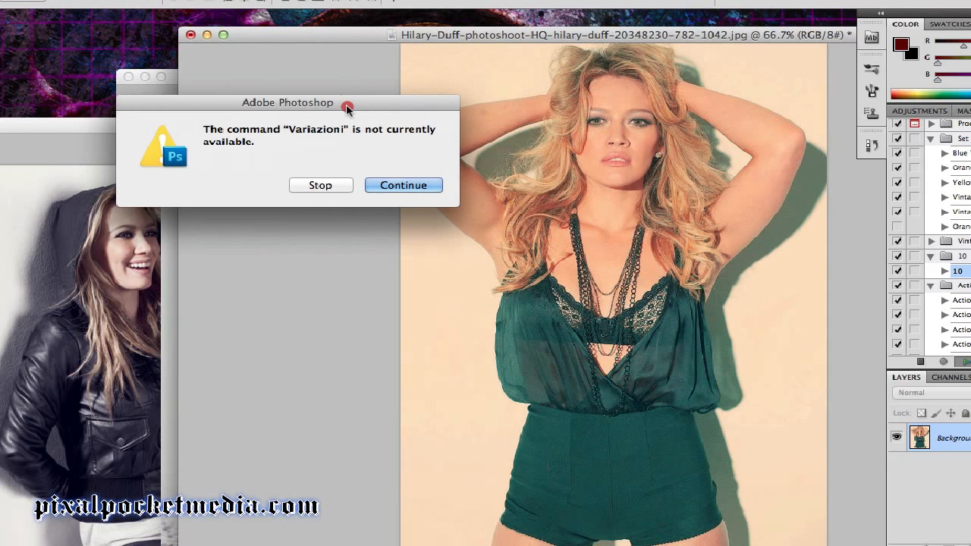
left_click(387, 186)
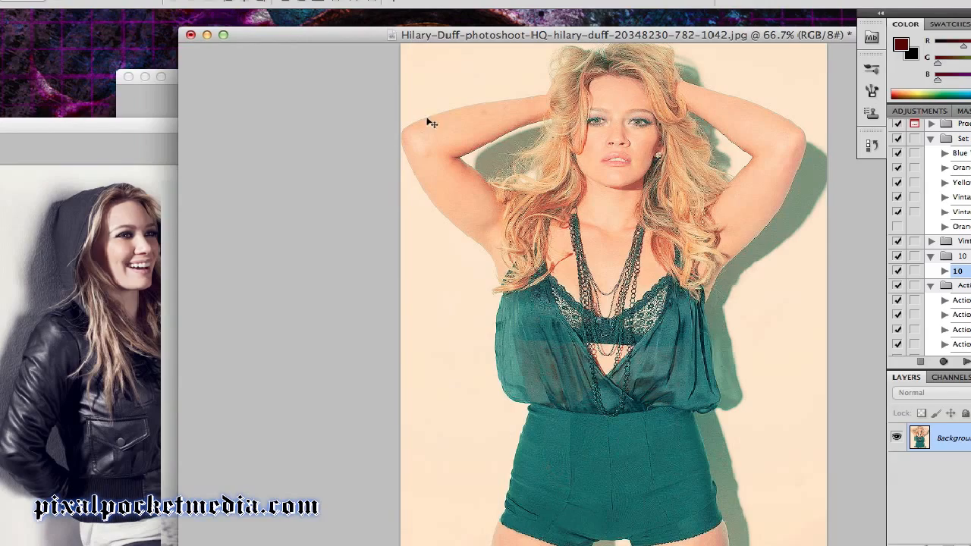
Move the tinted photo's window aside and close the photo without saving the changes
left_click_drag(279, 36, 206, 51)
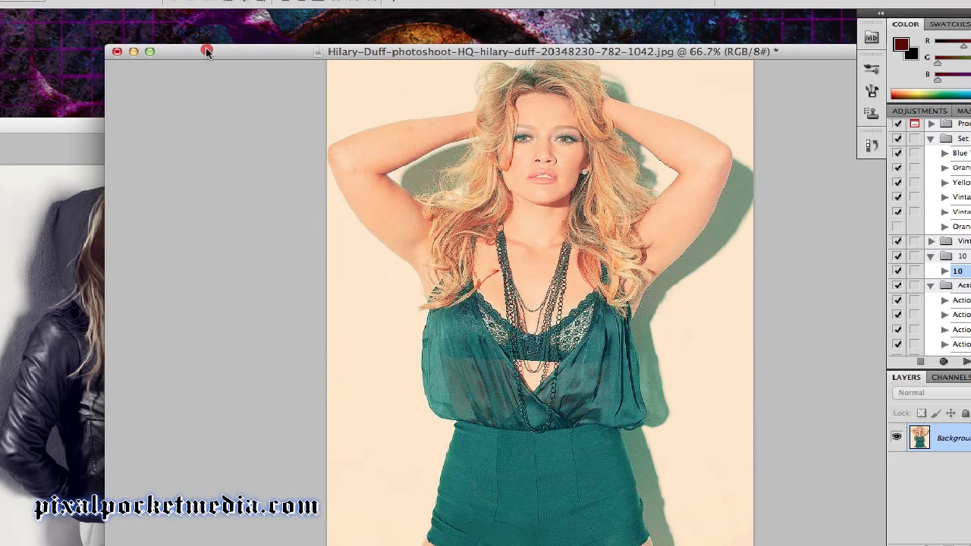
left_click(117, 52)
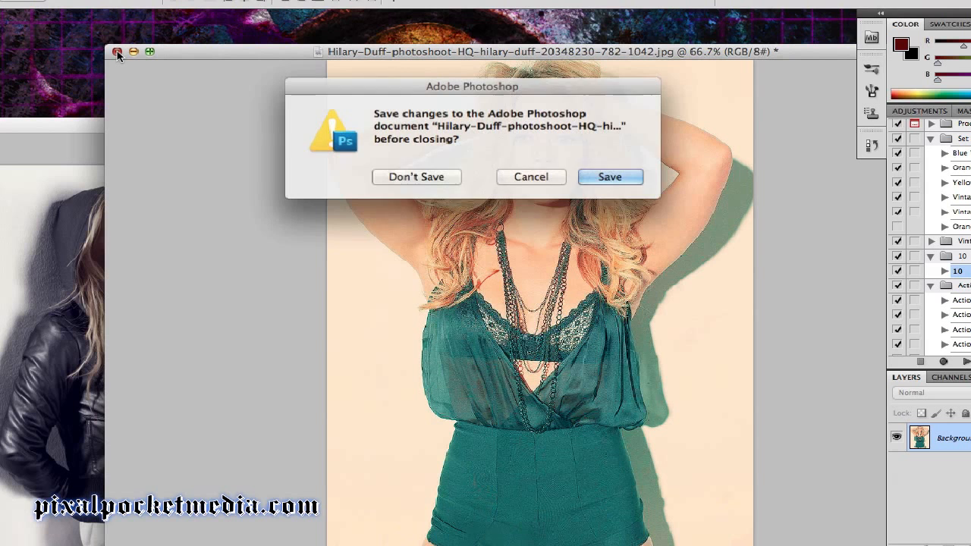
left_click(406, 178)
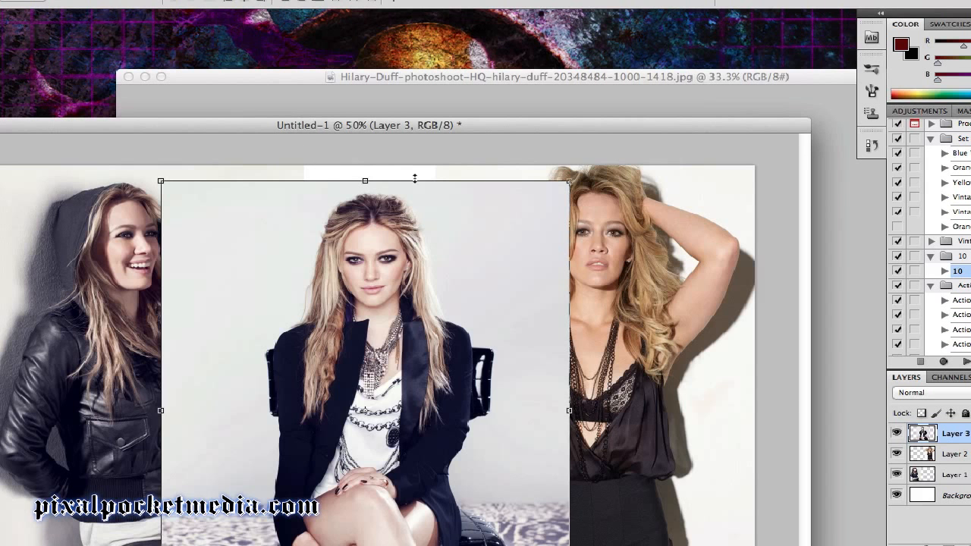
Align Layer 3 in Untitled-1 with the canvas's upper edge and delete the strips on both sides of its subject using rectangular selections
left_click_drag(374, 126, 391, 56)
left_click_drag(291, 173, 338, 177)
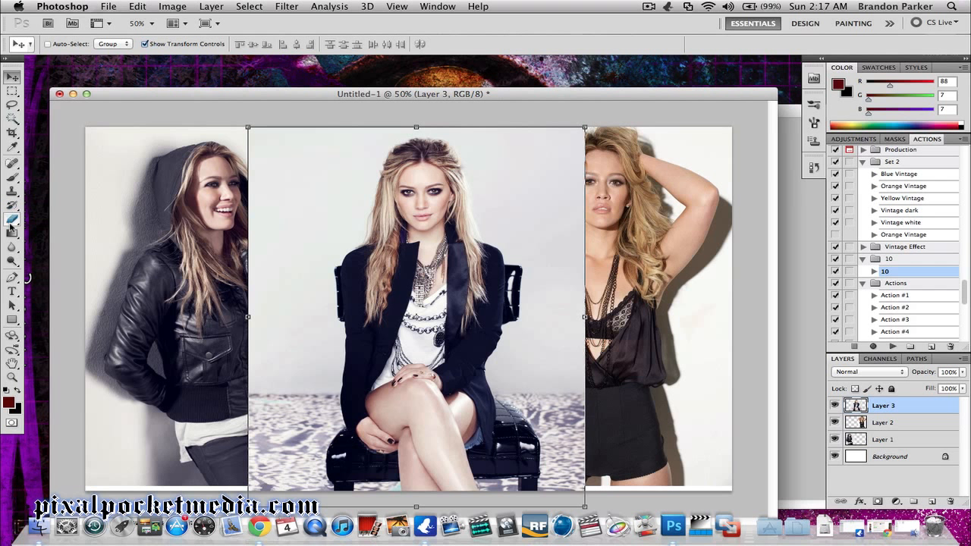
left_click(12, 92)
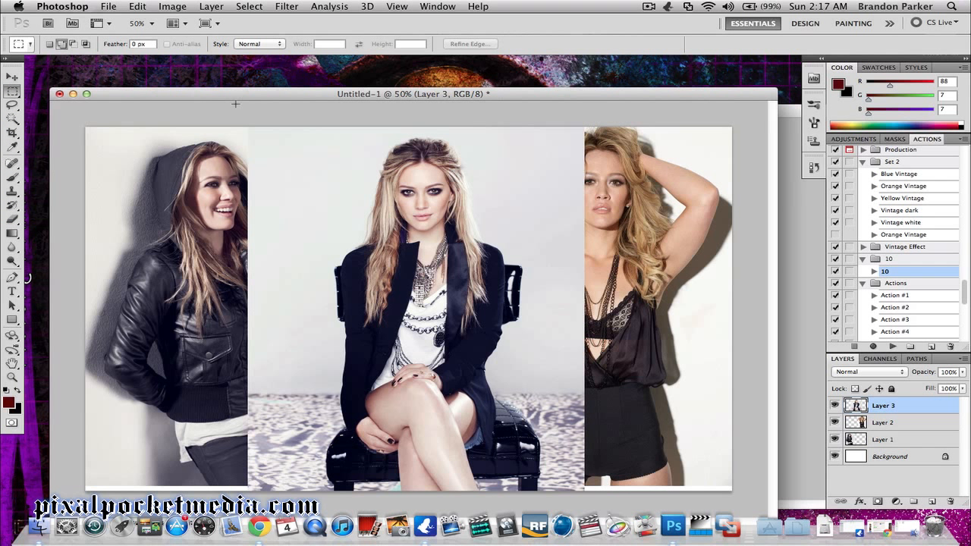
left_click_drag(258, 145, 325, 501)
key("Delete")
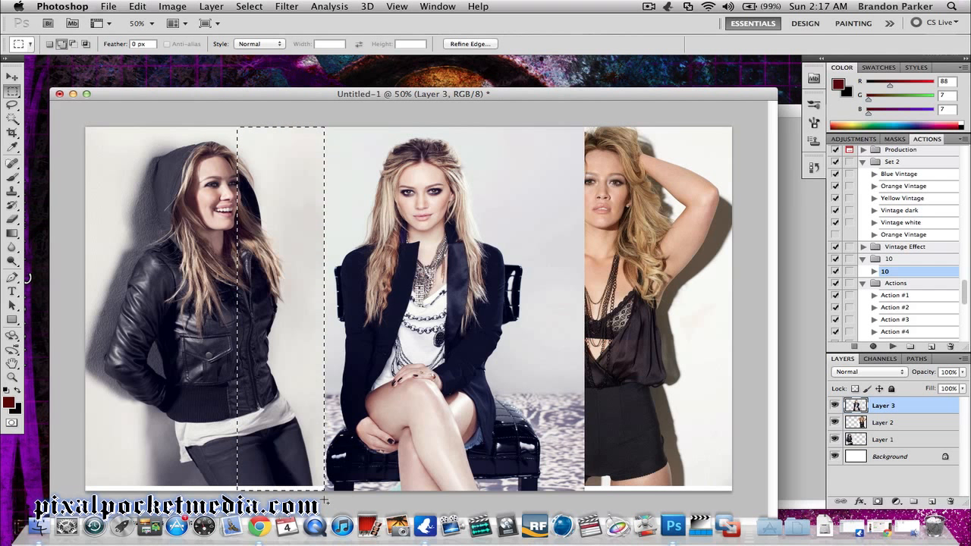
left_click_drag(543, 127, 742, 496)
key("Delete")
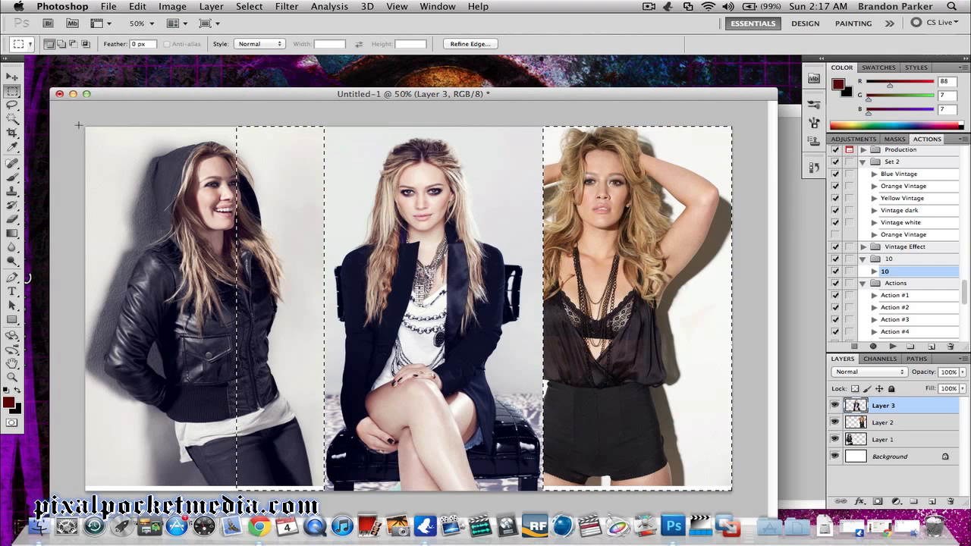
Clear the selection and return to the Rectangular Marquee tool in new-selection mode
left_click(12, 119)
left_click(72, 138)
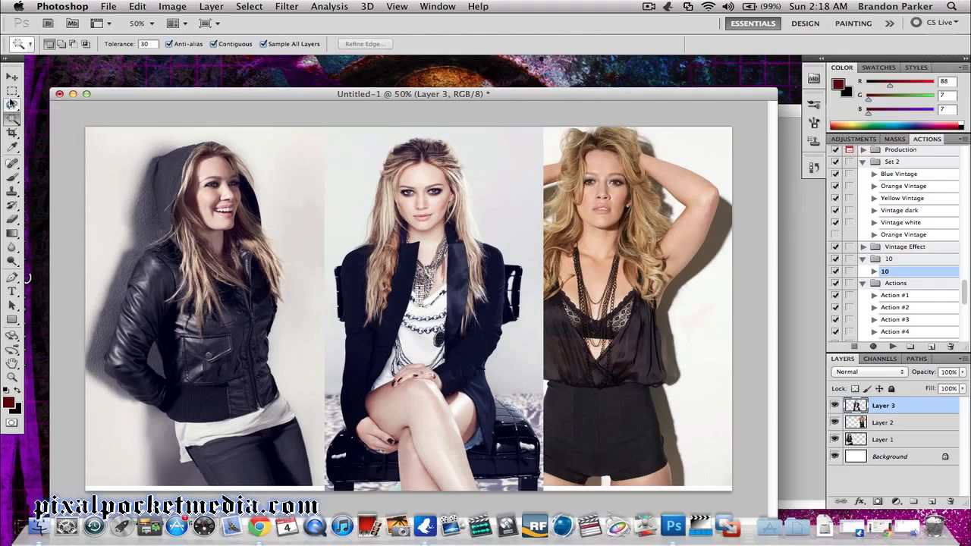
left_click(12, 91)
left_click(61, 44)
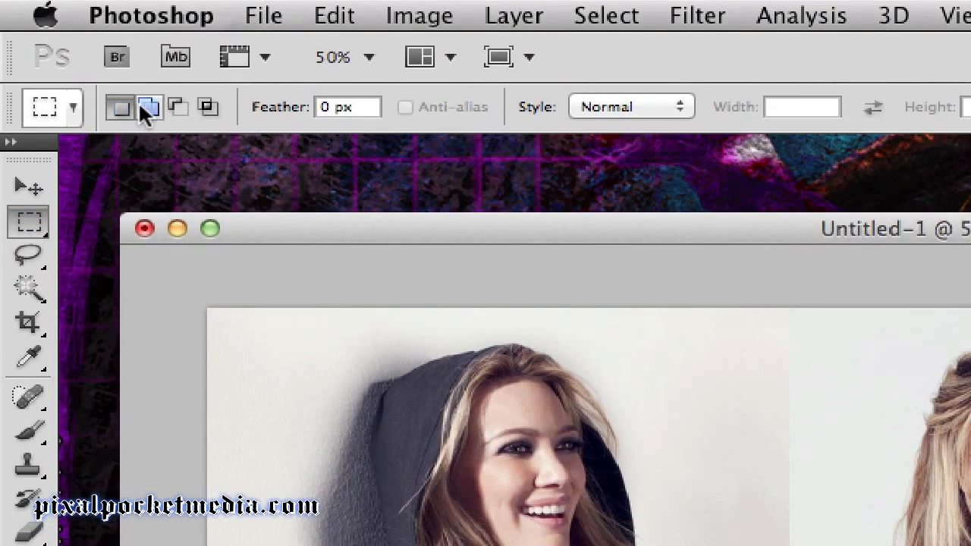
left_click(120, 113)
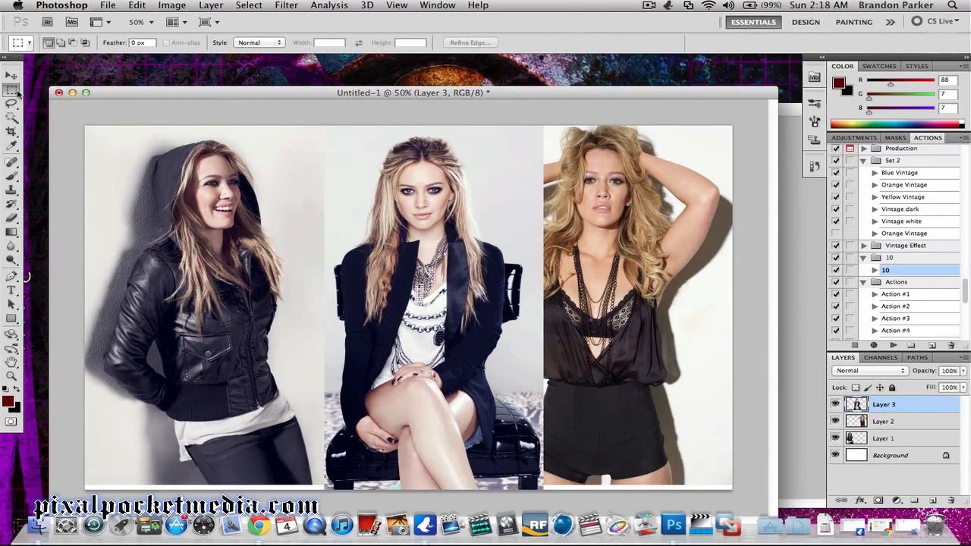
left_click(28, 221)
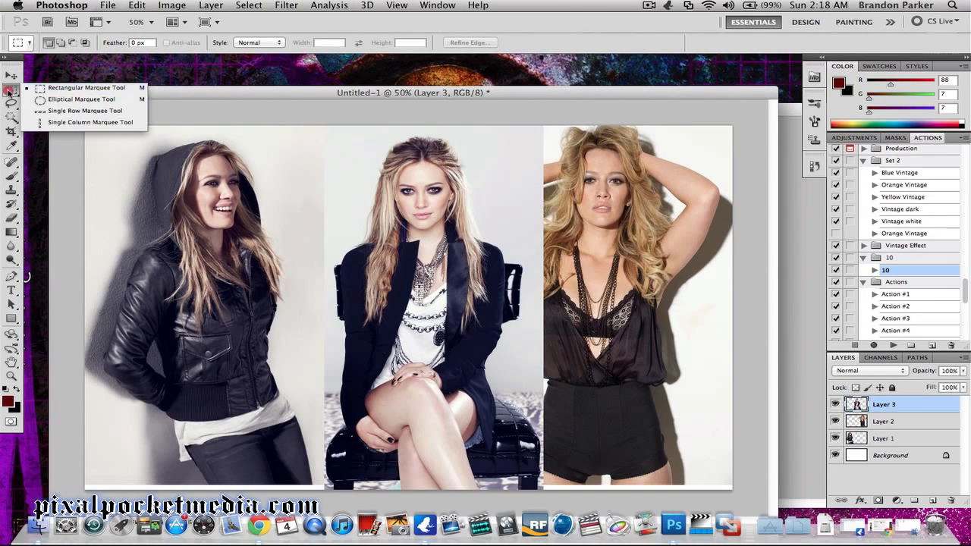
left_click(8, 90)
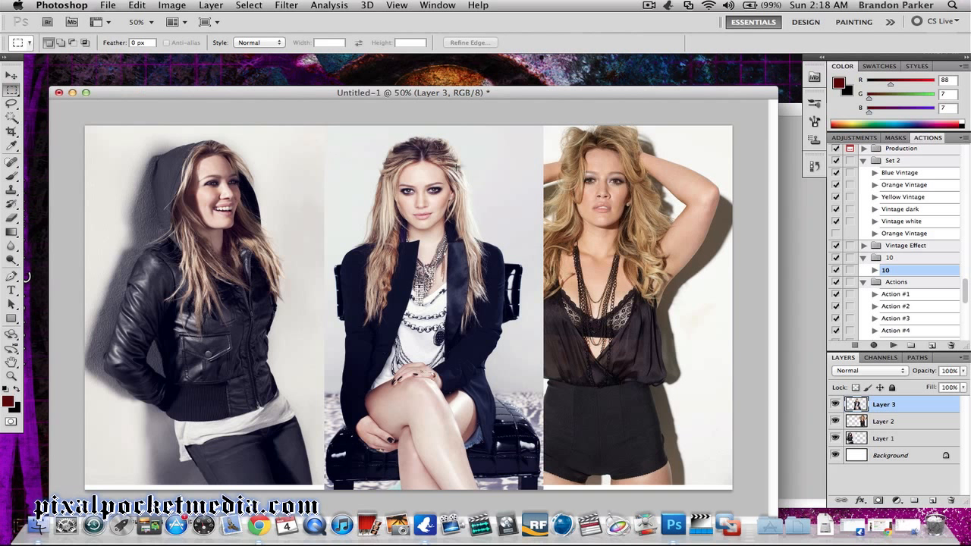
Hide Layer 3 and Layer 1, and make Layer 2 the active layer
left_click(836, 404)
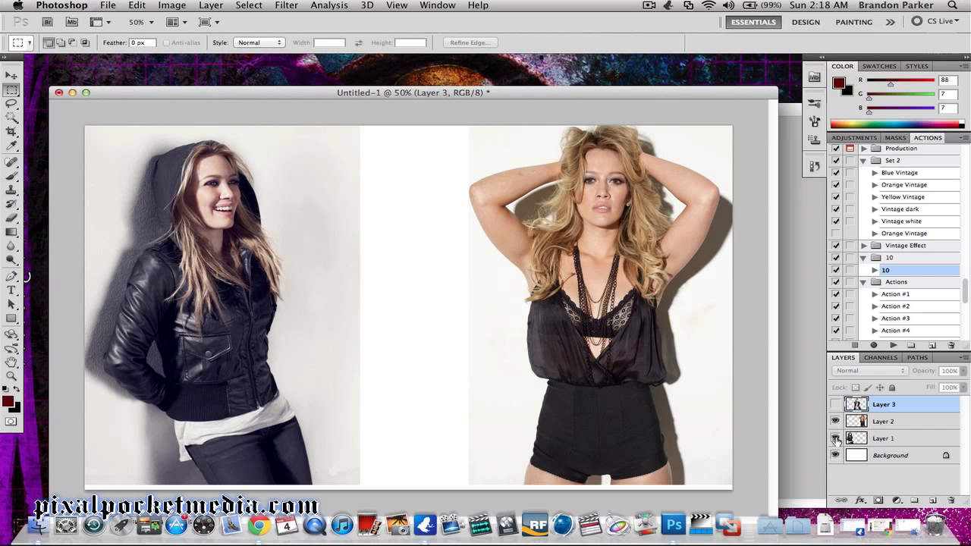
left_click(835, 438)
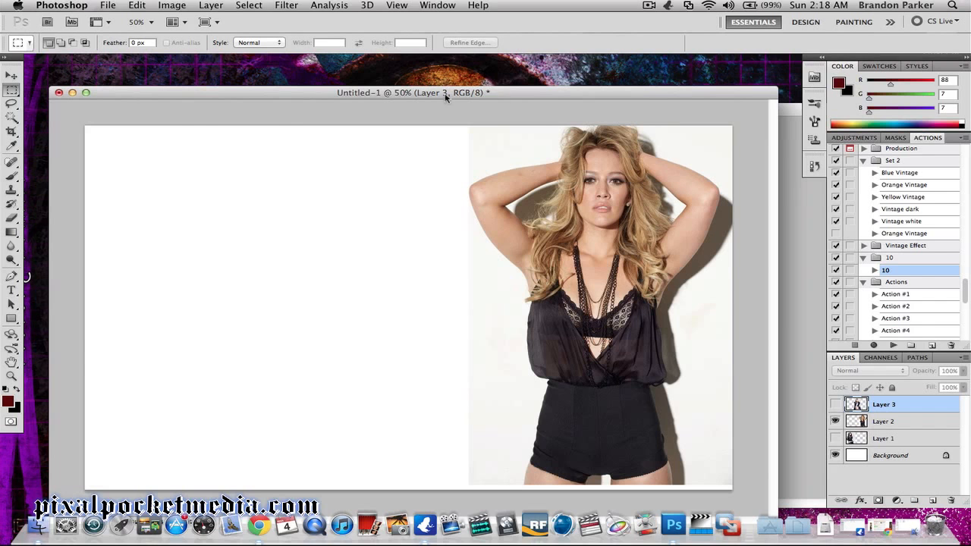
left_click(179, 6)
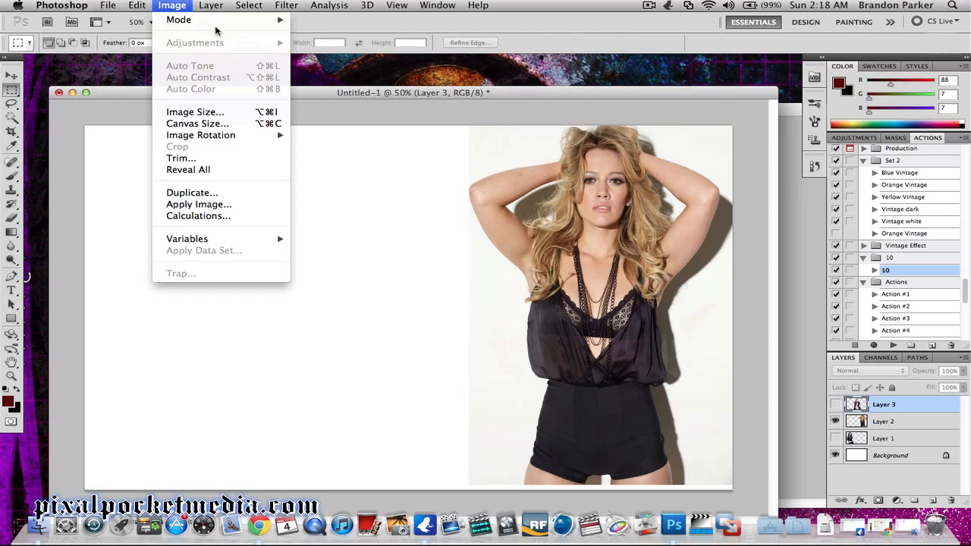
left_click(181, 6)
left_click(857, 421)
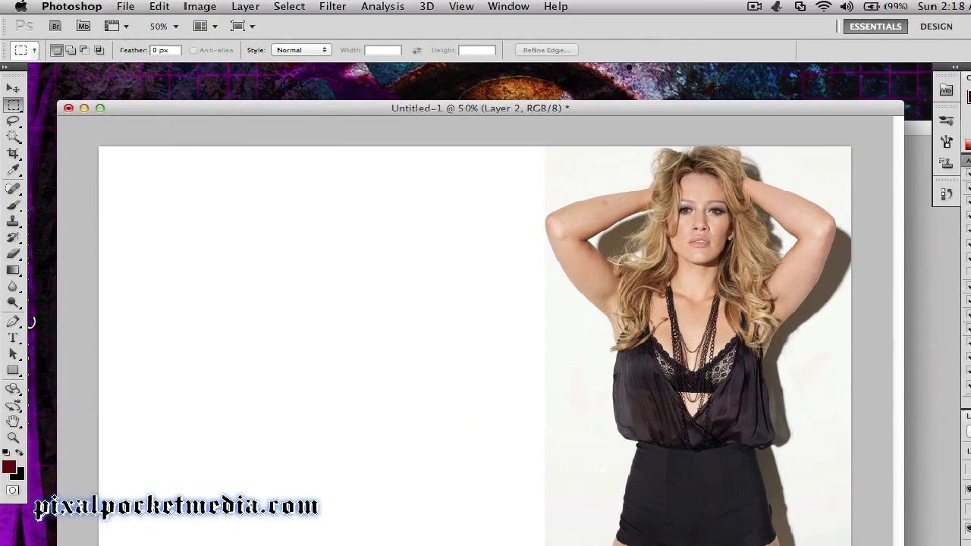
Apply a Brightness/Contrast adjustment to Layer 2 with the contrast set to 49
left_click(172, 6)
mouse_move(261, 47)
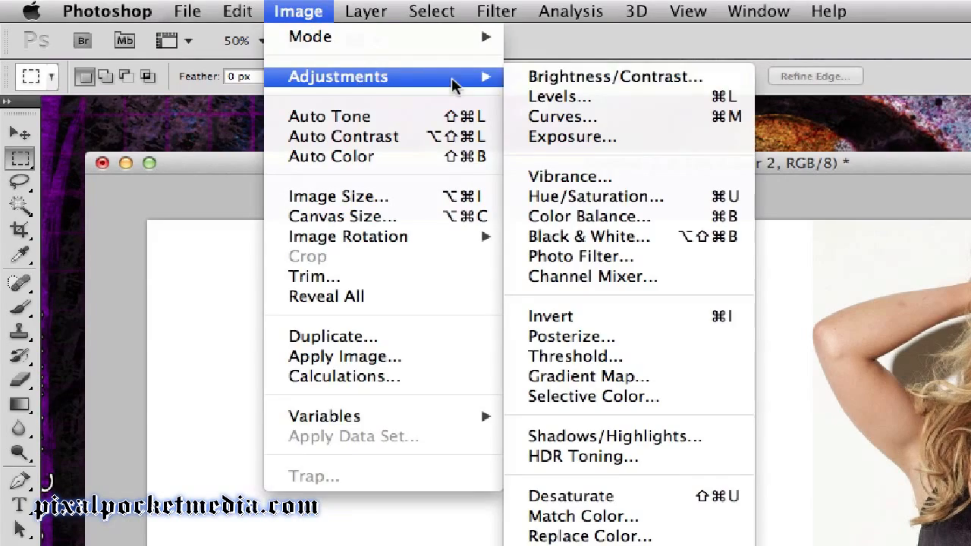
left_click(578, 79)
left_click_drag(653, 450, 687, 449)
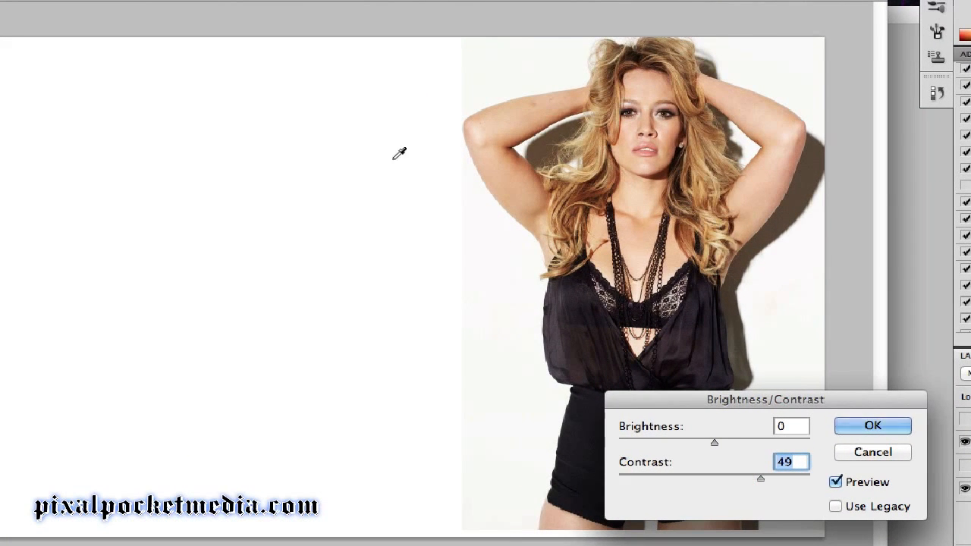
left_click(864, 427)
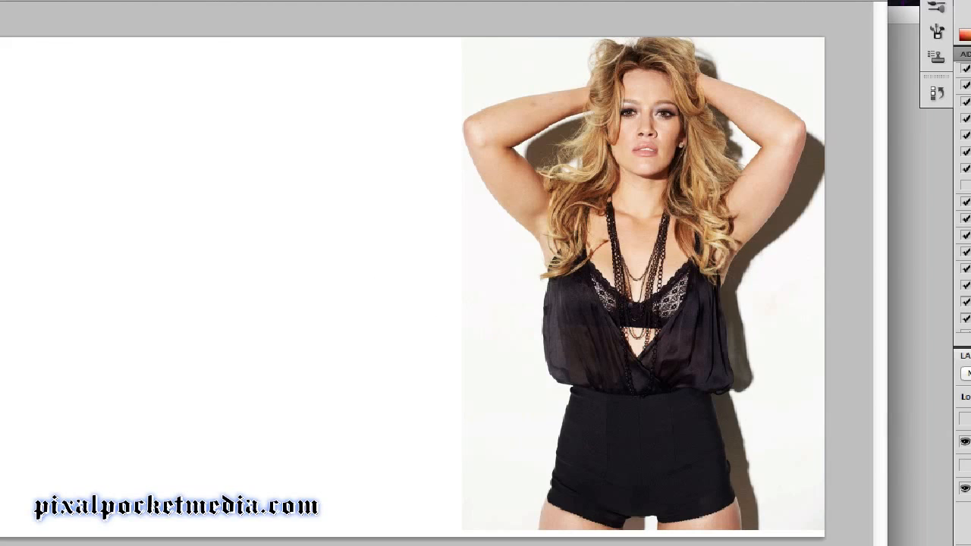
left_click(107, 5)
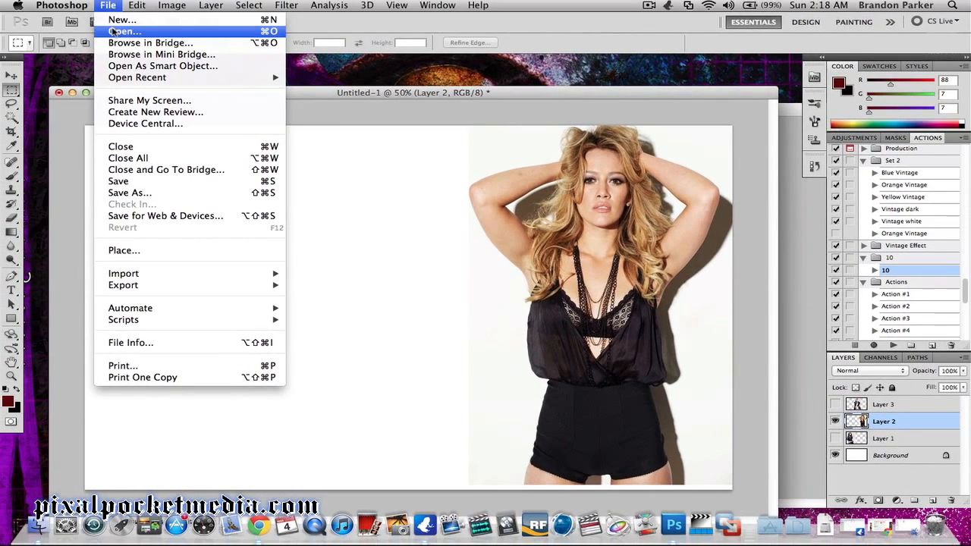
left_click(115, 31)
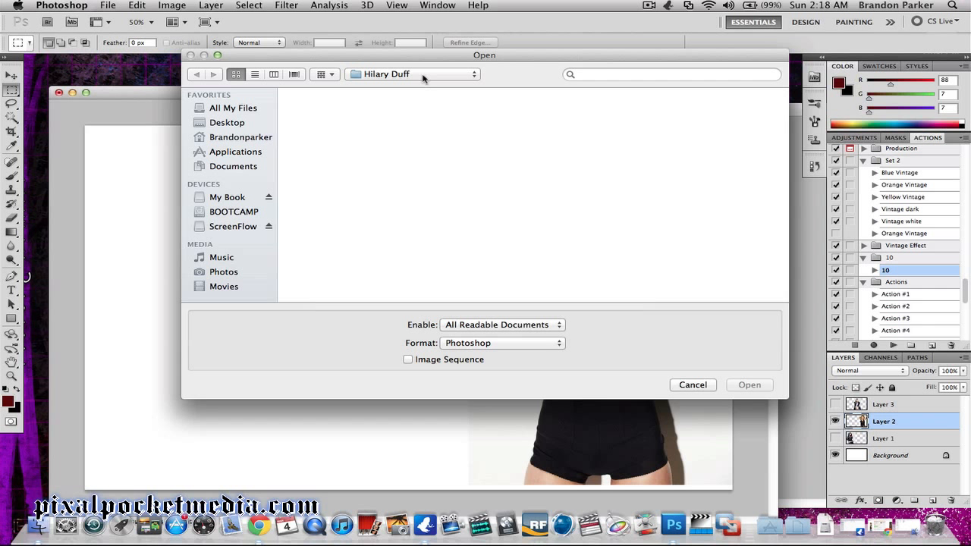
left_click(422, 78)
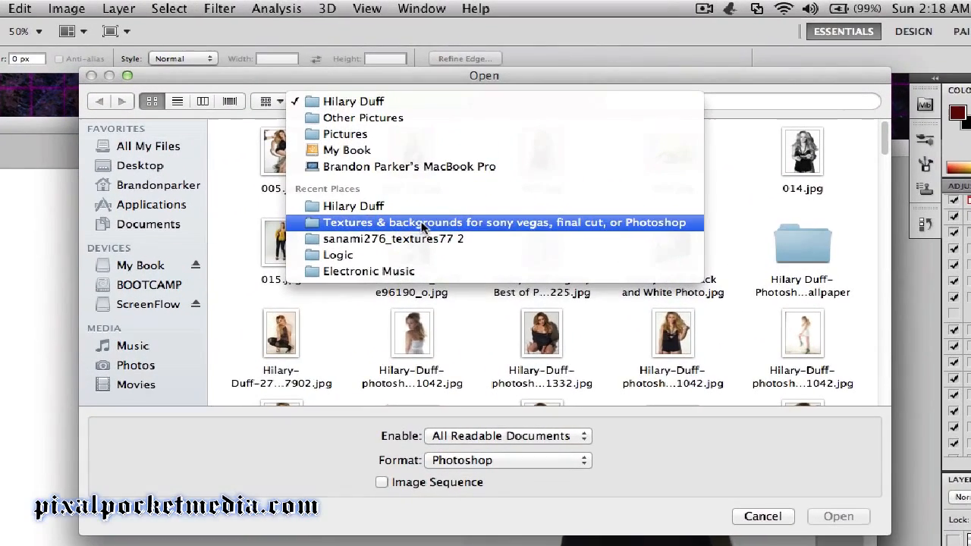
left_click(418, 164)
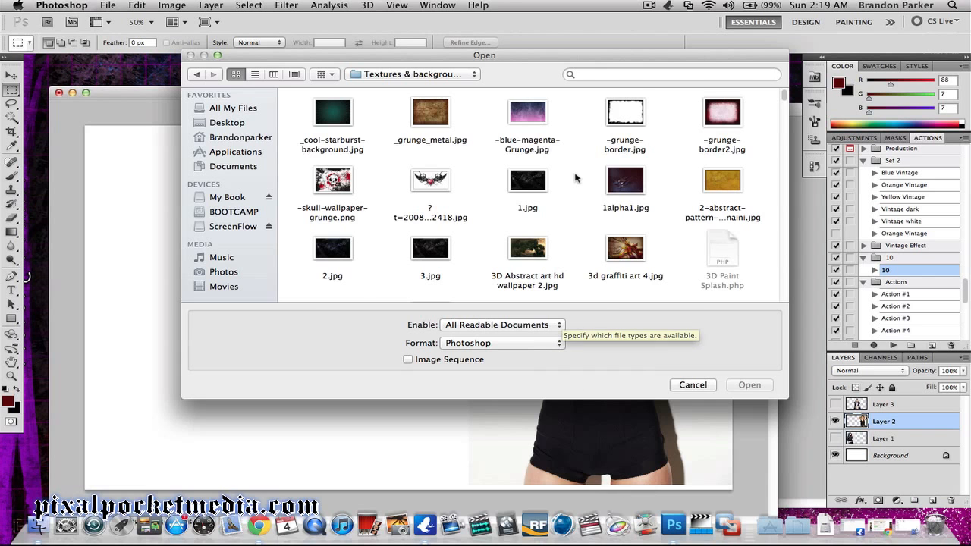
scroll(574, 181, "down", 15)
scroll(575, 182, "down", 8)
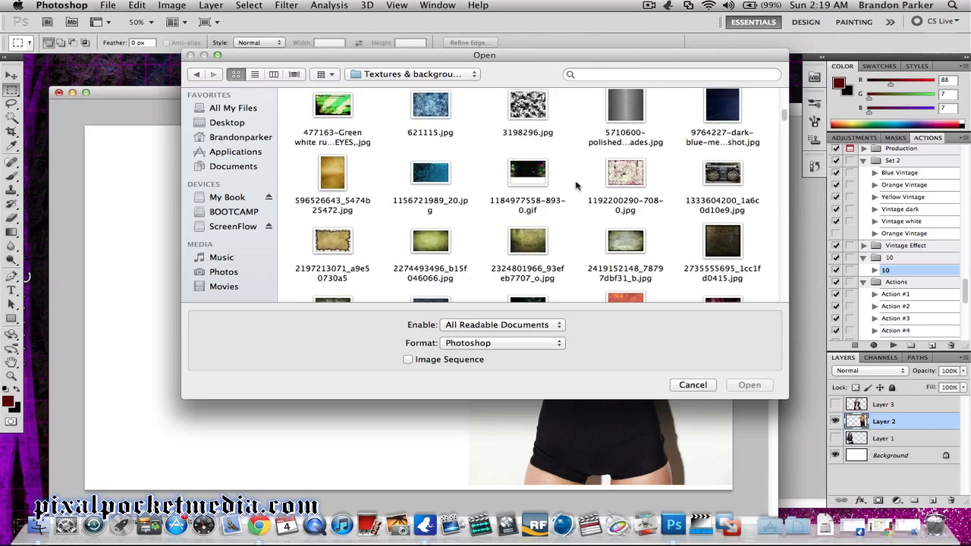
left_click(618, 217)
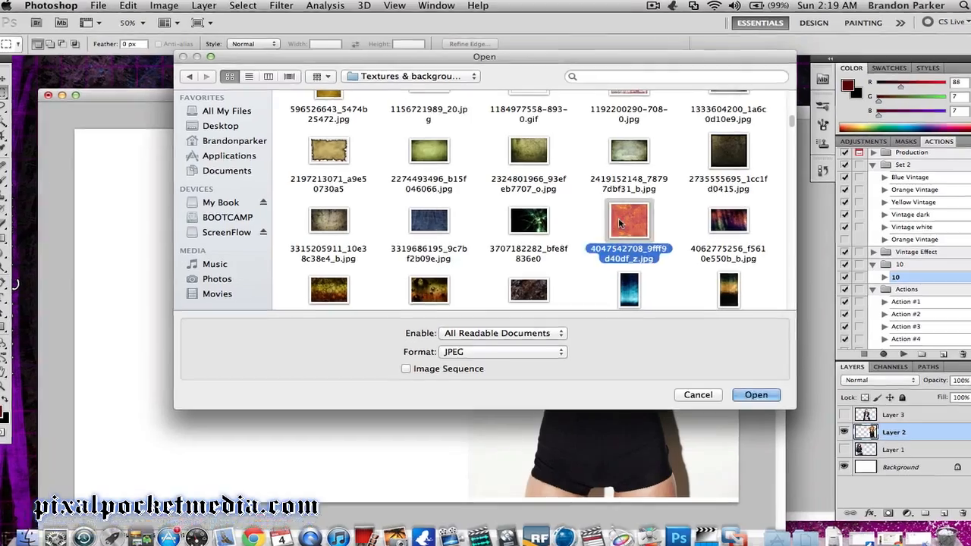
left_click(749, 384)
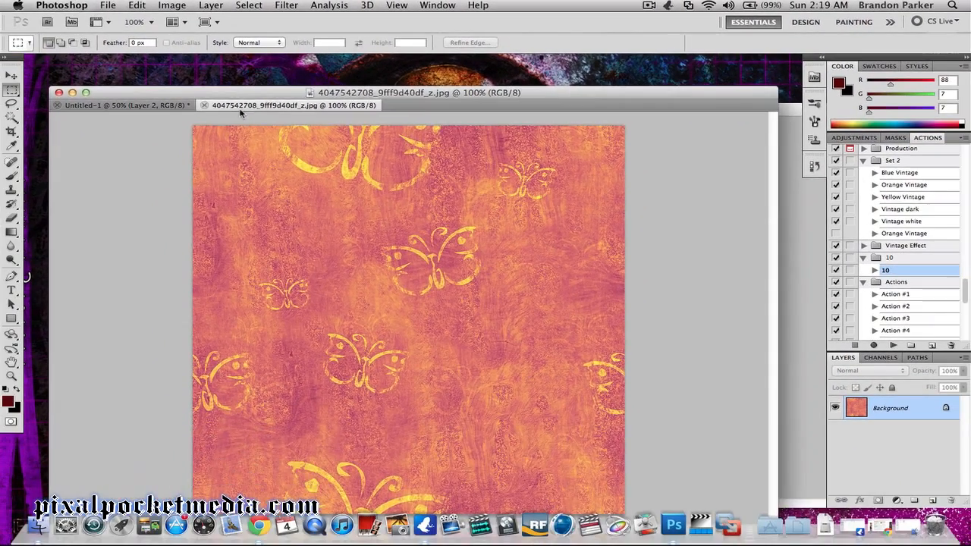
Float the texture's window, copy the texture into Untitled-1 and scale it to fill the whole canvas
left_click_drag(172, 136, 259, 178)
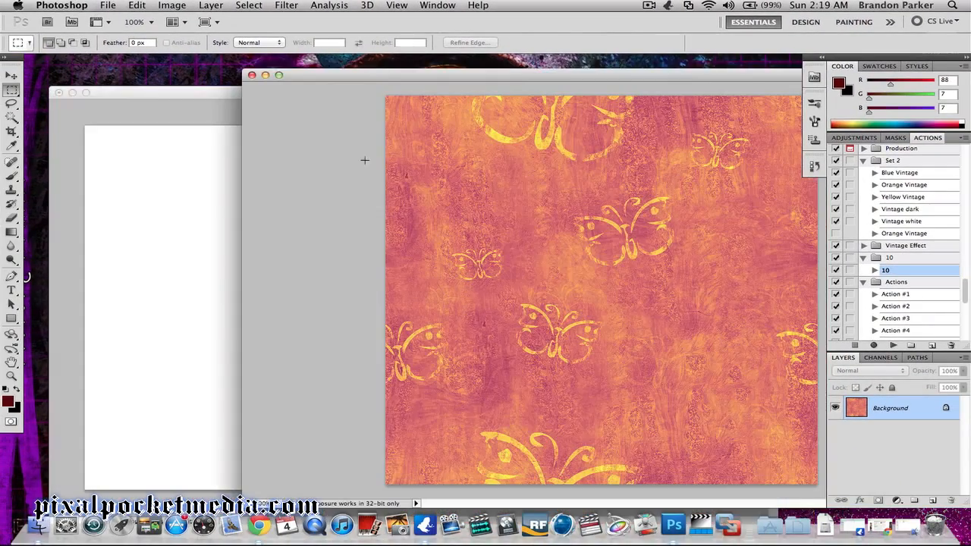
left_click(11, 69)
left_click_drag(426, 164, 179, 201)
left_click_drag(250, 211, 190, 181)
left_click_drag(295, 324, 731, 490)
left_click(673, 43)
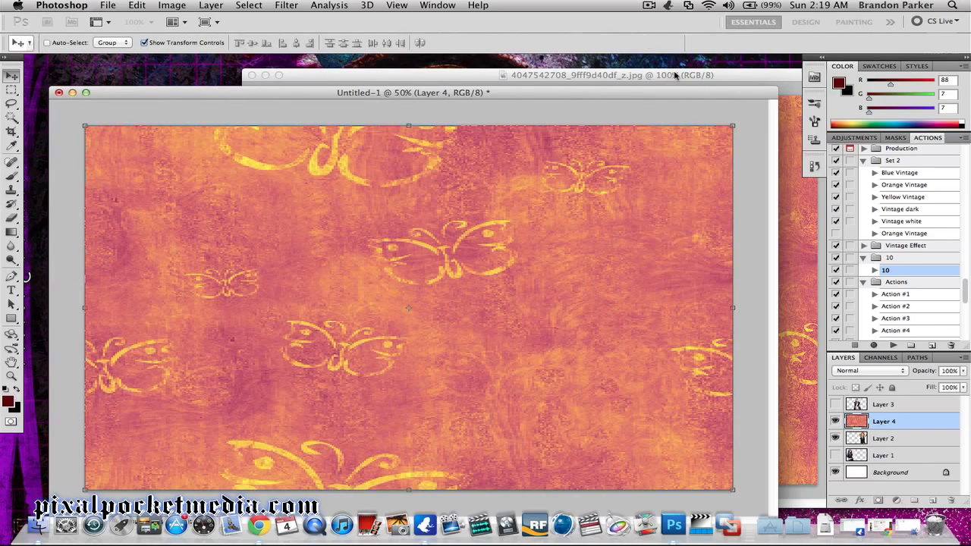
Move the texture layer beneath Layer 1 and shift the Layer 2 photo down to the canvas's lower edge
left_click_drag(864, 425, 863, 464)
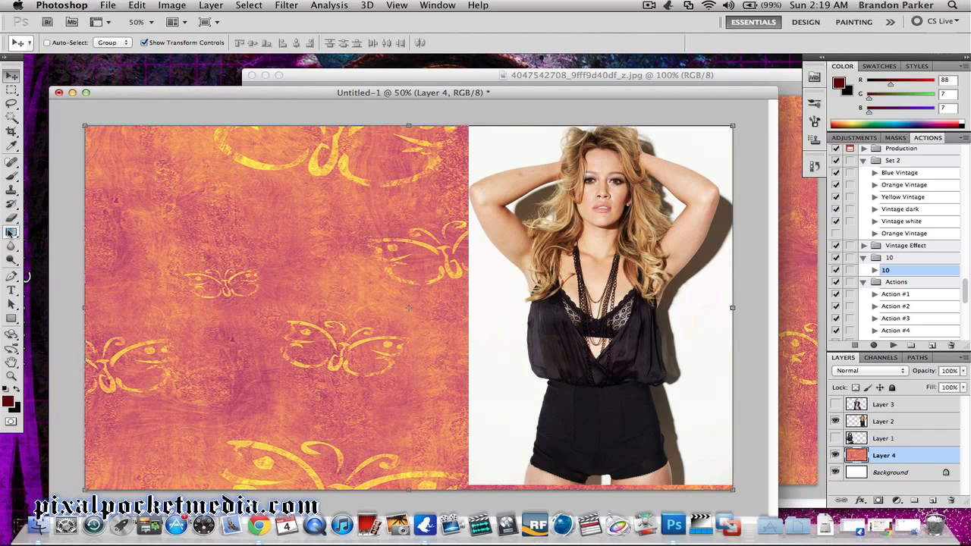
left_click(10, 116)
left_click(10, 76)
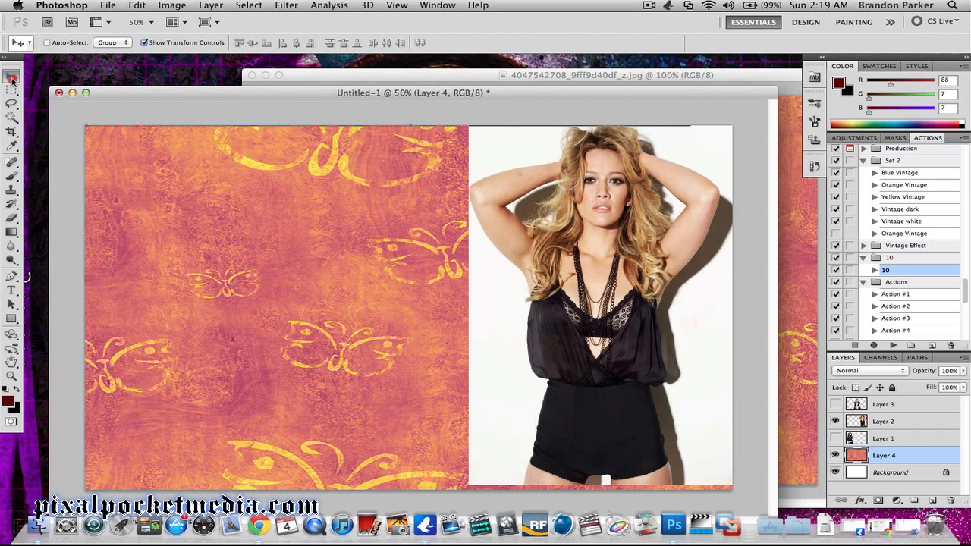
left_click(857, 427)
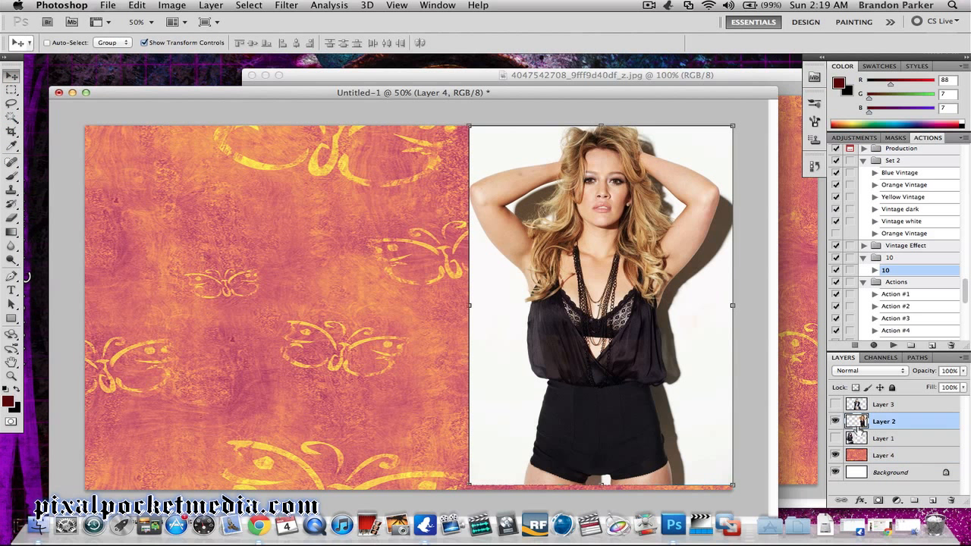
left_click_drag(516, 267, 520, 273)
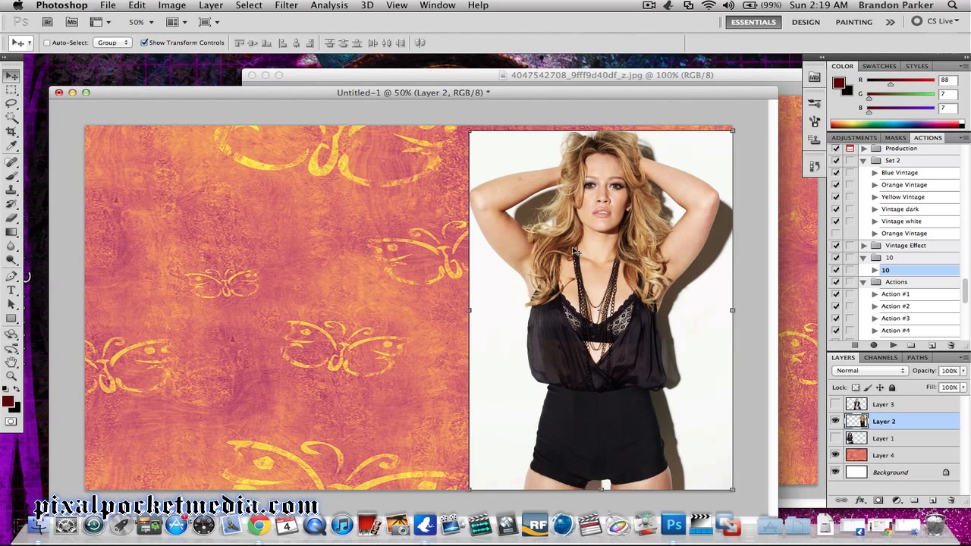
Apply a Brightness/Contrast adjustment to Layer 2 with the brightness set to 13, hiding the Layer 4 texture only while adjusting
left_click(835, 455)
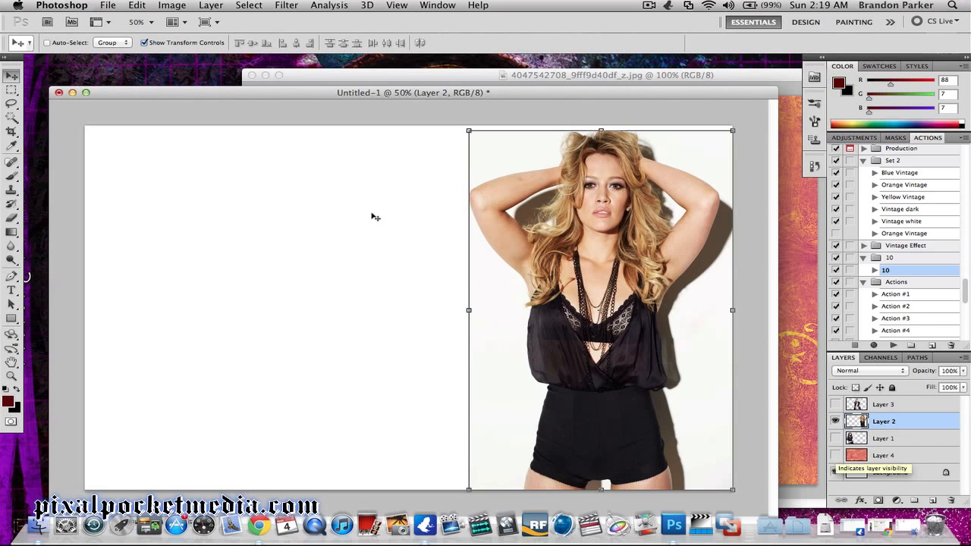
left_click(170, 6)
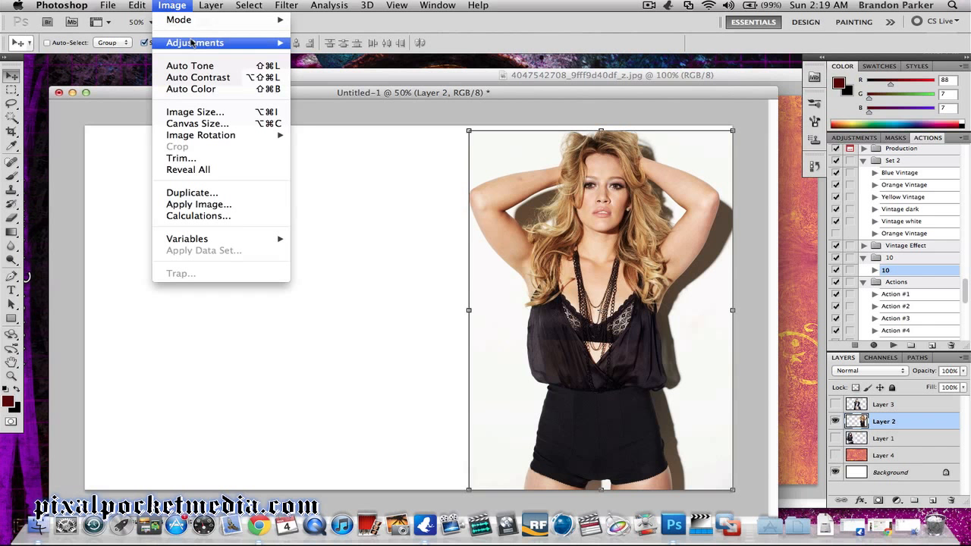
mouse_move(192, 42)
left_click(354, 43)
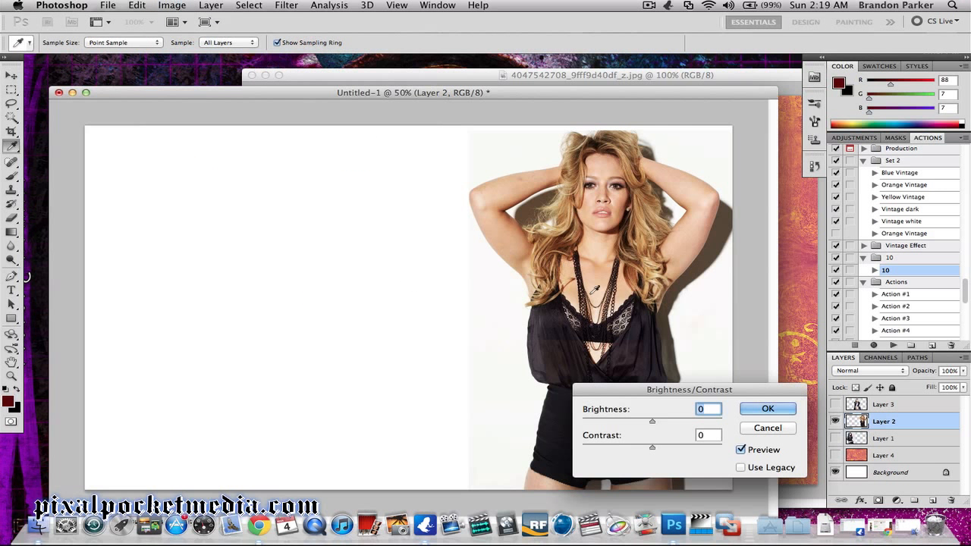
left_click_drag(650, 421, 659, 423)
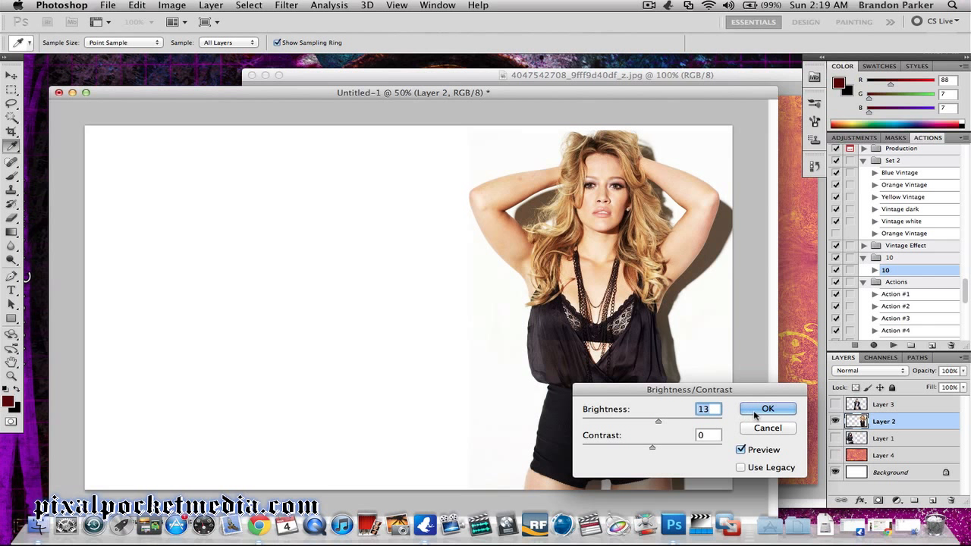
left_click(759, 409)
key("v")
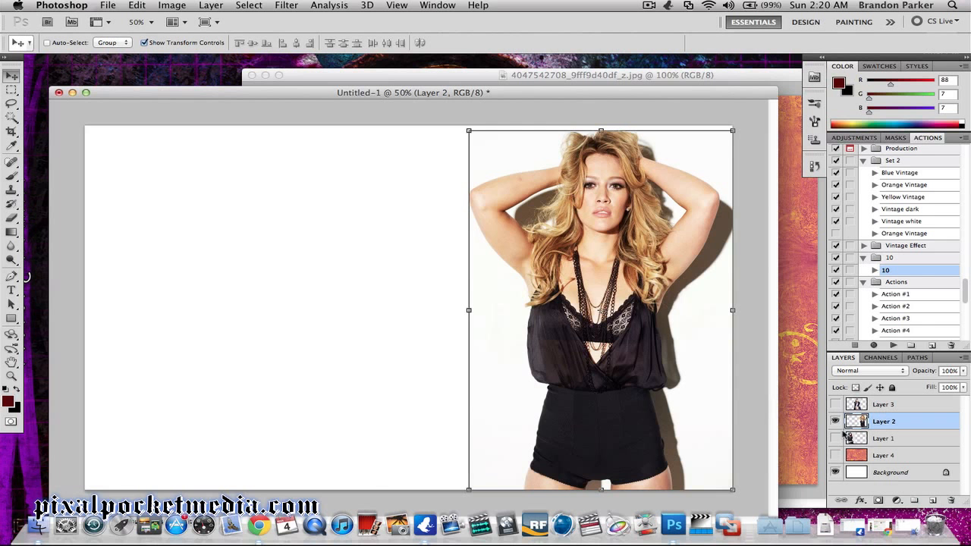
left_click(836, 455)
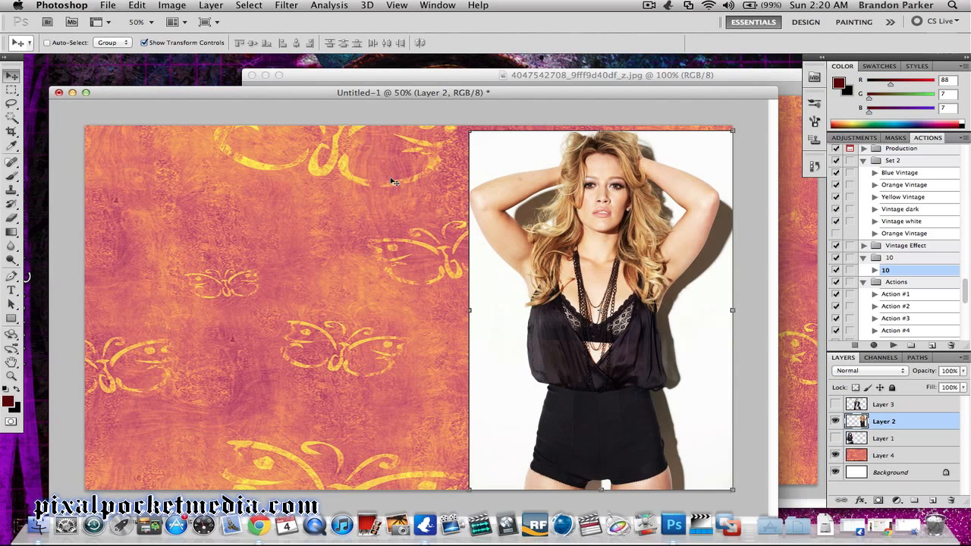
Move the Layer 4 texture to the top of the layer stack and set the Eraser's brush size to 174 px
left_click_drag(857, 457, 859, 404)
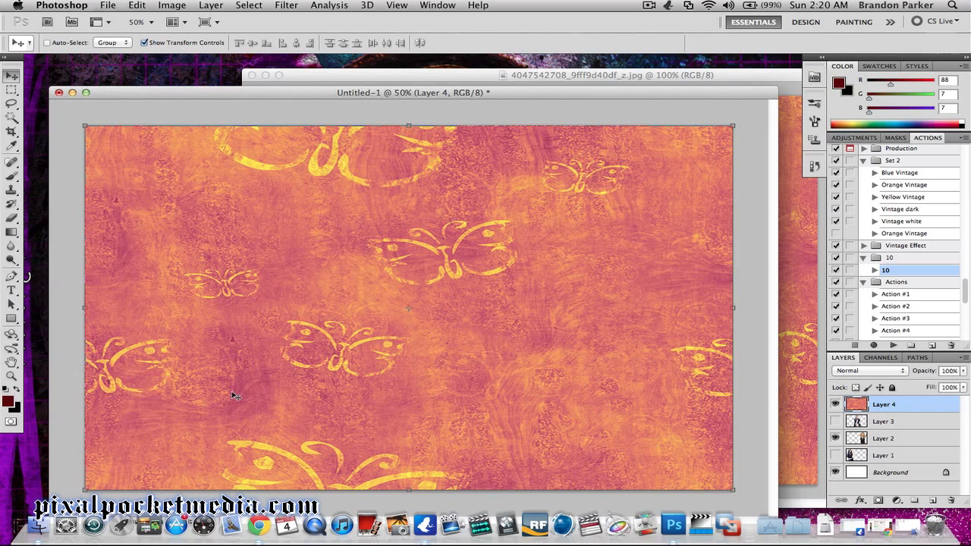
left_click(12, 217)
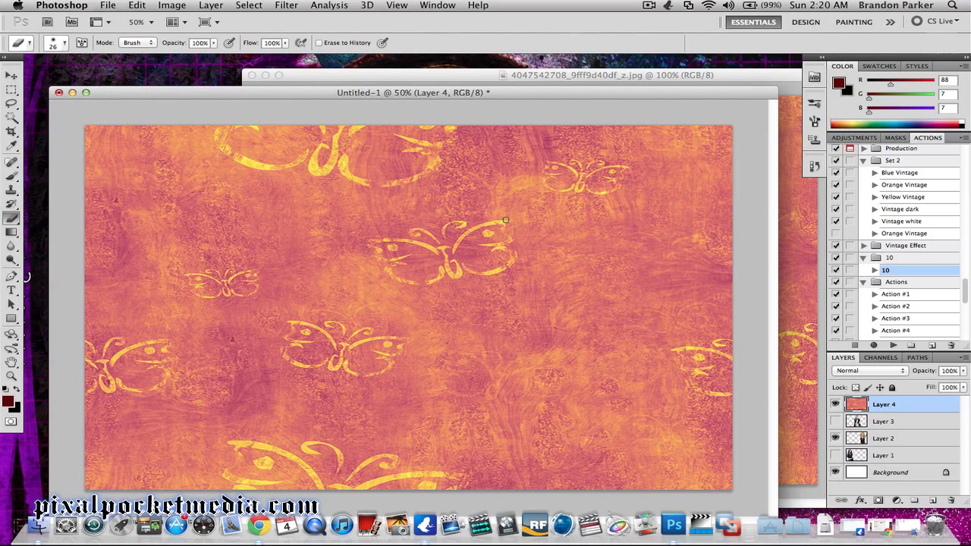
left_click(151, 22)
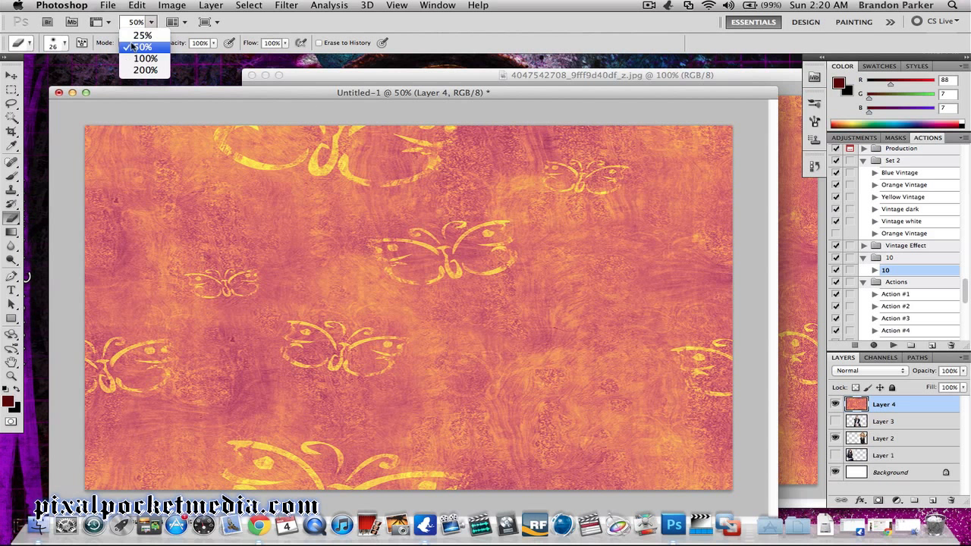
left_click(151, 22)
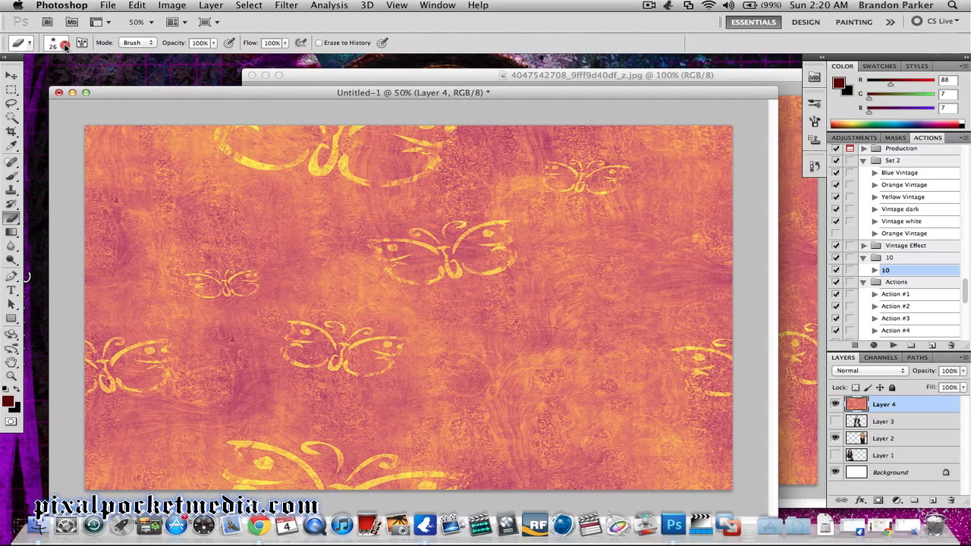
left_click(65, 45)
left_click_drag(37, 78, 61, 77)
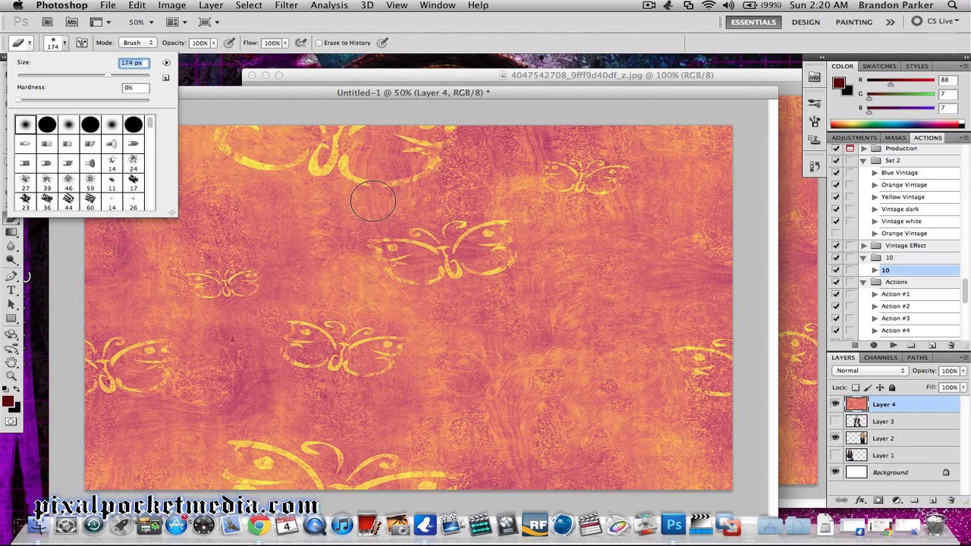
Try the Multiply, Lighten and Pin Light blend modes on Layer 4 and return it to Normal
left_click(869, 370)
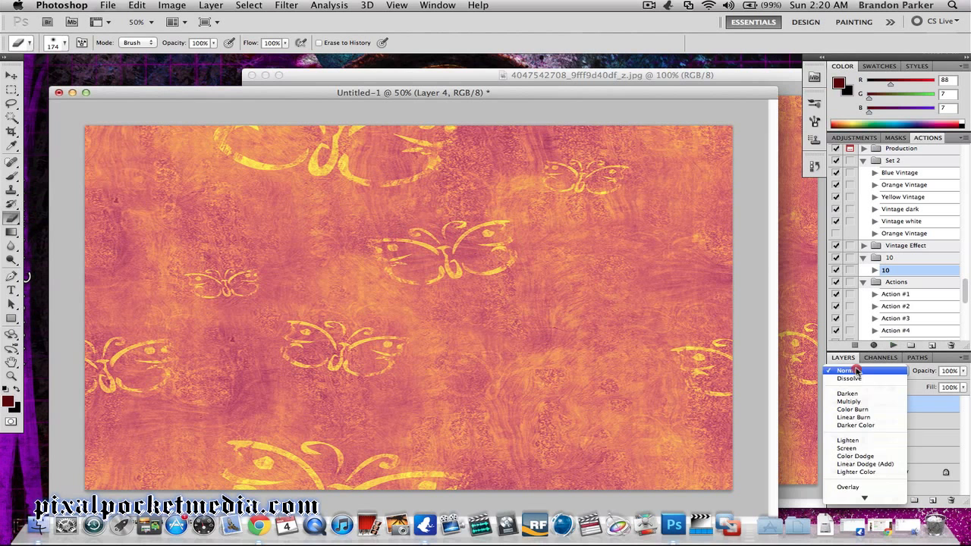
left_click(857, 402)
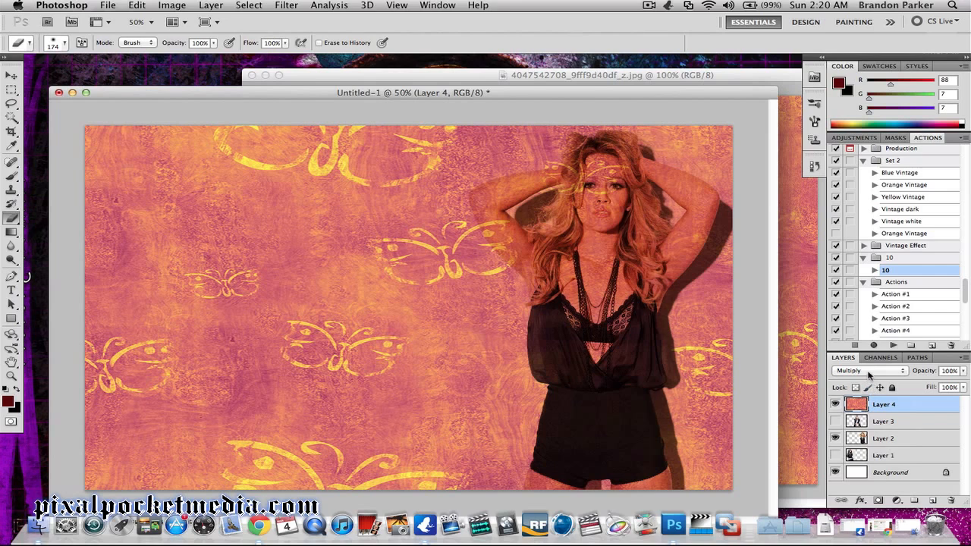
left_click(870, 370)
left_click(870, 408)
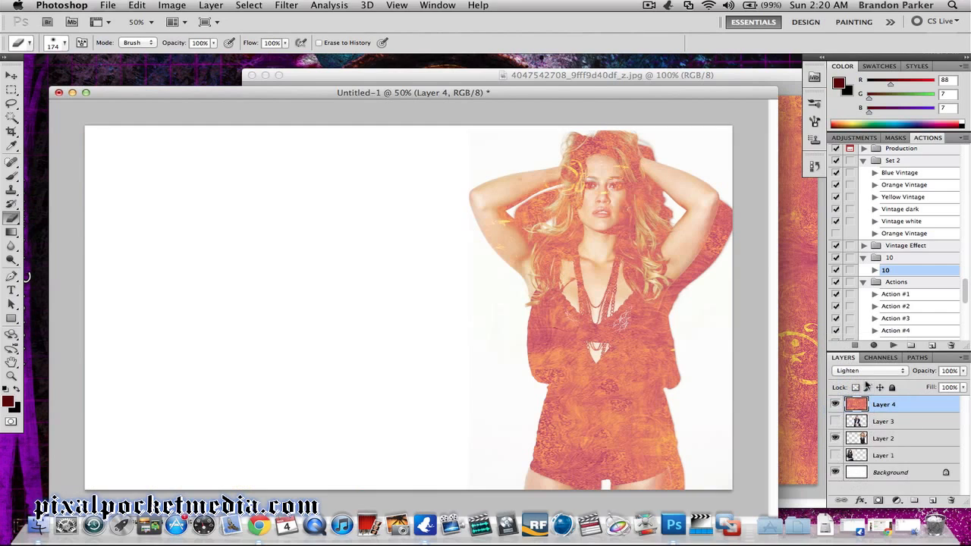
left_click(865, 372)
left_click(872, 455)
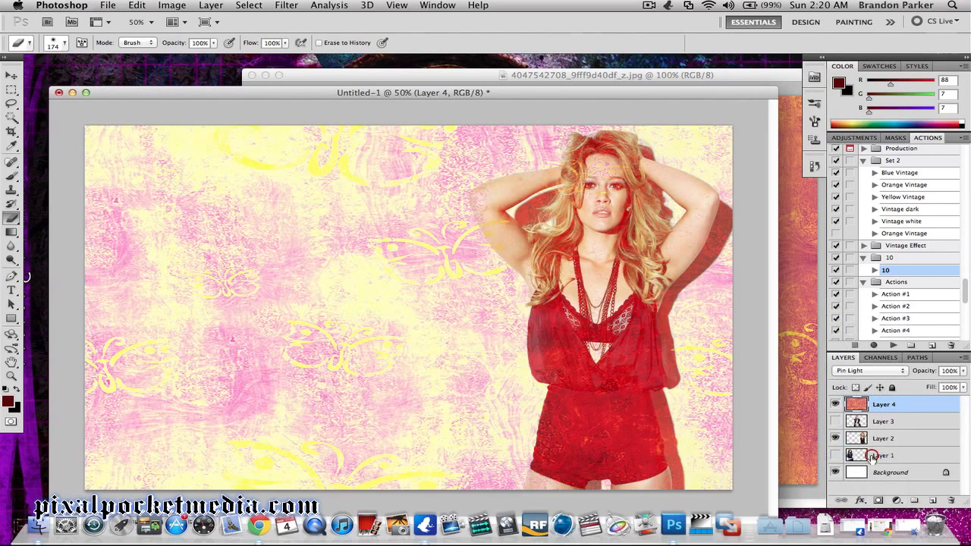
left_click(859, 371)
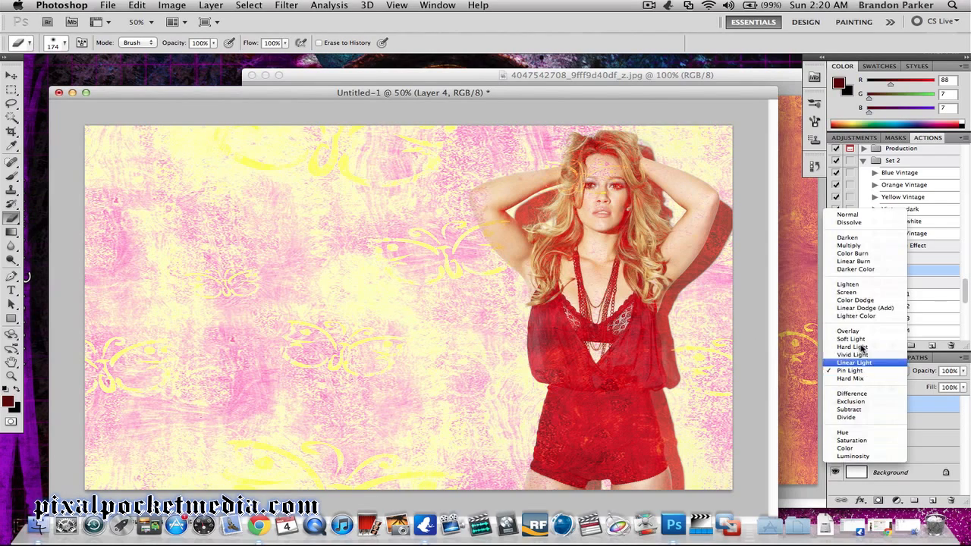
left_click(850, 218)
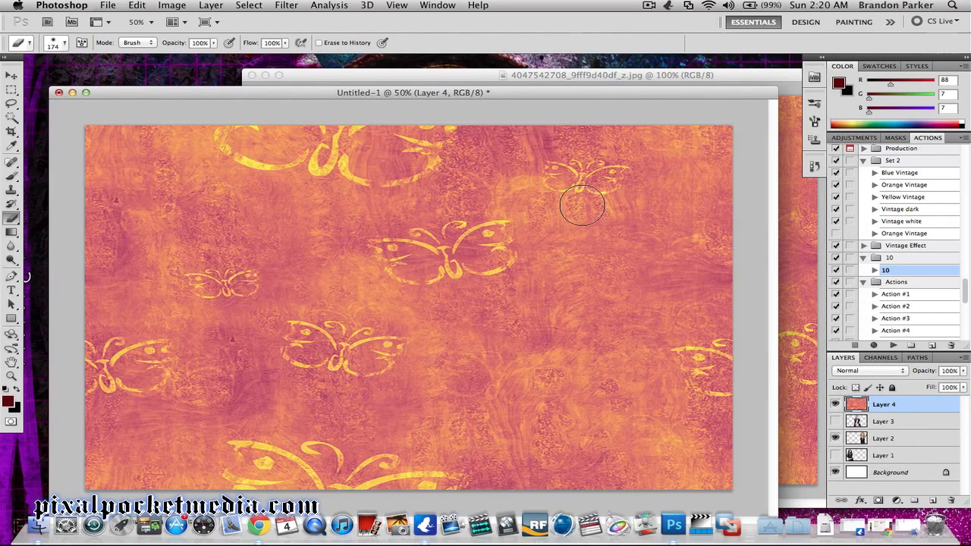
Try erasing the Layer 4 texture over the portrait, and restore the layer and its place beneath Layer 1
mouse_move(596, 211)
left_mouse_down()
mouse_move(595, 224)
mouse_move(603, 204)
mouse_move(592, 182)
mouse_move(607, 173)
mouse_move(619, 244)
mouse_move(609, 278)
mouse_move(615, 310)
mouse_move(606, 238)
mouse_move(598, 237)
mouse_move(592, 273)
mouse_move(603, 370)
mouse_move(589, 227)
mouse_move(596, 377)
mouse_move(605, 172)
mouse_move(599, 262)
mouse_move(642, 315)
mouse_move(624, 377)
mouse_move(624, 434)
mouse_move(619, 402)
mouse_move(600, 393)
mouse_move(588, 414)
mouse_move(576, 296)
mouse_move(569, 375)
mouse_move(591, 203)
mouse_move(595, 237)
mouse_move(629, 303)
mouse_move(622, 262)
mouse_move(626, 322)
mouse_move(606, 402)
mouse_move(595, 413)
mouse_move(578, 341)
mouse_move(571, 388)
mouse_move(567, 360)
mouse_move(557, 380)
mouse_move(560, 400)
mouse_move(568, 390)
left_mouse_up()
left_click(129, 6)
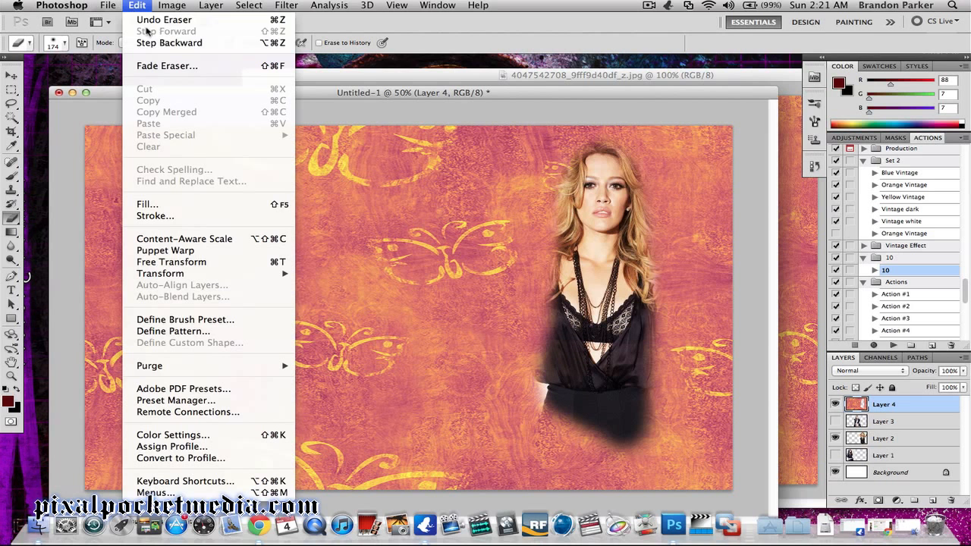
left_click(161, 43)
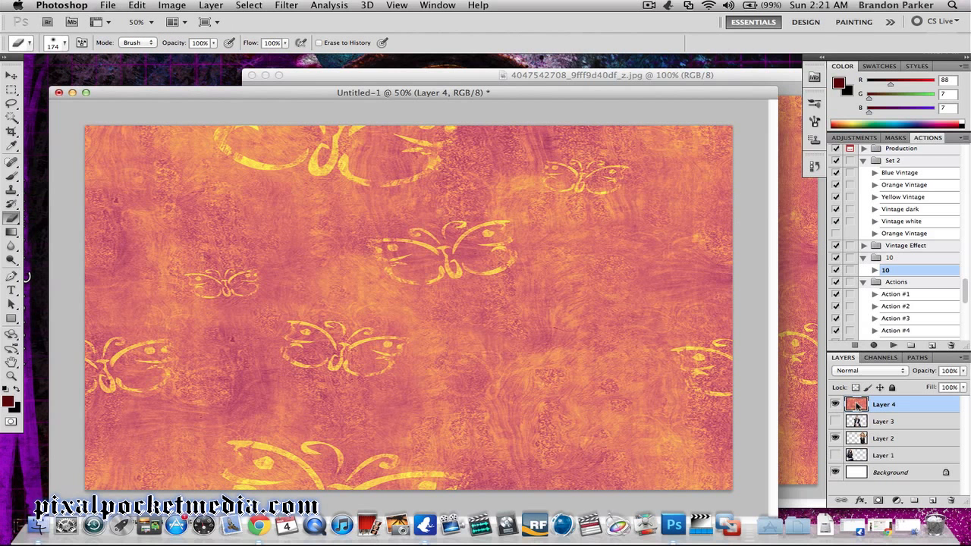
left_click_drag(860, 407, 859, 460)
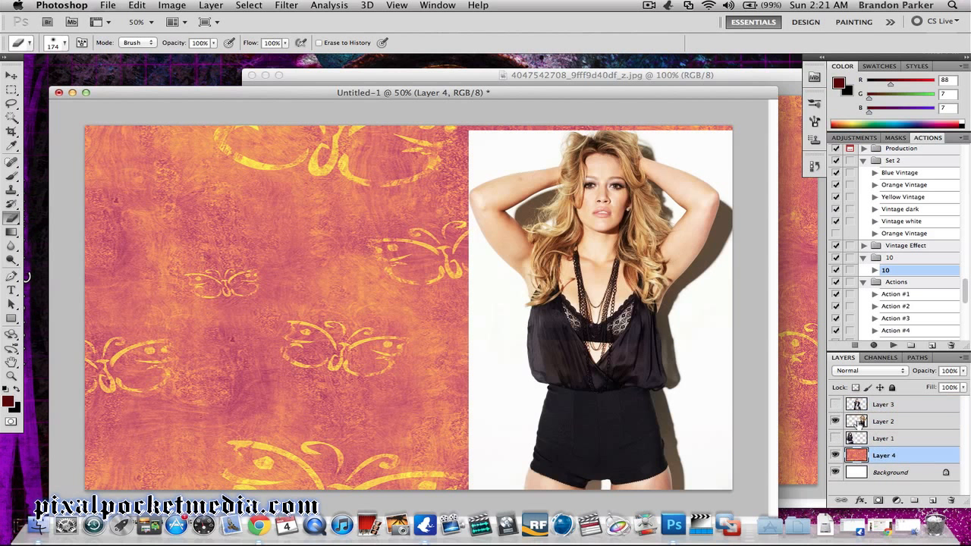
Hide the Layer 4 texture and show the Layer 3 and Layer 1 photos, with Layer 3 selected
left_click(858, 439)
left_click(860, 421)
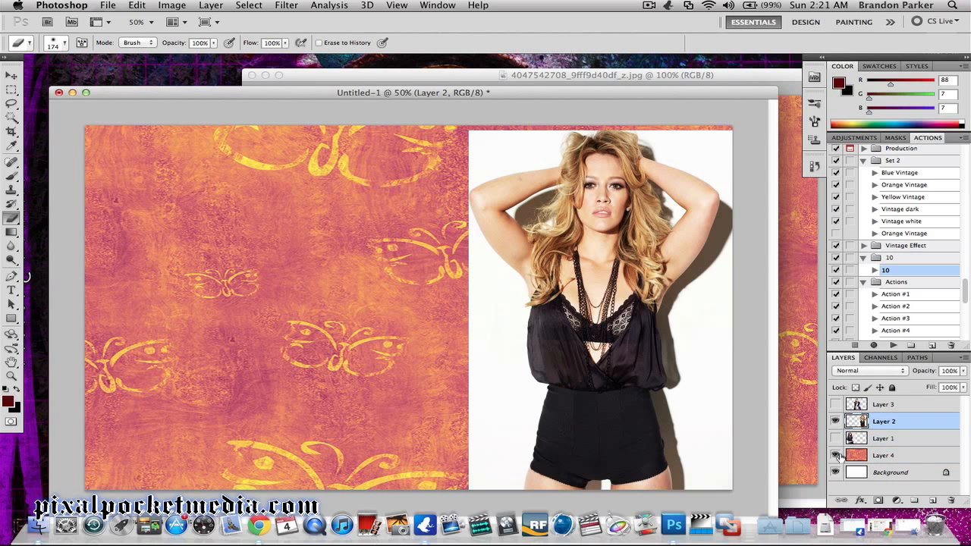
left_click(835, 456)
left_click(858, 438)
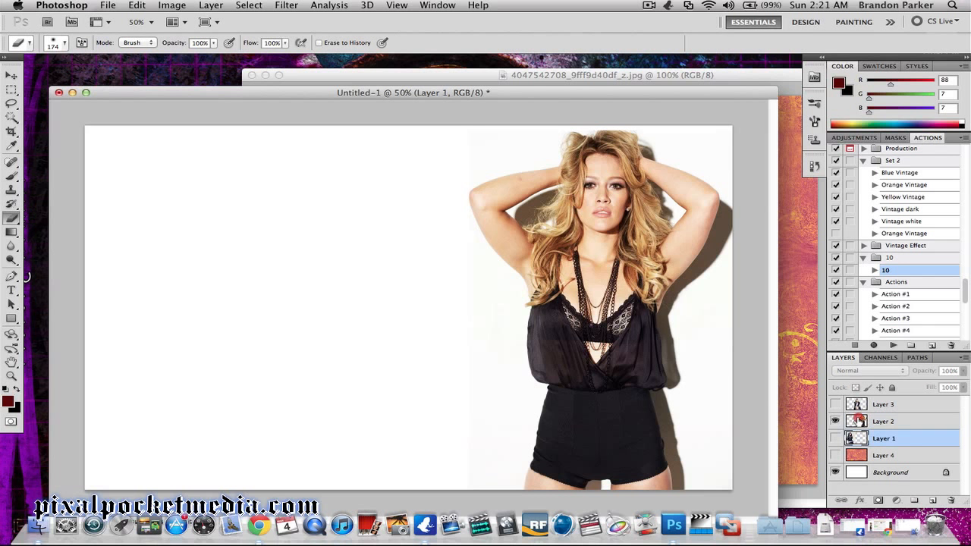
left_click(858, 420)
left_click(860, 406)
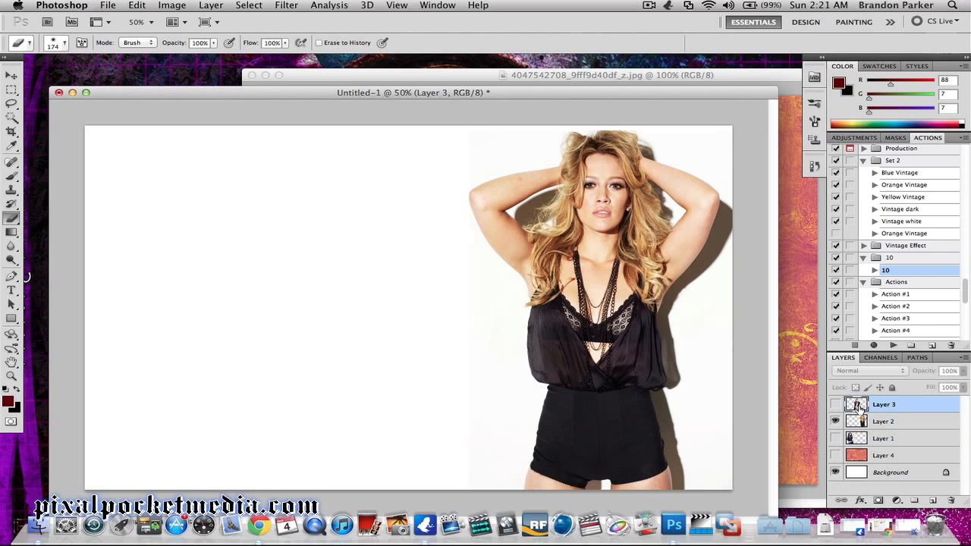
left_click(835, 405)
left_click(835, 438)
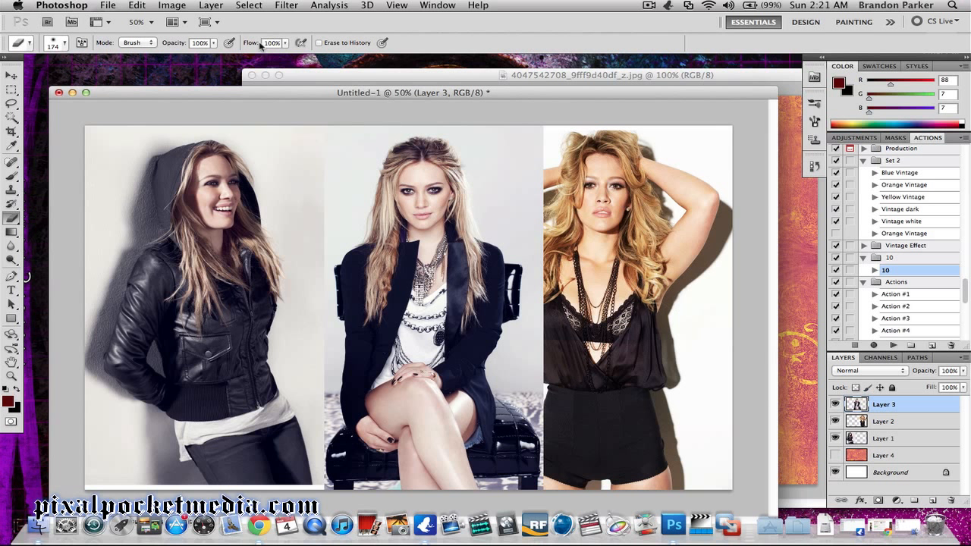
Apply a Brightness/Contrast adjustment to Layer 3 with the contrast set to 50 and the brightness set to 15
left_click(171, 5)
mouse_move(201, 44)
left_click(310, 43)
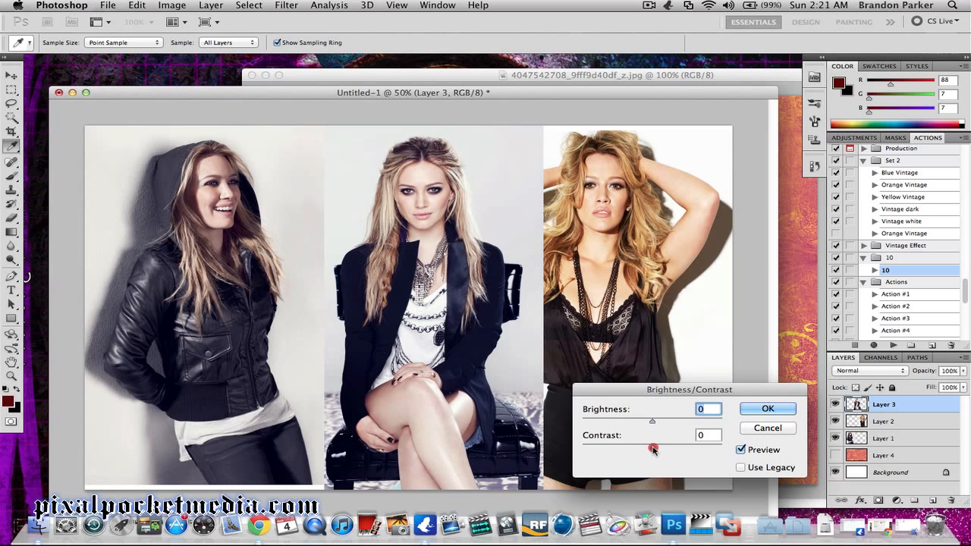
left_click_drag(653, 449, 686, 447)
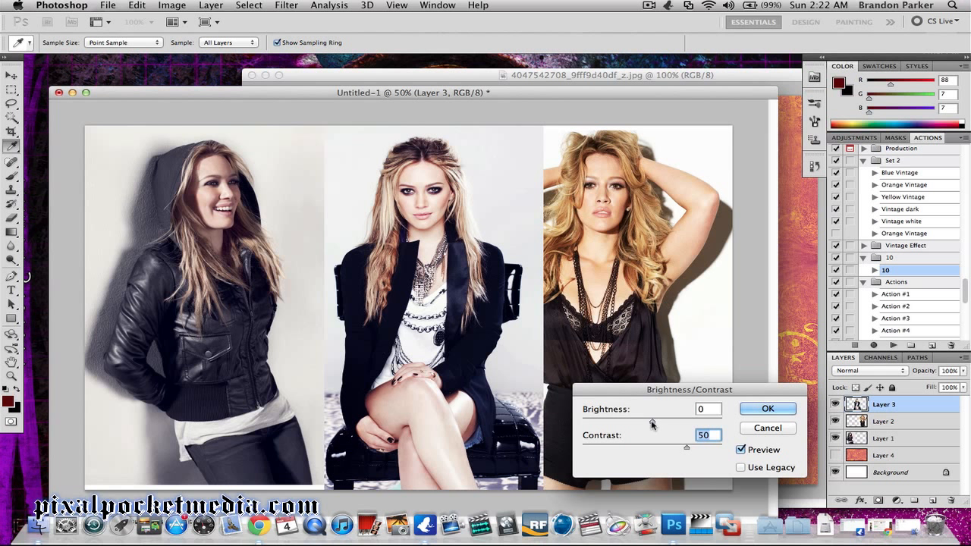
left_click_drag(651, 423, 659, 423)
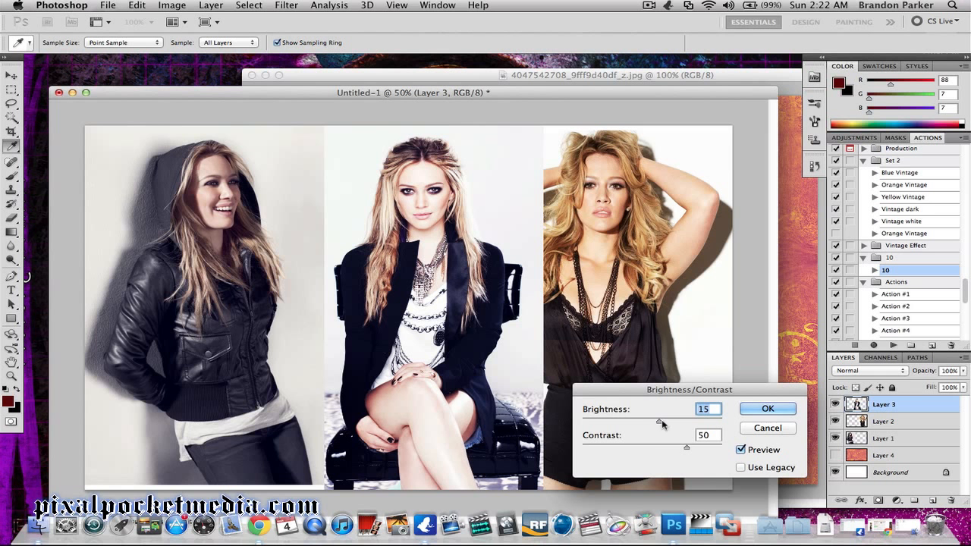
left_click(761, 411)
key("e")
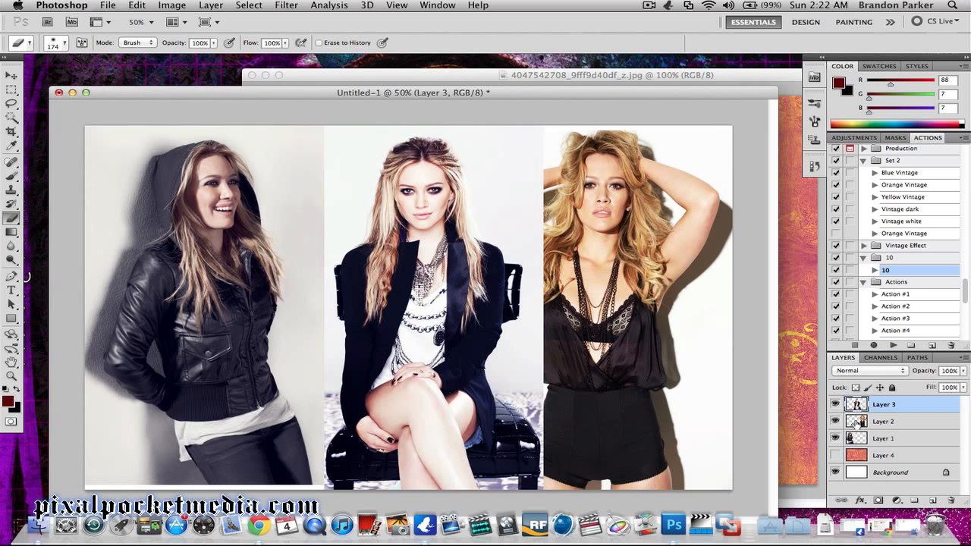
Start a Vibrance adjustment on the Layer 3 photo and set the vibrance to +100
left_click(855, 423)
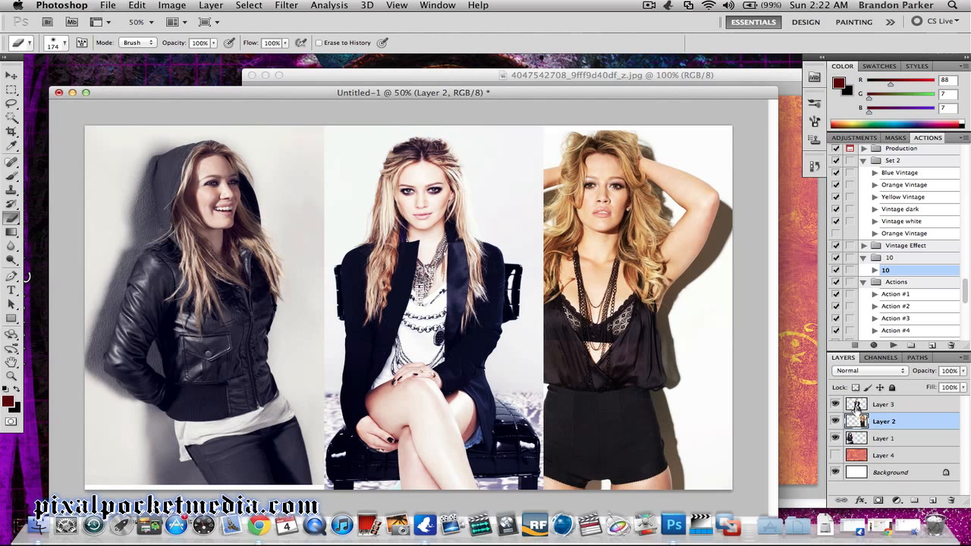
left_click(856, 406)
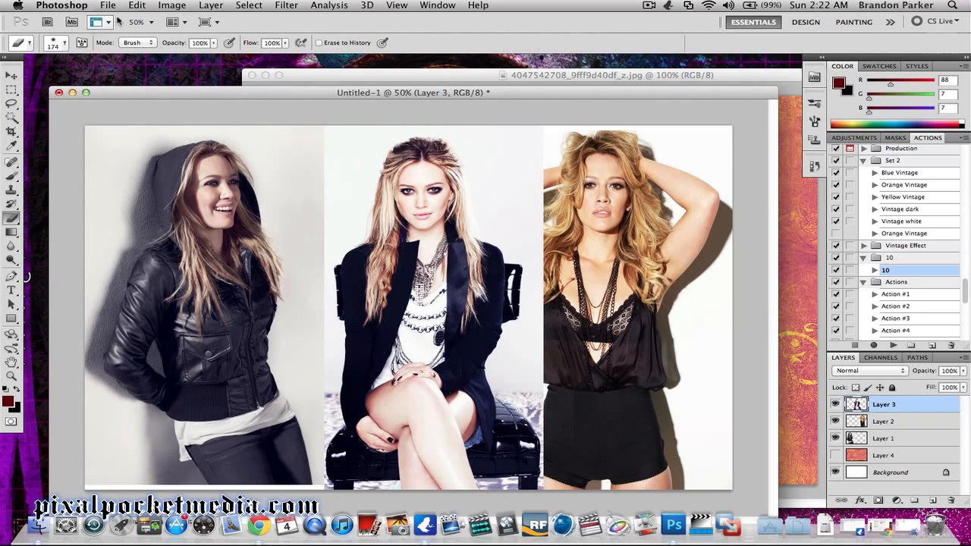
left_click(177, 6)
mouse_move(220, 8)
mouse_move(186, 9)
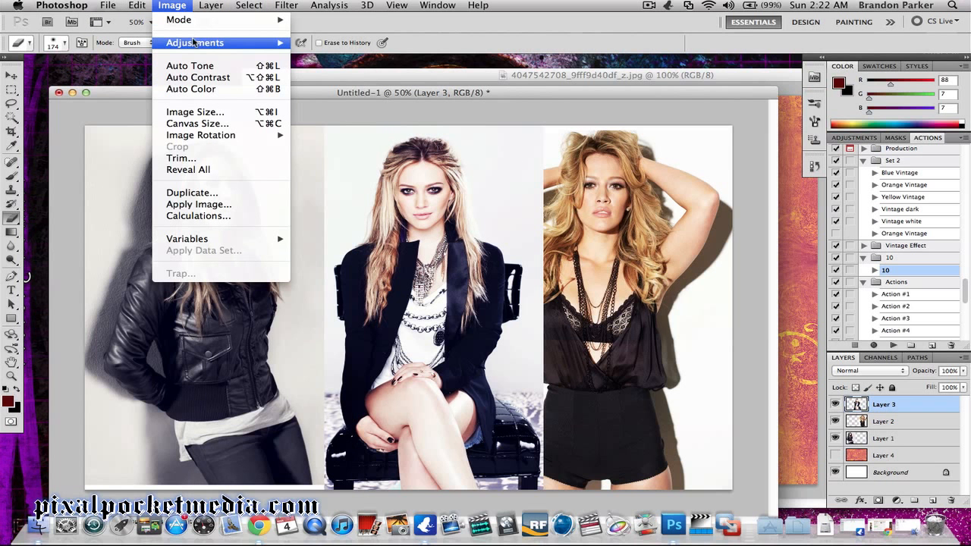
mouse_move(195, 43)
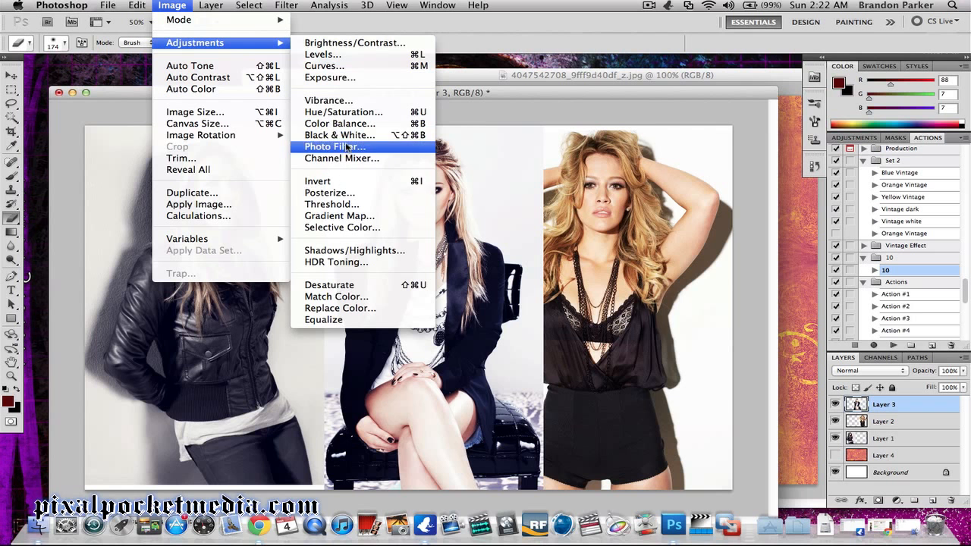
left_click(352, 102)
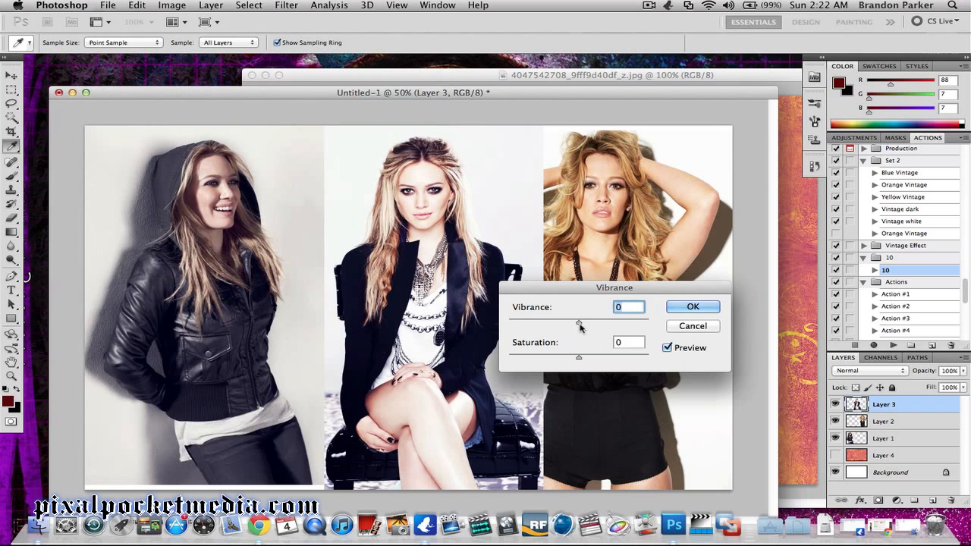
left_click_drag(579, 325, 652, 323)
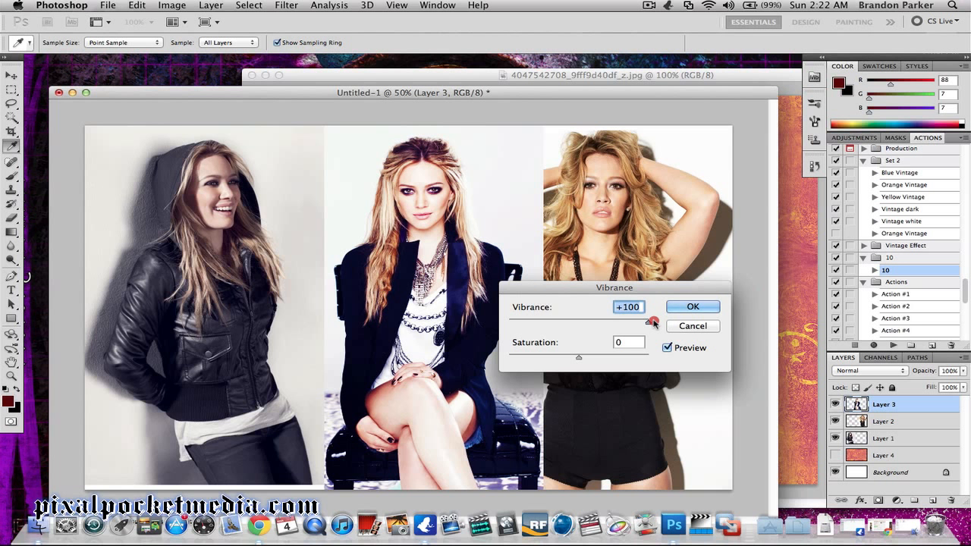
mouse_move(652, 322)
left_mouse_down()
mouse_move(636, 322)
mouse_move(656, 323)
left_mouse_up()
Try a saturation of +100 on Layer 3, reset it to 0 and apply the adjustment with vibrance at +100
left_click_drag(578, 361, 660, 360)
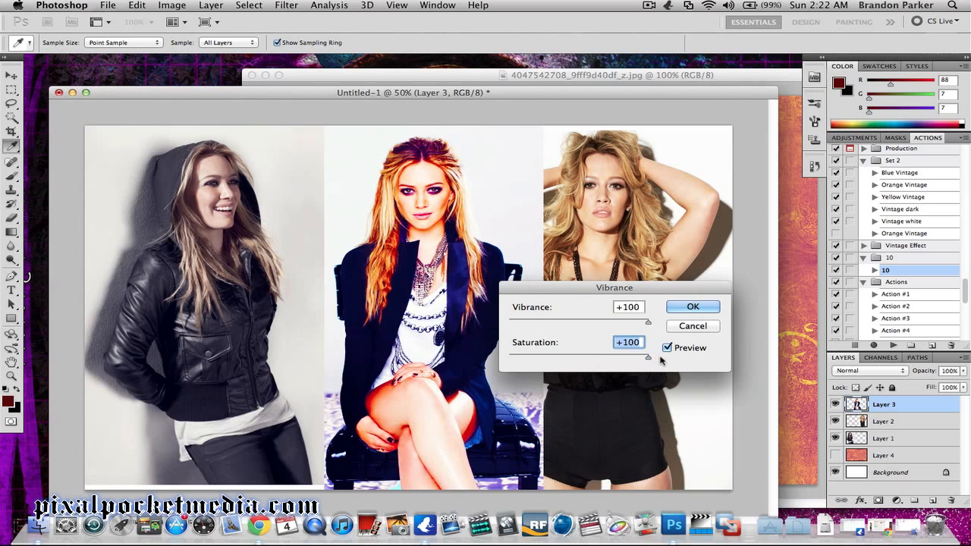
key("BackSpace")
type("0")
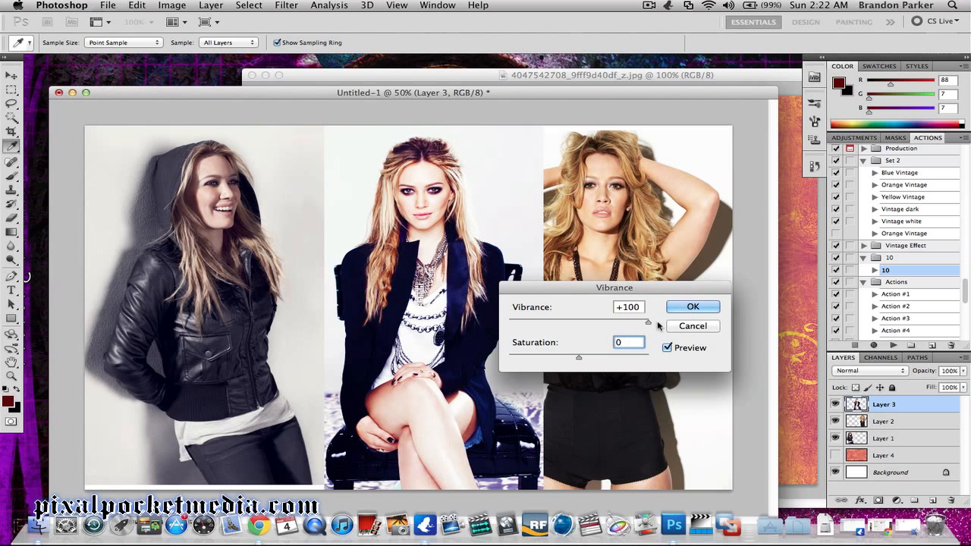
left_click_drag(642, 326, 689, 320)
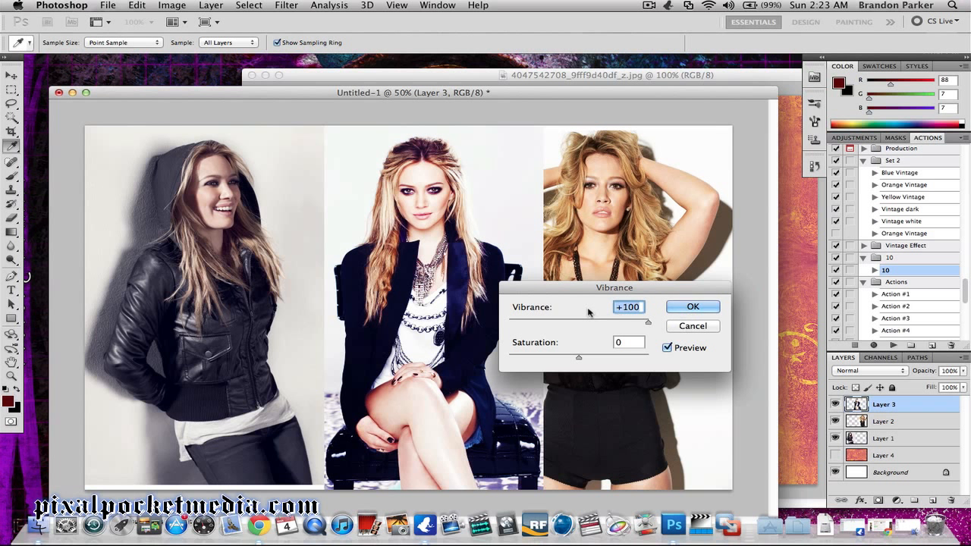
left_click(678, 307)
key("e")
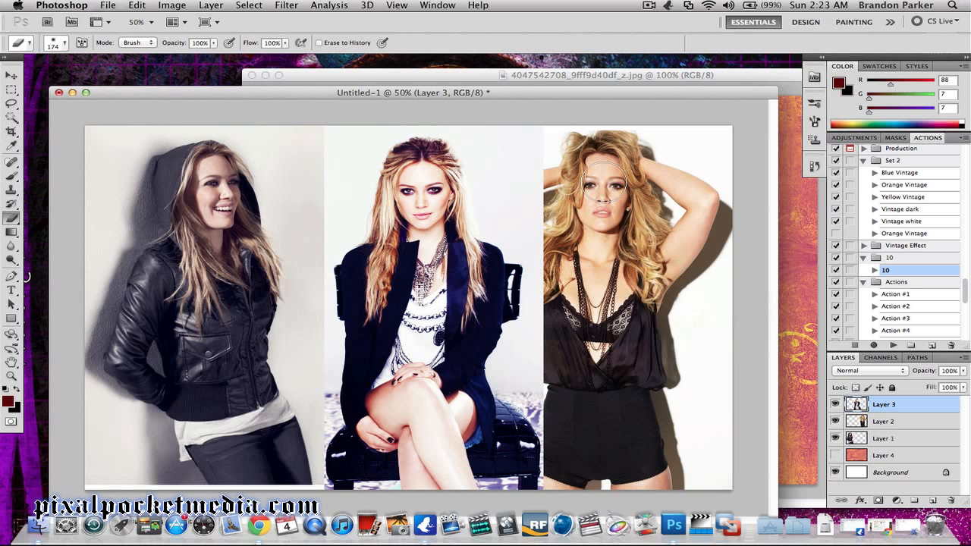
Try a Vibrance adjustment on the Layer 2 photo
left_click(857, 422)
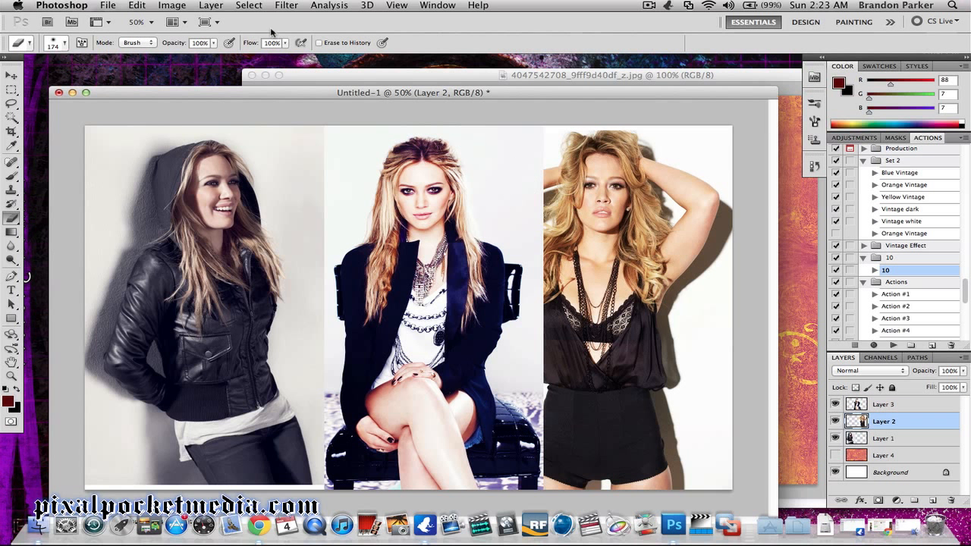
left_click(173, 5)
mouse_move(209, 43)
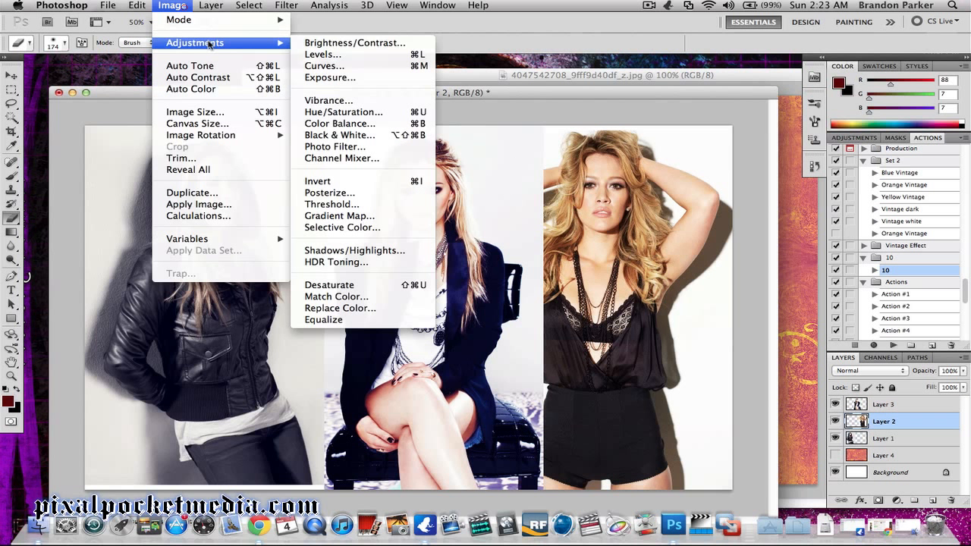
left_click(334, 100)
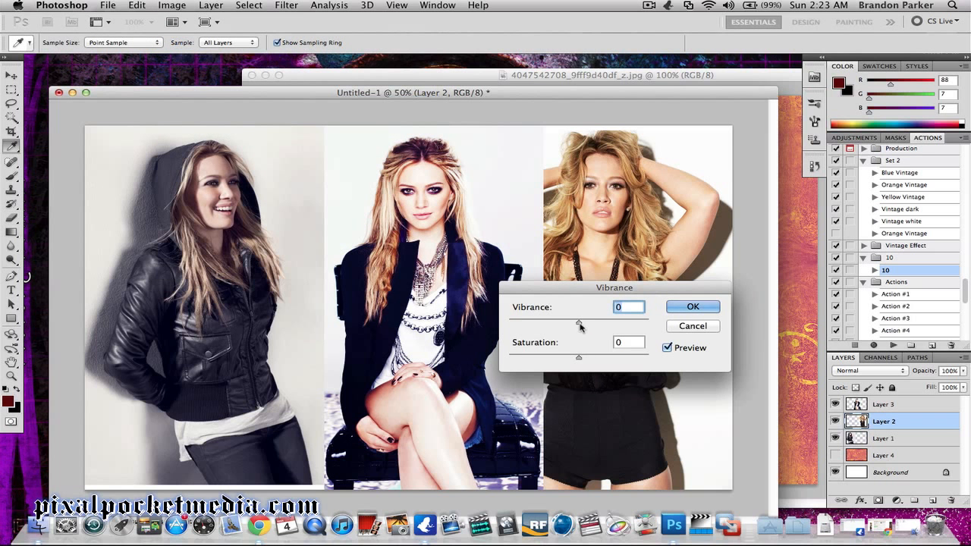
left_click_drag(579, 323, 616, 357)
left_click(692, 327)
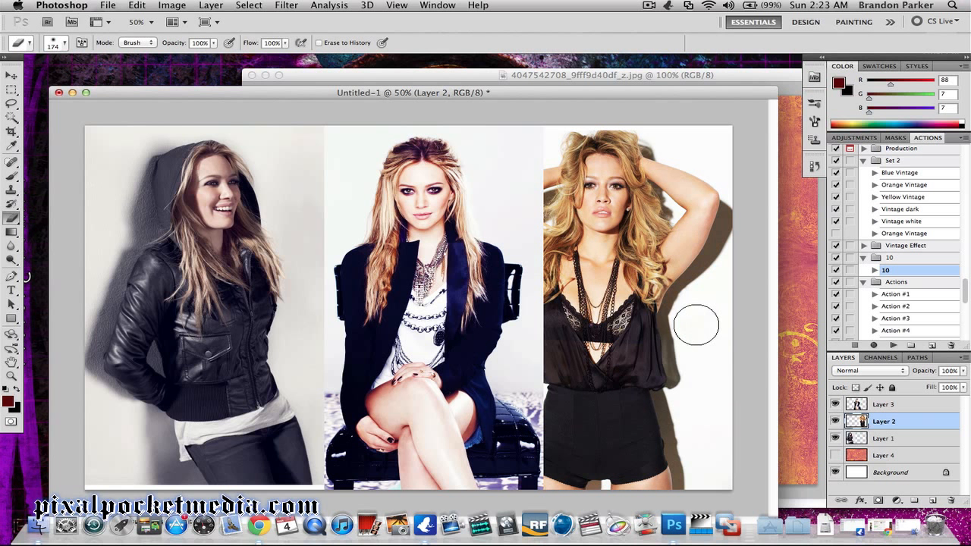
Try lowering the Layer 2 photo's contrast to -21 with Brightness/Contrast and bring it back up
left_click(170, 5)
mouse_move(189, 43)
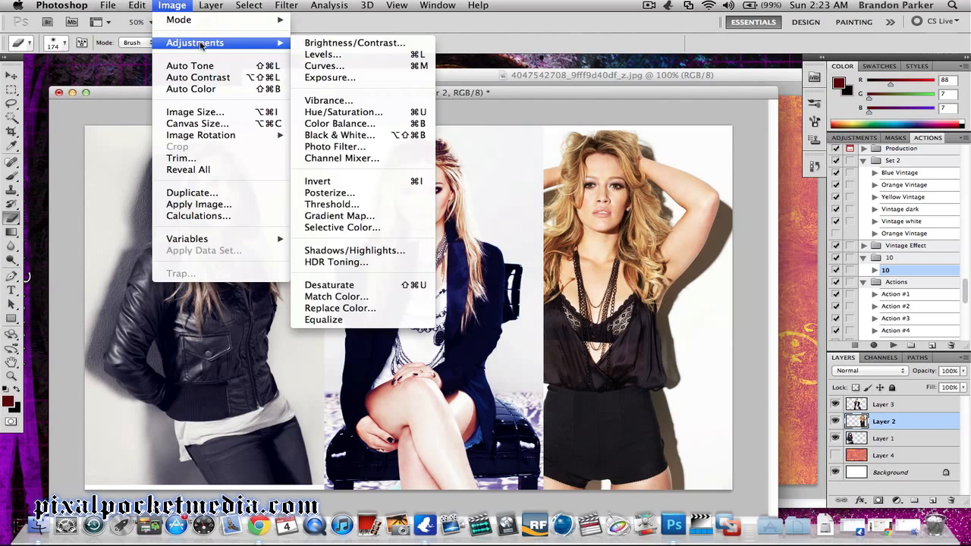
left_click(328, 45)
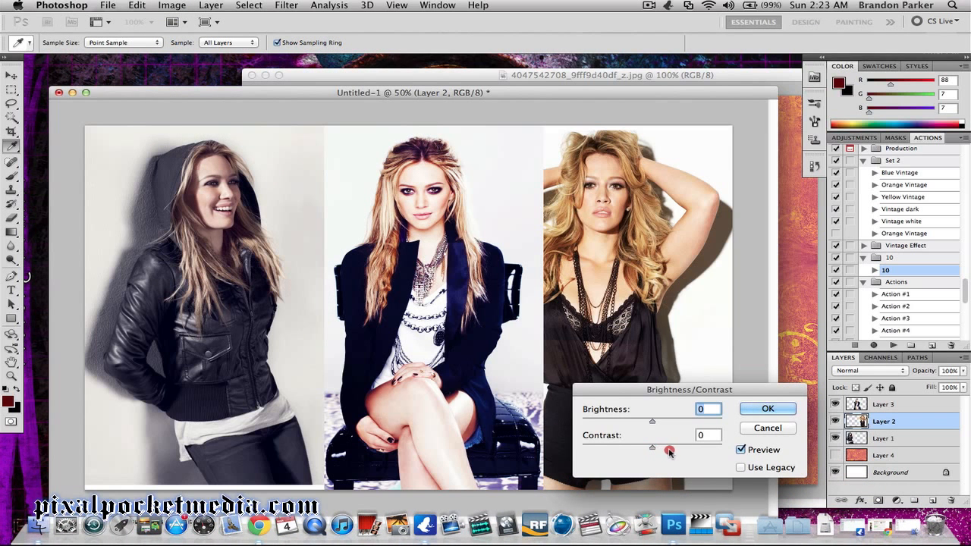
left_click_drag(654, 451, 623, 449)
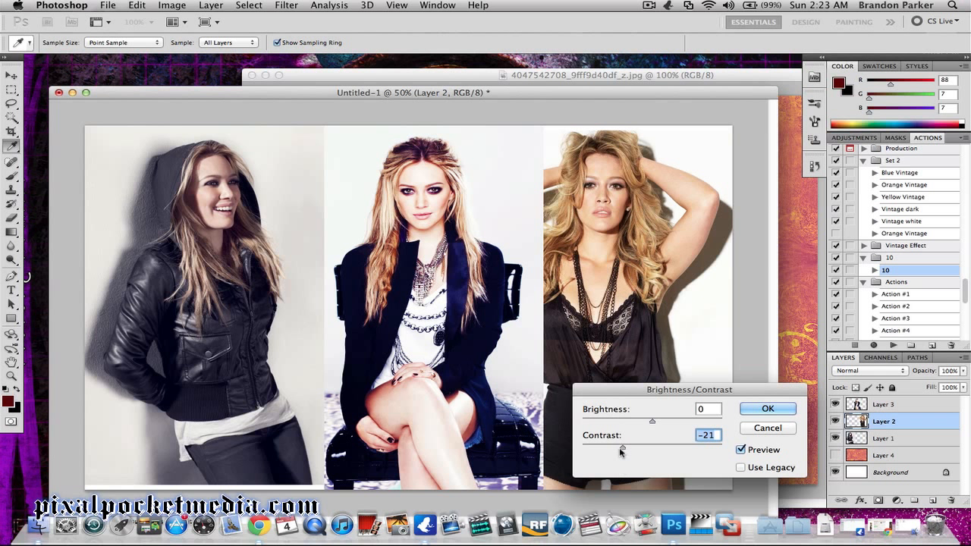
left_click_drag(622, 448, 651, 448)
left_click(754, 409)
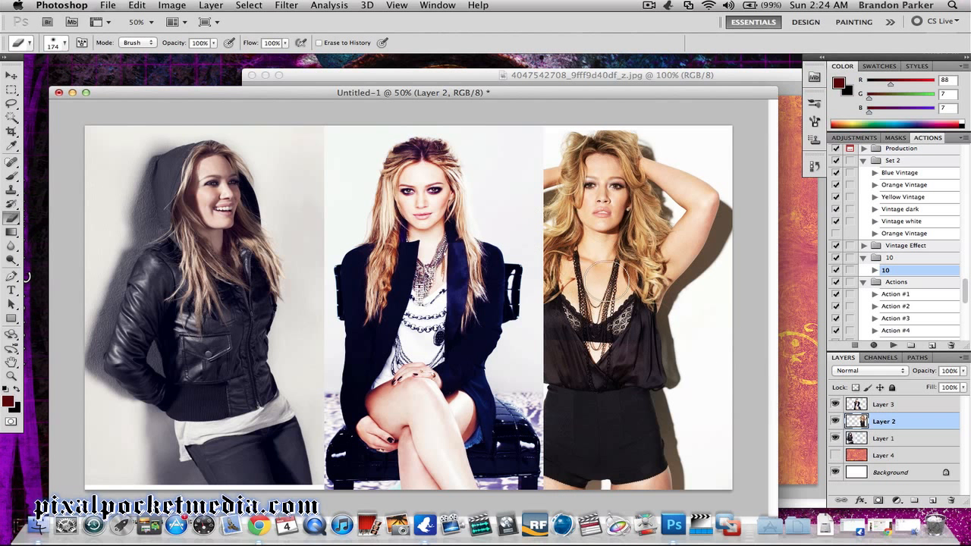
left_click(854, 406)
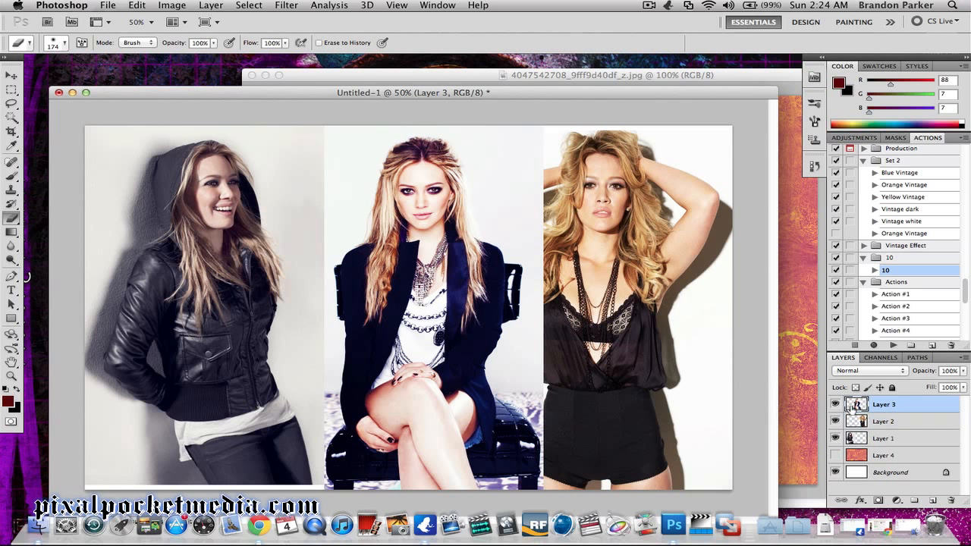
left_click(144, 5)
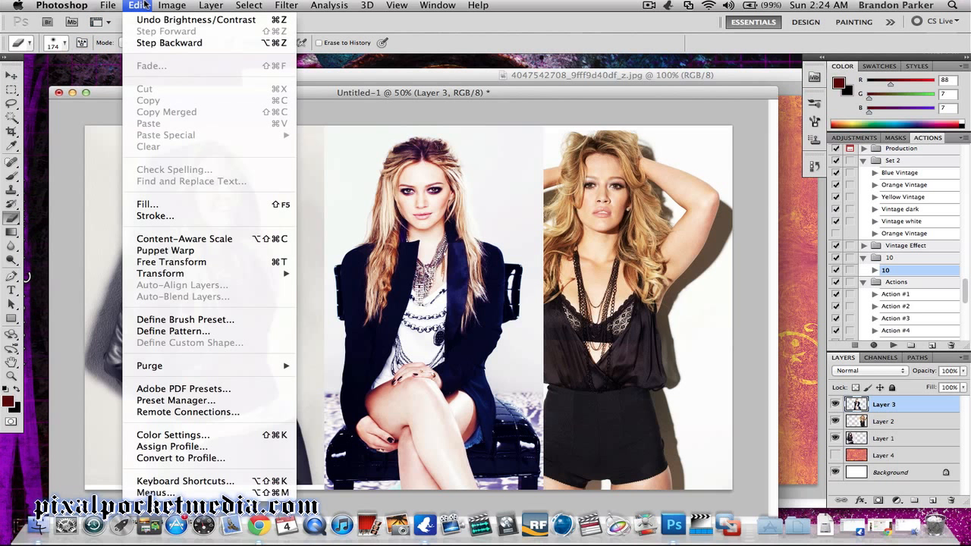
mouse_move(171, 5)
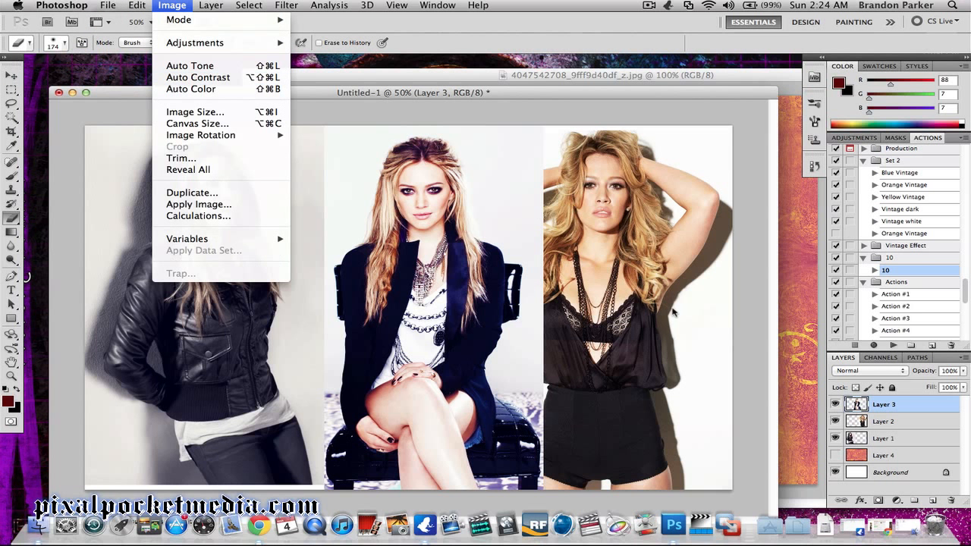
Apply a Brightness/Contrast adjustment to Layer 1 with the brightness set to 15 and the contrast set to 50
left_click(854, 437)
left_click(855, 439)
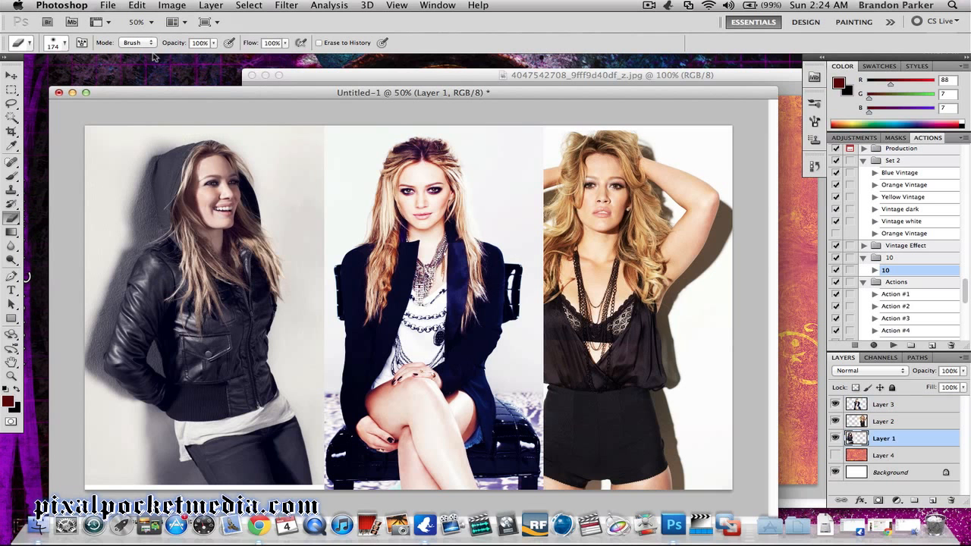
left_click(172, 5)
mouse_move(194, 42)
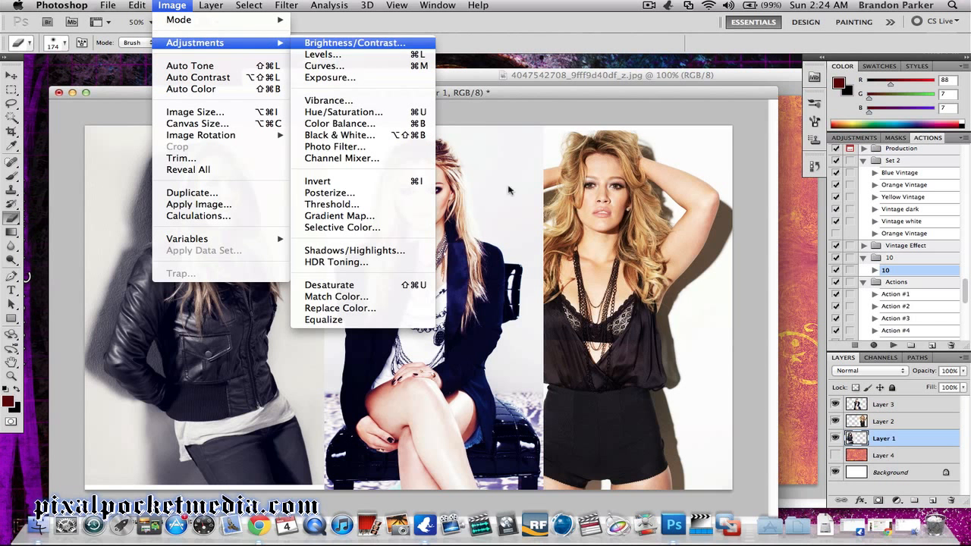
key("Return")
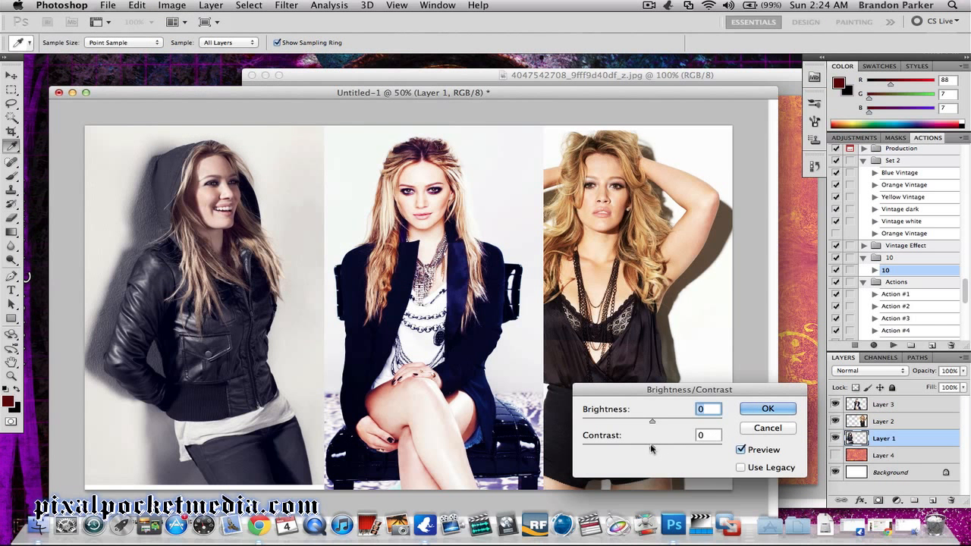
left_click_drag(652, 421, 687, 448)
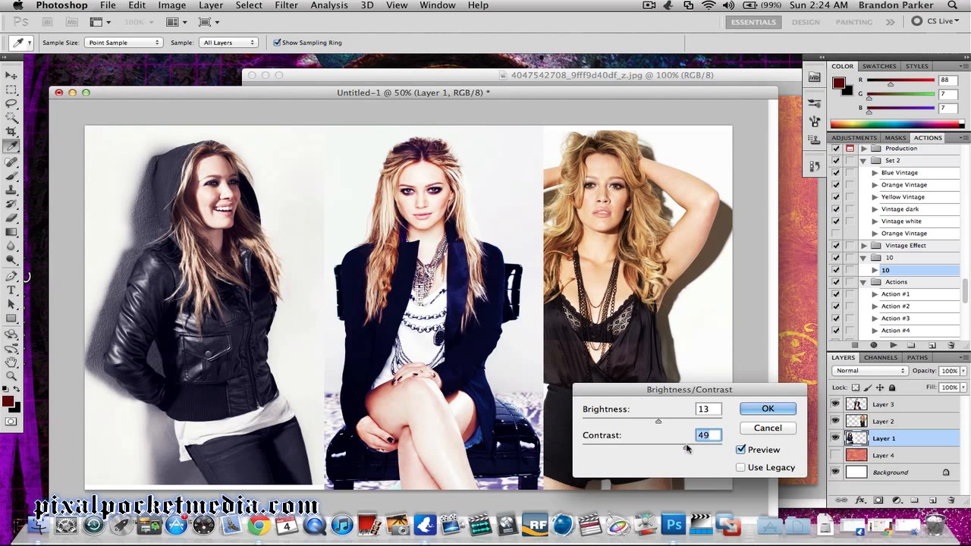
left_click(706, 409)
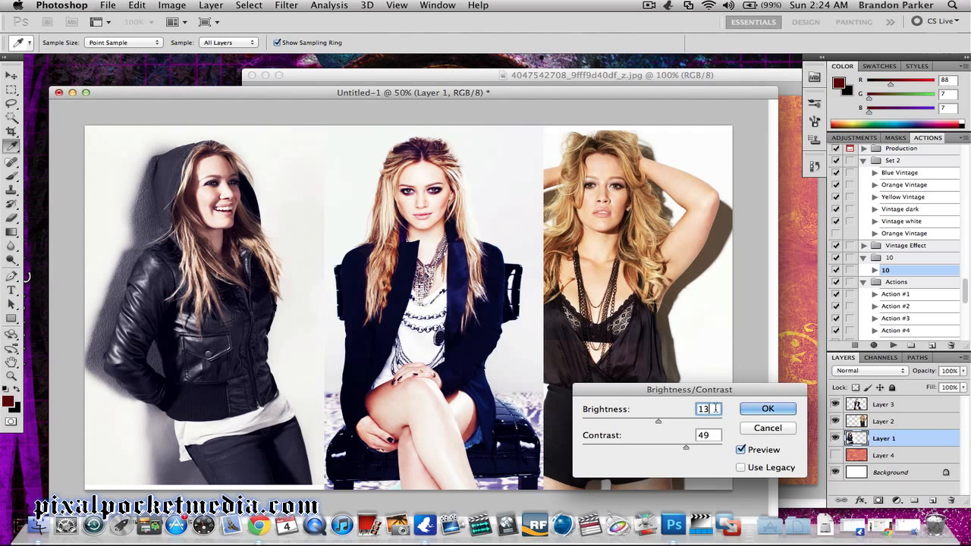
key("BackSpace")
type("5")
key("Tab")
key("BackSpace")
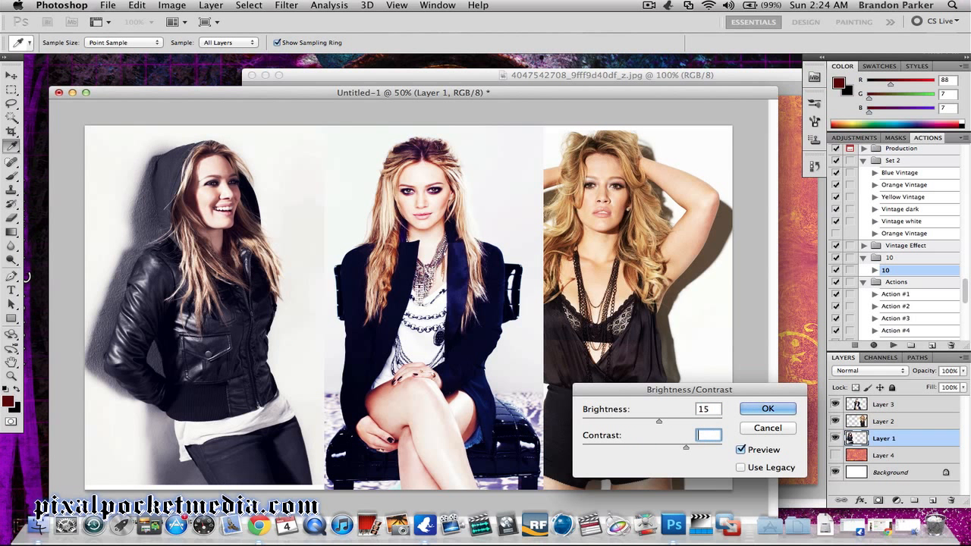
type("50")
left_click(756, 410)
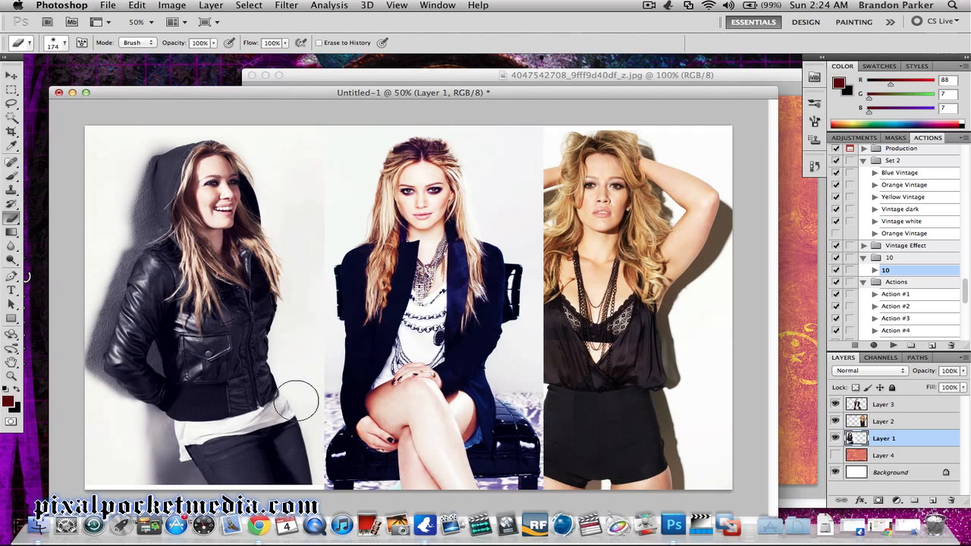
Move the Layer 1 photo slightly down and left so it reaches the canvas's bottom edge
left_click(9, 76)
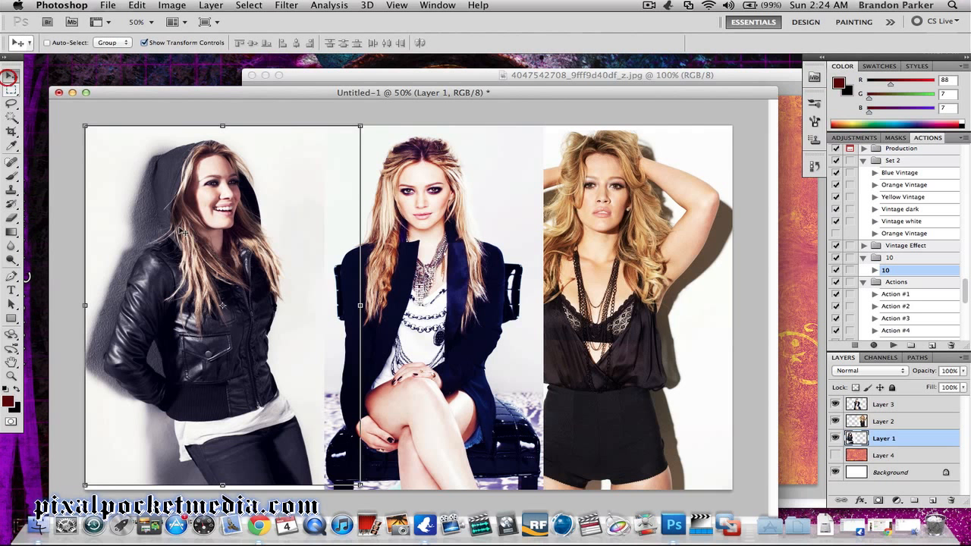
left_click_drag(185, 230, 189, 236)
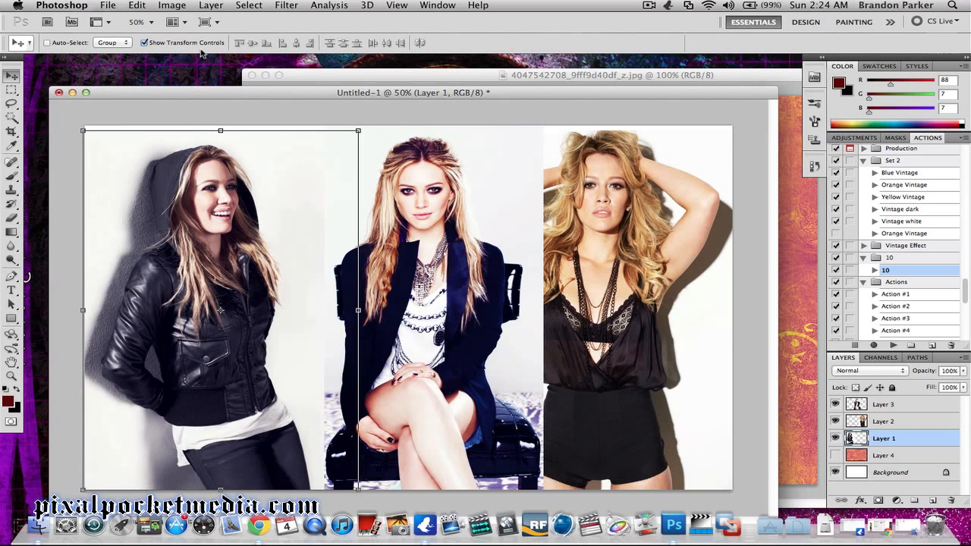
left_click(648, 5)
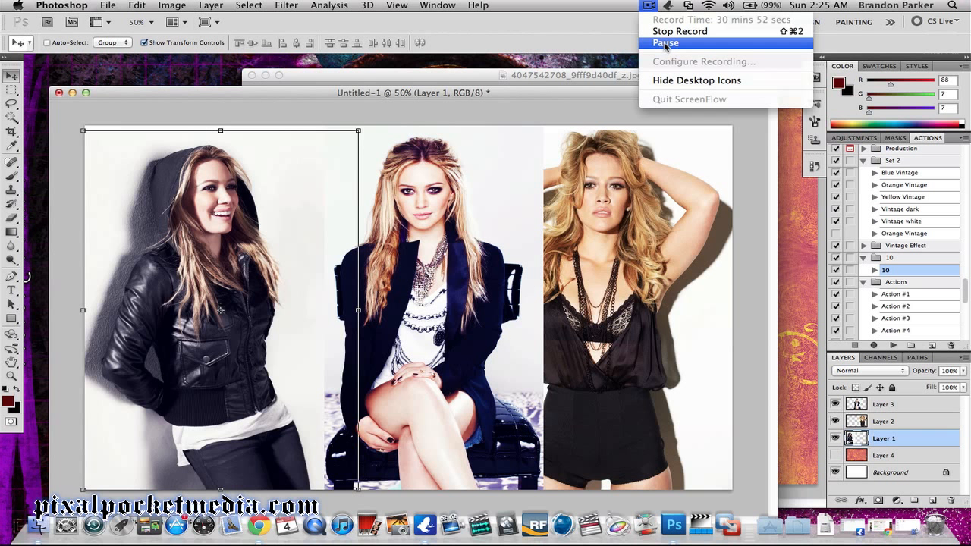
left_click(665, 43)
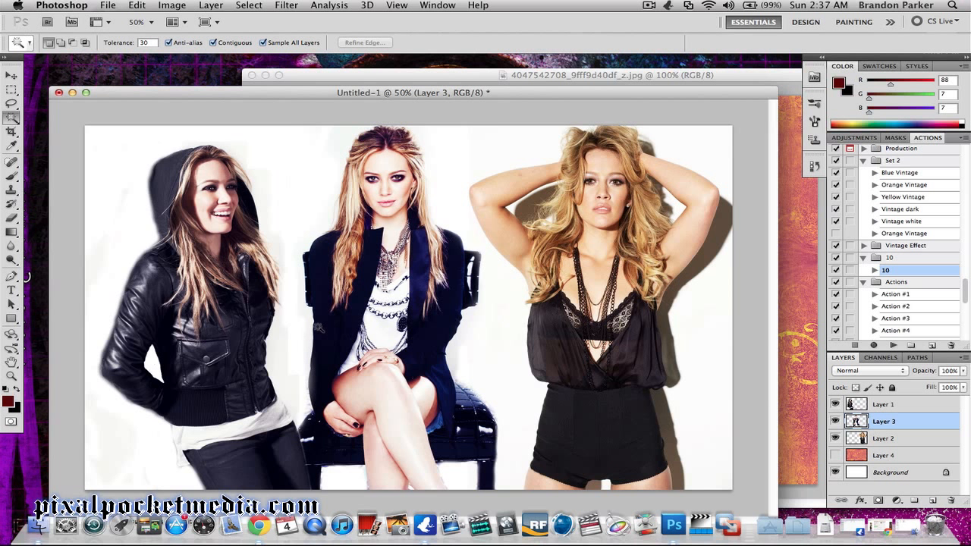
Erase leftover background on Layer 1 between the hooded portrait and the seated portrait
left_click(857, 405)
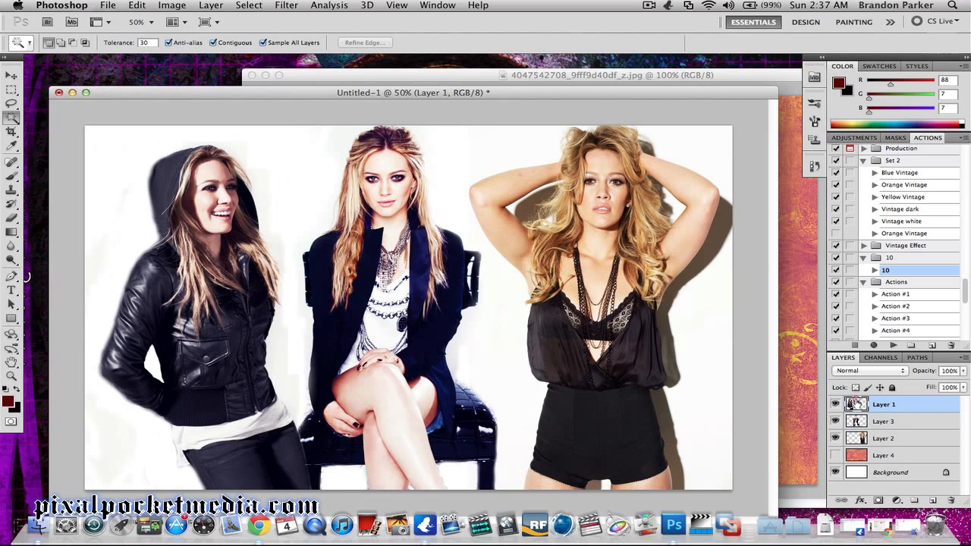
left_click(12, 218)
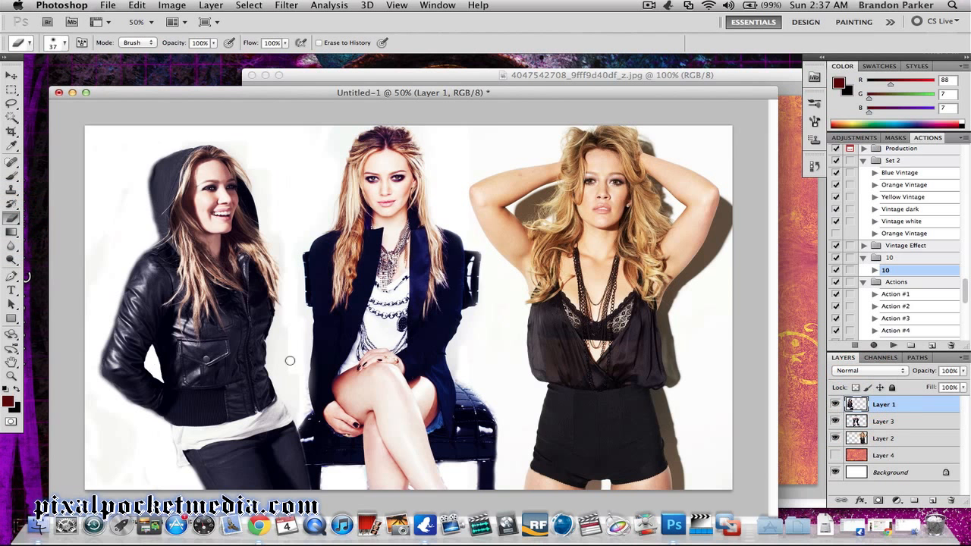
left_click_drag(291, 361, 299, 377)
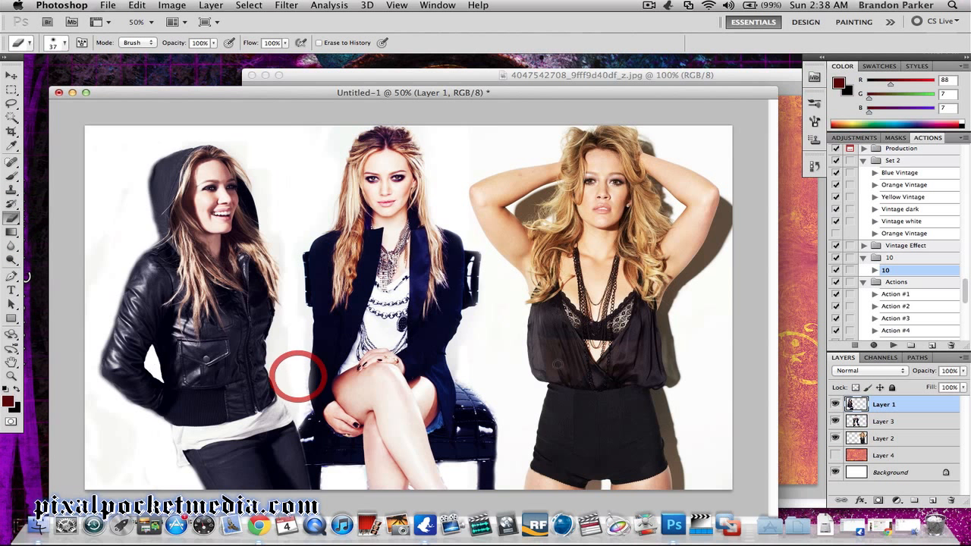
Erase the leftover background on Layer 3 between the hooded and seated portraits, and merge all visible layers
left_click(856, 421)
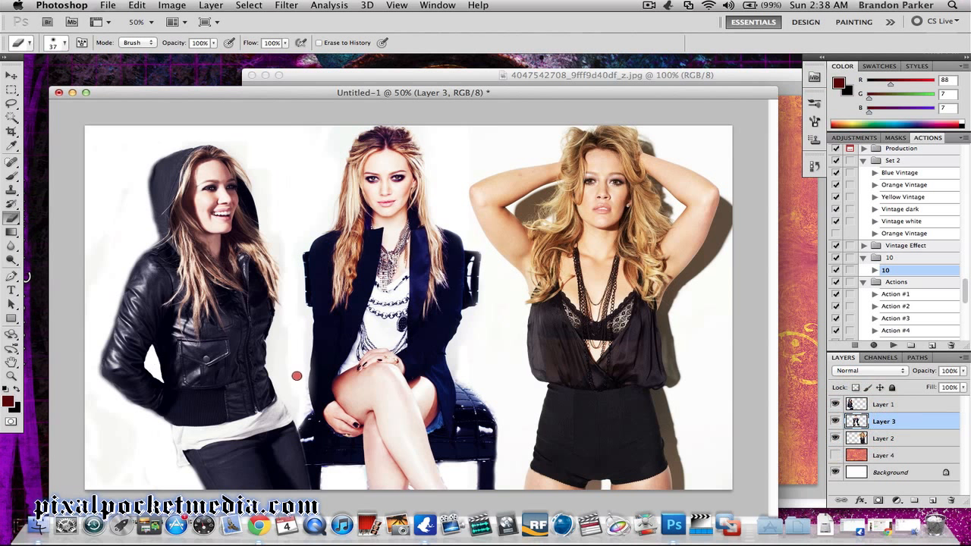
mouse_move(298, 375)
left_mouse_down()
mouse_move(282, 342)
mouse_move(296, 381)
left_mouse_up()
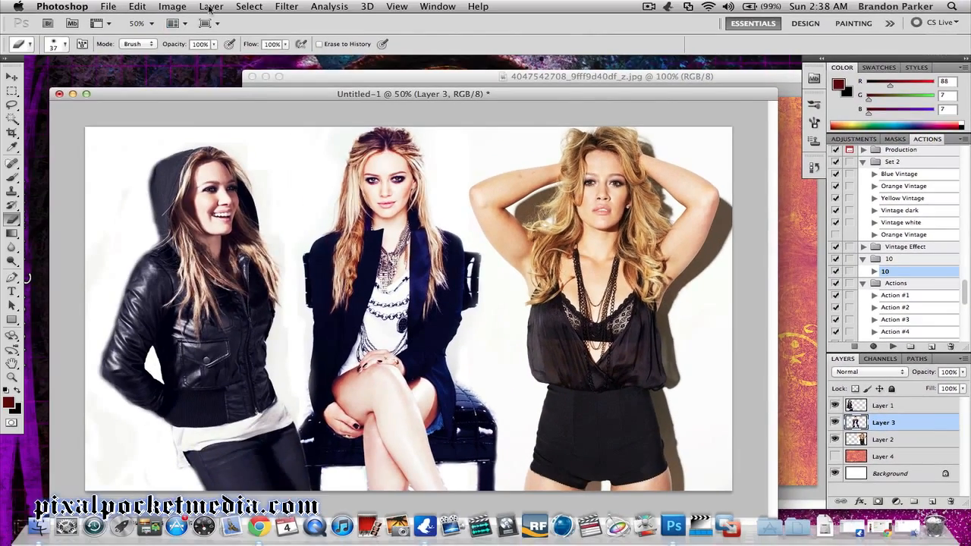
left_click(211, 8)
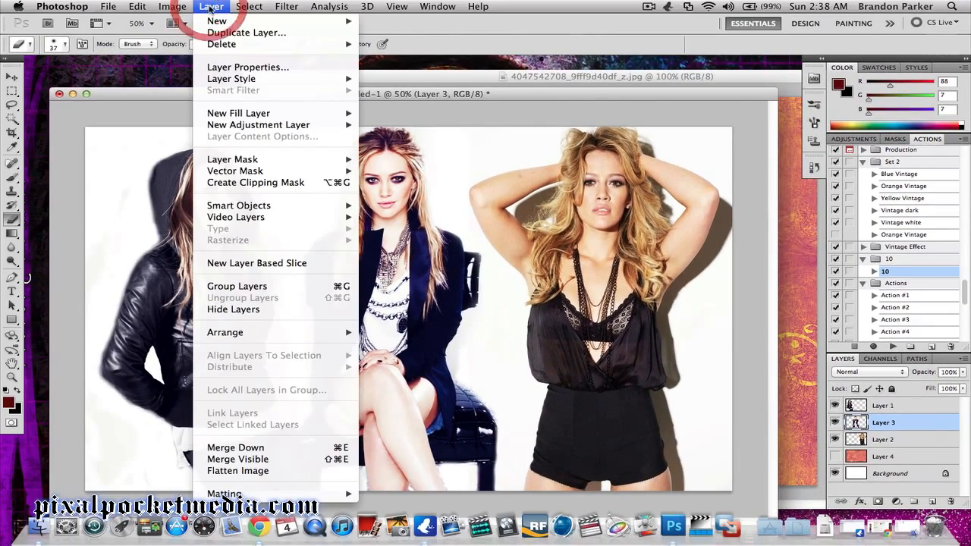
left_click(244, 459)
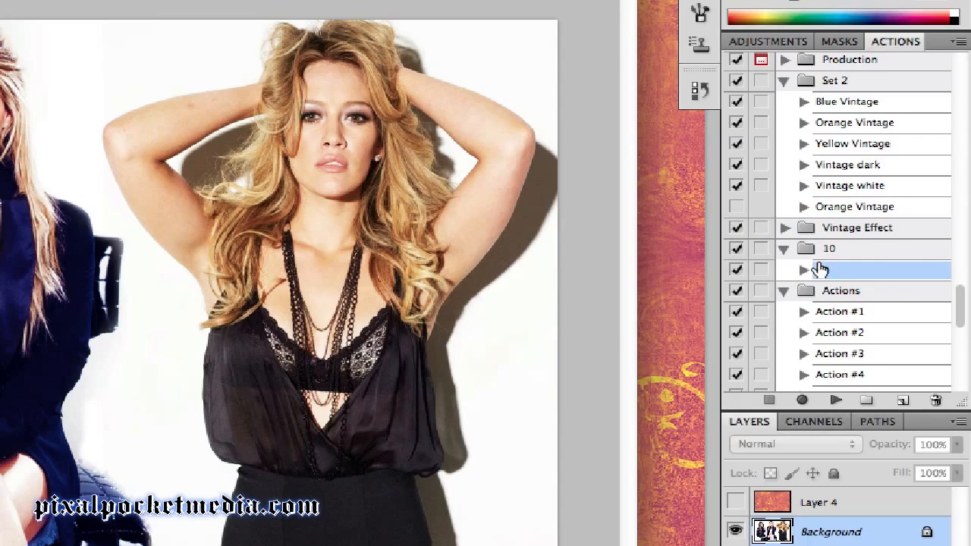
Play the action named 10 on the merged collage, continuing past any unavailable commands
left_click(835, 400)
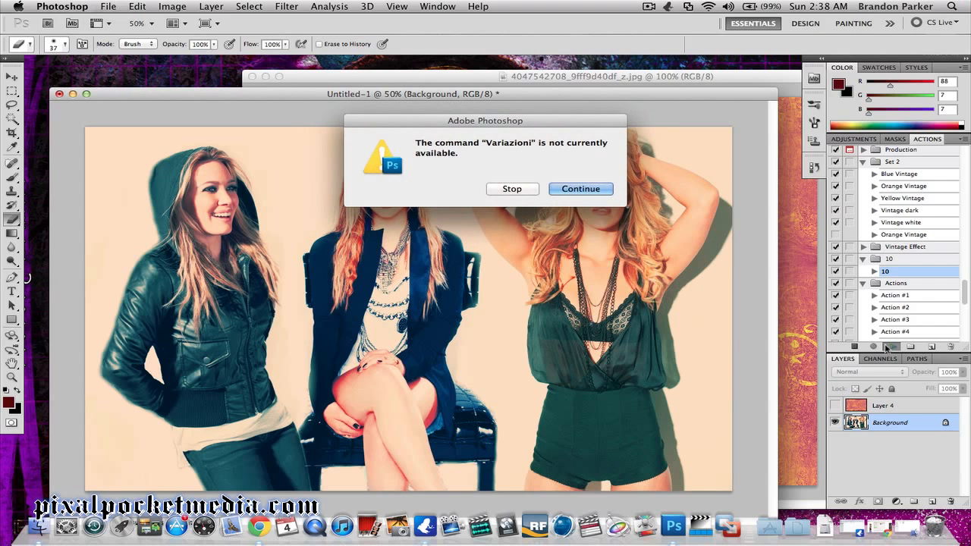
left_click(584, 189)
left_click(604, 191)
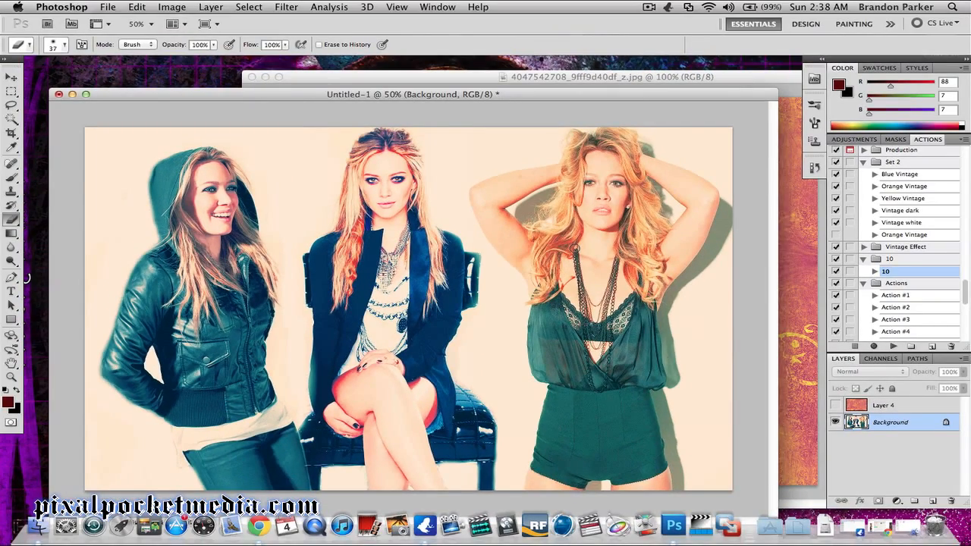
Revert the collage to the Merge Visible history state to remove the effect of action 10
left_click(137, 7)
left_click(918, 400)
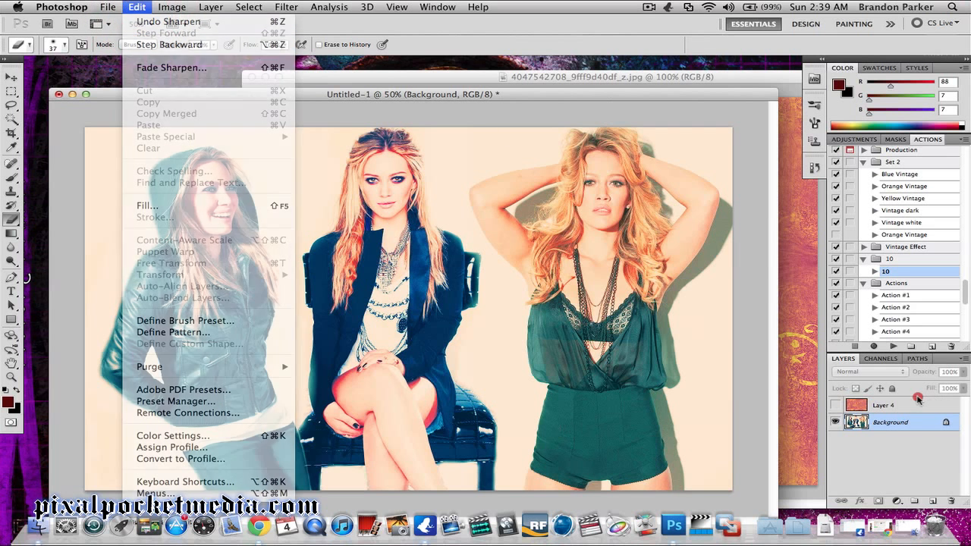
left_click(813, 169)
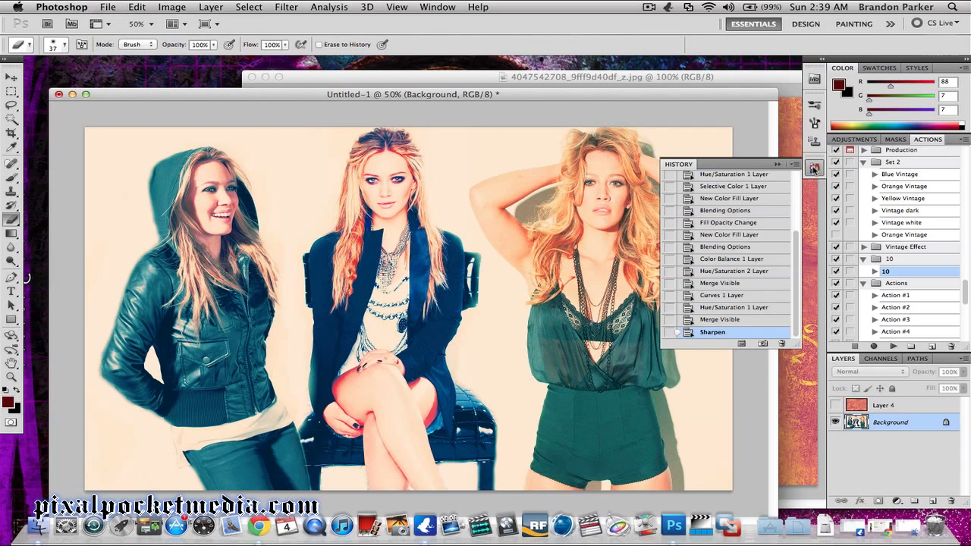
scroll(767, 277, "up", 5)
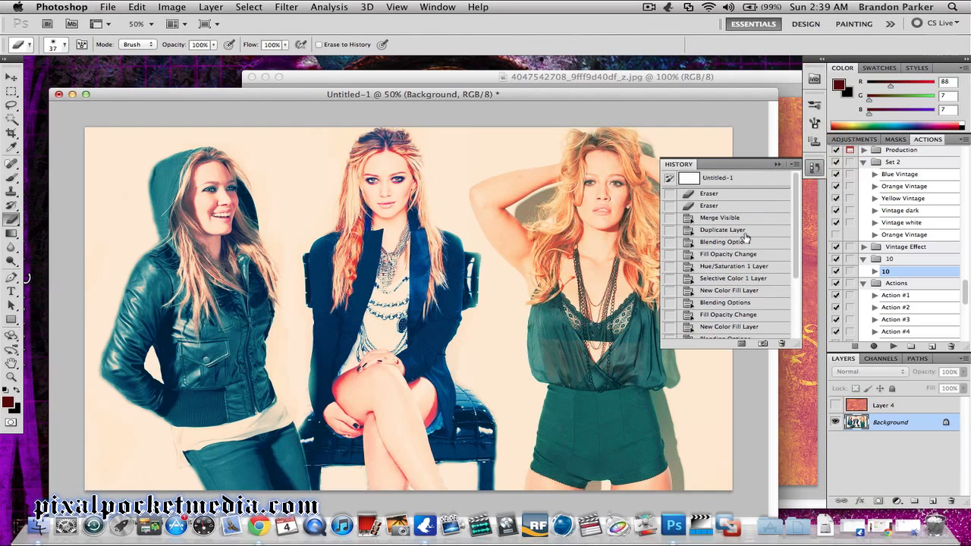
left_click(728, 219)
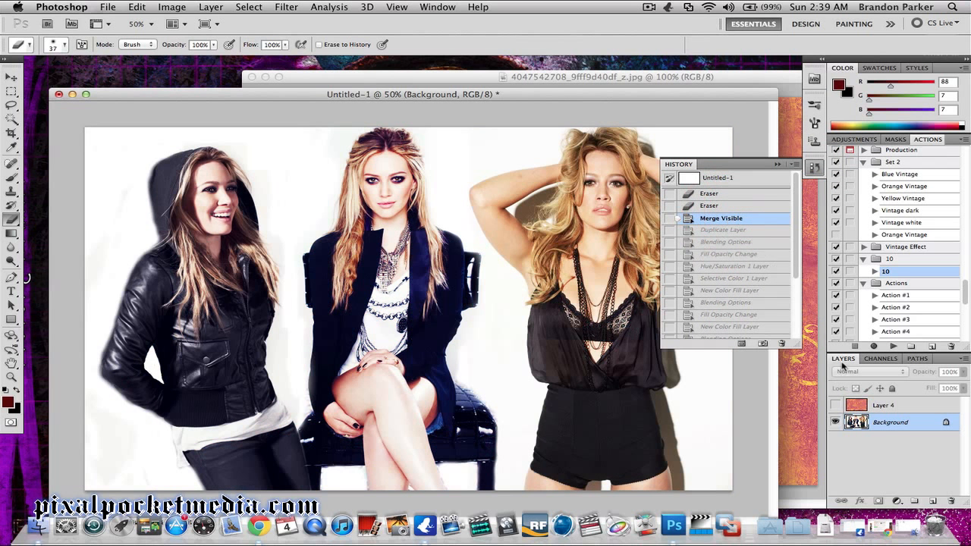
Restore the Duplicate Layer history state, delete the Background copy layer and collapse the history
left_click(882, 478)
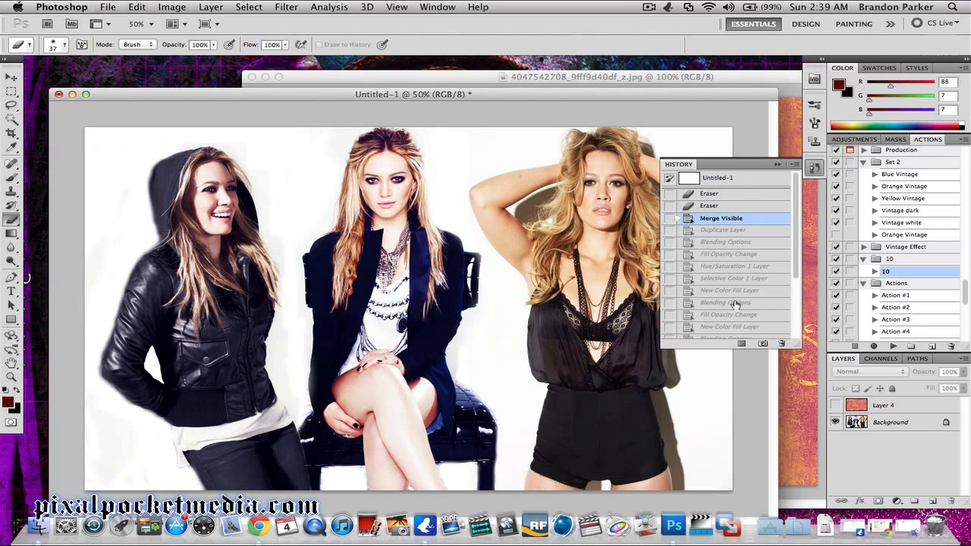
left_click(697, 232)
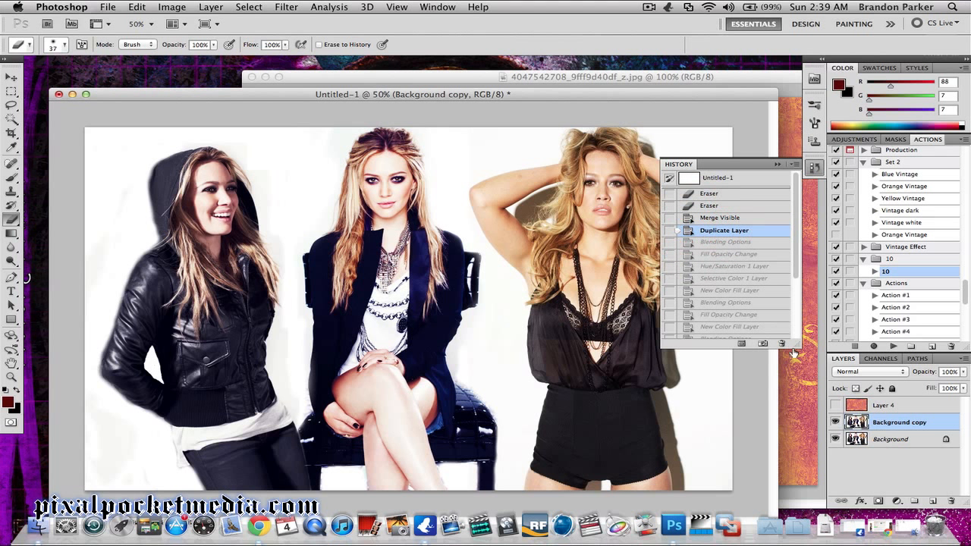
left_click(863, 423)
key("BackSpace")
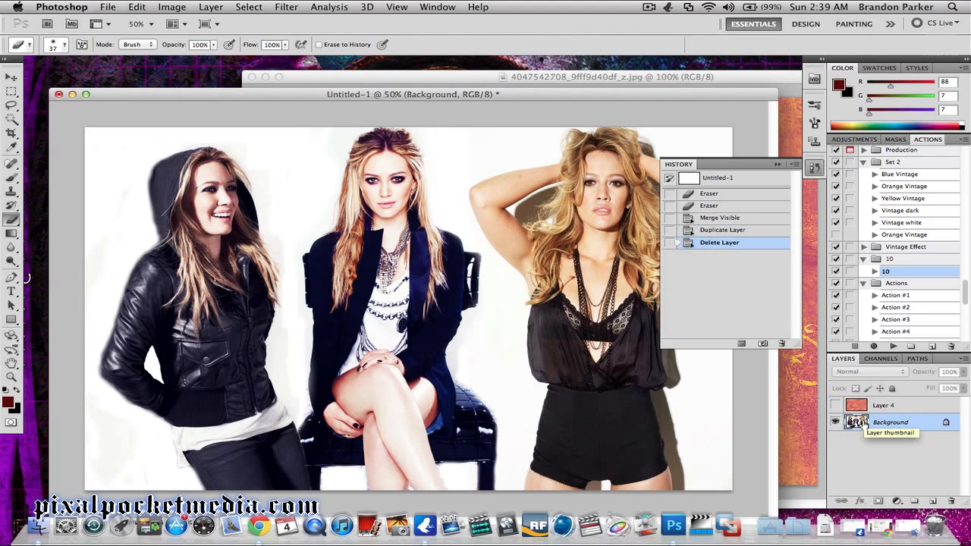
left_click(863, 422)
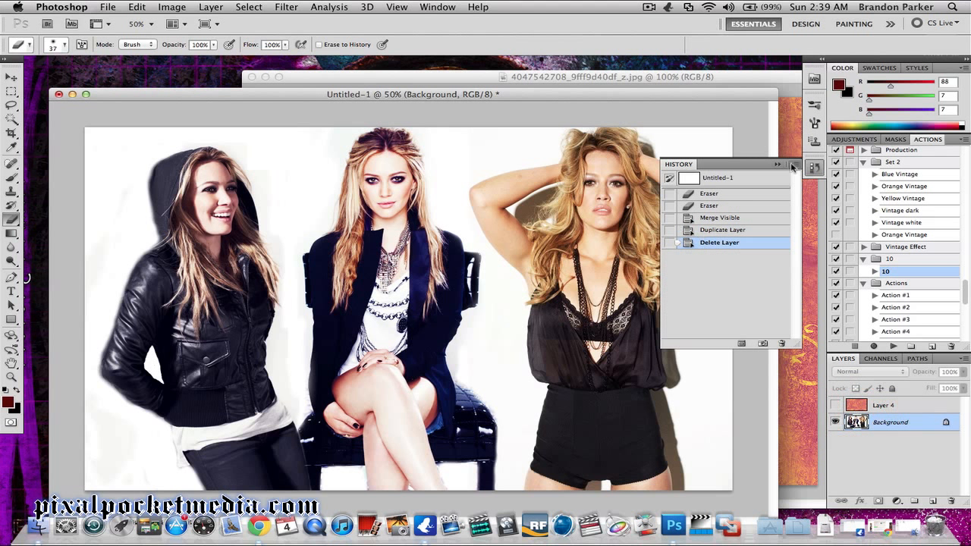
left_click(775, 164)
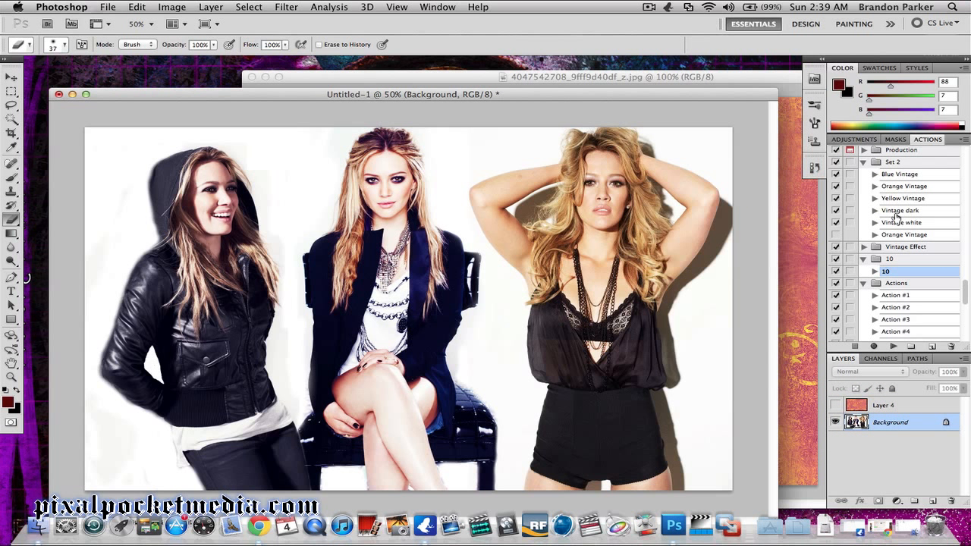
Play the Orange Vintage action from Set 2 on the Background layer
scroll(914, 292, "up", 3)
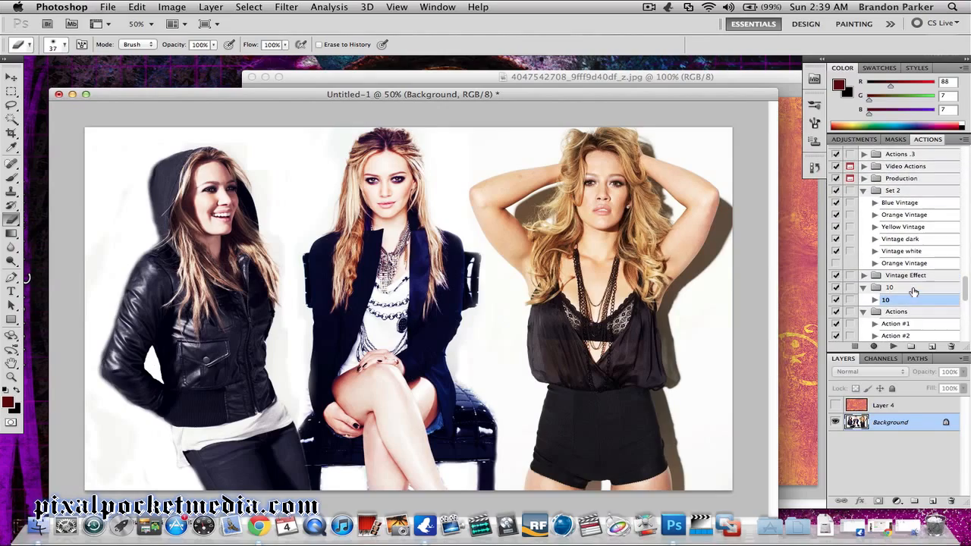
left_click(910, 216)
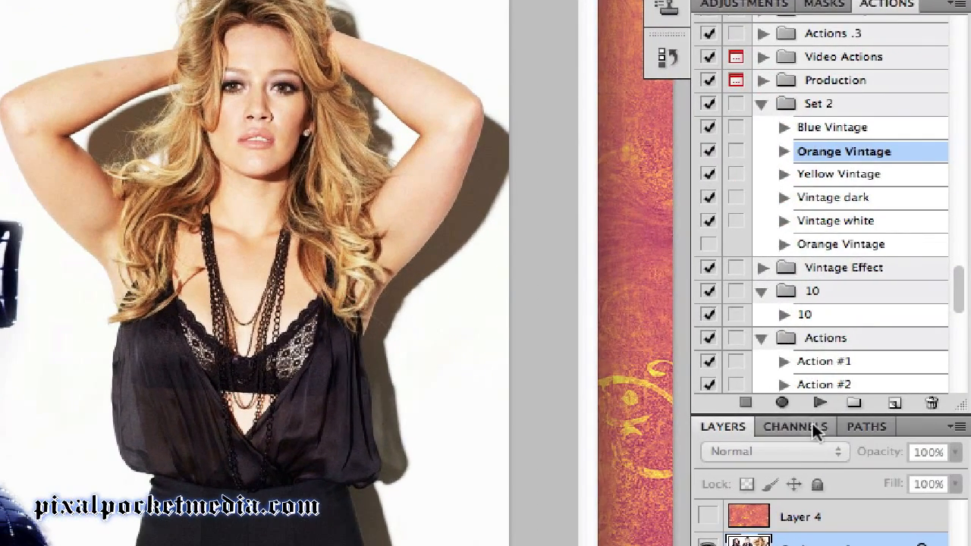
left_click(819, 404)
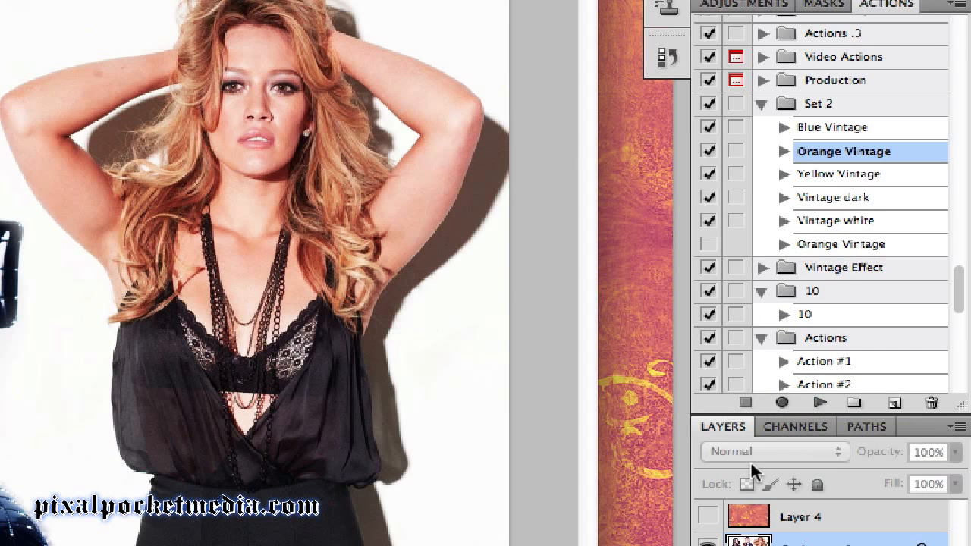
Undo the Orange Vintage effect by returning to the Merge Visible history state
left_click(666, 57)
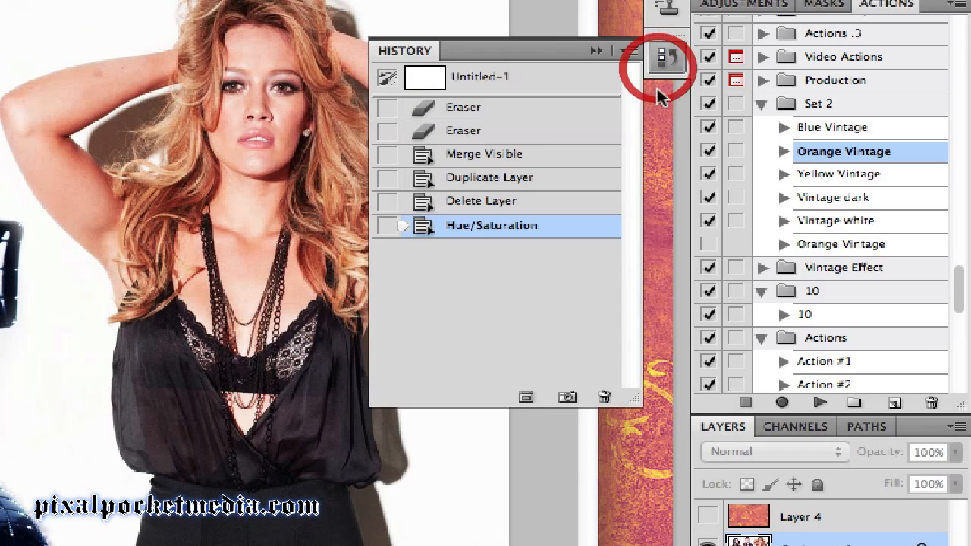
left_click(516, 154)
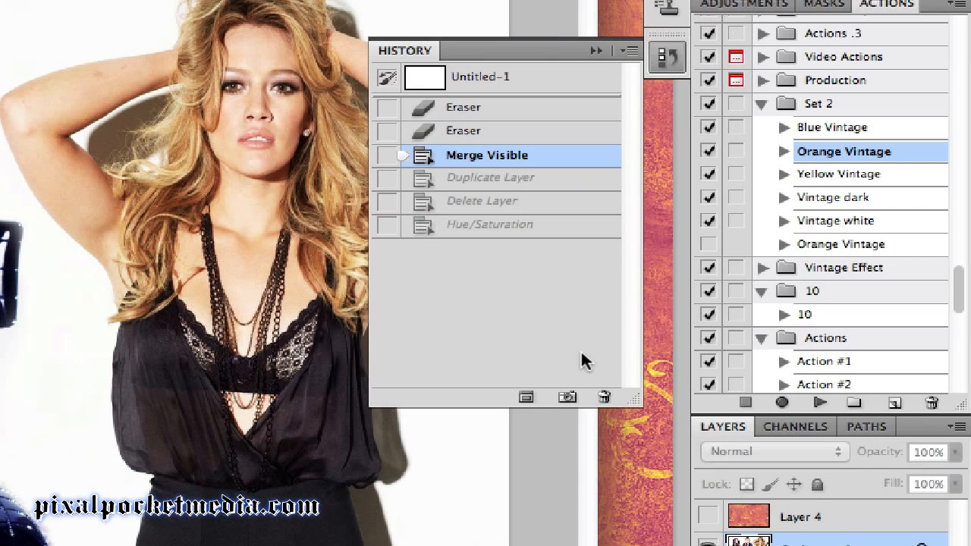
left_click(507, 181)
left_click(511, 157)
Play the 0.3 - 4 action from the Actions .3 set on the merged collage
scroll(811, 211, "up", 5)
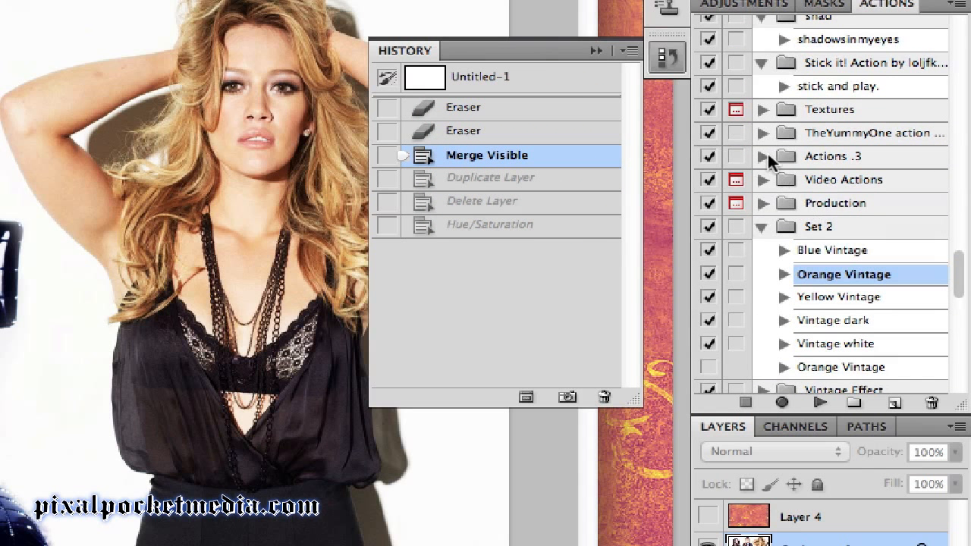
left_click(763, 156)
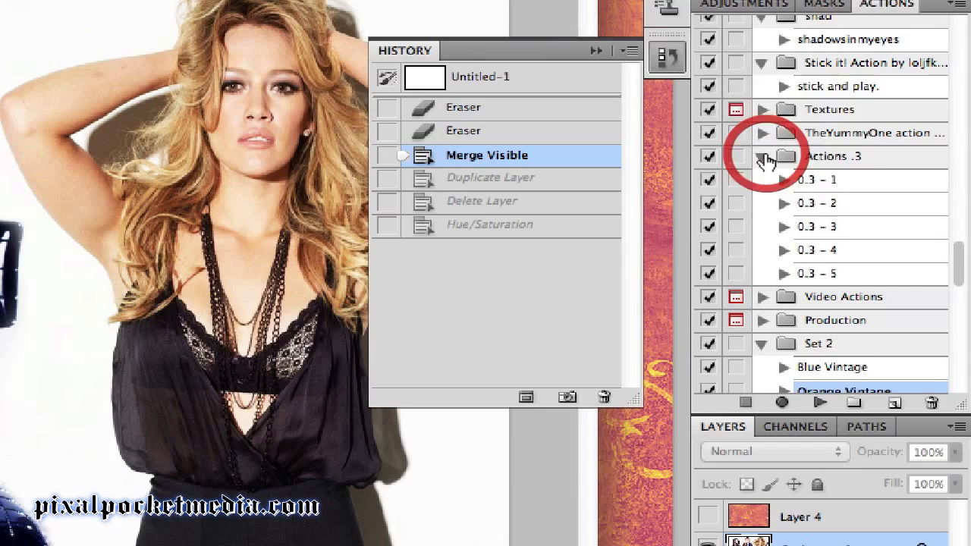
left_click(825, 255)
left_click(820, 402)
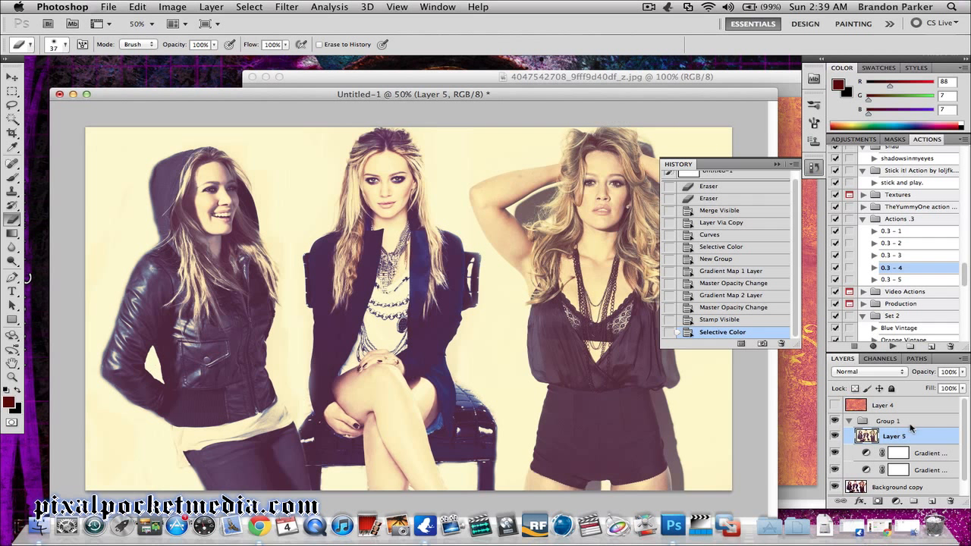
scroll(917, 443, "down", 1)
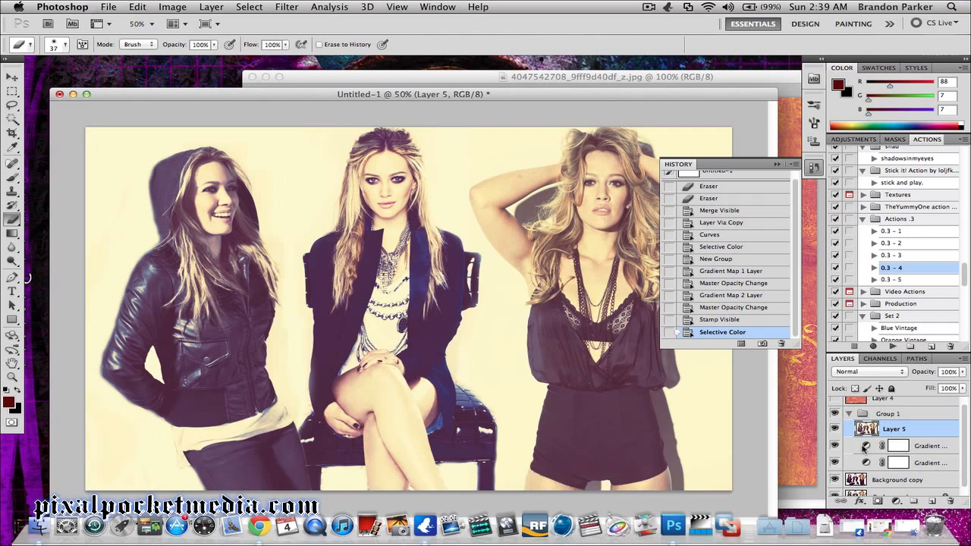
left_click(865, 448)
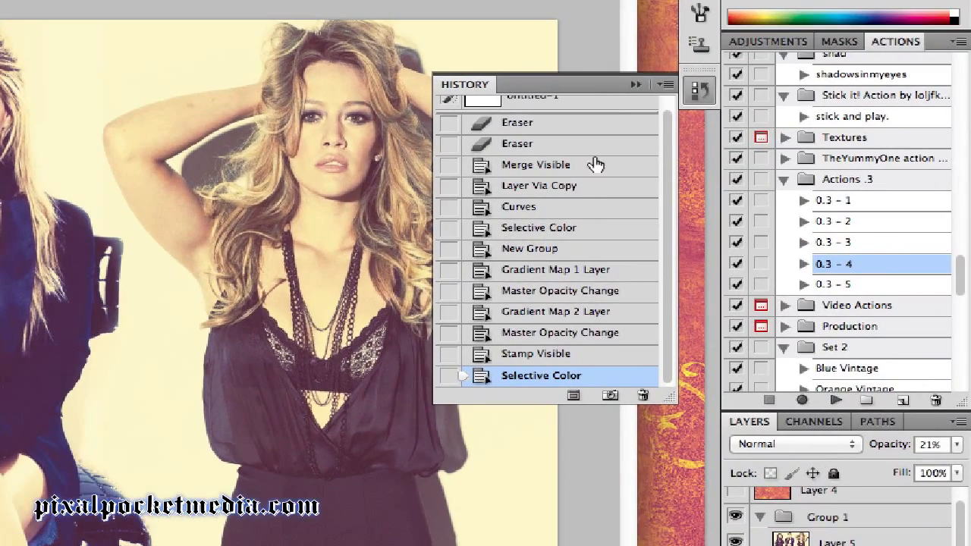
left_click(632, 75)
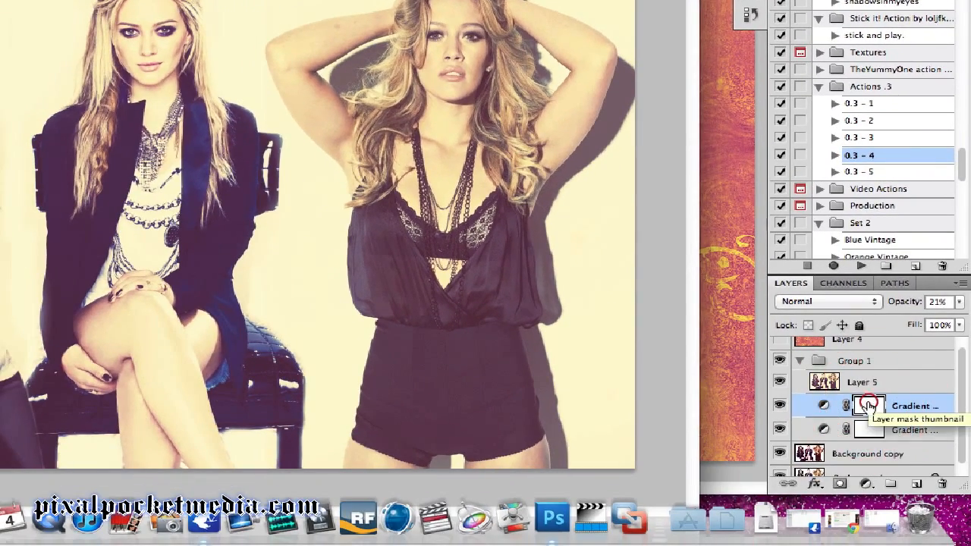
double_click(849, 536)
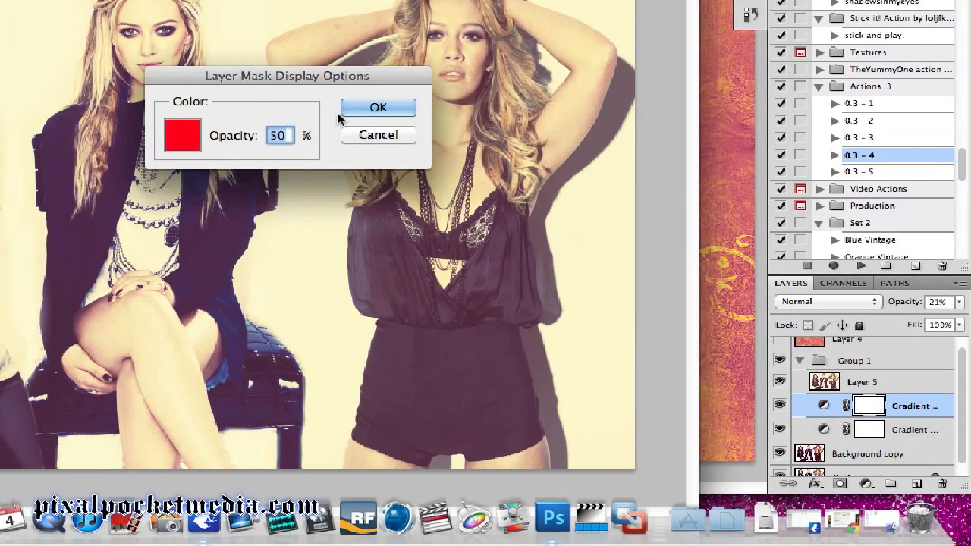
left_click(356, 136)
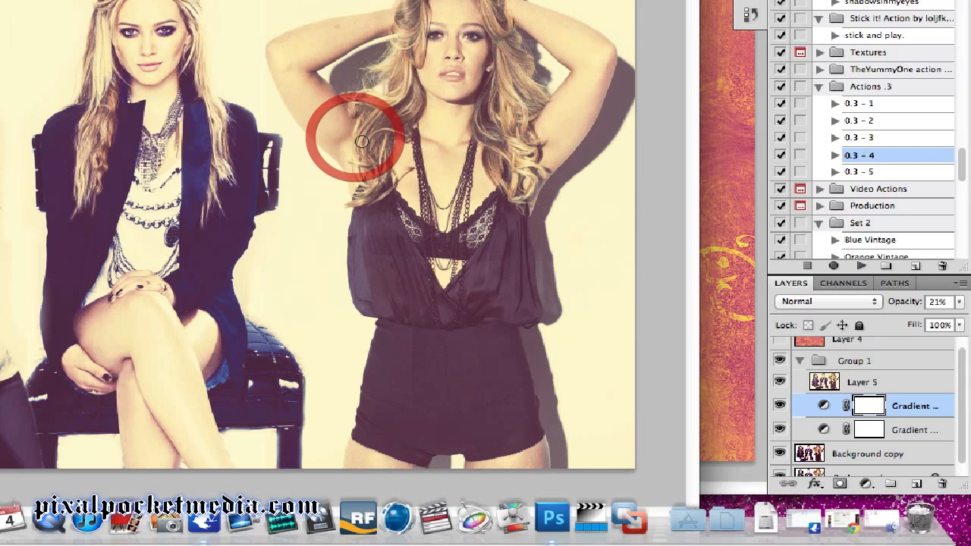
right_click(870, 409)
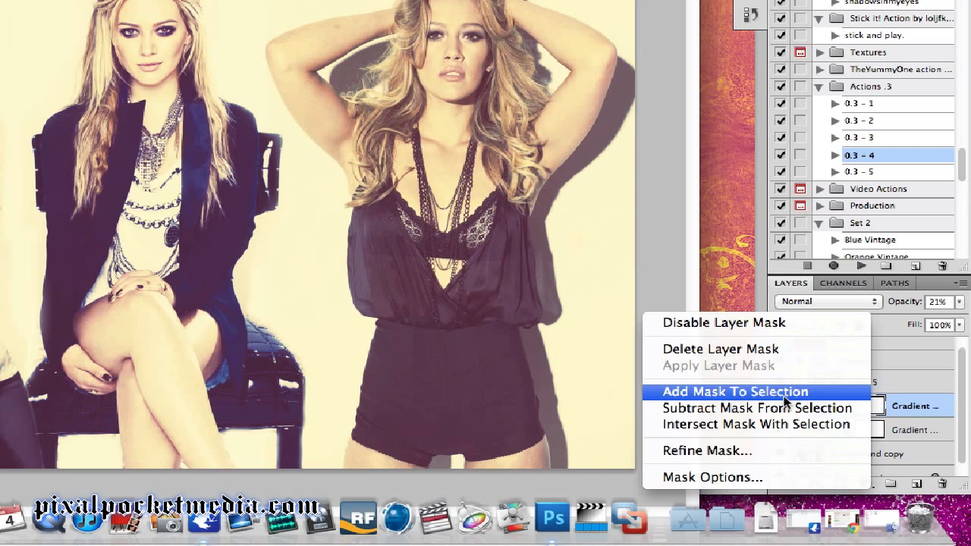
left_click(834, 353)
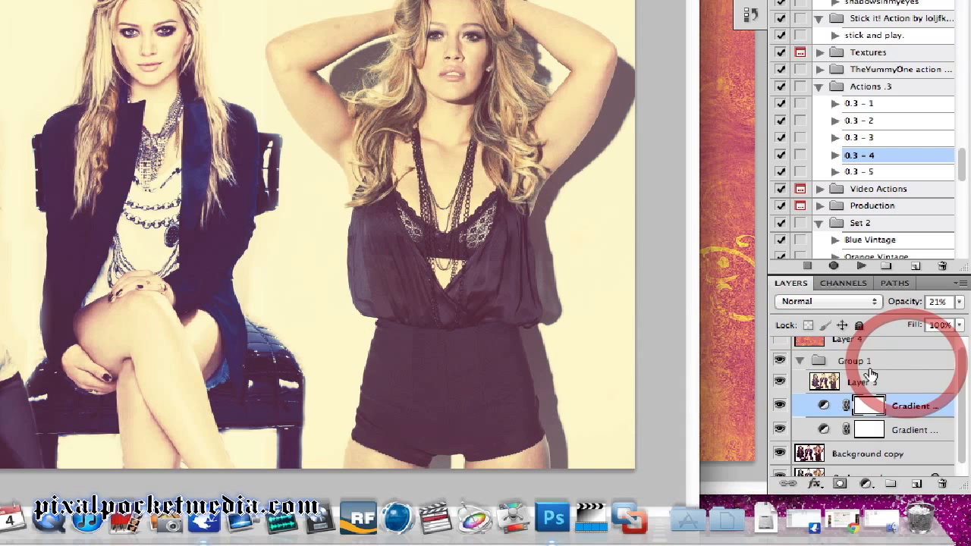
right_click(830, 355)
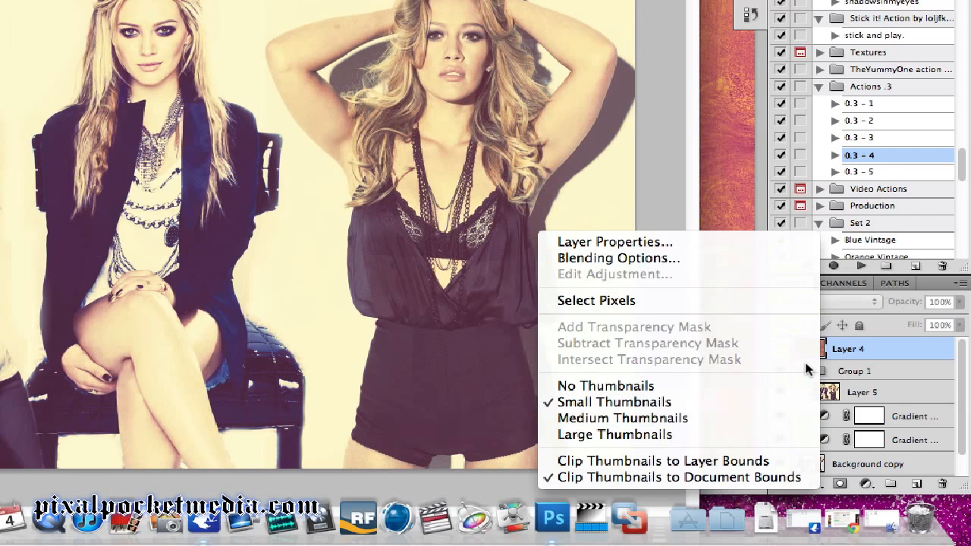
left_click(883, 365)
Select the Background copy layer beneath Group 1
scroll(892, 370, "down", 2)
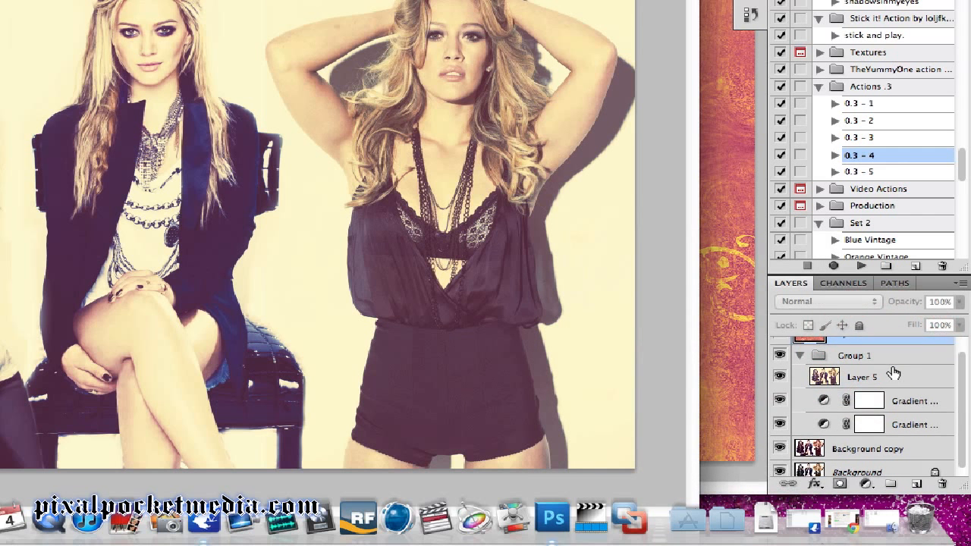
left_click(825, 440)
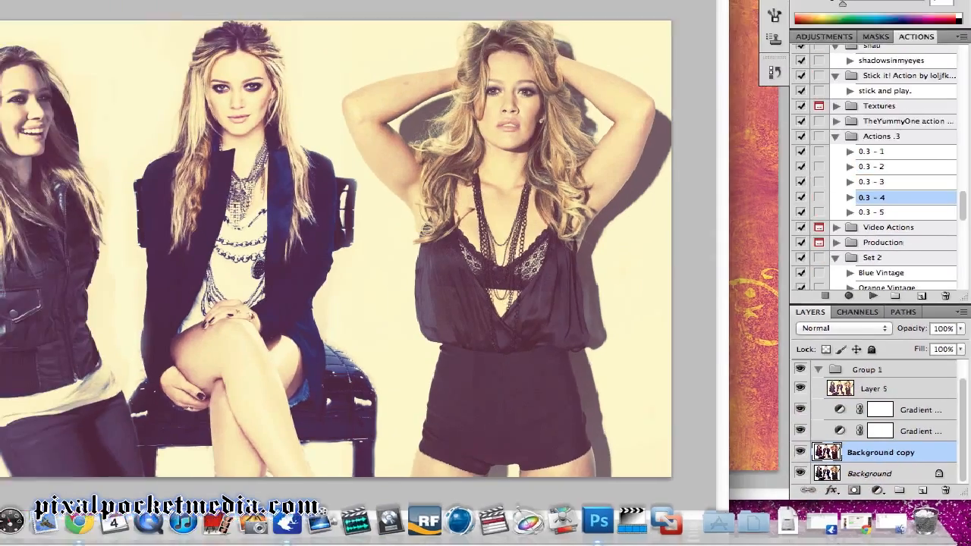